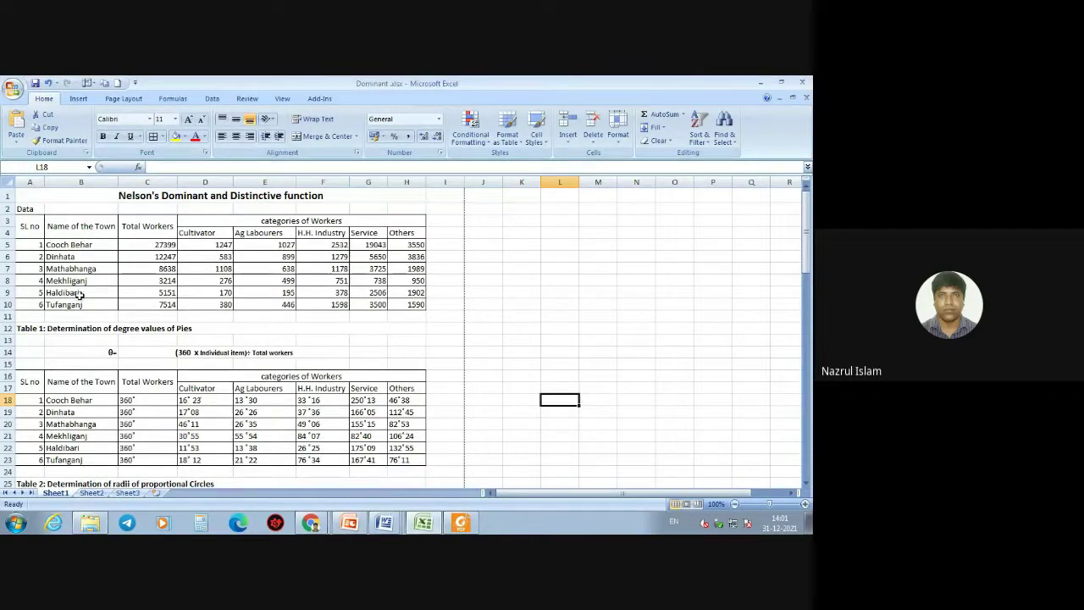
- Examine the town names in the data table and the Table 1 section on degree values of pies
{"action": "left_click", "coordinate": [93, 244]}
{"action": "left_click", "coordinate": [81, 258]}
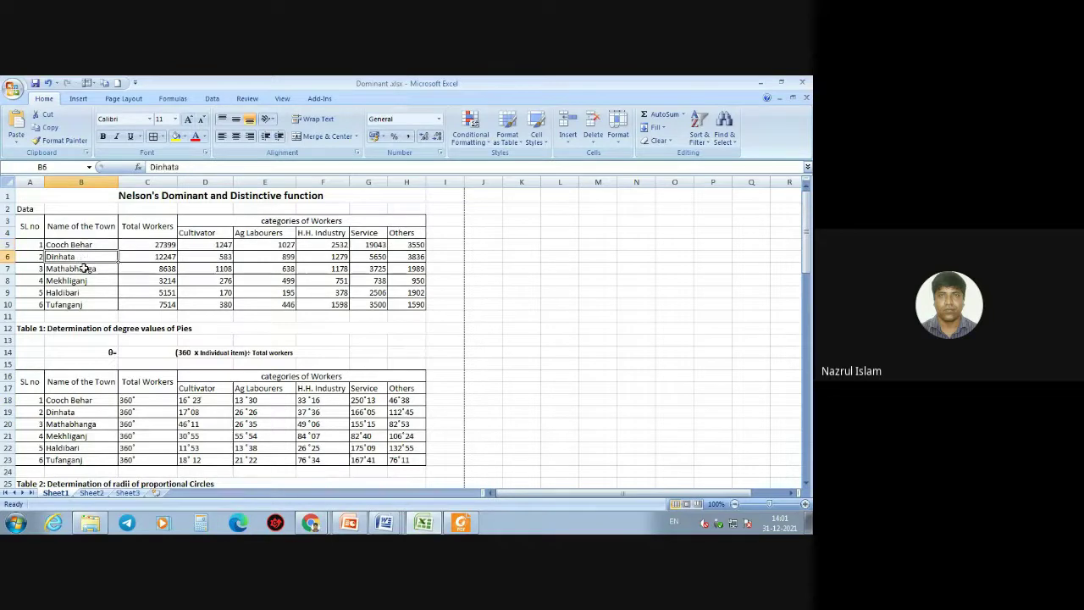
{"action": "left_click", "coordinate": [84, 270]}
{"action": "left_click", "coordinate": [83, 280]}
{"action": "left_click", "coordinate": [80, 292]}
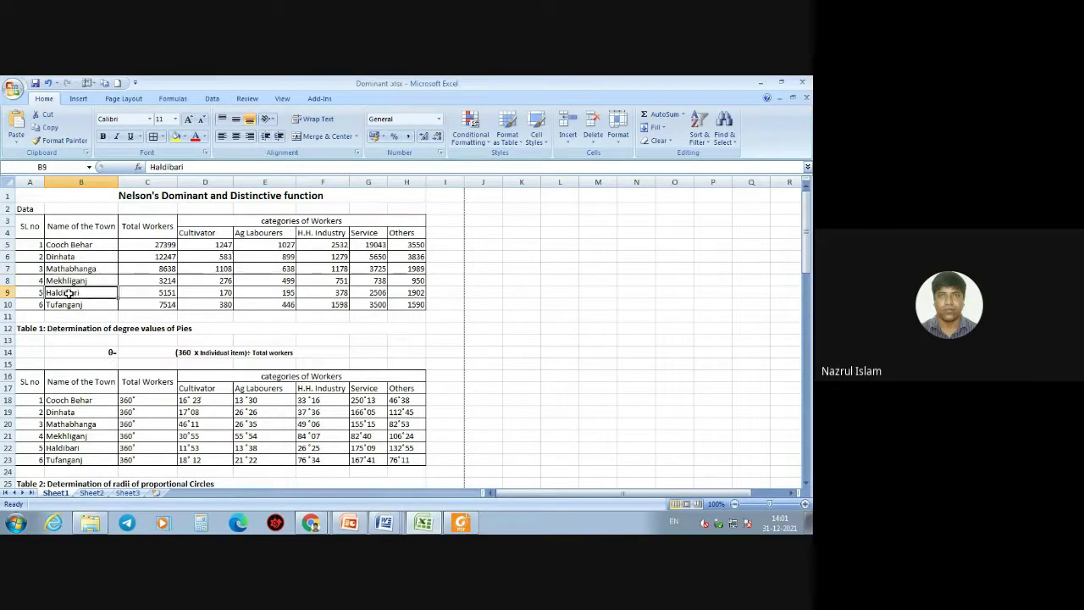
{"action": "left_click", "coordinate": [74, 280]}
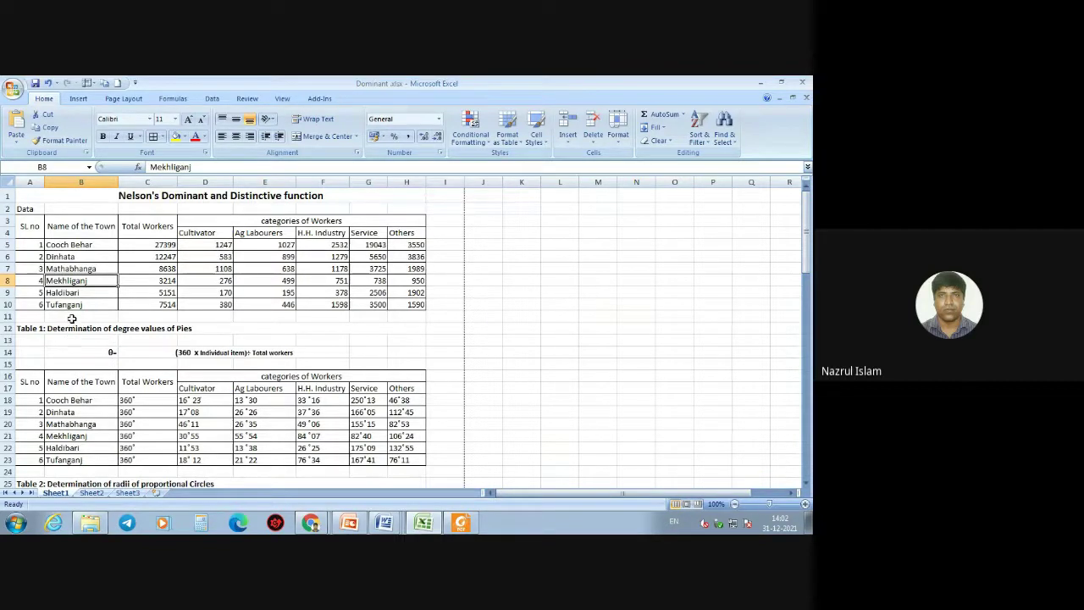
{"action": "scroll", "coordinate": [73, 317], "scroll_direction": "down", "scroll_amount": 1}
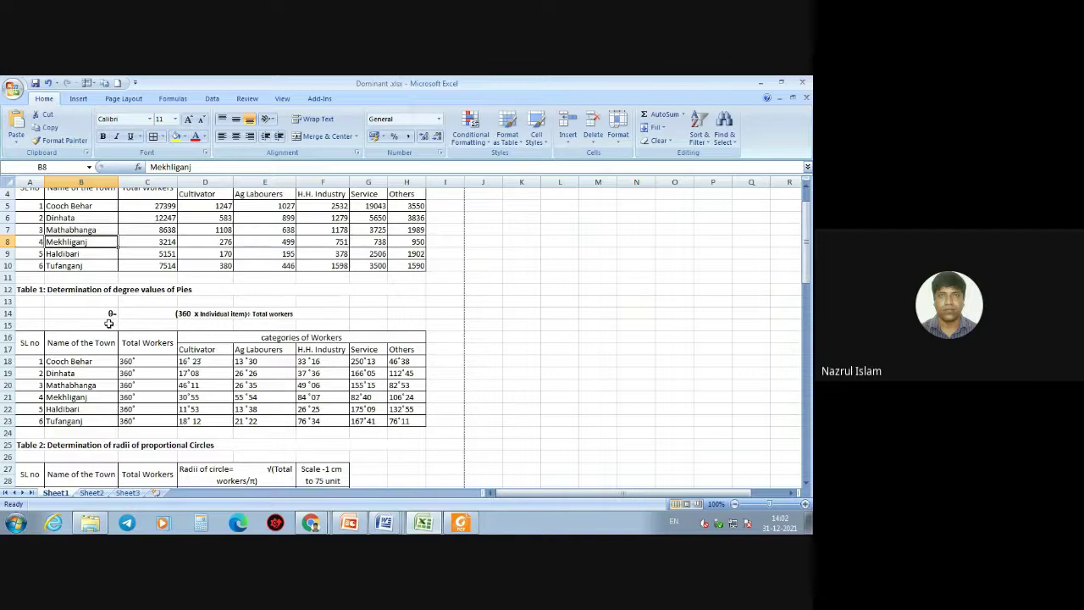
{"action": "scroll", "coordinate": [108, 321], "scroll_direction": "down", "scroll_amount": 1}
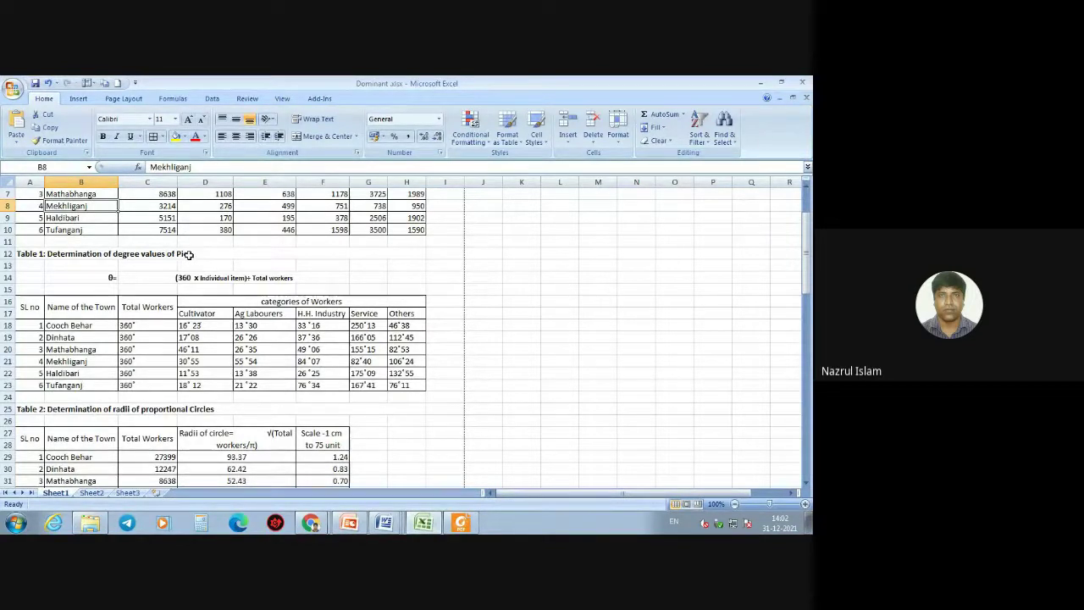
- Switch to PowerPoint, view the slide mapping Nelson's Dominant and Distinctiveness Function full screen, and return to the Excel workbook
{"action": "left_click", "coordinate": [349, 522]}
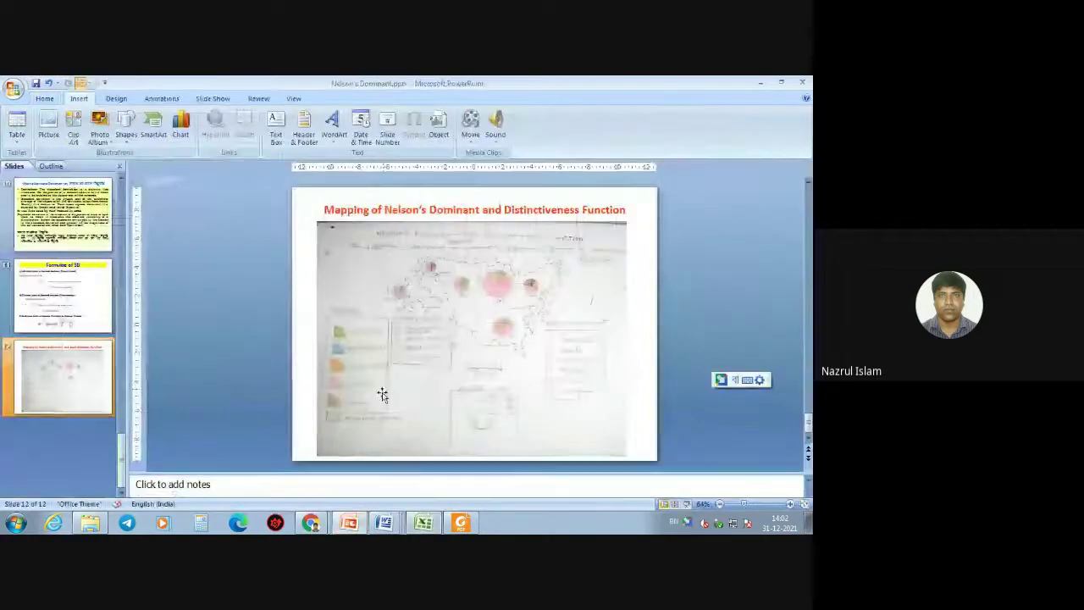
{"action": "left_click", "coordinate": [686, 504]}
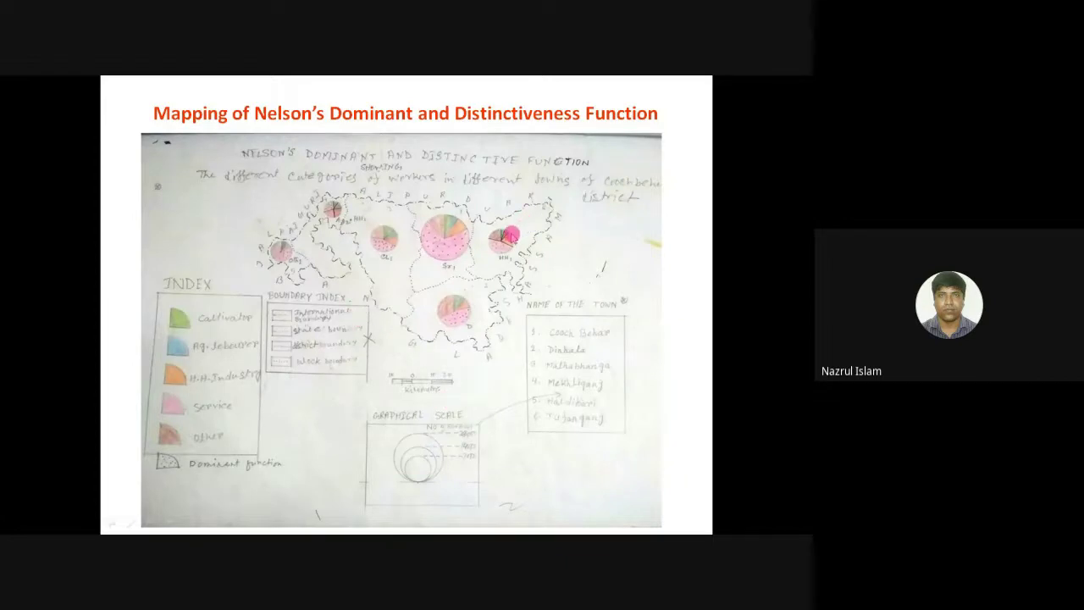
{"action": "key", "text": "Escape"}
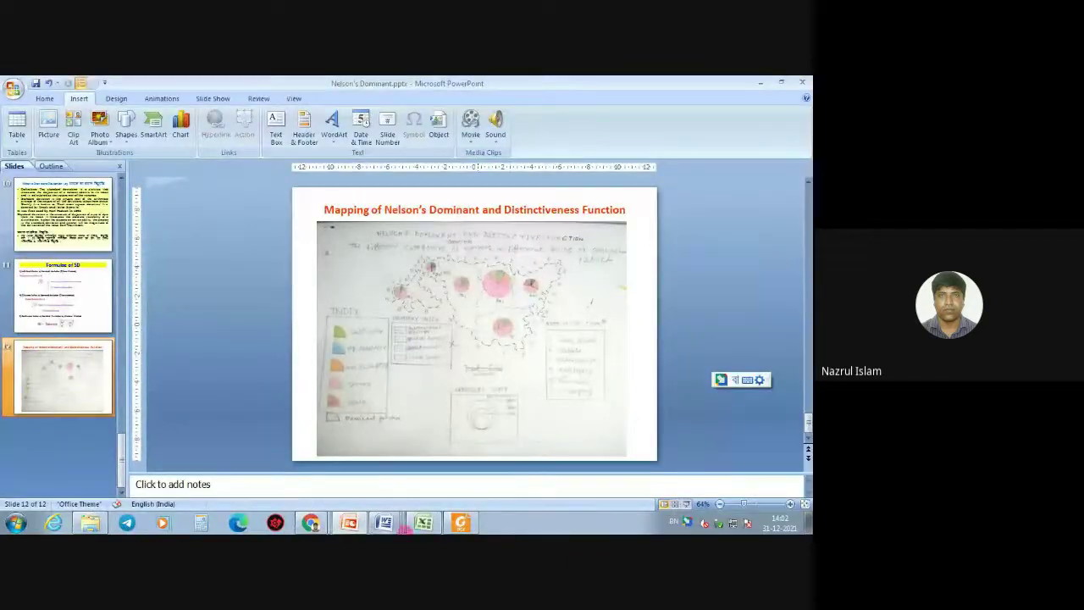
{"action": "left_click", "coordinate": [423, 522]}
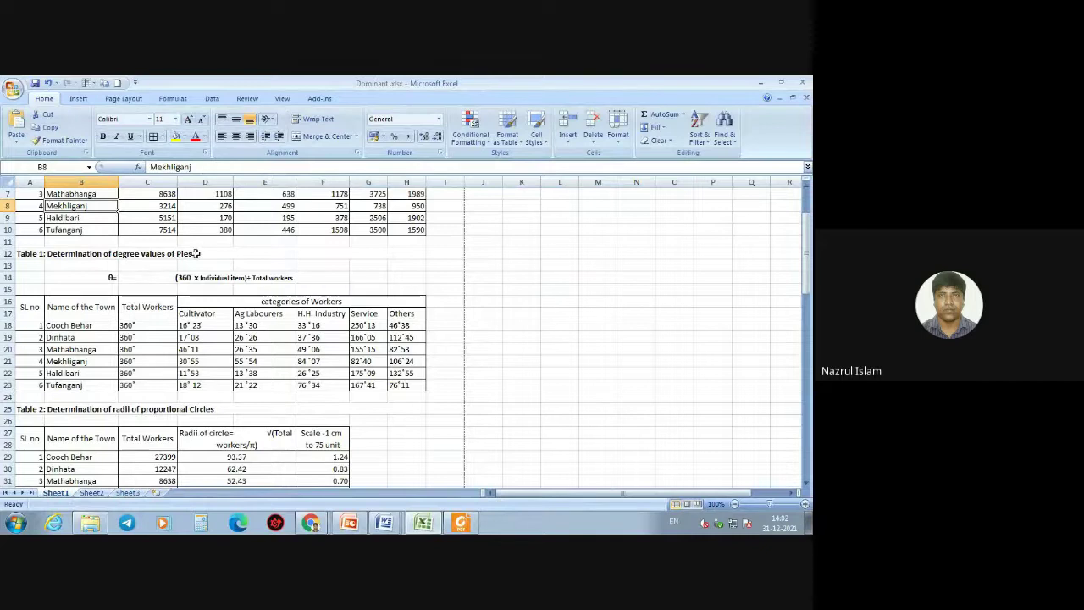
- Left-align the degree formula in merged cell C14 above Table 1
{"action": "left_click", "coordinate": [152, 277]}
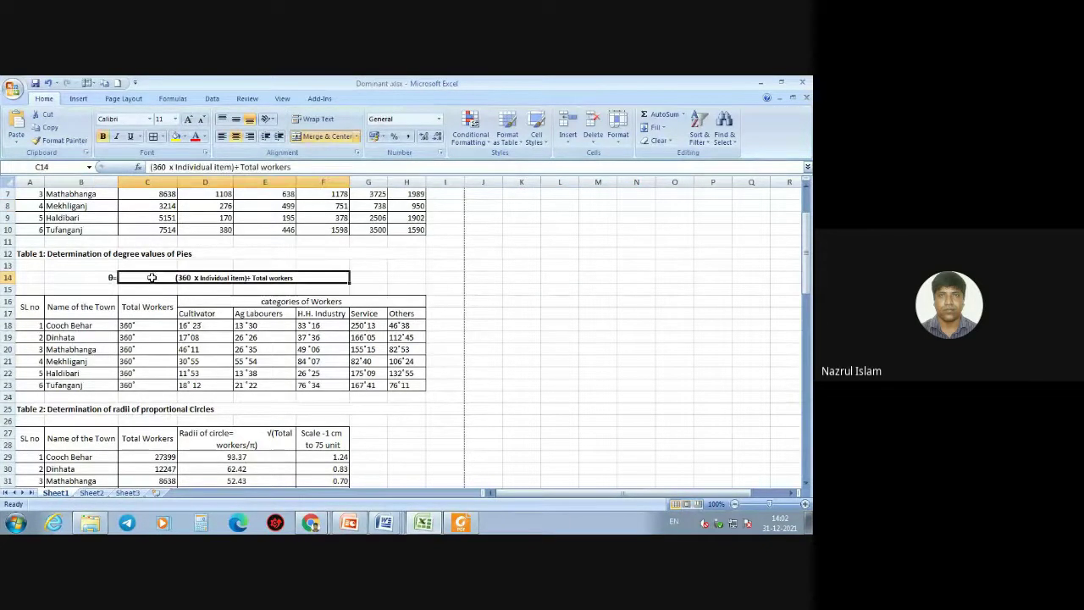
{"action": "left_click", "coordinate": [149, 167]}
{"action": "left_click", "coordinate": [149, 167]}
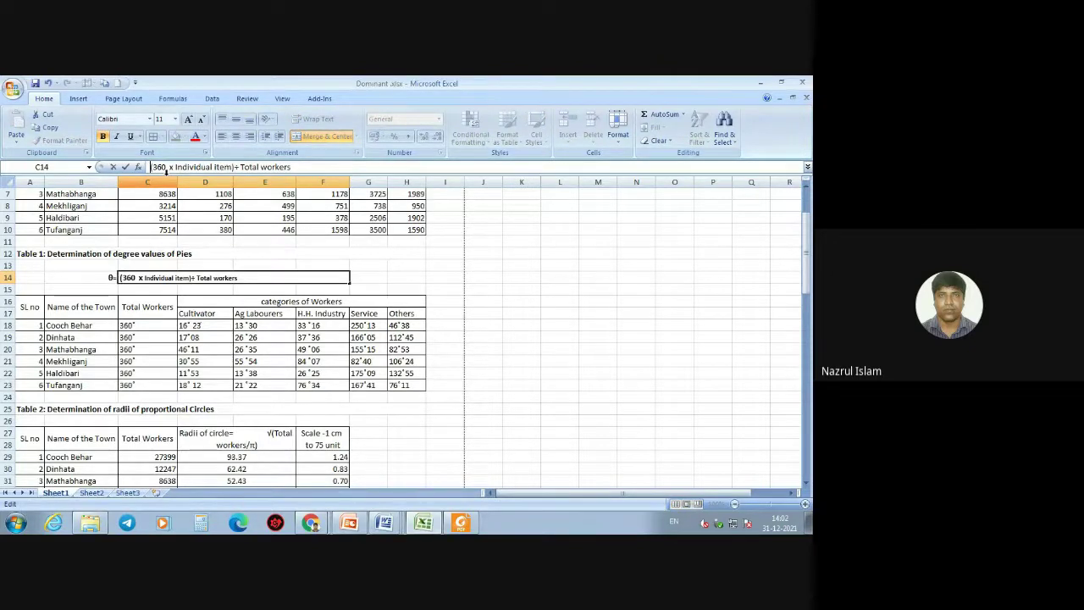
{"action": "left_click", "coordinate": [254, 313]}
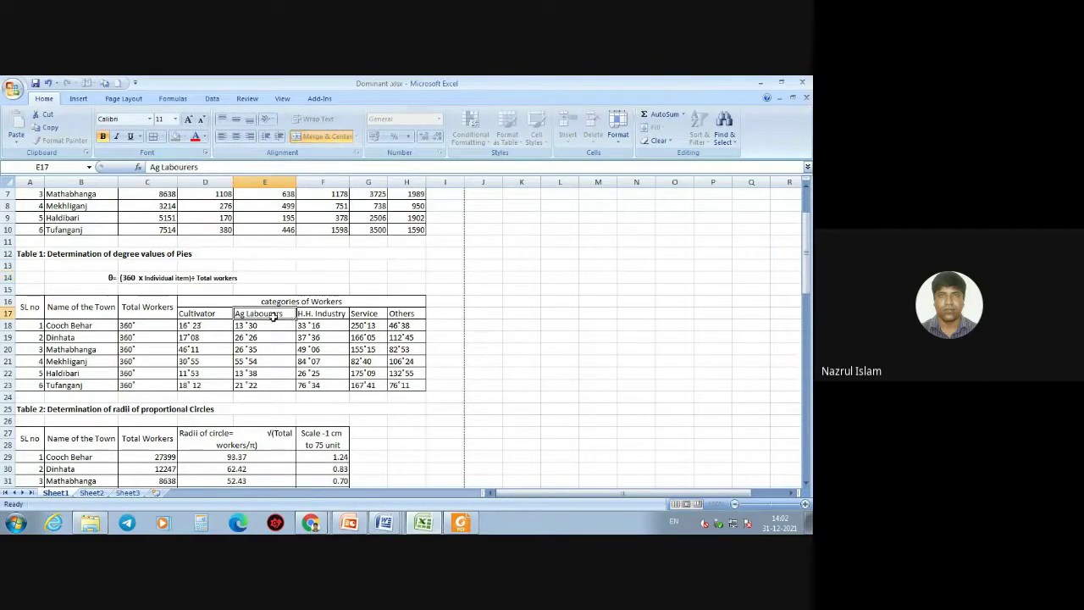
{"action": "left_click", "coordinate": [144, 277]}
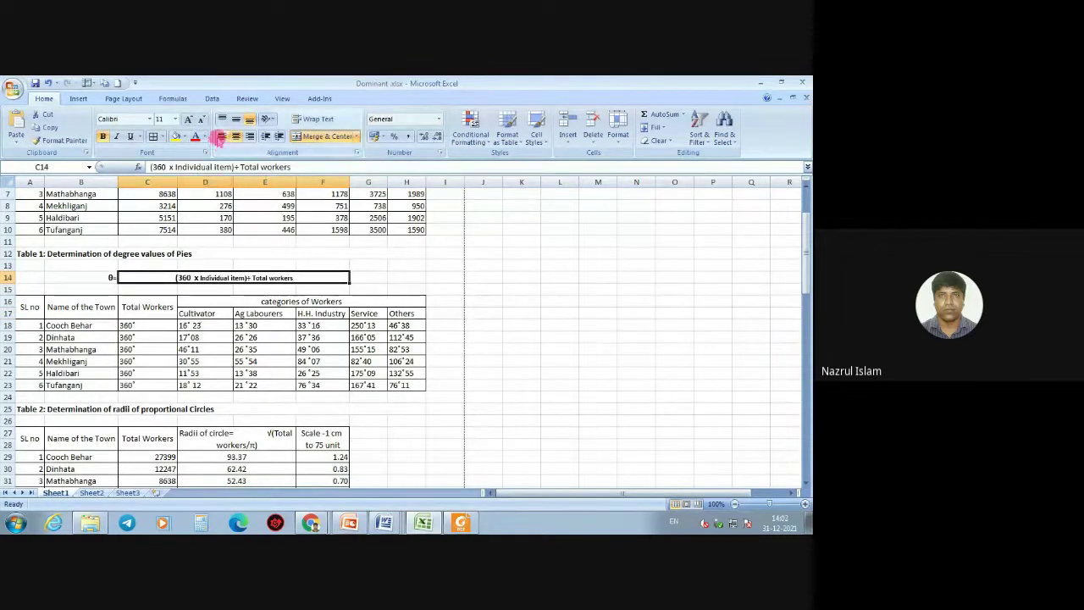
{"action": "left_click", "coordinate": [221, 136]}
{"action": "left_click", "coordinate": [406, 268]}
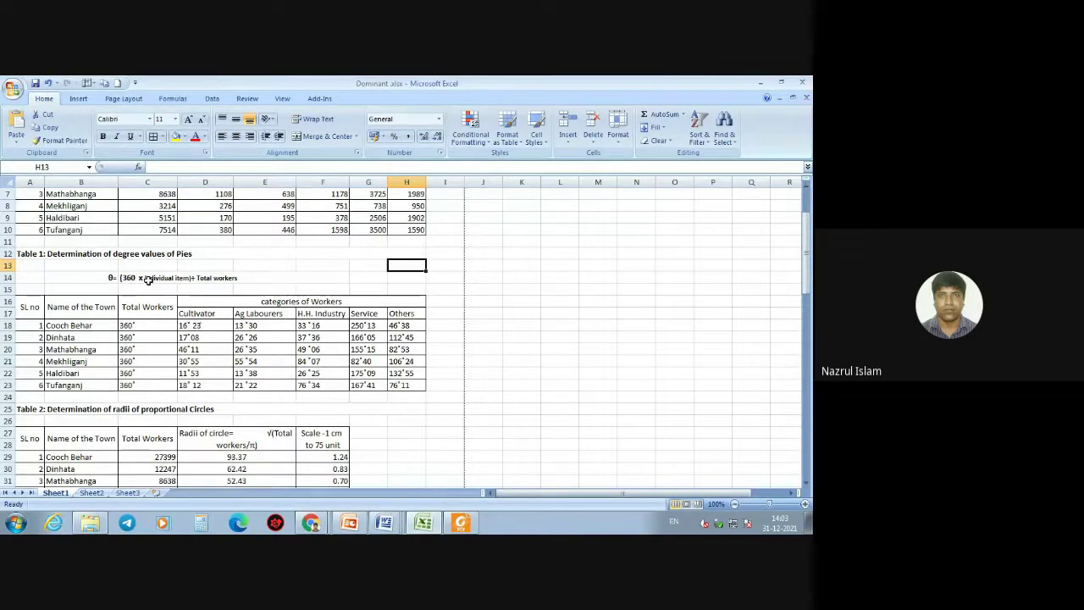
- Examine Cooch Behar's total workers and its figures for each worker category in the data table
{"action": "scroll", "coordinate": [222, 240], "scroll_direction": "up", "scroll_amount": 2}
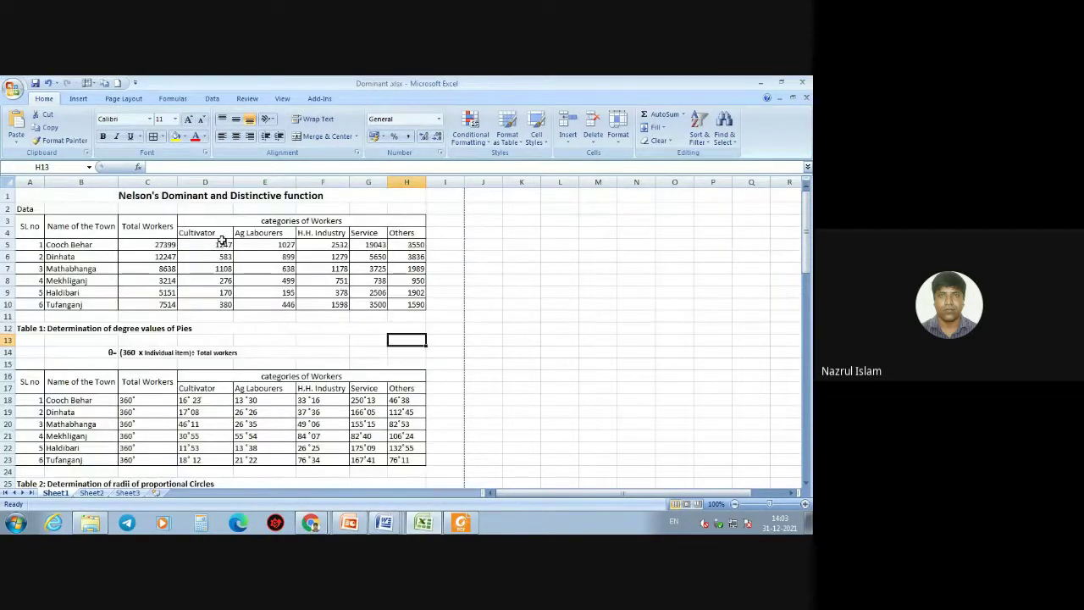
{"action": "left_click", "coordinate": [214, 243]}
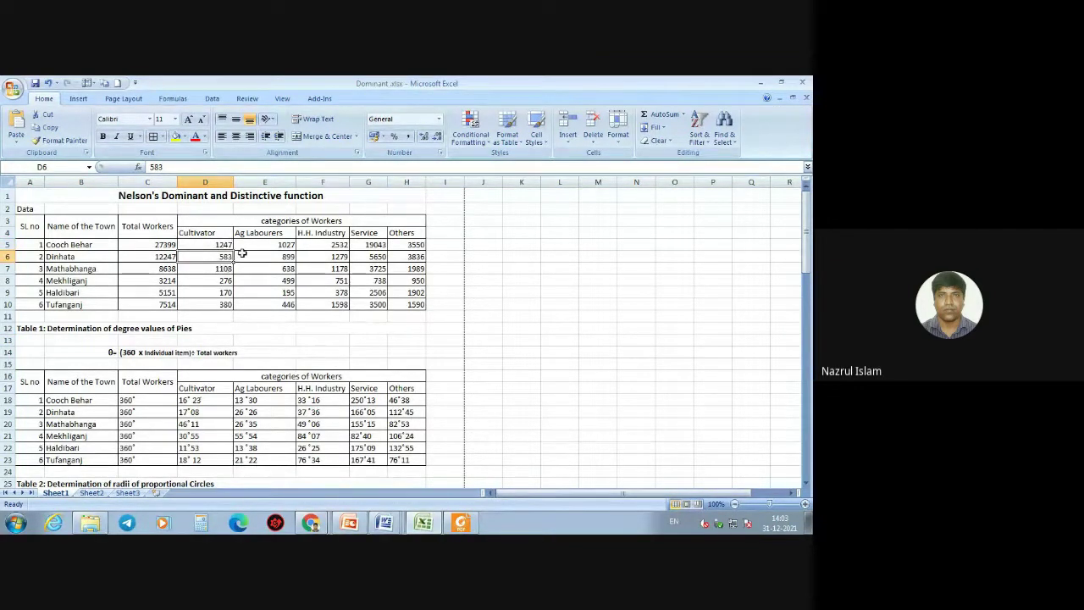
{"action": "left_click", "coordinate": [265, 244]}
{"action": "left_click", "coordinate": [337, 244]}
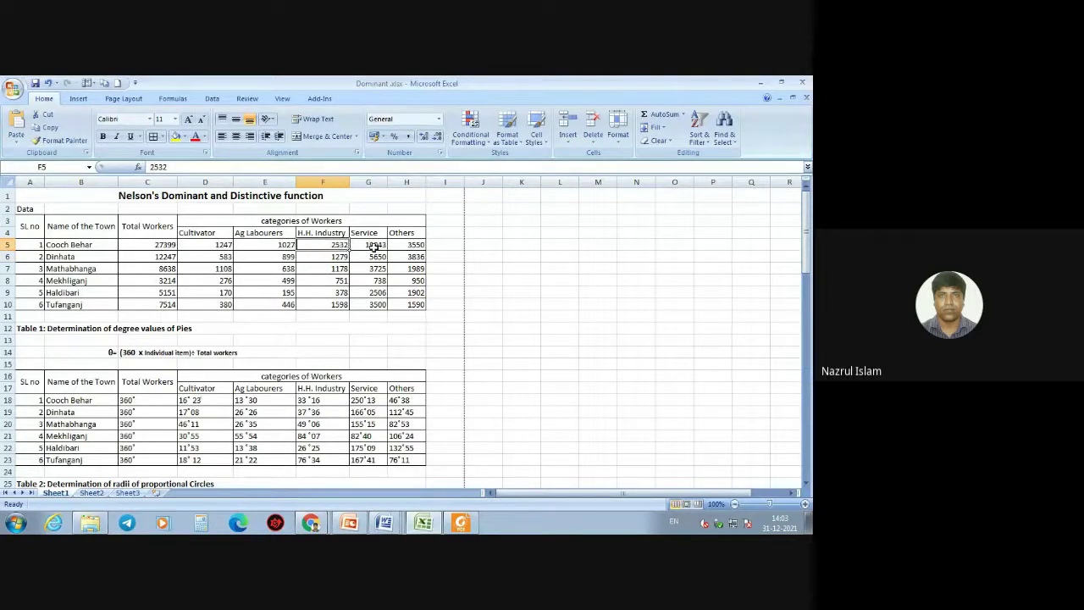
{"action": "left_click", "coordinate": [373, 245]}
{"action": "left_click", "coordinate": [413, 245]}
{"action": "left_click", "coordinate": [409, 257]}
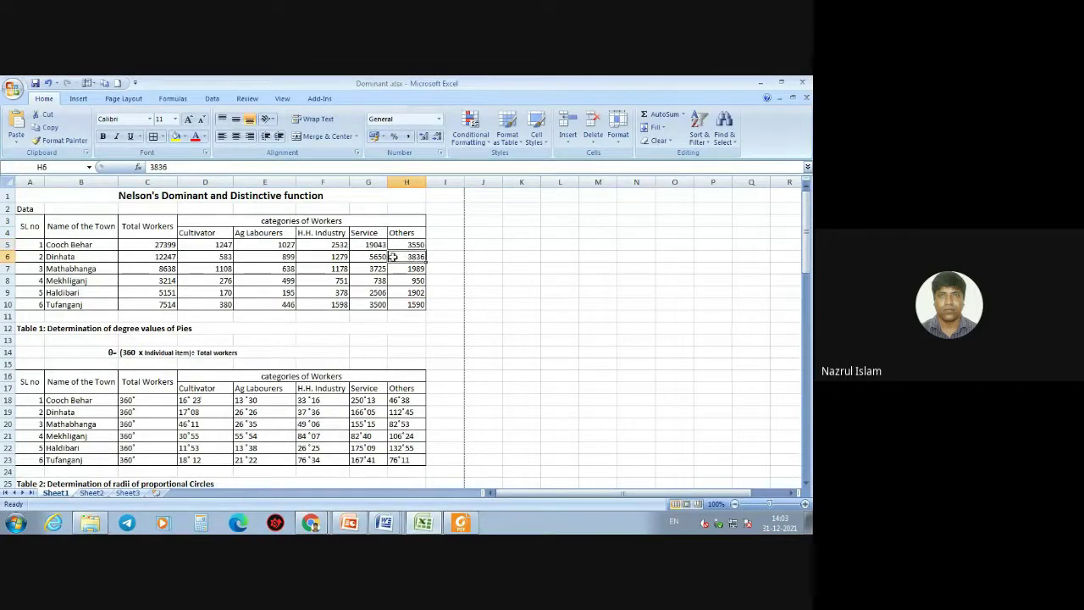
{"action": "left_click", "coordinate": [164, 245]}
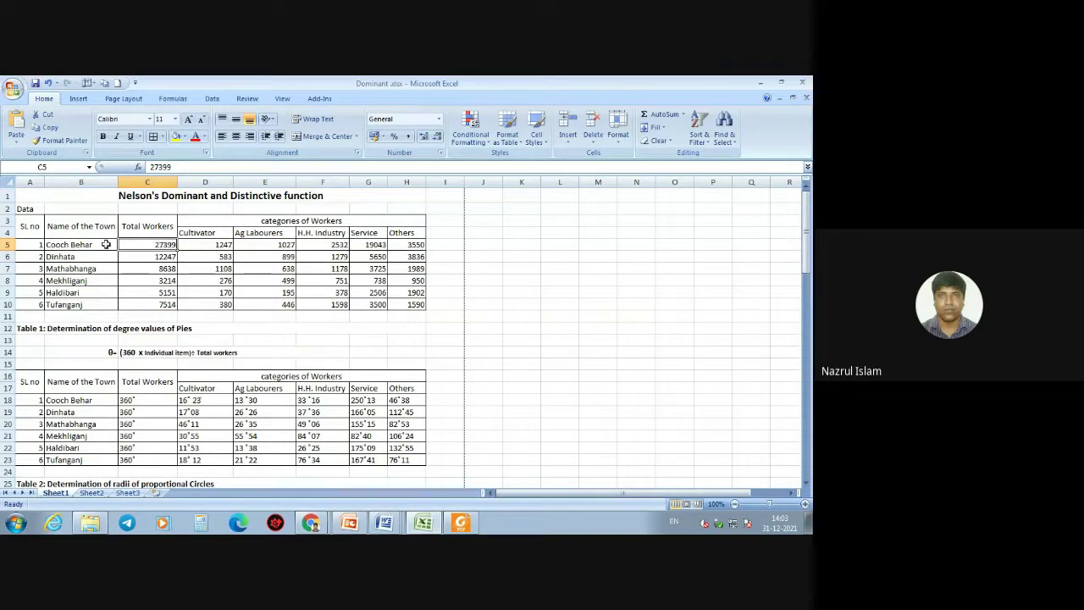
{"action": "left_click_drag", "start_coordinate": [23, 244], "coordinate": [411, 245]}
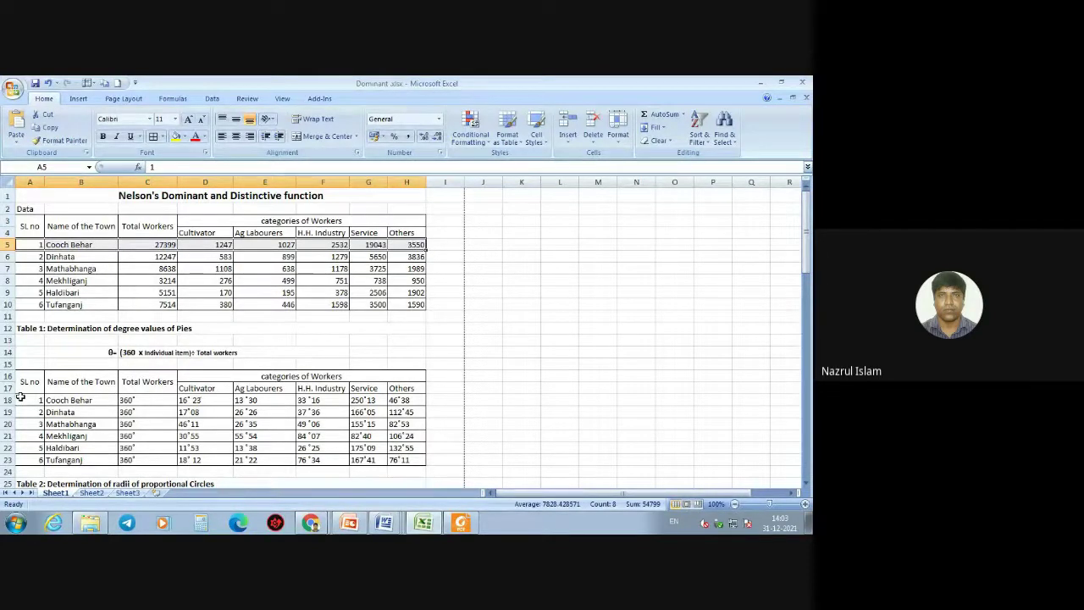
- Compare Cooch Behar's worker counts in row 5 with its degree values in row 18 of Table 1
{"action": "left_click_drag", "start_coordinate": [22, 399], "coordinate": [409, 399]}
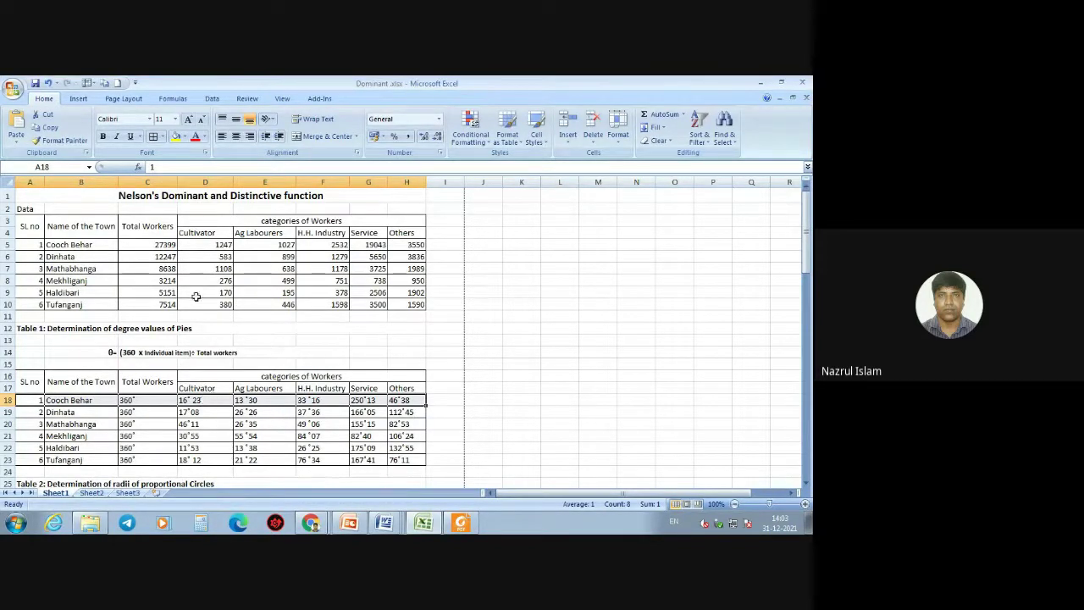
{"action": "left_click", "coordinate": [225, 244]}
{"action": "left_click", "coordinate": [279, 245]}
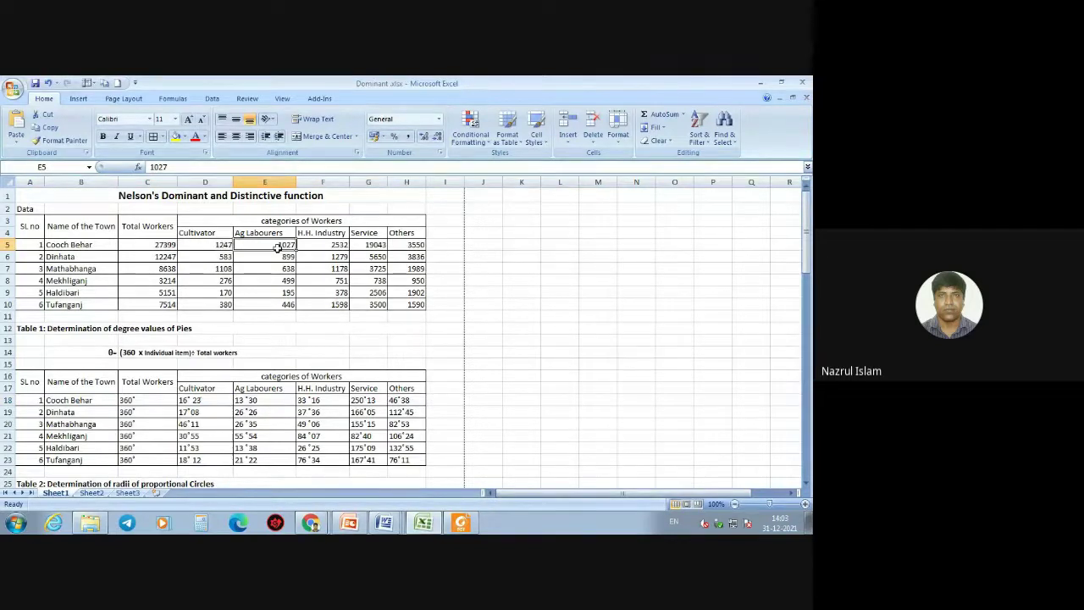
{"action": "left_click", "coordinate": [339, 245]}
{"action": "left_click", "coordinate": [386, 247]}
{"action": "left_click", "coordinate": [407, 246]}
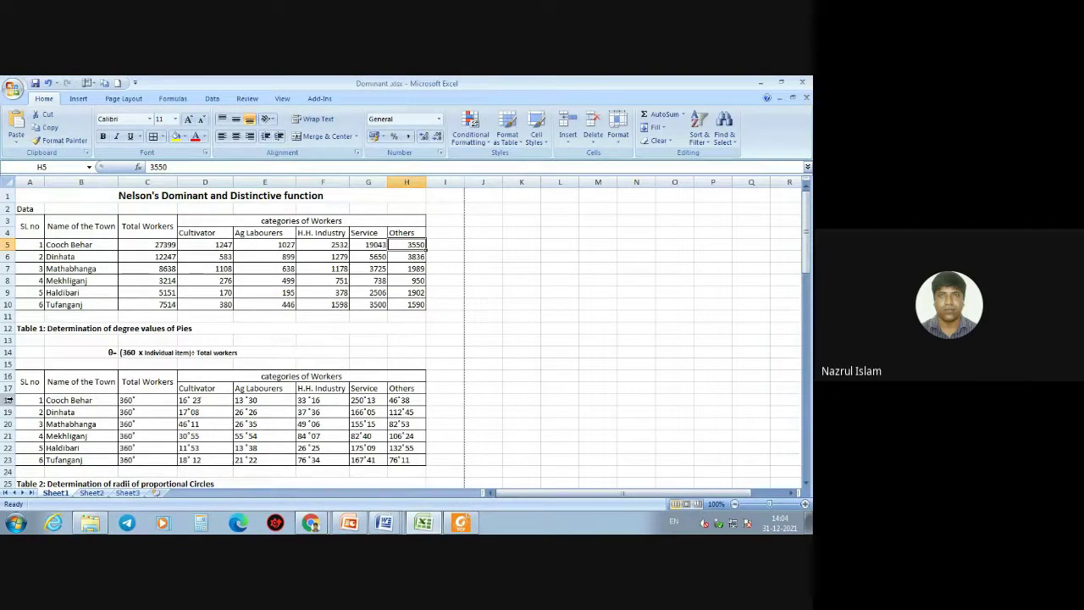
{"action": "left_click_drag", "start_coordinate": [17, 399], "coordinate": [411, 397]}
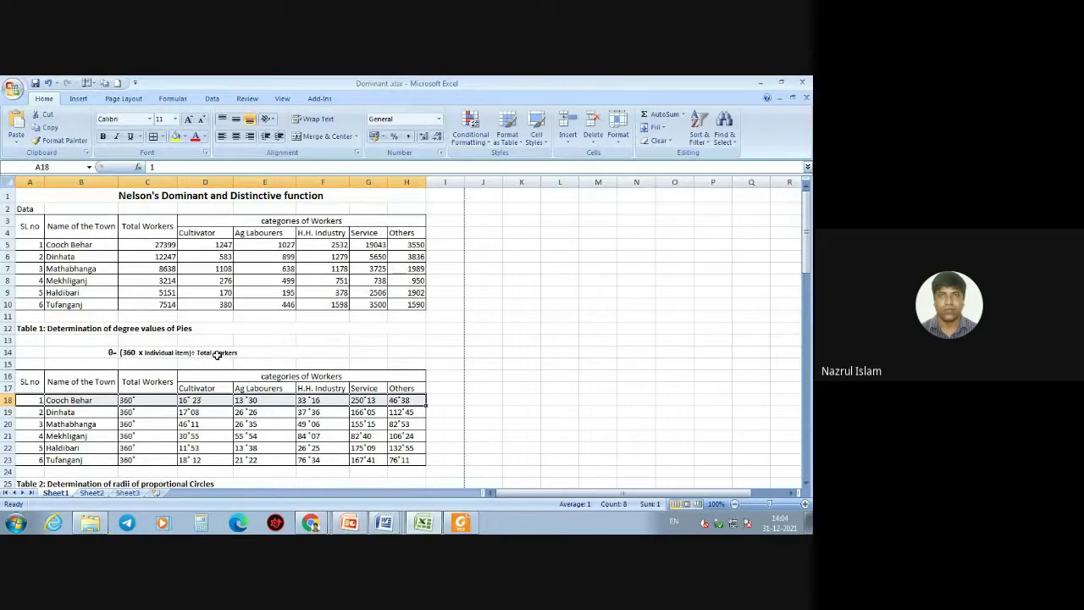
- Colour the words "Individual item" red in the degree formula in C14
{"action": "double_click", "coordinate": [168, 353]}
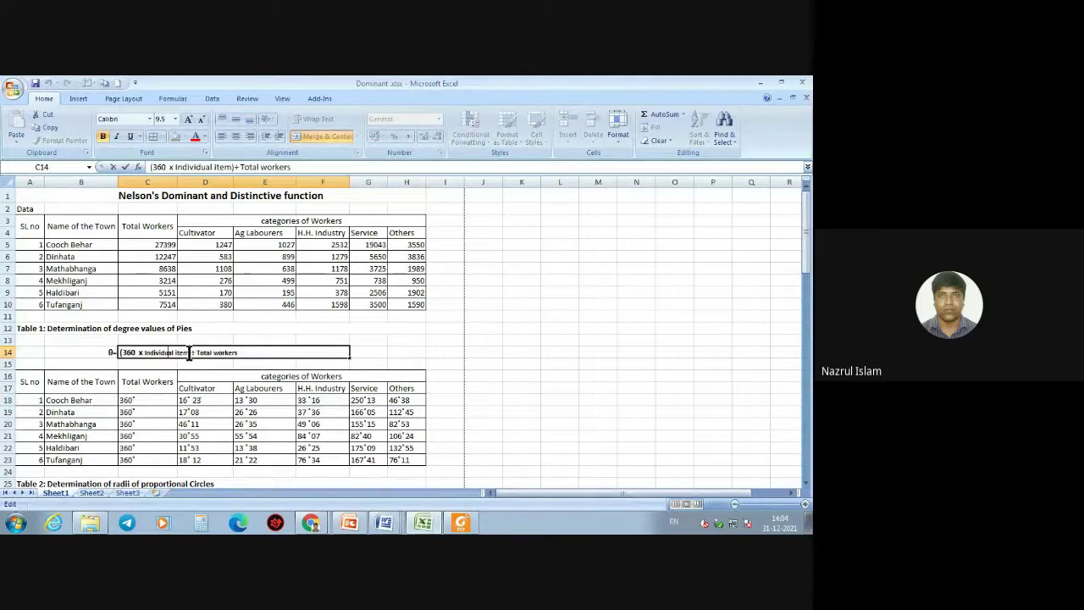
{"action": "left_click_drag", "start_coordinate": [189, 353], "coordinate": [148, 356]}
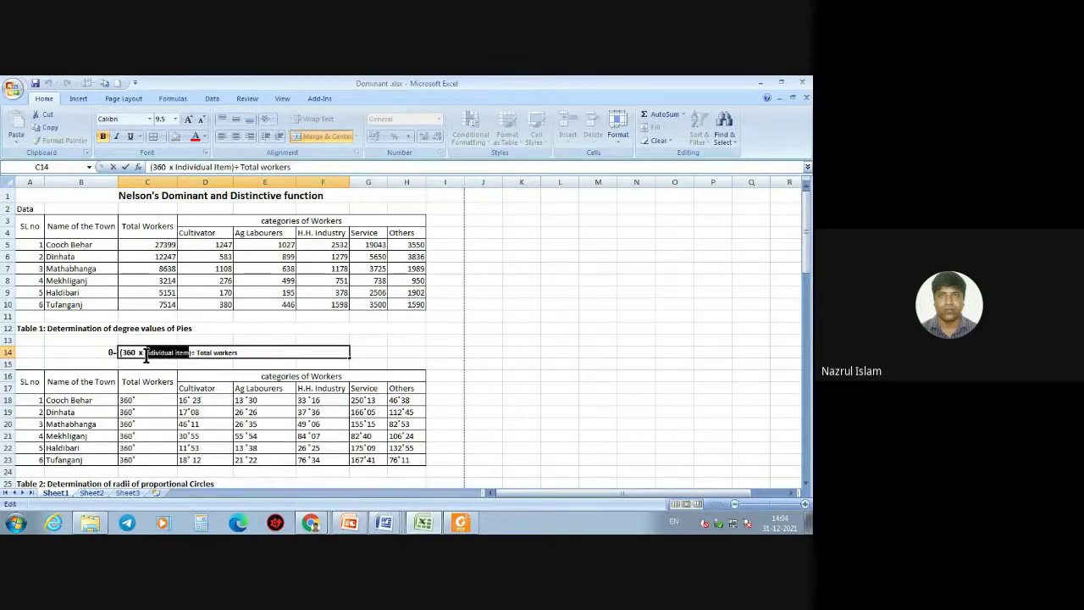
{"action": "left_click", "coordinate": [195, 136]}
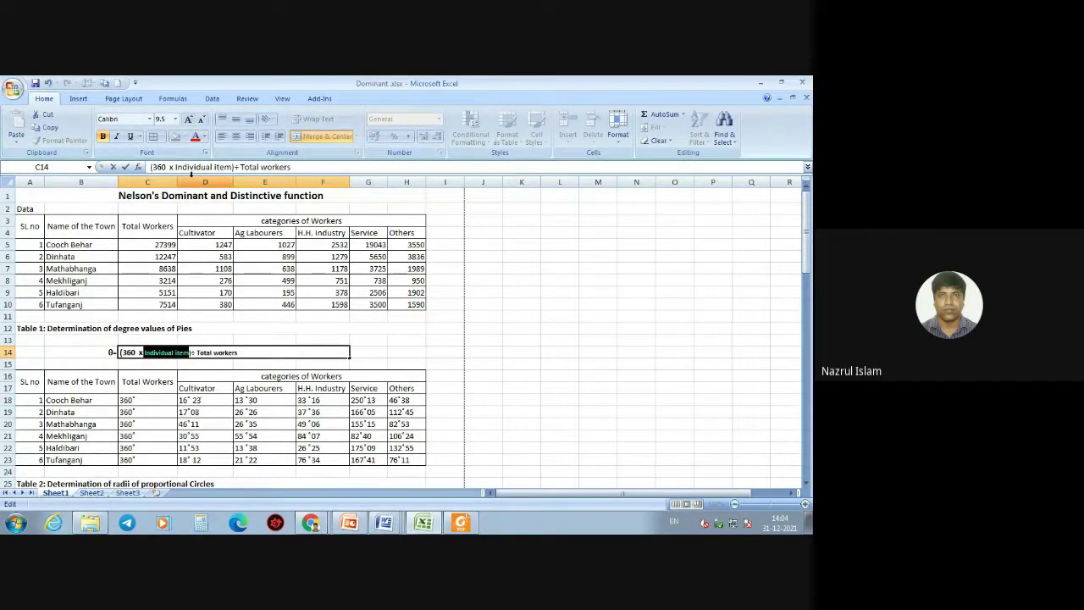
{"action": "left_click", "coordinate": [281, 338]}
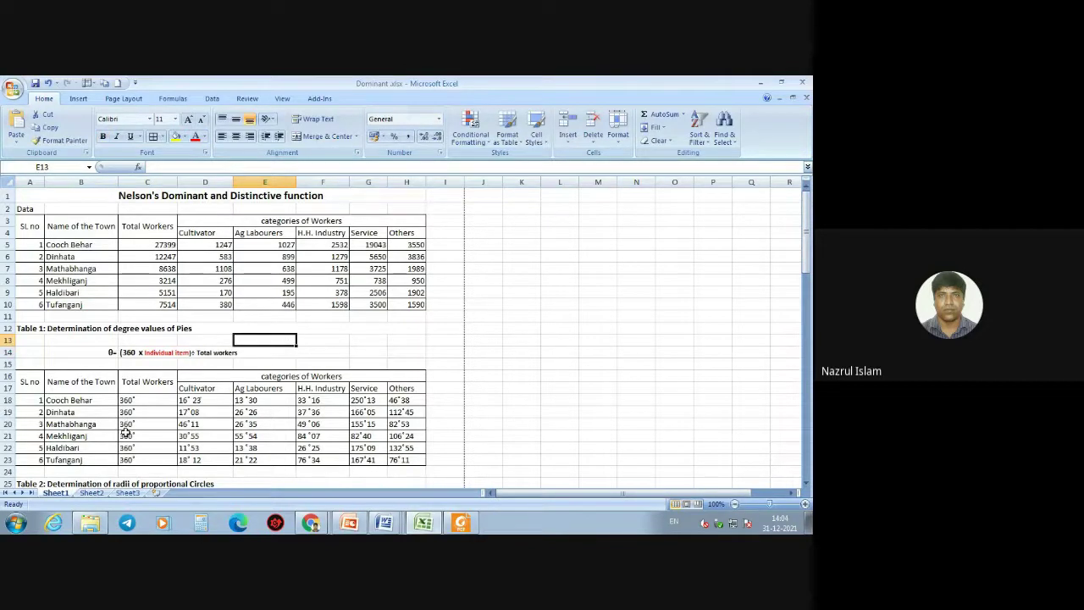
- Examine Cooch Behar's degree values for each worker category against its 360° total in Table 1
{"action": "scroll", "coordinate": [129, 423], "scroll_direction": "down", "scroll_amount": 1}
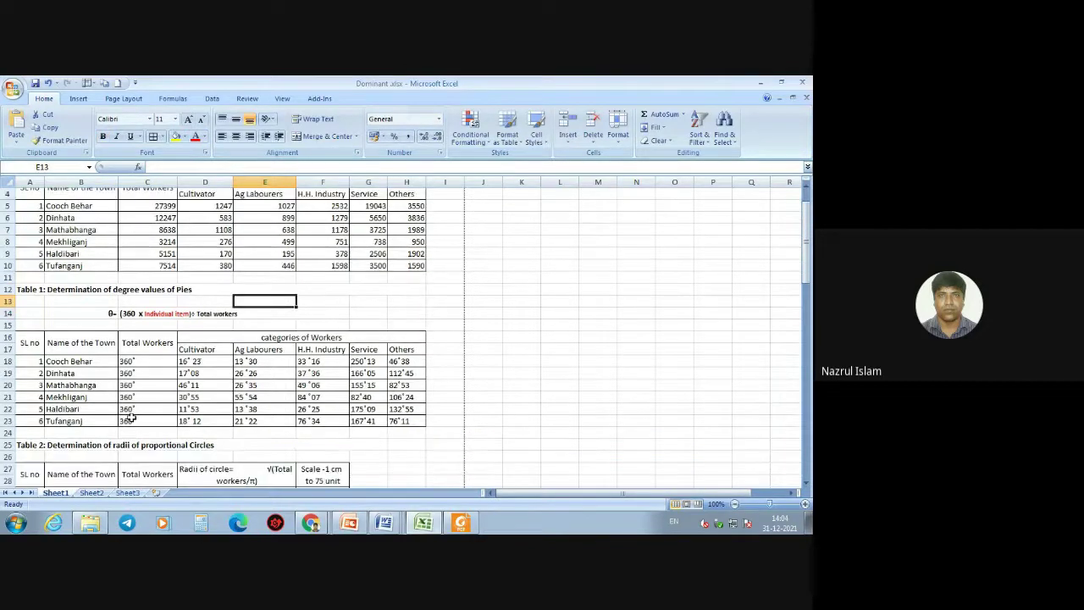
{"action": "left_click", "coordinate": [191, 361]}
{"action": "left_click", "coordinate": [247, 361]}
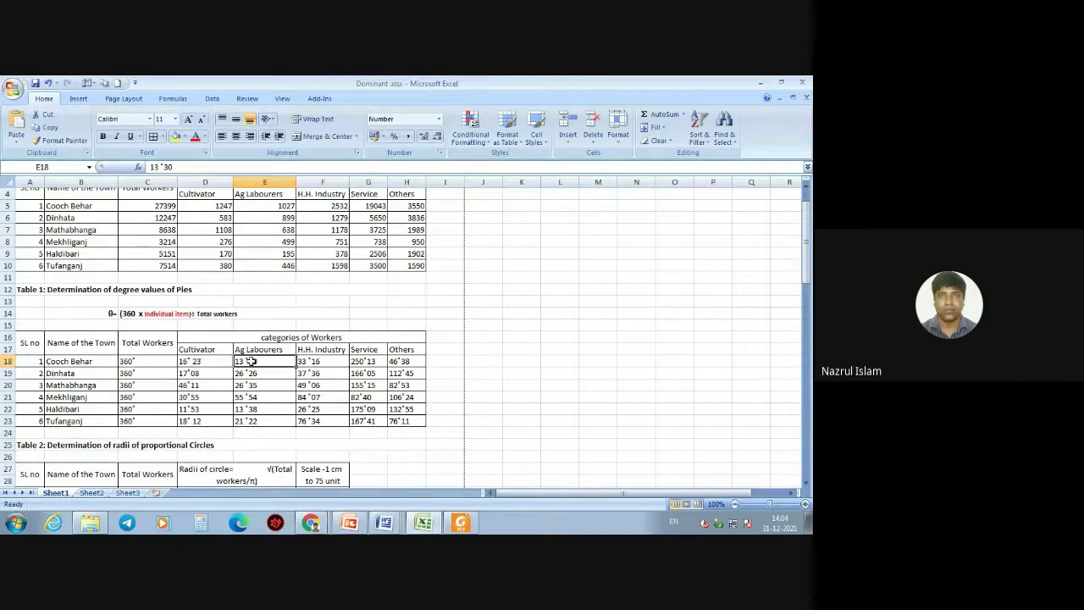
{"action": "left_click", "coordinate": [322, 362]}
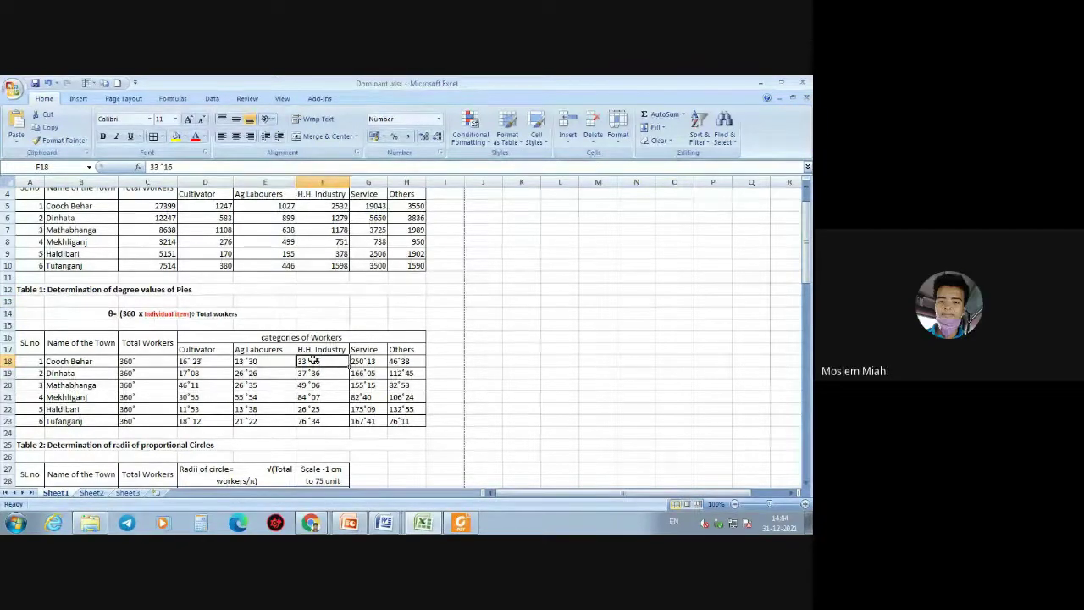
{"action": "left_click", "coordinate": [366, 362]}
{"action": "left_click", "coordinate": [409, 361]}
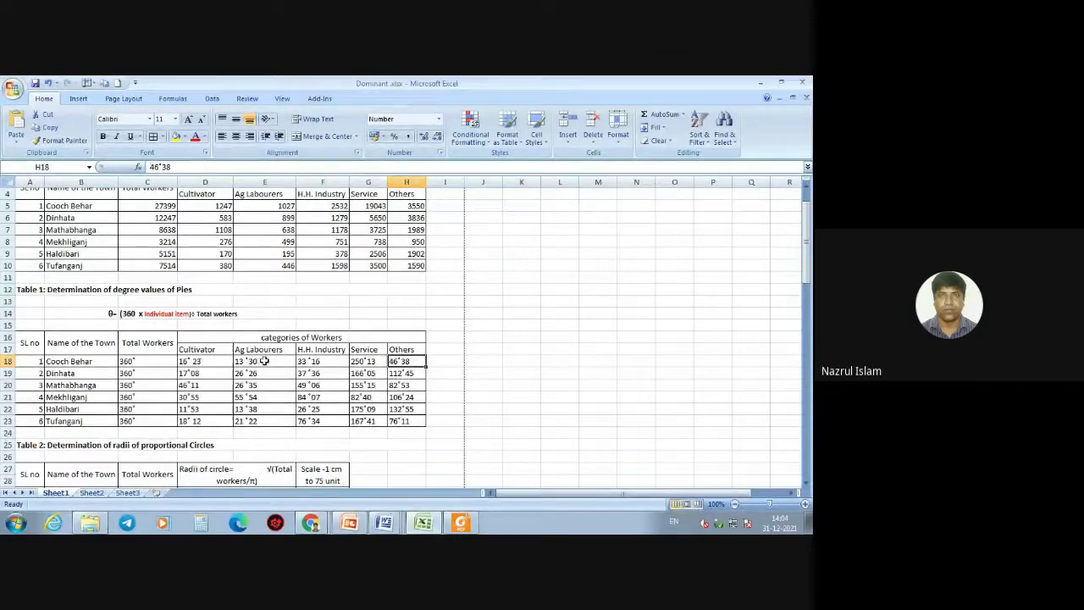
{"action": "left_click", "coordinate": [202, 362]}
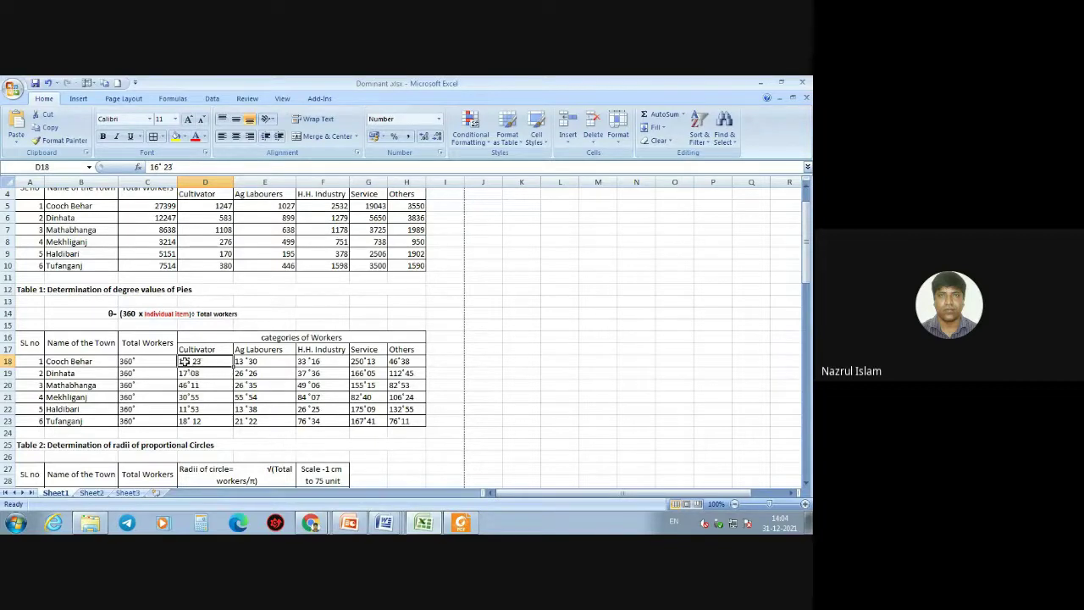
{"action": "left_click", "coordinate": [254, 361]}
{"action": "left_click", "coordinate": [314, 361]}
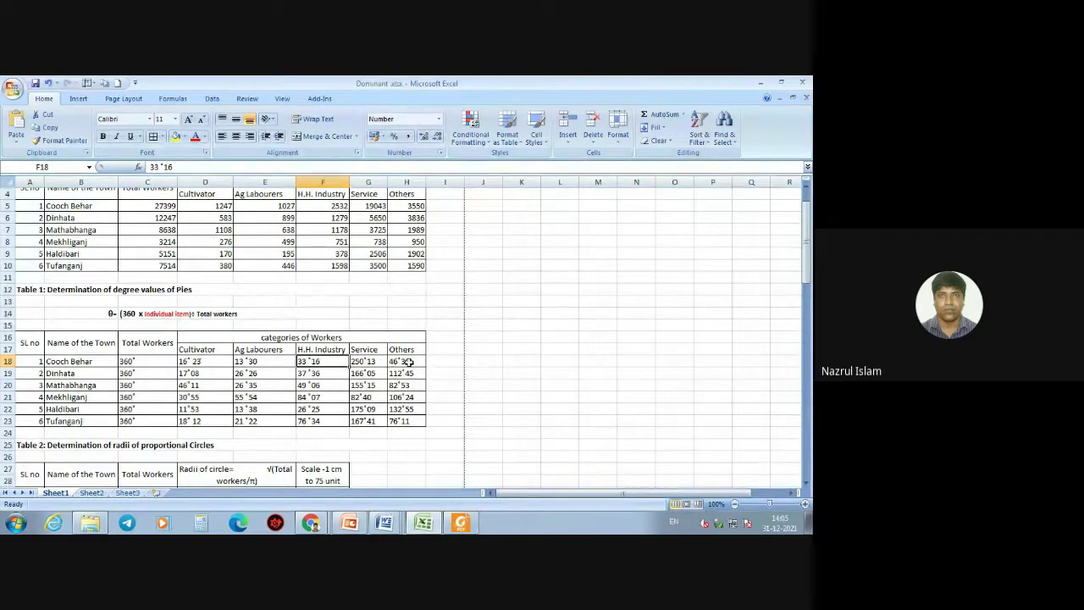
{"action": "left_click", "coordinate": [158, 361]}
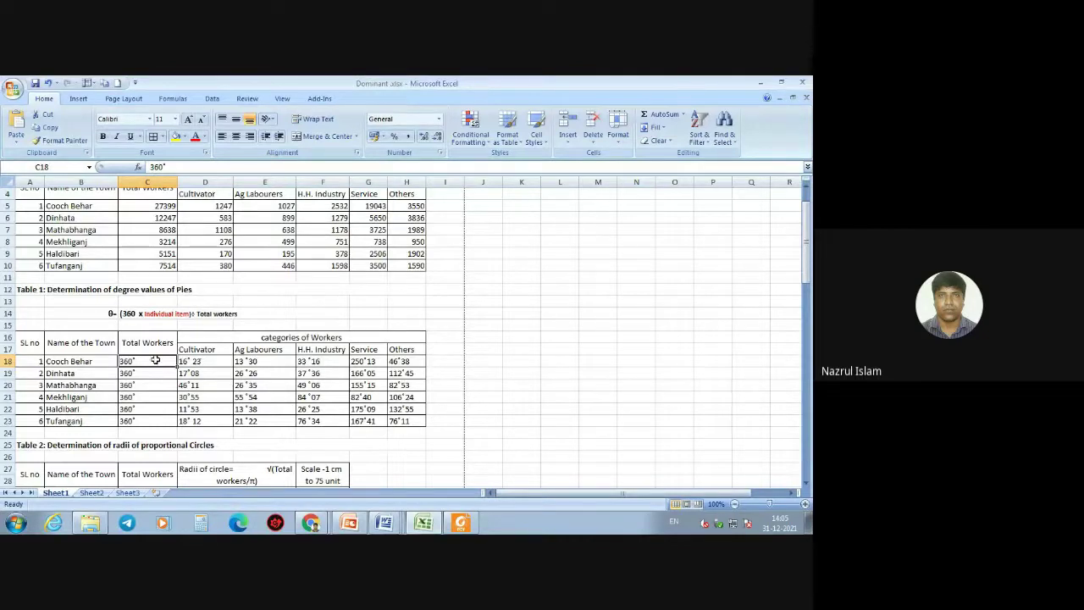
- Review Cooch Behar's degree values in row 18 of Table 1, from Cultivator through Service and Others
{"action": "left_click", "coordinate": [192, 360]}
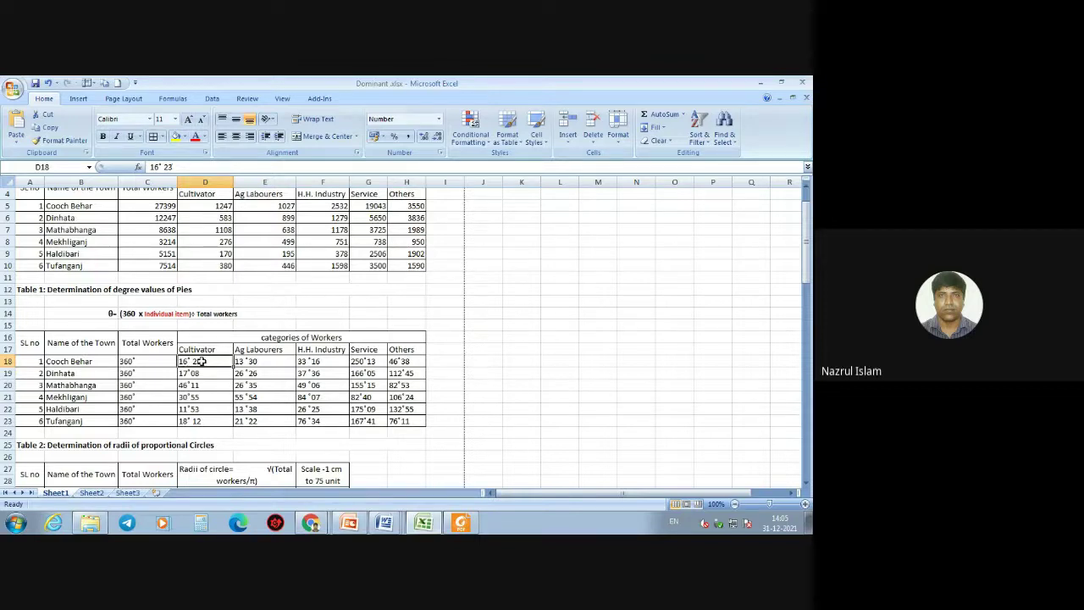
{"action": "left_click", "coordinate": [415, 361]}
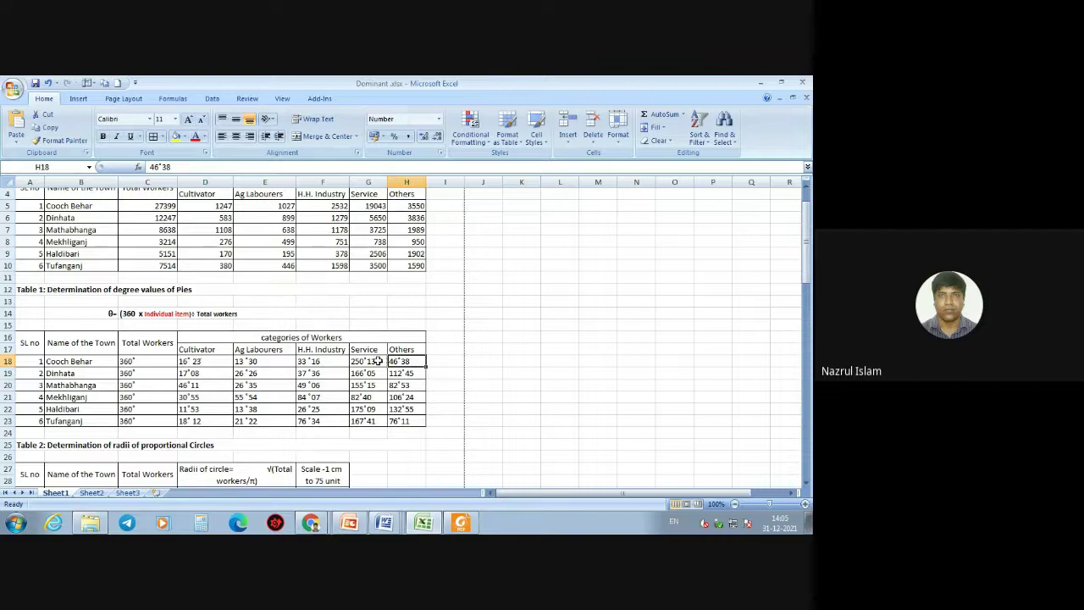
{"action": "double_click", "coordinate": [378, 361]}
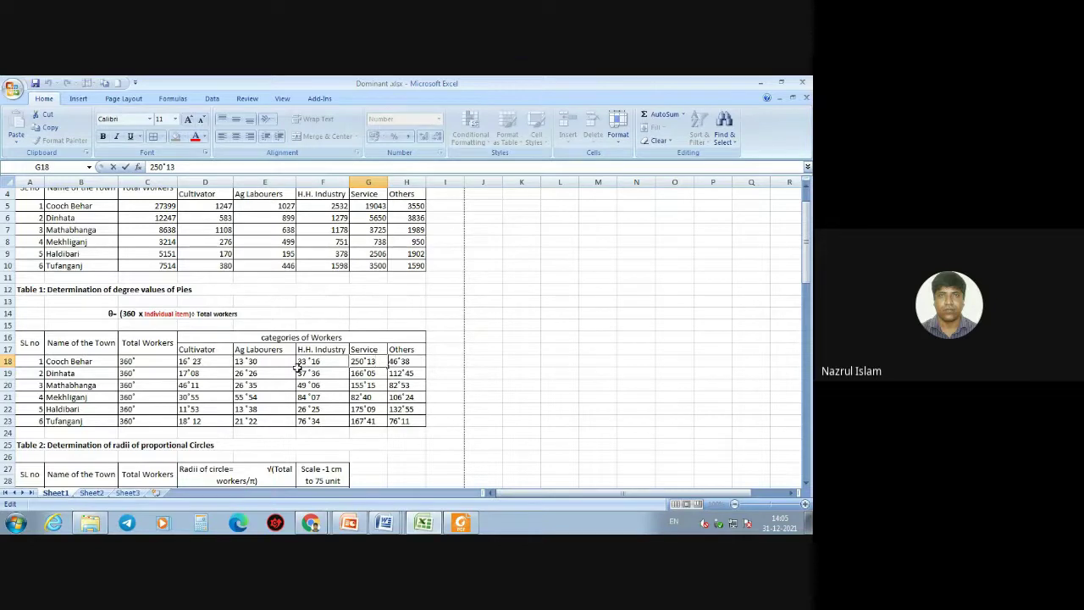
{"action": "left_click", "coordinate": [407, 361]}
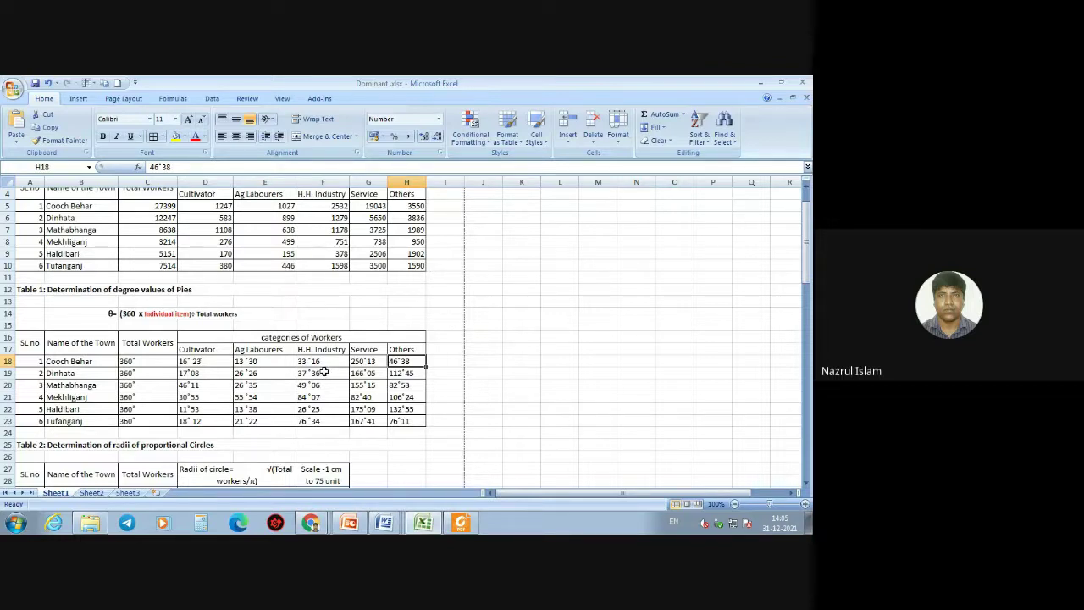
{"action": "left_click", "coordinate": [402, 373]}
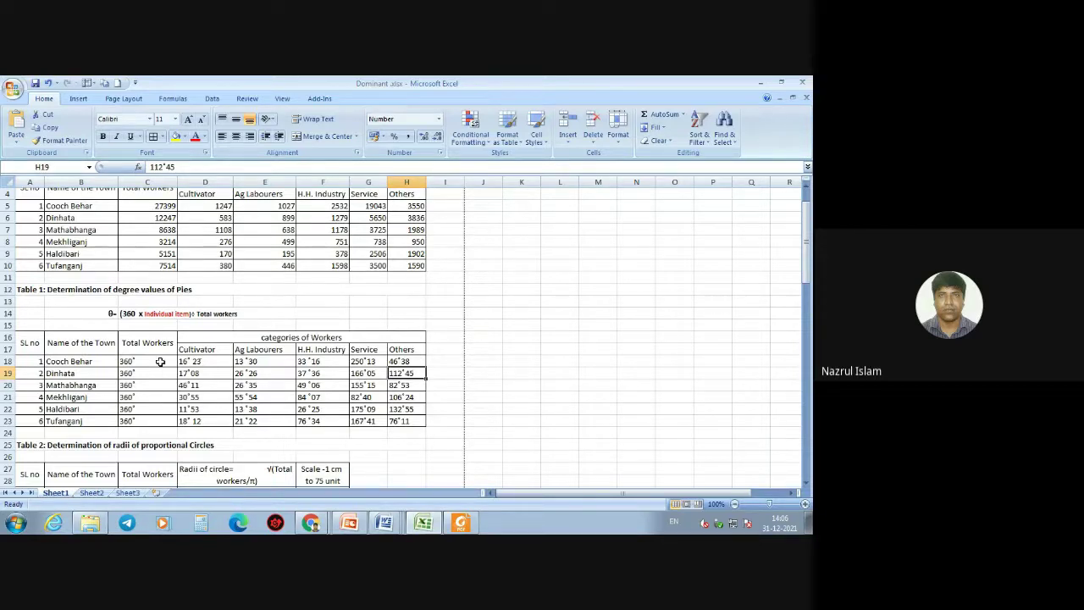
- Compare the 360° totals of all six towns in Table 1 with Cooch Behar's degrees per worker category
{"action": "left_click_drag", "start_coordinate": [165, 363], "coordinate": [166, 423]}
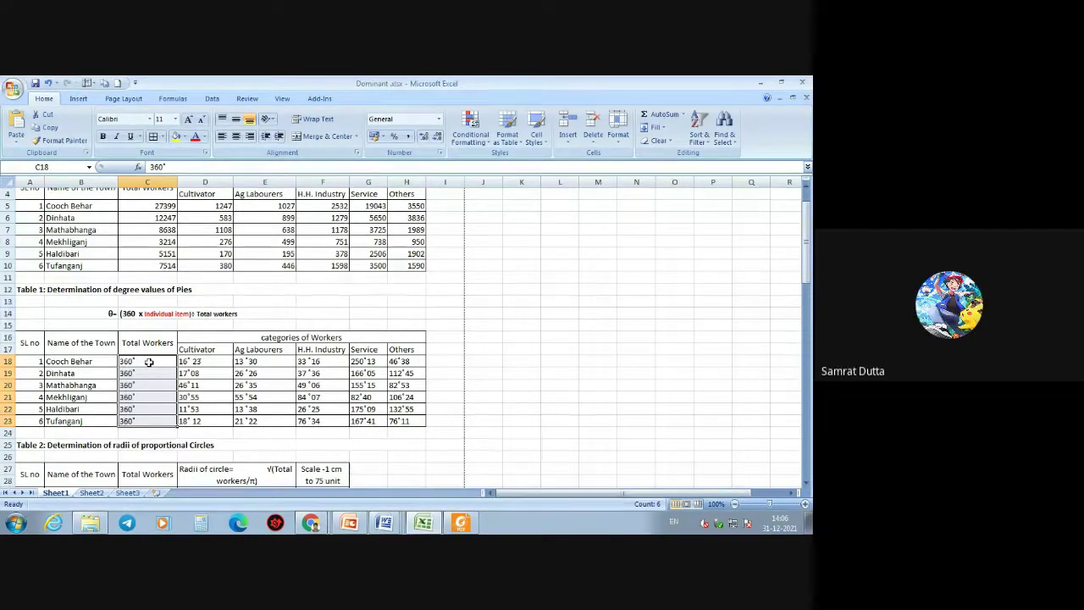
{"action": "scroll", "coordinate": [152, 355], "scroll_direction": "down", "scroll_amount": 1}
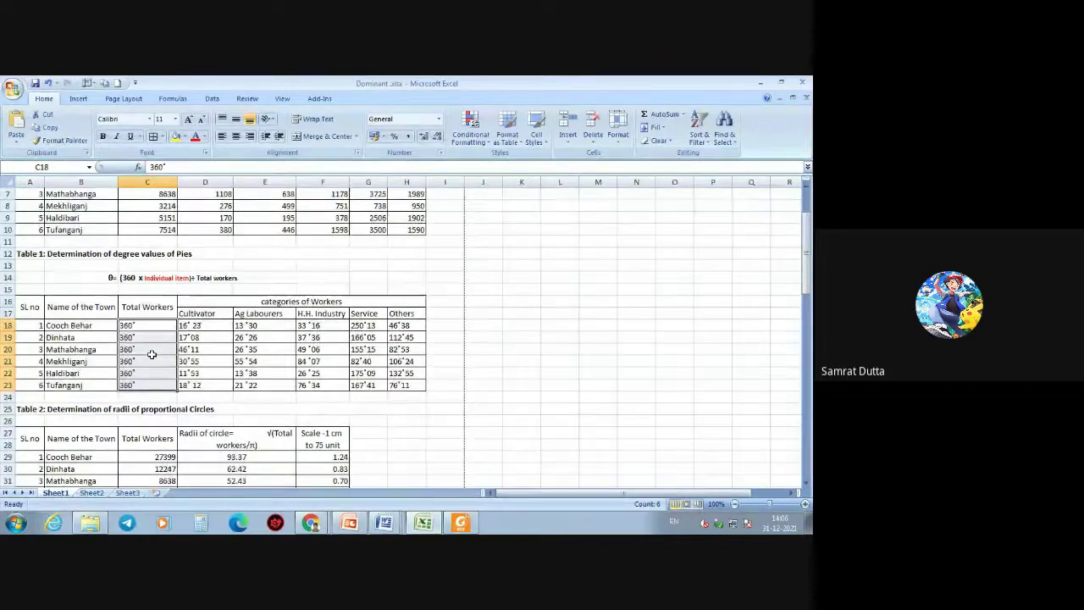
{"action": "left_click", "coordinate": [198, 326]}
{"action": "left_click", "coordinate": [255, 329]}
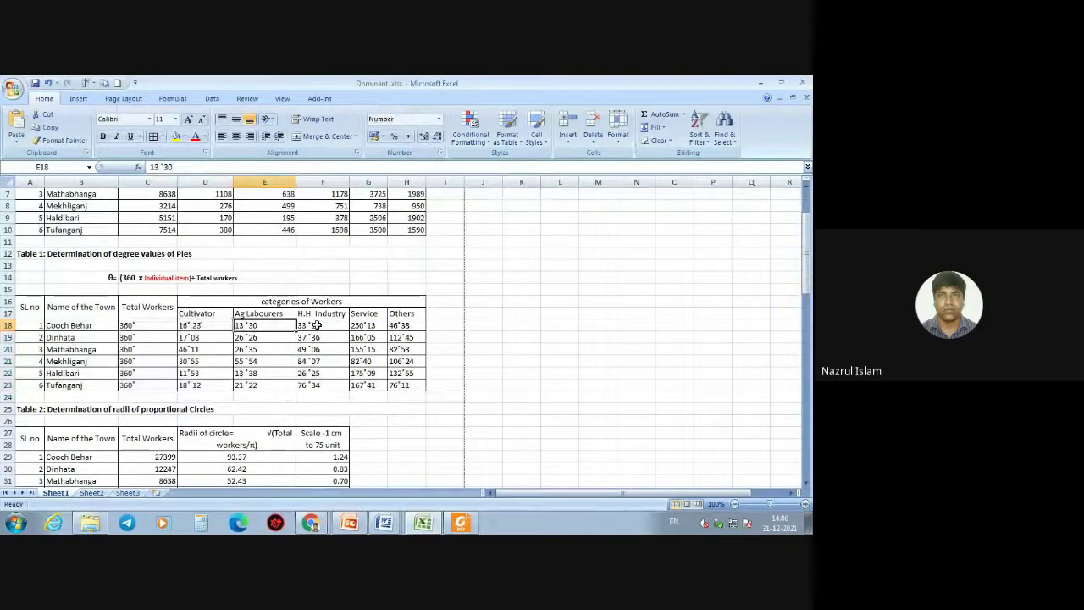
{"action": "left_click", "coordinate": [320, 326]}
{"action": "left_click", "coordinate": [373, 327]}
{"action": "left_click", "coordinate": [405, 325]}
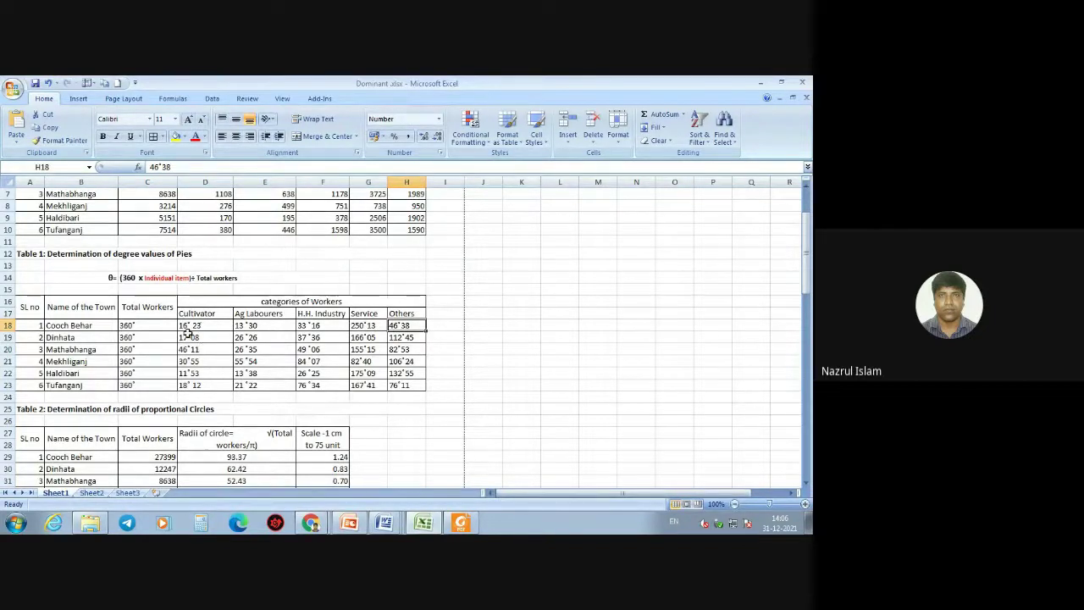
- Check the degree formula in row 14 against the worker data table above it
{"action": "scroll", "coordinate": [161, 335], "scroll_direction": "up", "scroll_amount": 2}
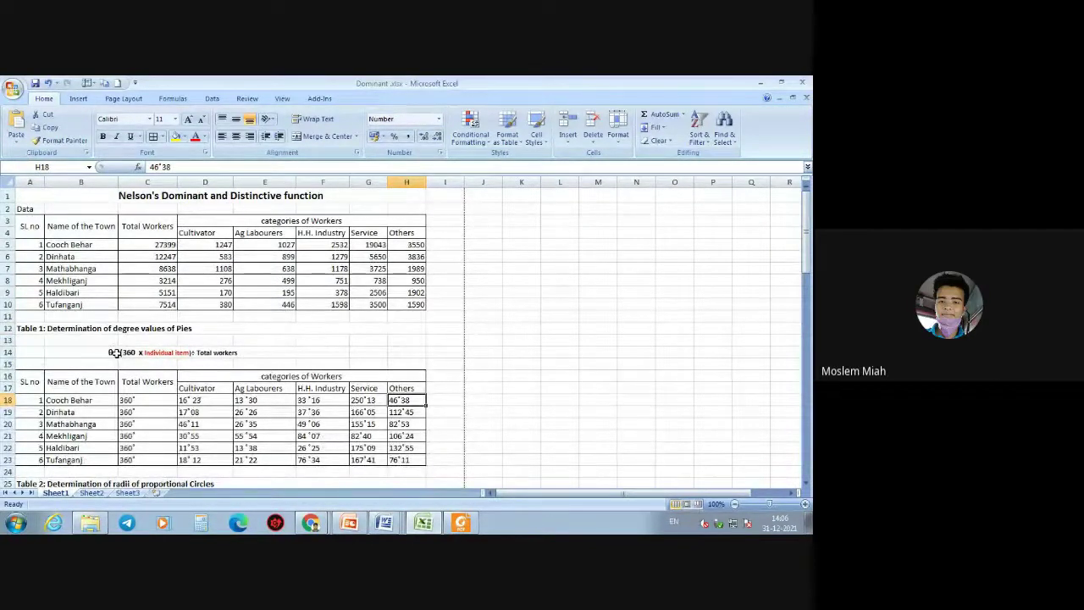
{"action": "left_click", "coordinate": [220, 355]}
{"action": "left_click", "coordinate": [407, 340]}
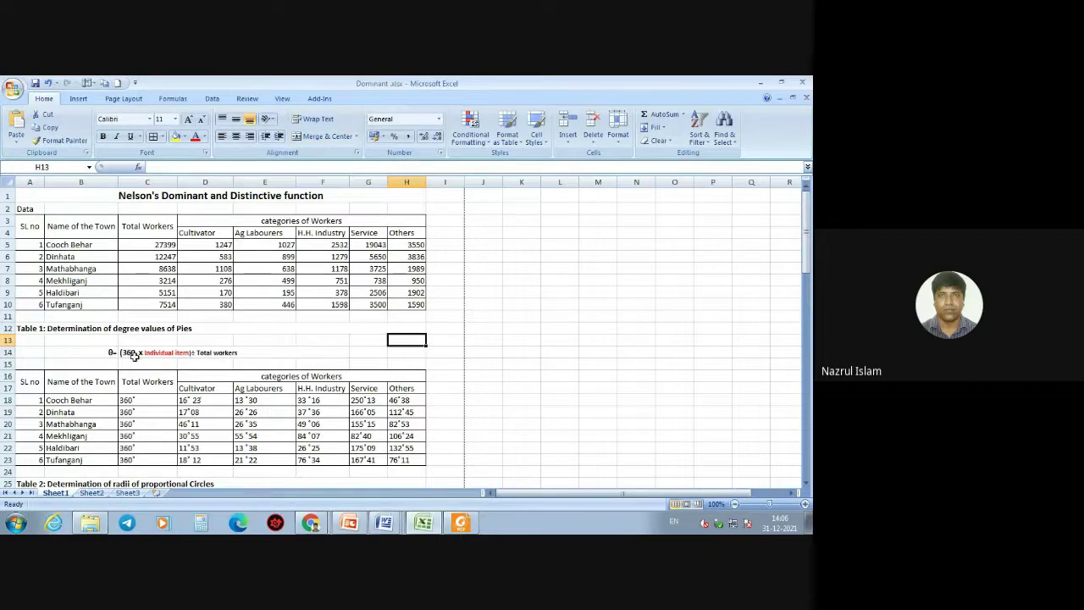
- Adjust the spacing in Table 2's radii heading in D27 so that √(Total workers/π) sits on its own line
{"action": "scroll", "coordinate": [123, 362], "scroll_direction": "down", "scroll_amount": 2}
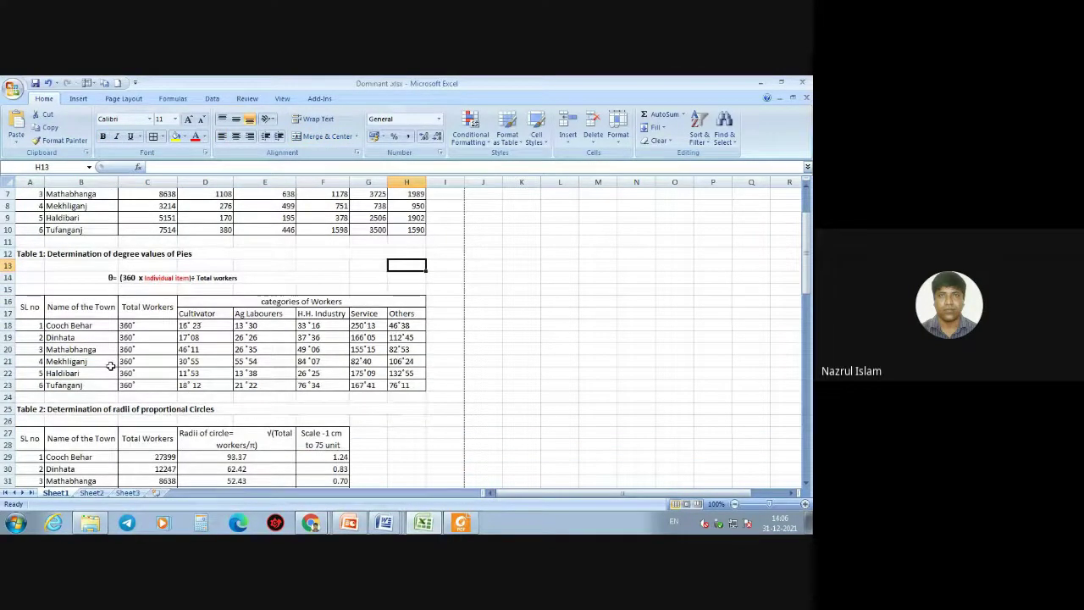
{"action": "scroll", "coordinate": [111, 366], "scroll_direction": "down", "scroll_amount": 1}
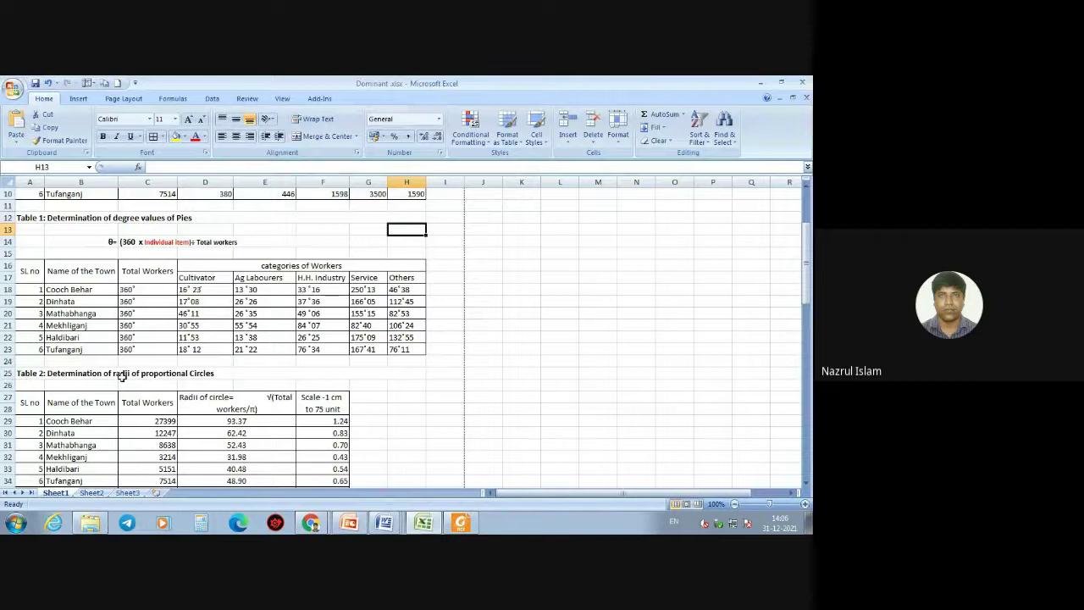
{"action": "double_click", "coordinate": [266, 398]}
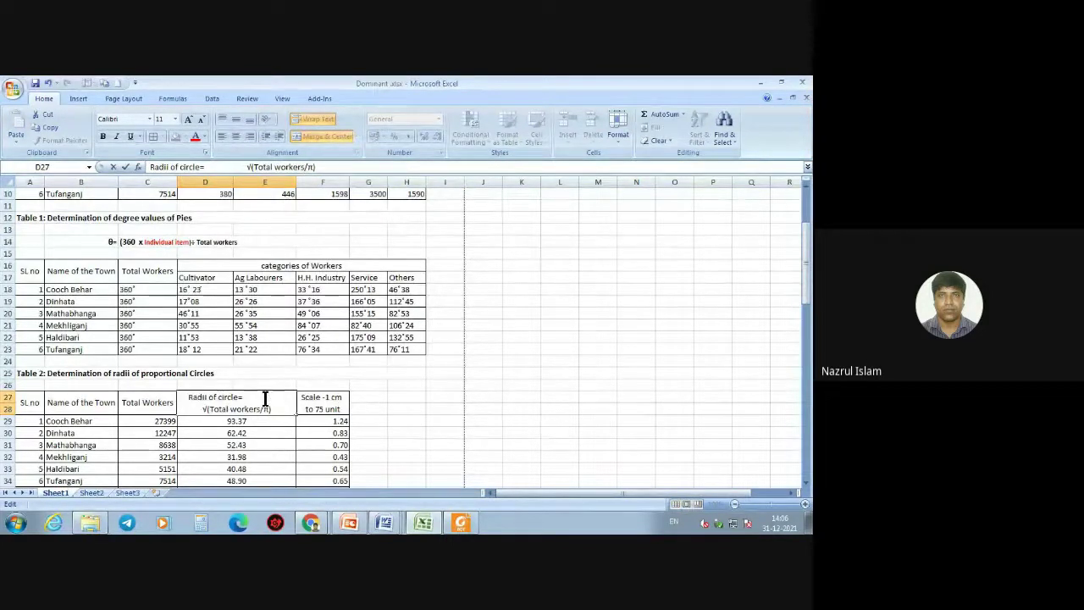
{"action": "left_click", "coordinate": [263, 442]}
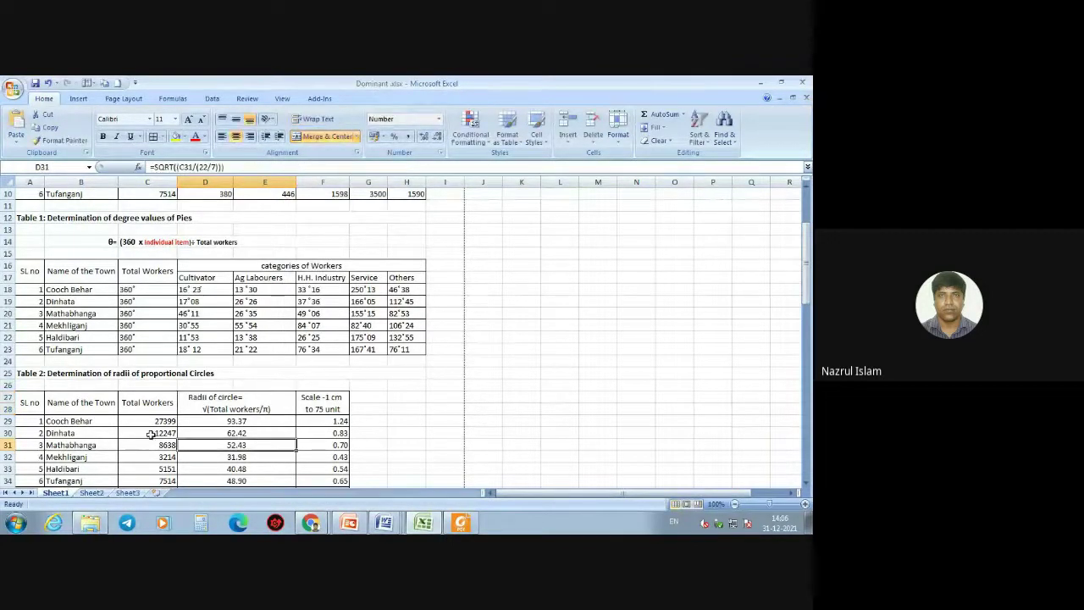
- Compare the six towns' total workers in the data table with the Total Workers column of Table 2
{"action": "scroll", "coordinate": [106, 398], "scroll_direction": "down", "scroll_amount": 2}
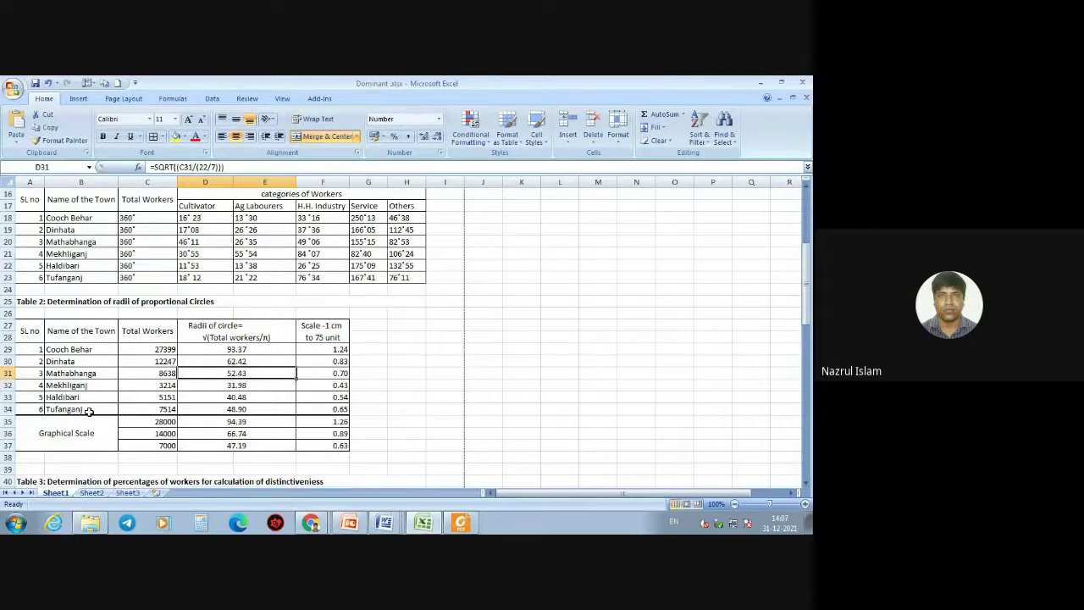
{"action": "scroll", "coordinate": [161, 351], "scroll_direction": "up", "scroll_amount": 5}
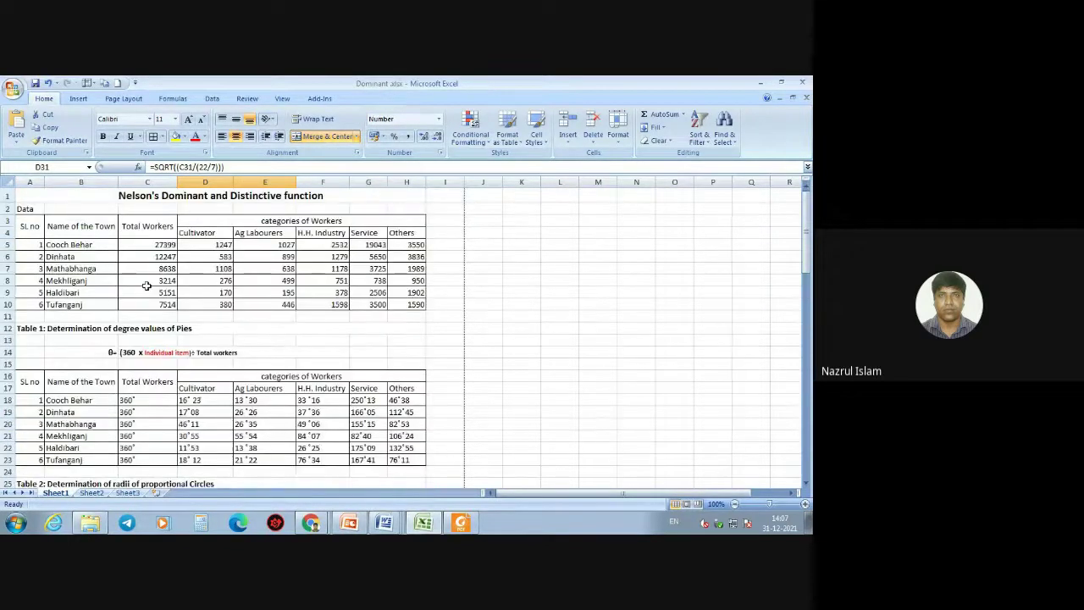
{"action": "left_click_drag", "start_coordinate": [165, 244], "coordinate": [164, 303]}
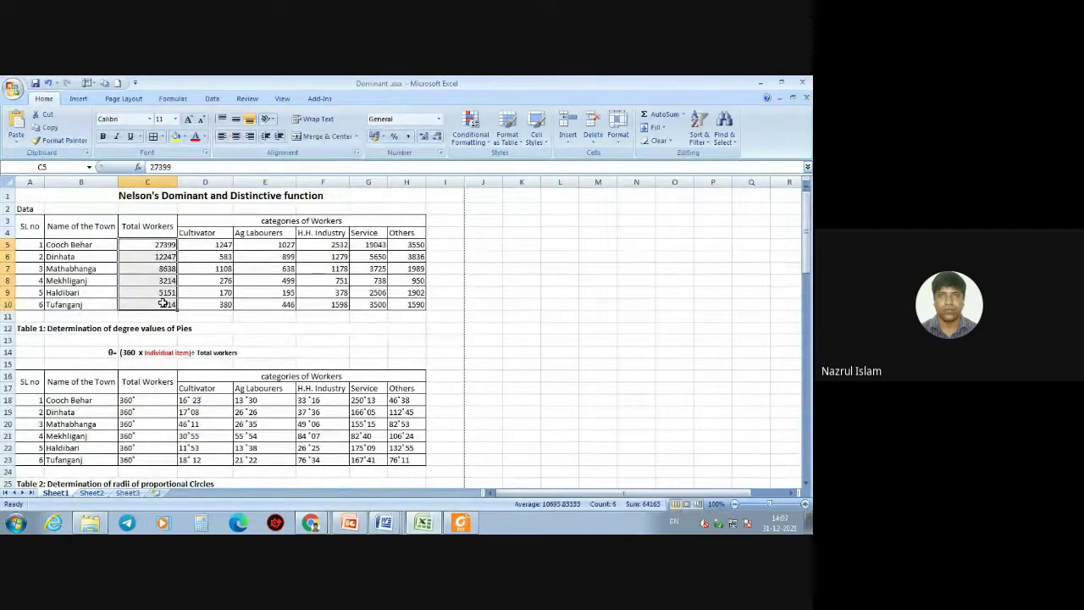
{"action": "scroll", "coordinate": [150, 300], "scroll_direction": "down", "scroll_amount": 5}
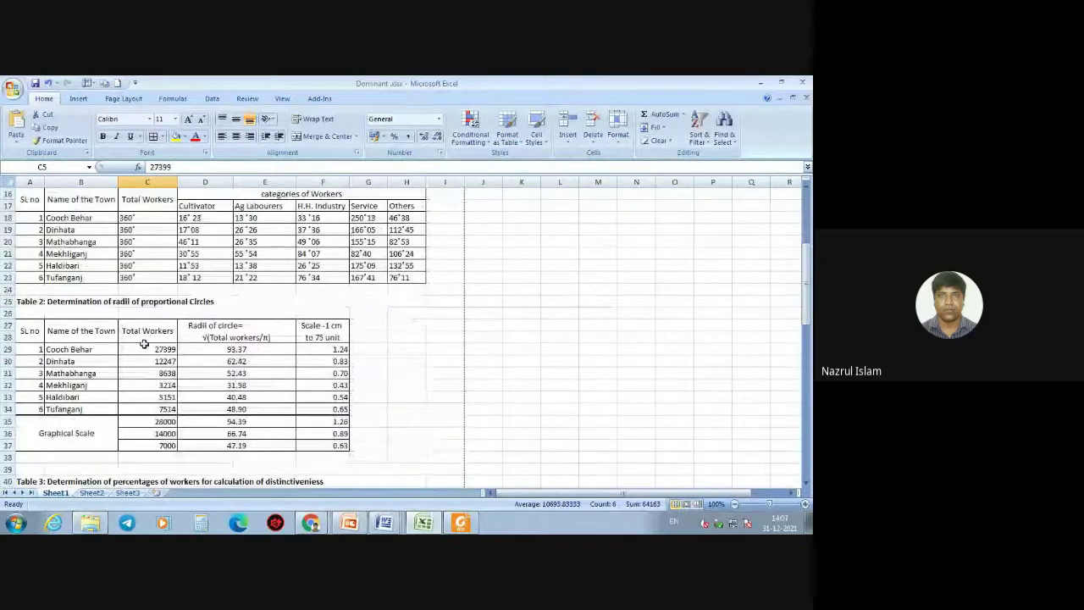
{"action": "left_click_drag", "start_coordinate": [147, 346], "coordinate": [154, 408]}
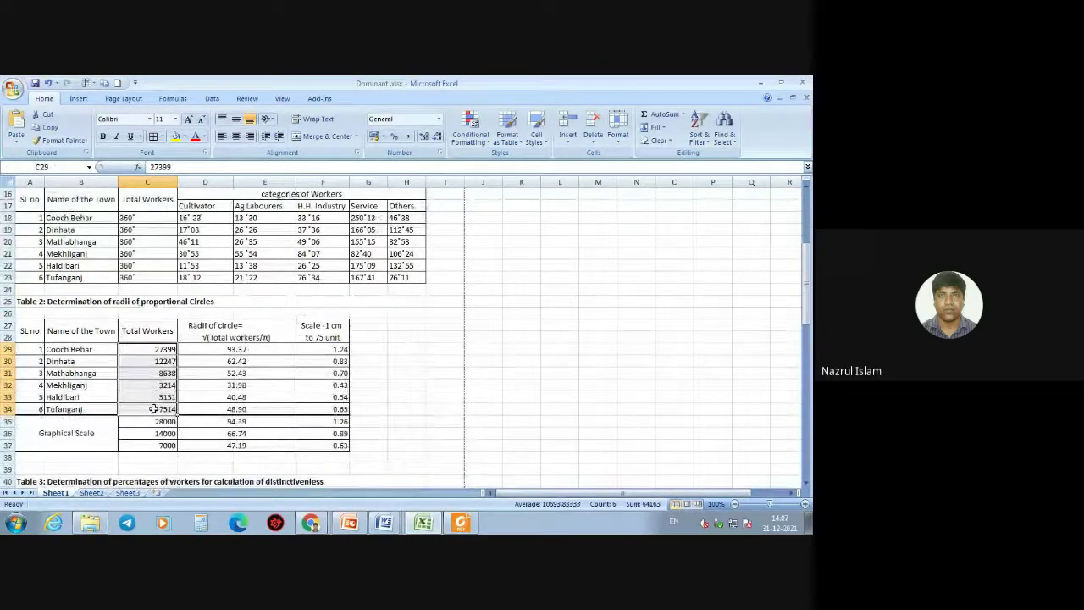
- Examine how Cooch Behar's circle radius in D29 is calculated from its total workers using √(Total workers/π)
{"action": "left_click", "coordinate": [275, 374]}
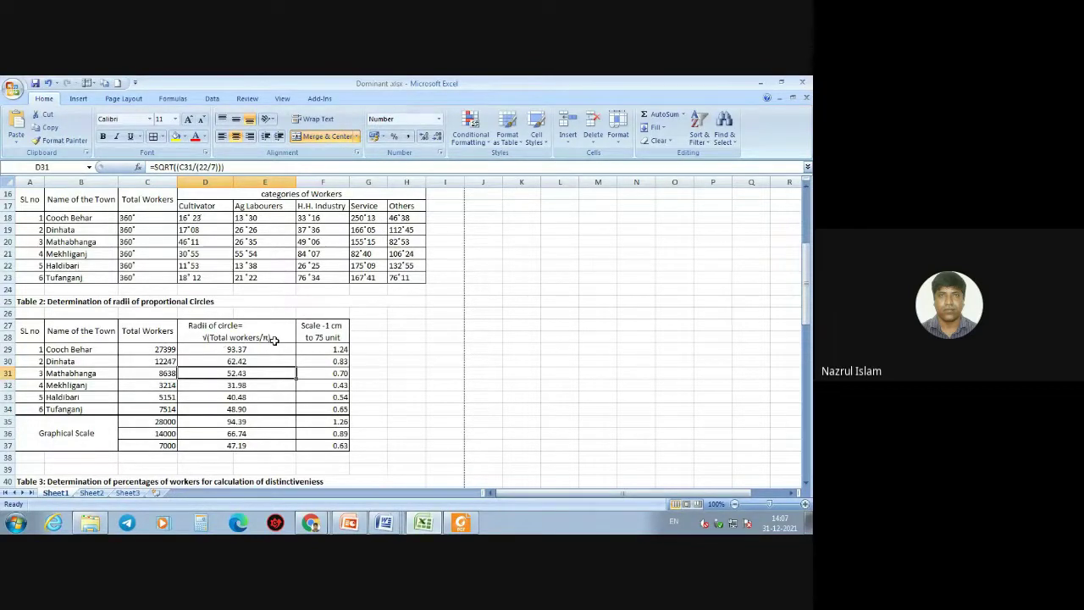
{"action": "left_click", "coordinate": [241, 350]}
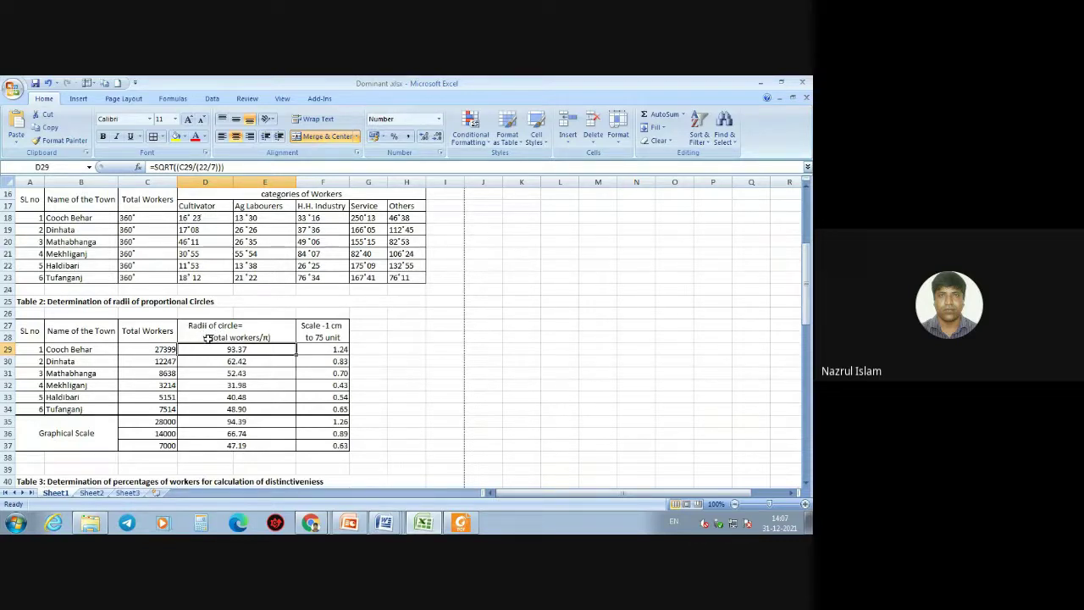
{"action": "left_click", "coordinate": [161, 348]}
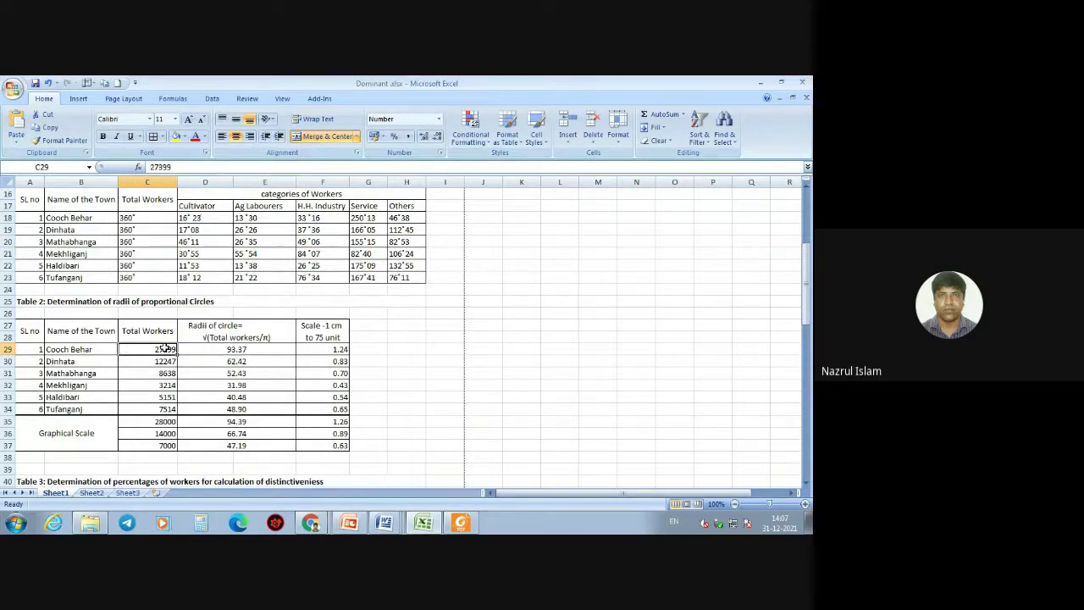
{"action": "left_click", "coordinate": [265, 338]}
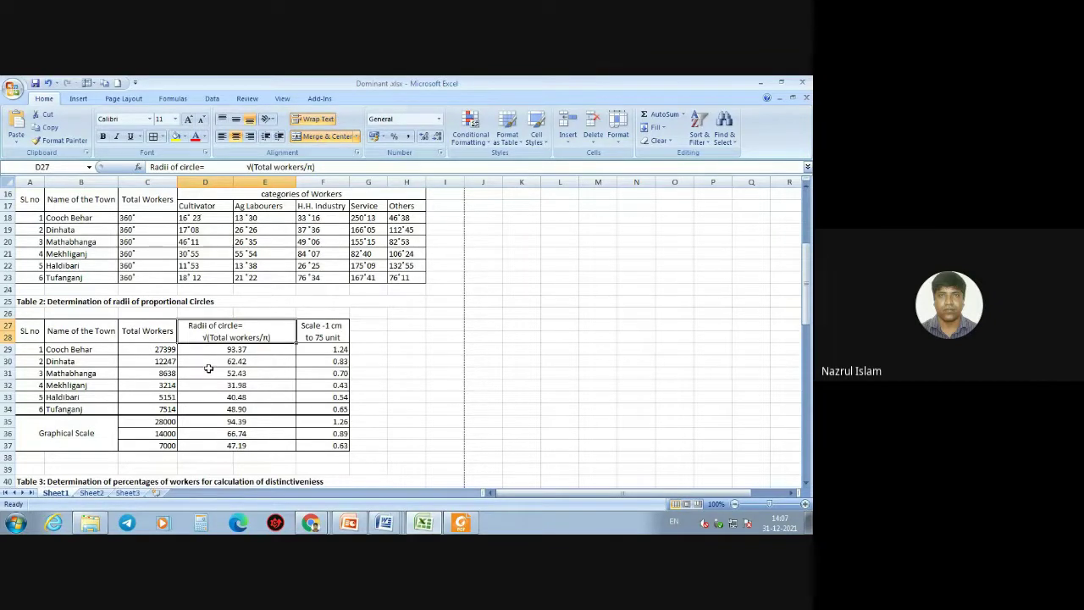
{"action": "left_click", "coordinate": [249, 349]}
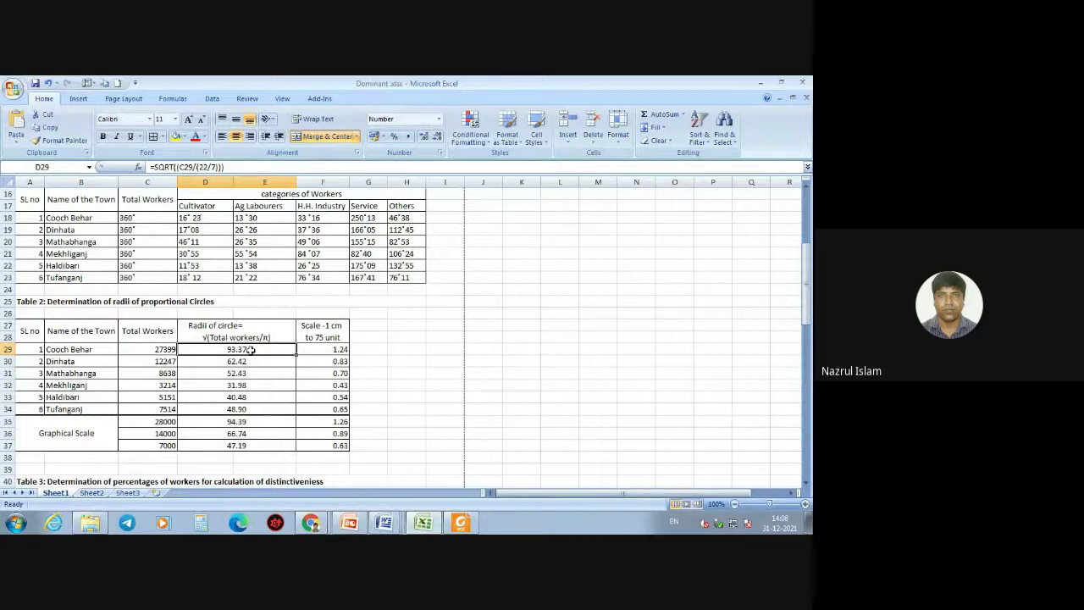
{"action": "left_click", "coordinate": [395, 363]}
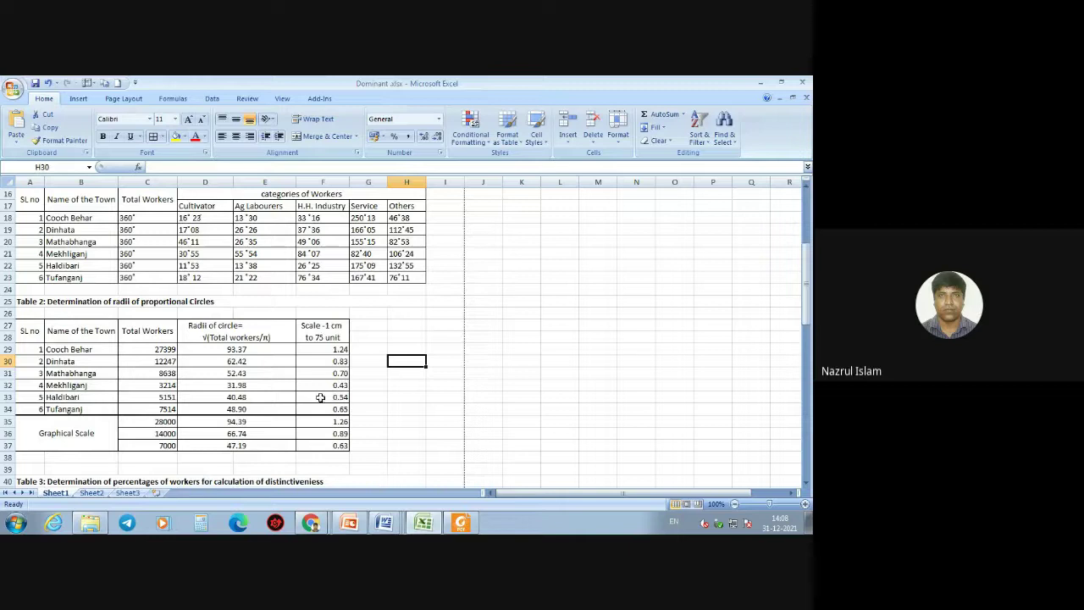
- Make the number 75 bold and red in Table 2's scale heading in F27
{"action": "double_click", "coordinate": [322, 336]}
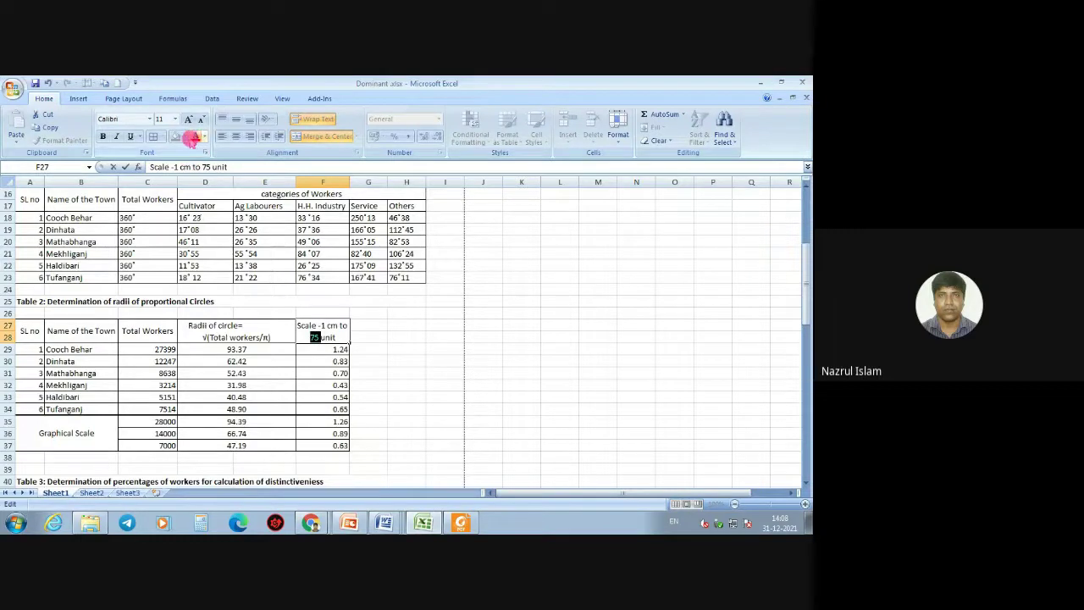
{"action": "left_click", "coordinate": [103, 137]}
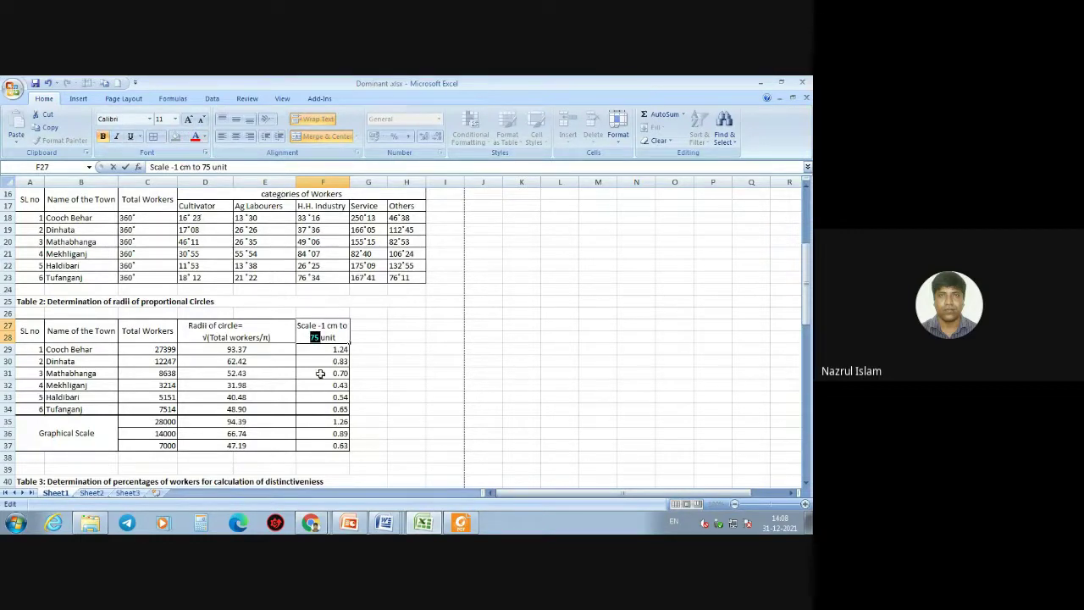
{"action": "left_click", "coordinate": [331, 349]}
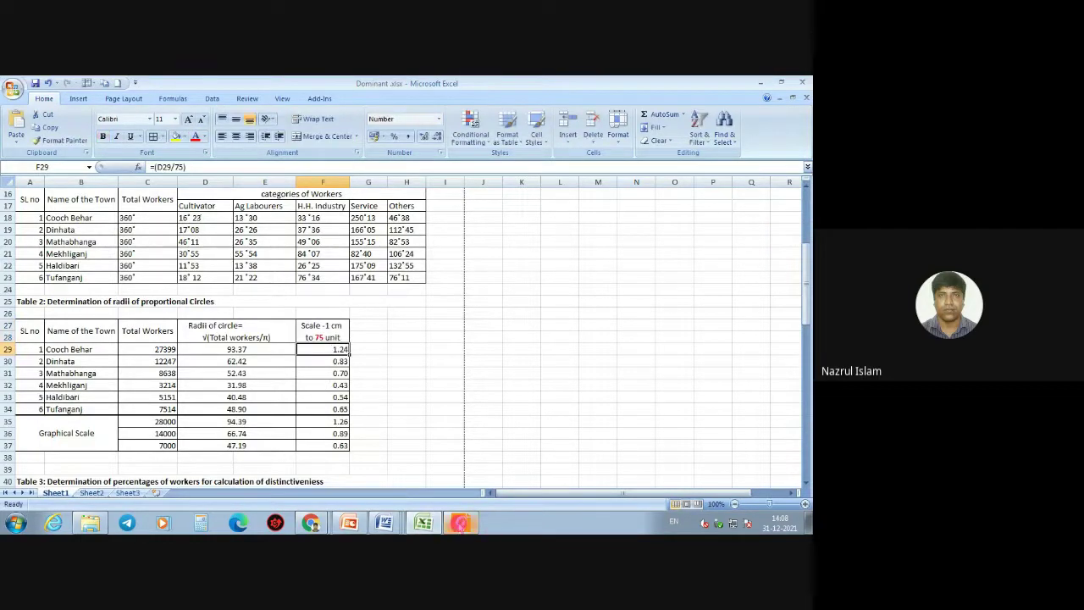
- View the slide mapping Nelson's Dominant and Distinctiveness Function in PowerPoint, and return to the Excel workbook
{"action": "mouse_move", "coordinate": [459, 522]}
{"action": "left_click", "coordinate": [348, 523]}
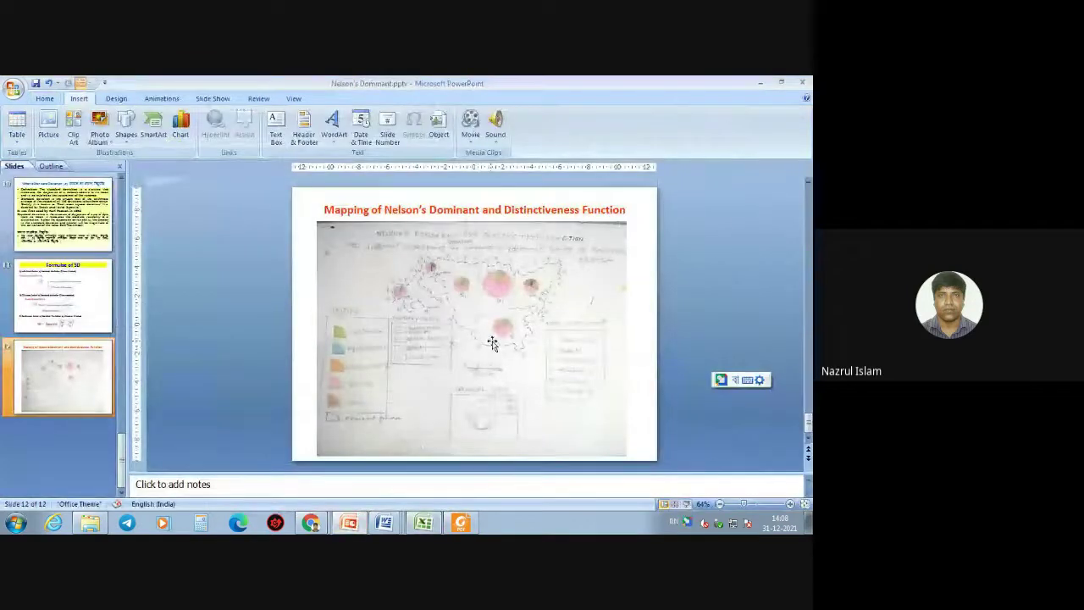
{"action": "mouse_move", "coordinate": [348, 522]}
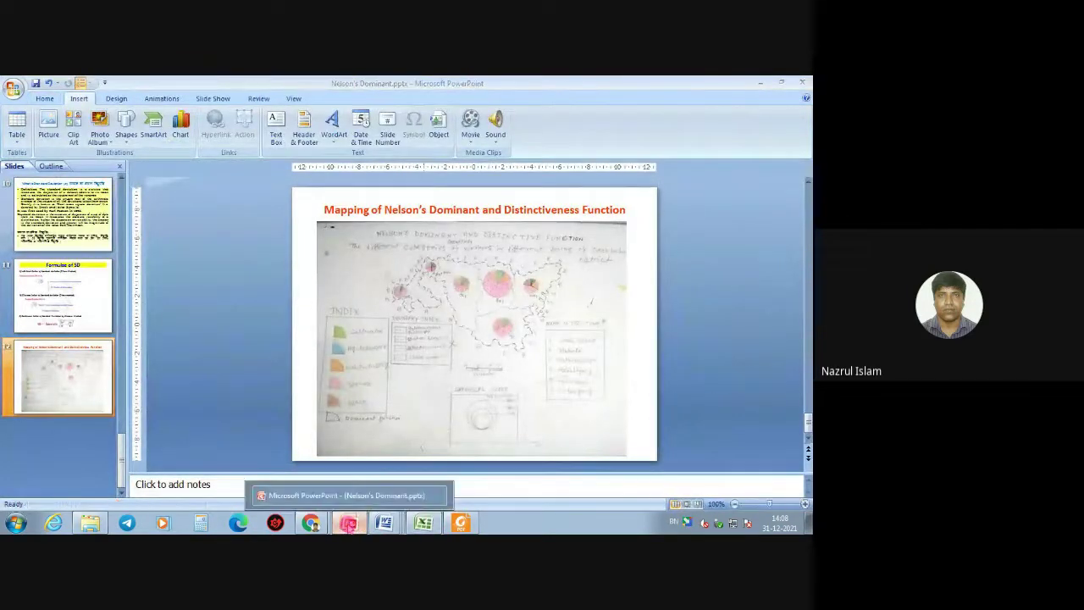
{"action": "left_click", "coordinate": [312, 496]}
{"action": "left_click", "coordinate": [402, 385]}
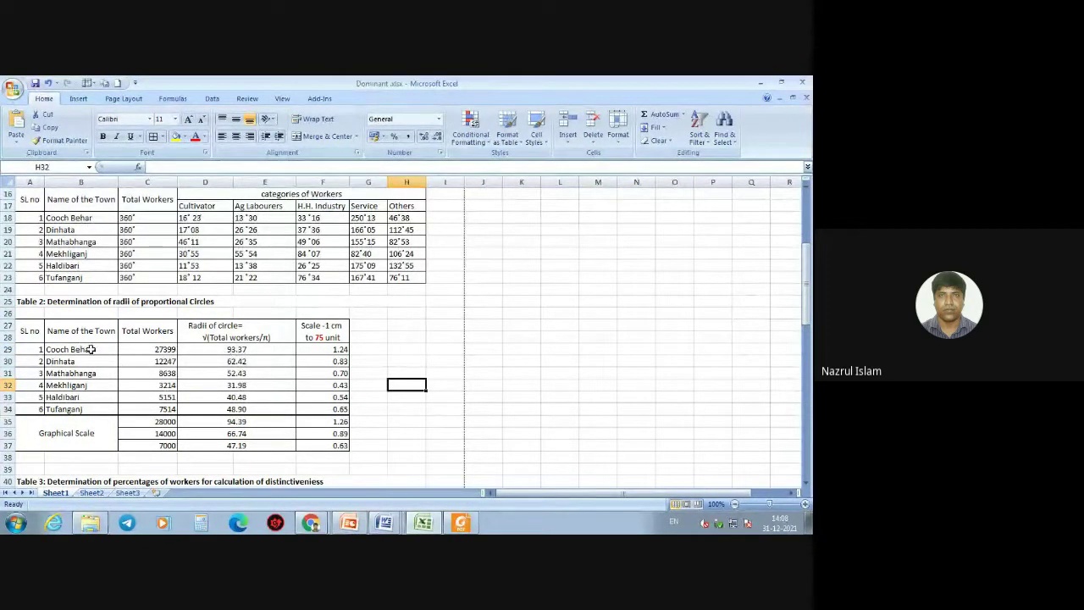
- Add "(r)" after "Radii of circle" in Table 2's radii heading in D27
{"action": "left_click", "coordinate": [245, 349]}
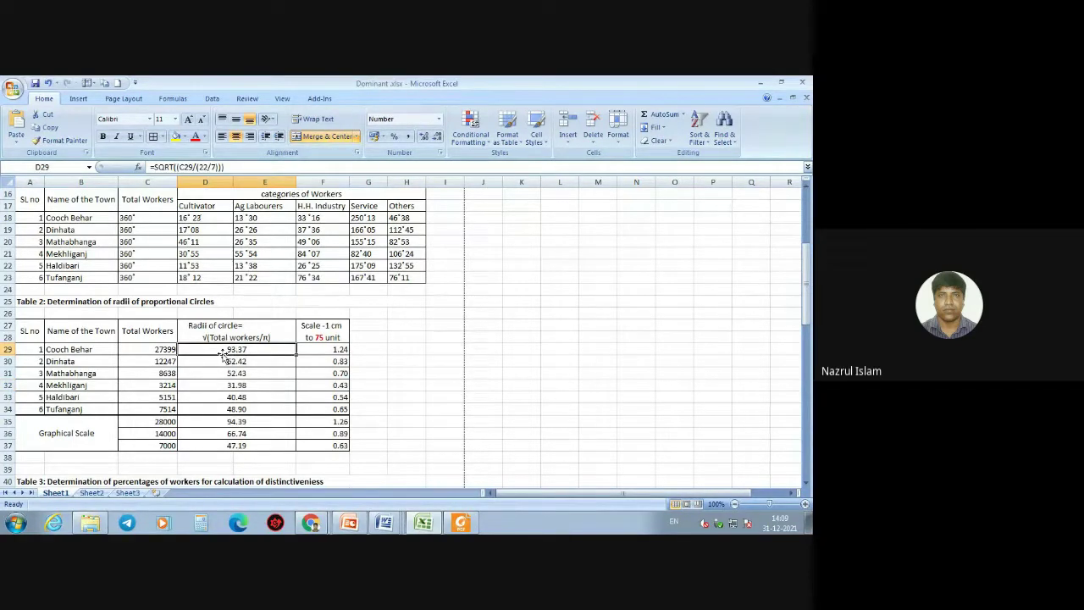
{"action": "double_click", "coordinate": [241, 325]}
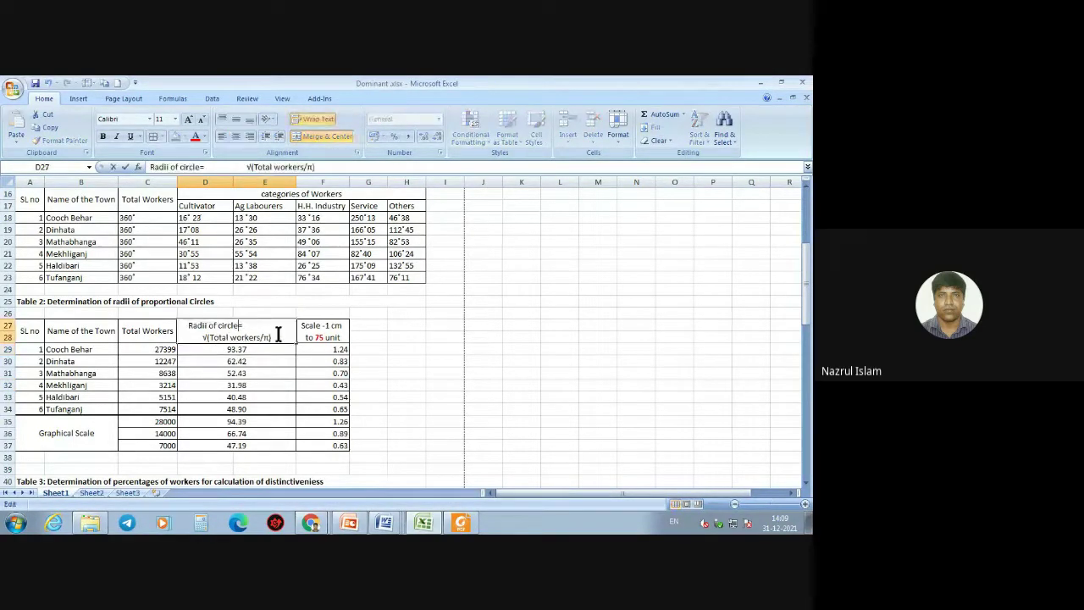
{"action": "type", "text": "("}
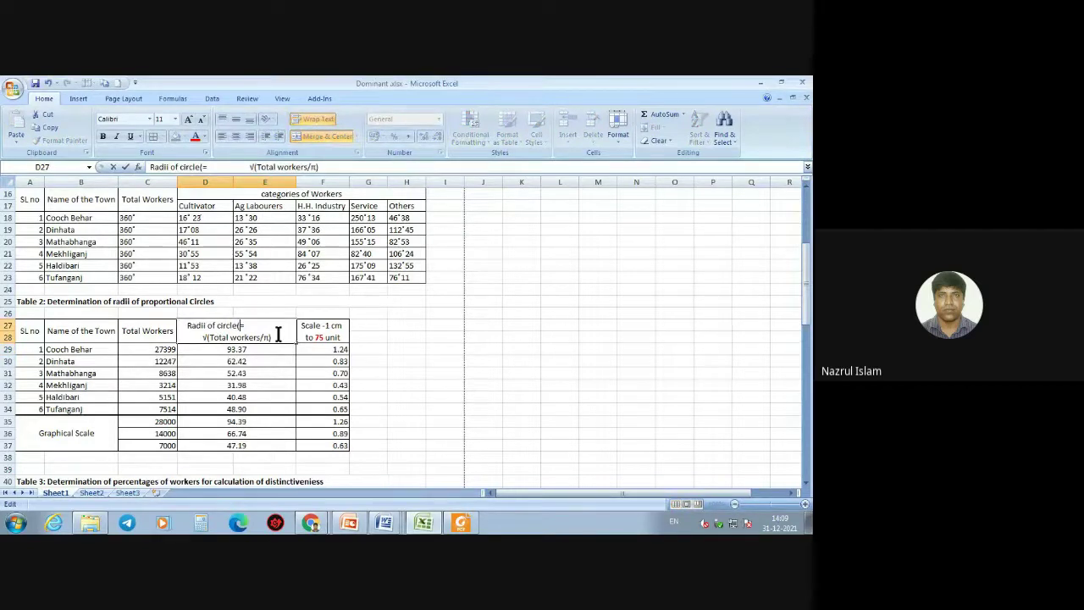
{"action": "type", "text": "r)"}
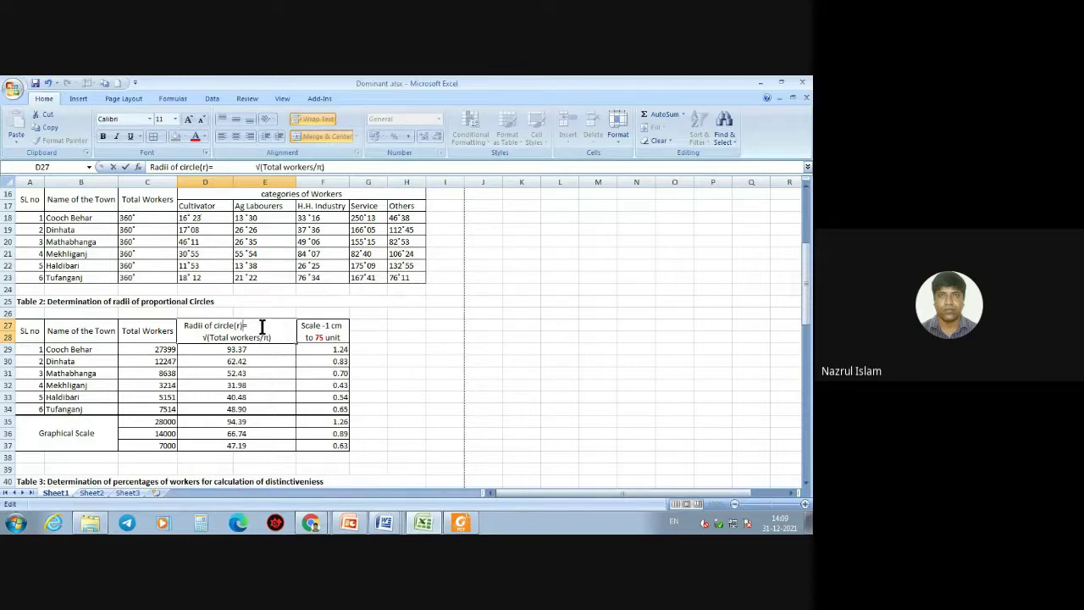
{"action": "left_click", "coordinate": [281, 361]}
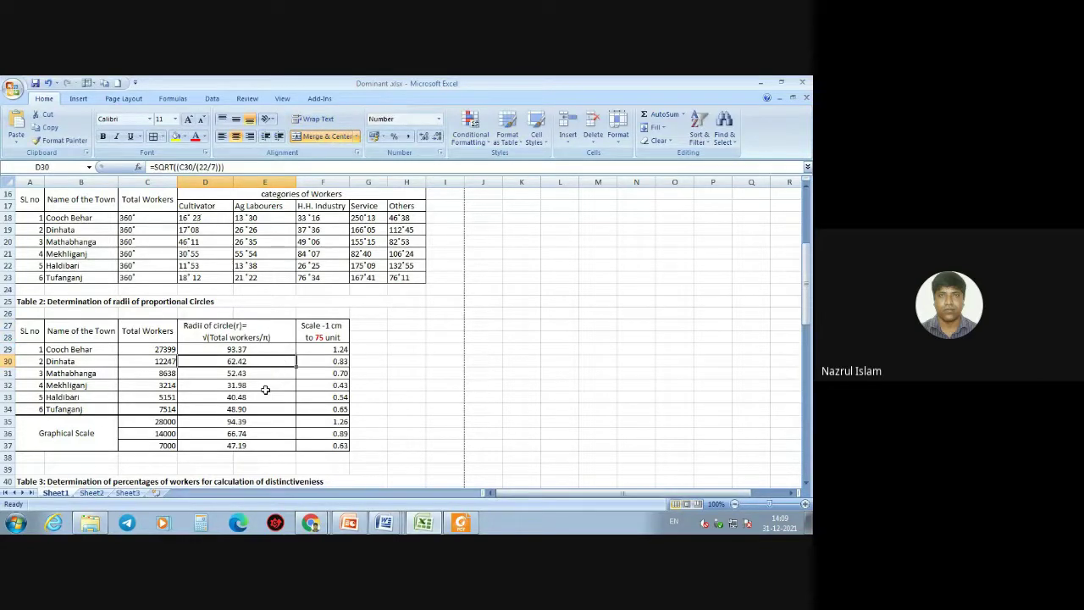
- Check Cooch Behar's radius formula in D29, and switch to the mapping slide in PowerPoint
{"action": "left_click", "coordinate": [252, 349]}
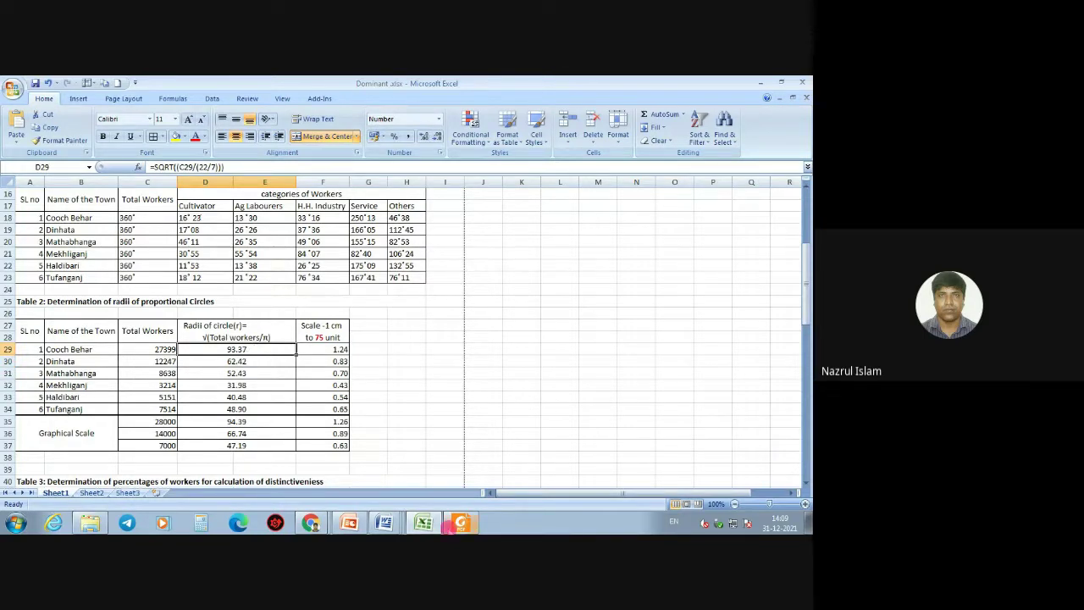
{"action": "left_click", "coordinate": [349, 523]}
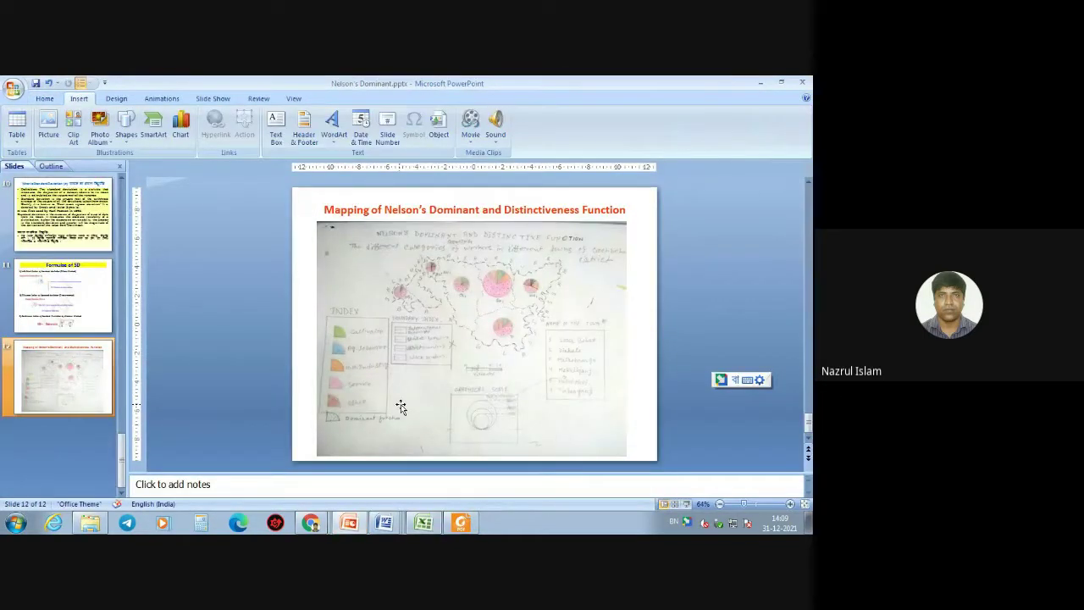
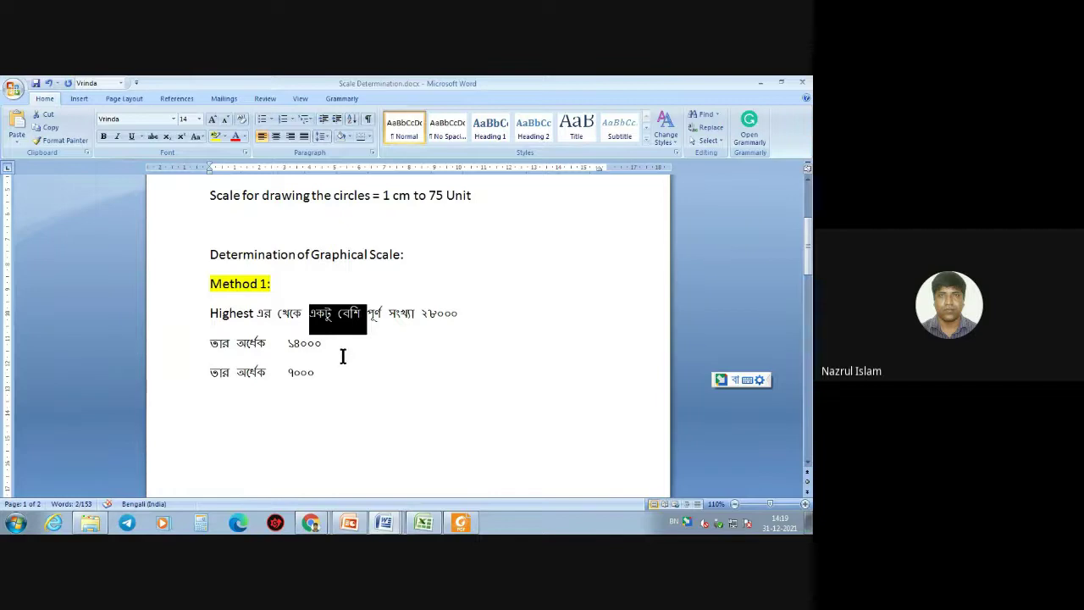
- Review the Determination of Graphical Scale heading and Method 1's rounded highest number in the Word document
{"action": "left_click", "coordinate": [447, 258]}
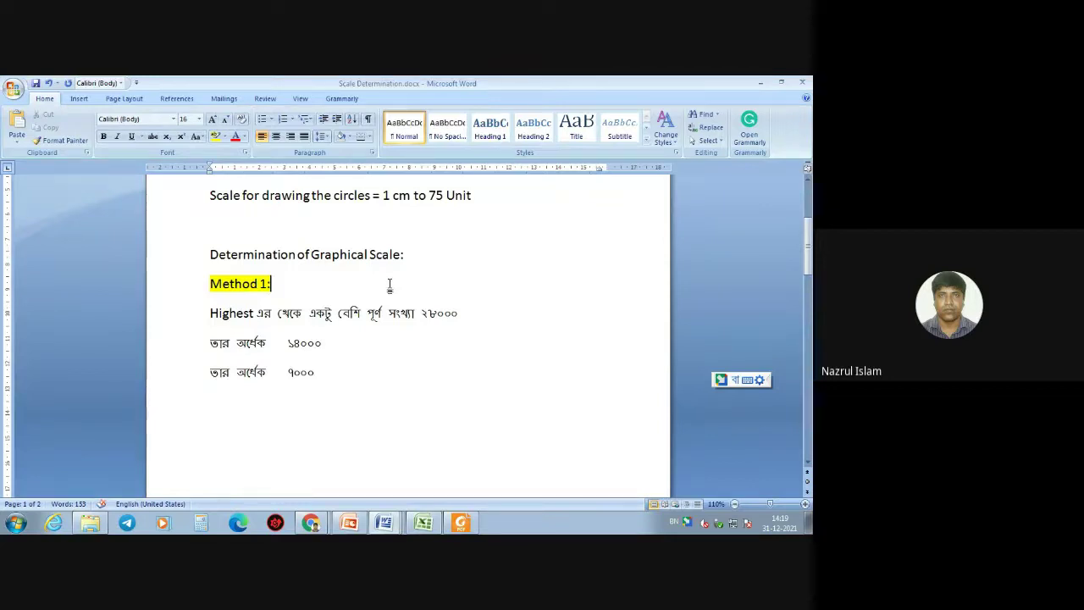
{"action": "left_click_drag", "start_coordinate": [421, 312], "coordinate": [465, 315]}
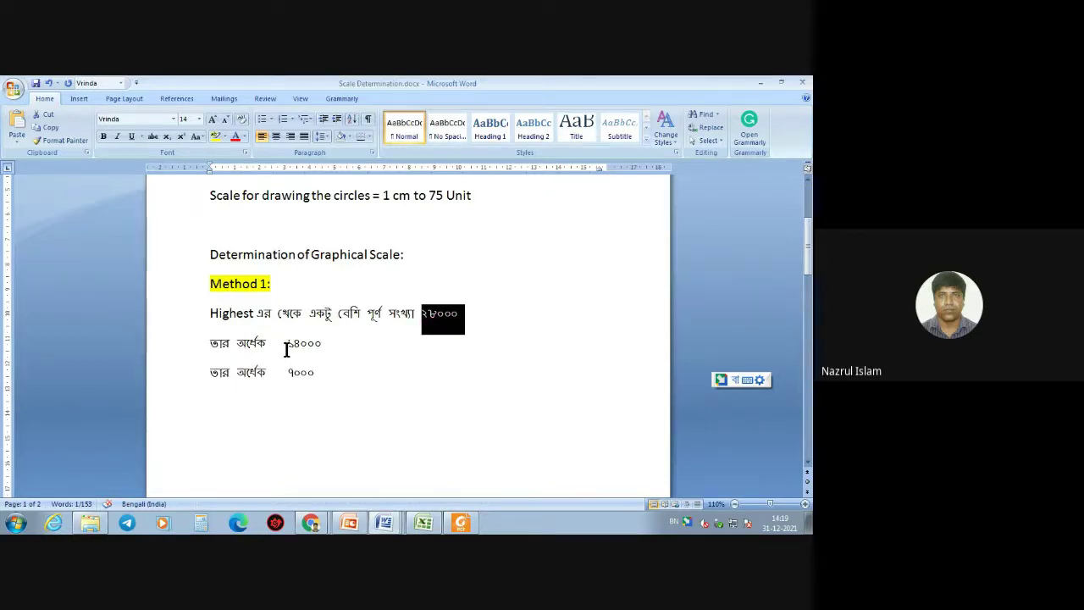
{"action": "left_click_drag", "start_coordinate": [210, 254], "coordinate": [415, 259]}
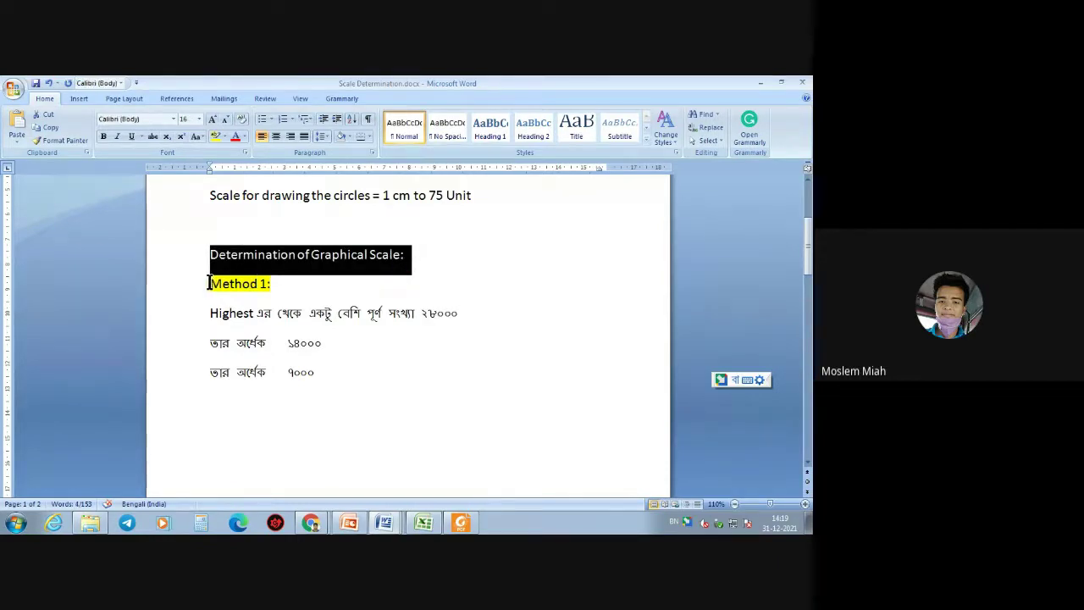
- Copy the highlighted Method 1 heading below its last line, renumber it "Method 2:", and add a blank line under it
{"action": "left_click_drag", "start_coordinate": [209, 283], "coordinate": [307, 285]}
{"action": "key", "text": "ctrl+c"}
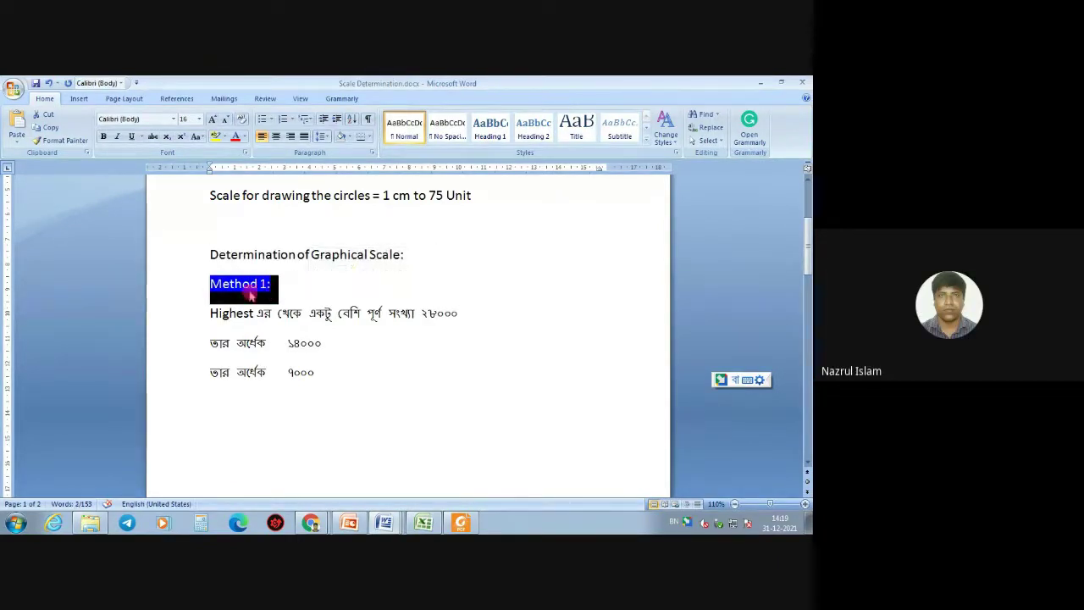
{"action": "left_click", "coordinate": [210, 410]}
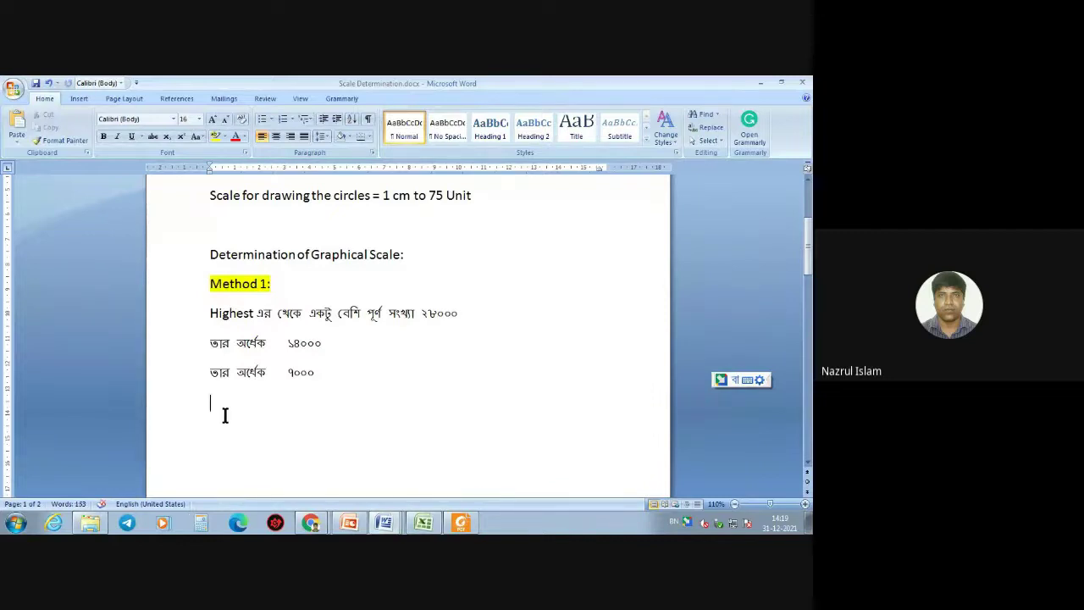
{"action": "key", "text": "ctrl+v"}
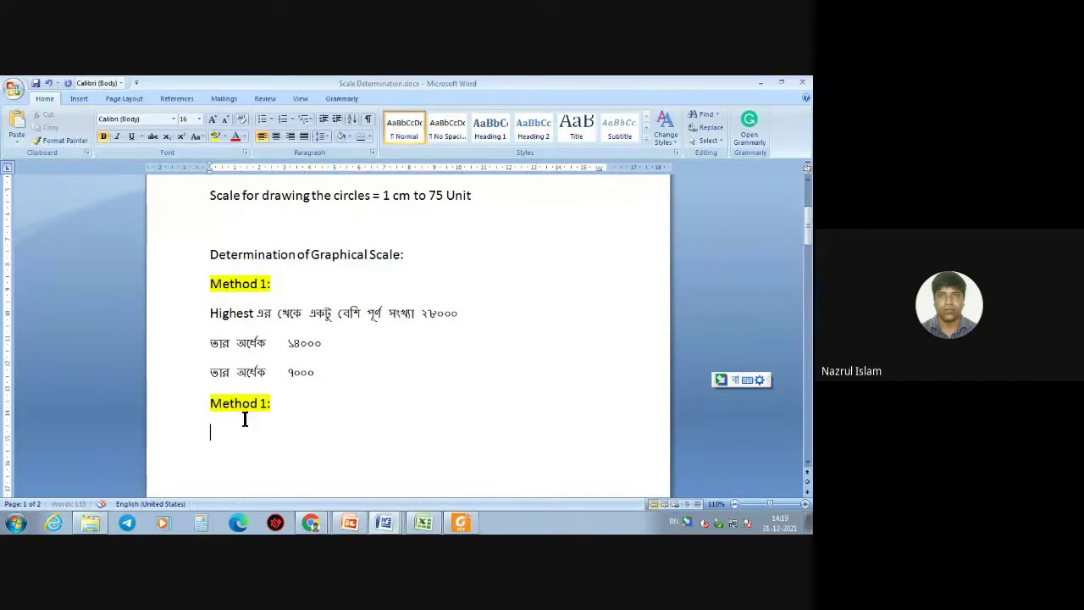
{"action": "left_click", "coordinate": [289, 408]}
{"action": "key", "text": "BackSpace"}
{"action": "key", "text": "BackSpace"}
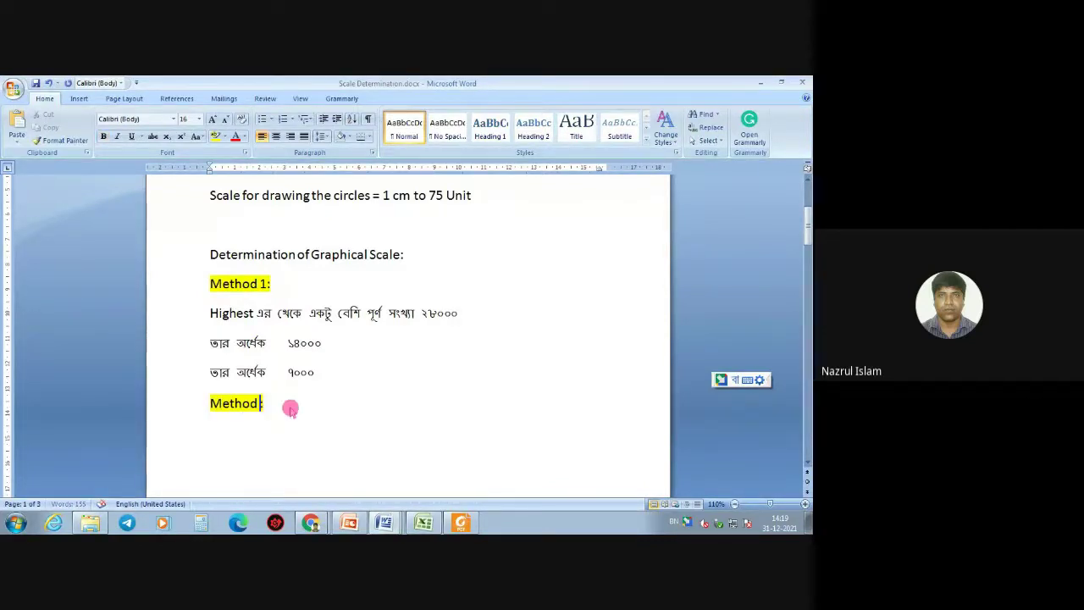
{"action": "type", "text": "2"}
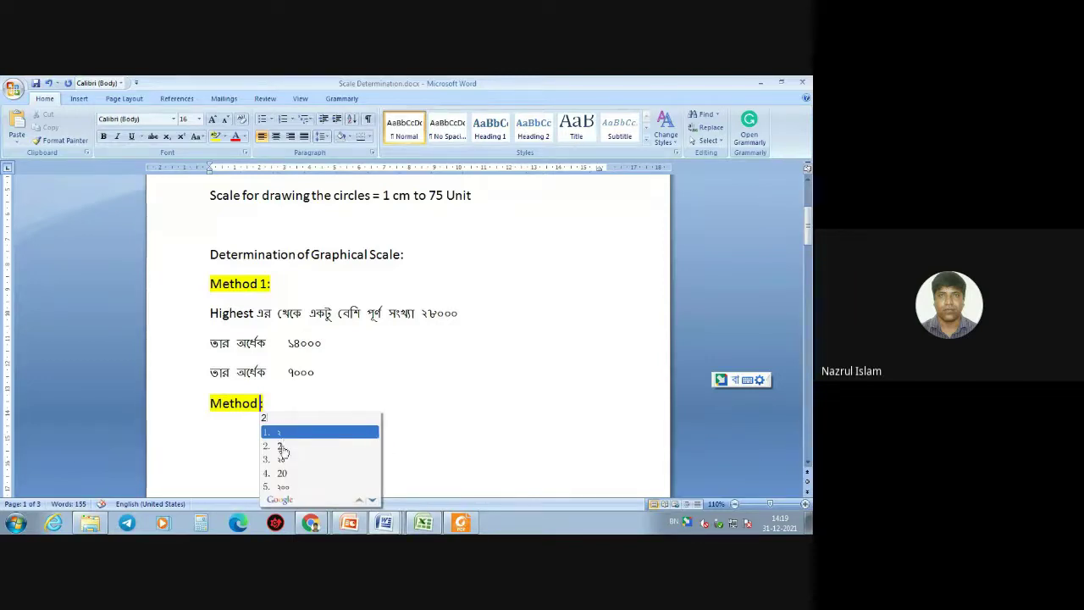
{"action": "type", "text": ":"}
{"action": "key", "text": "Return"}
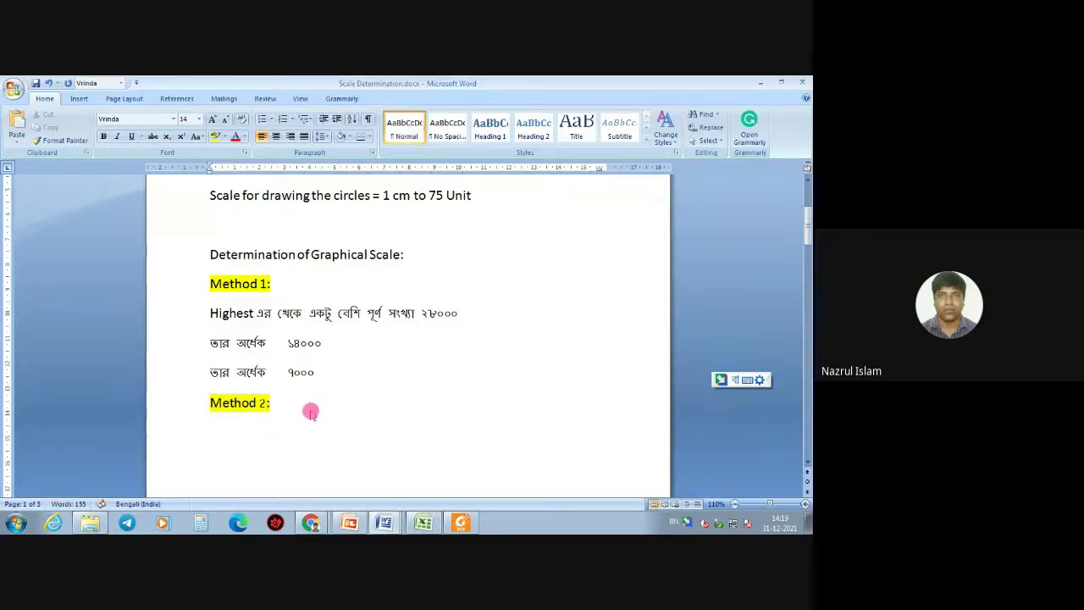
- Check the Google Meet call window in Chrome, and return to the Scale Determination document in Word
{"action": "left_click", "coordinate": [120, 340]}
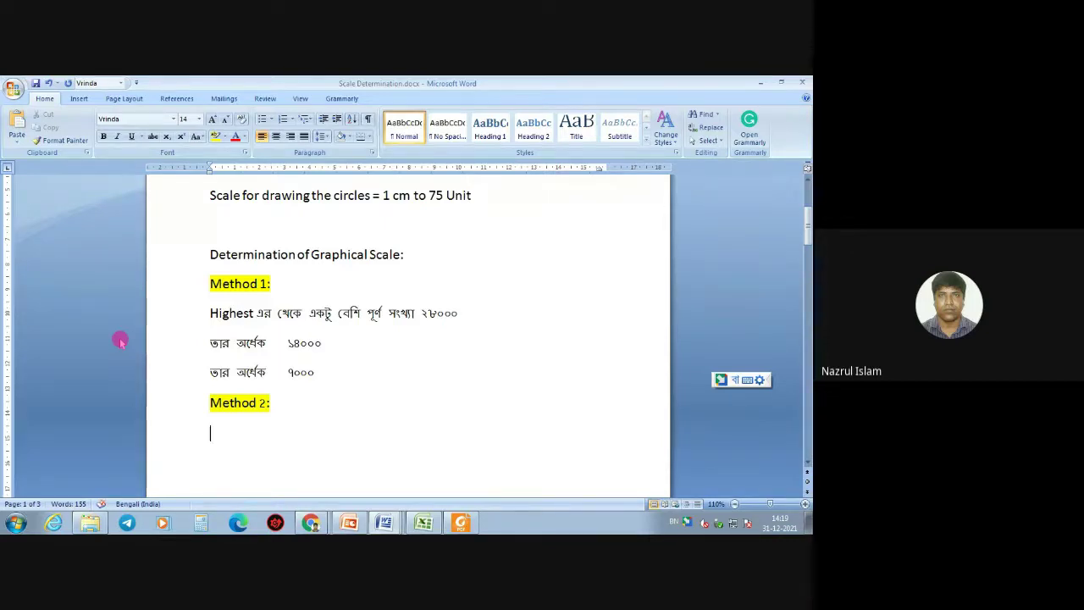
{"action": "left_click", "coordinate": [311, 522]}
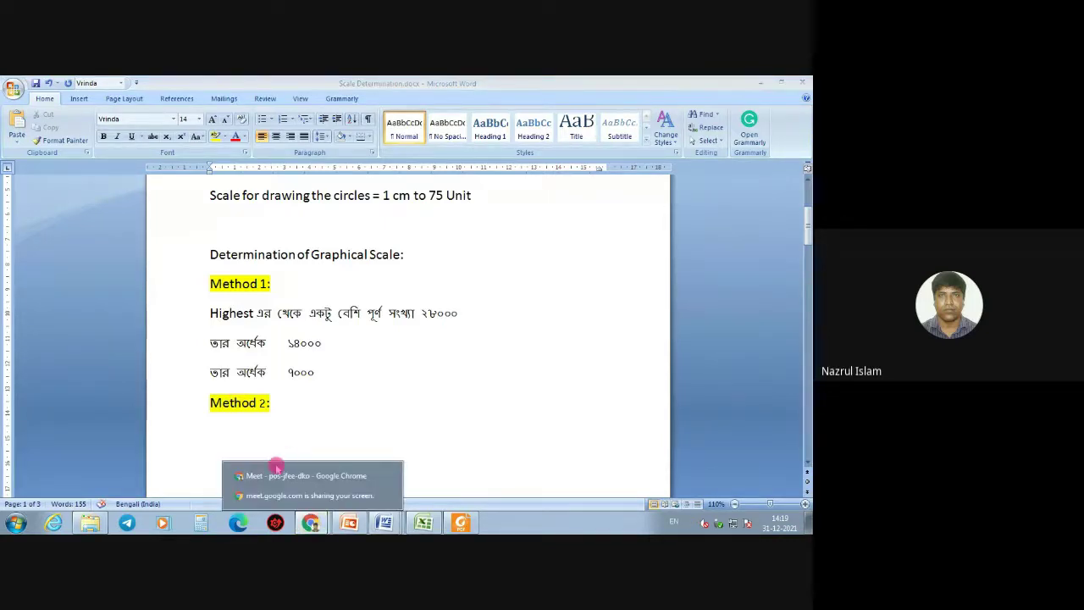
{"action": "left_click", "coordinate": [293, 478]}
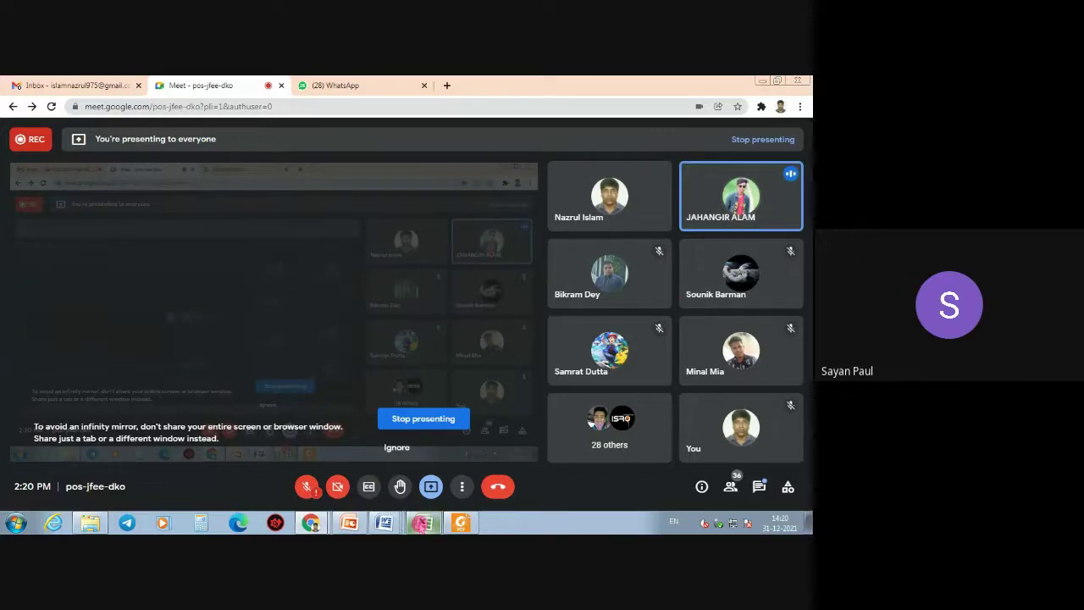
{"action": "mouse_move", "coordinate": [421, 521]}
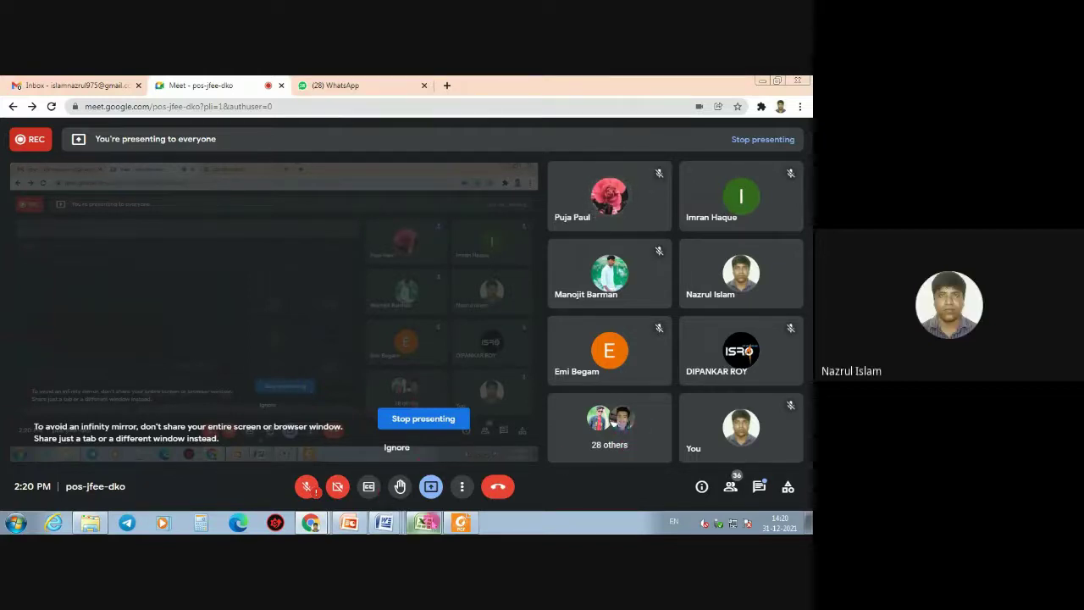
{"action": "left_click", "coordinate": [363, 454]}
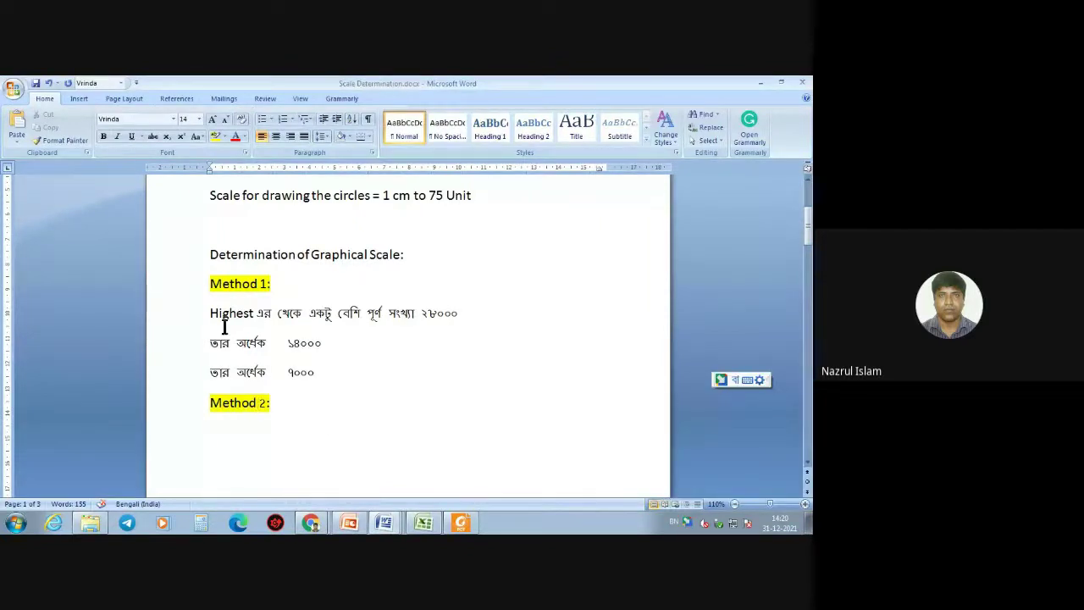
- Copy Method 1's "Highest এর থেকে একটু বেশি পূর্ণ সংখ্যা ২৮০০০" line under the Method 2 heading
{"action": "left_click_drag", "start_coordinate": [206, 317], "coordinate": [483, 311]}
{"action": "key", "text": "ctrl+c"}
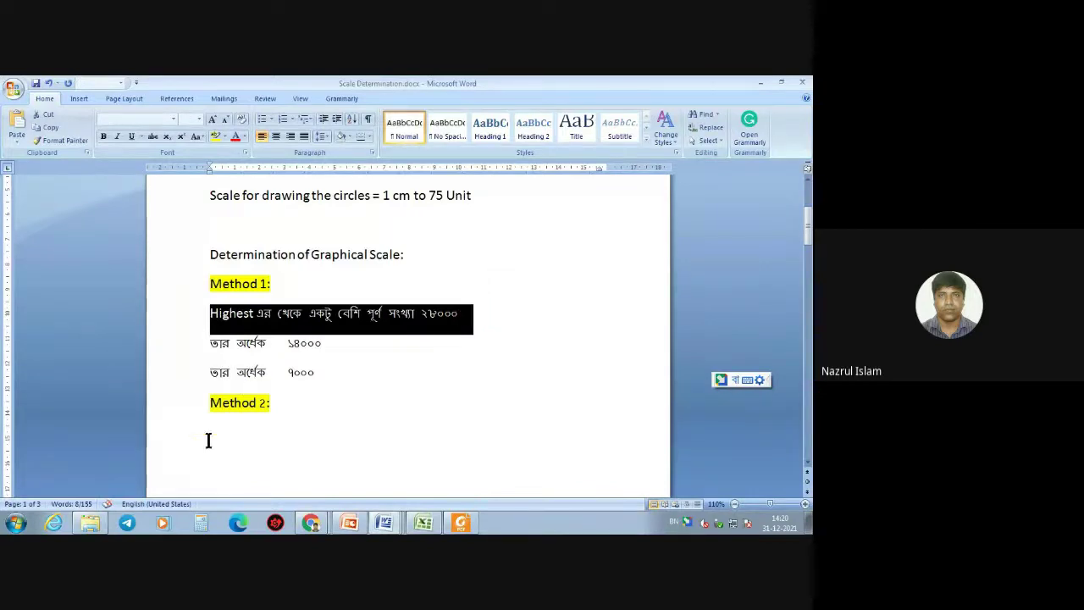
{"action": "left_click", "coordinate": [213, 433]}
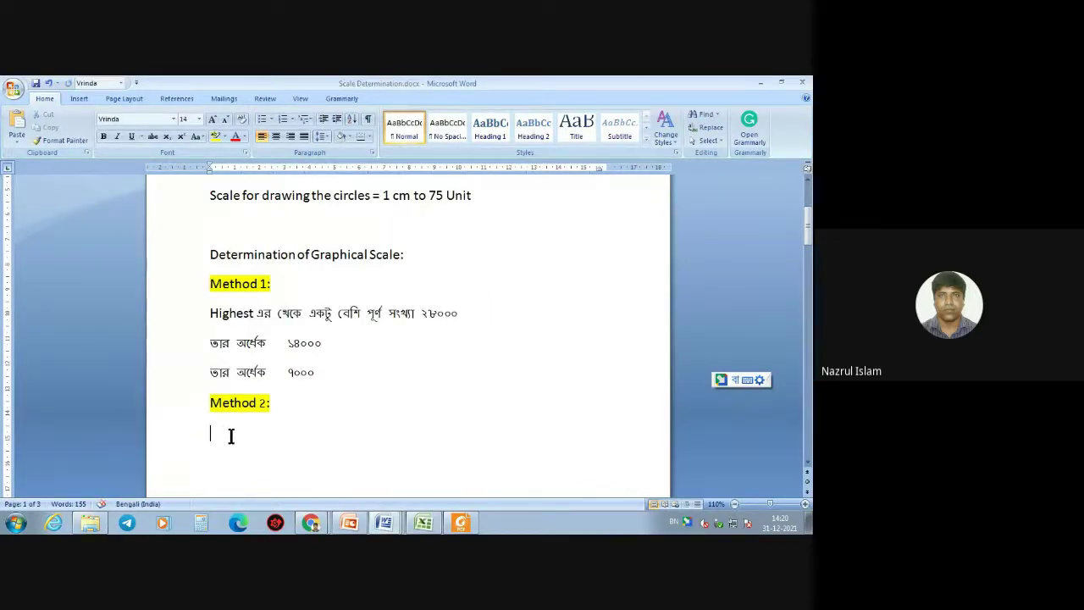
{"action": "key", "text": "ctrl+v"}
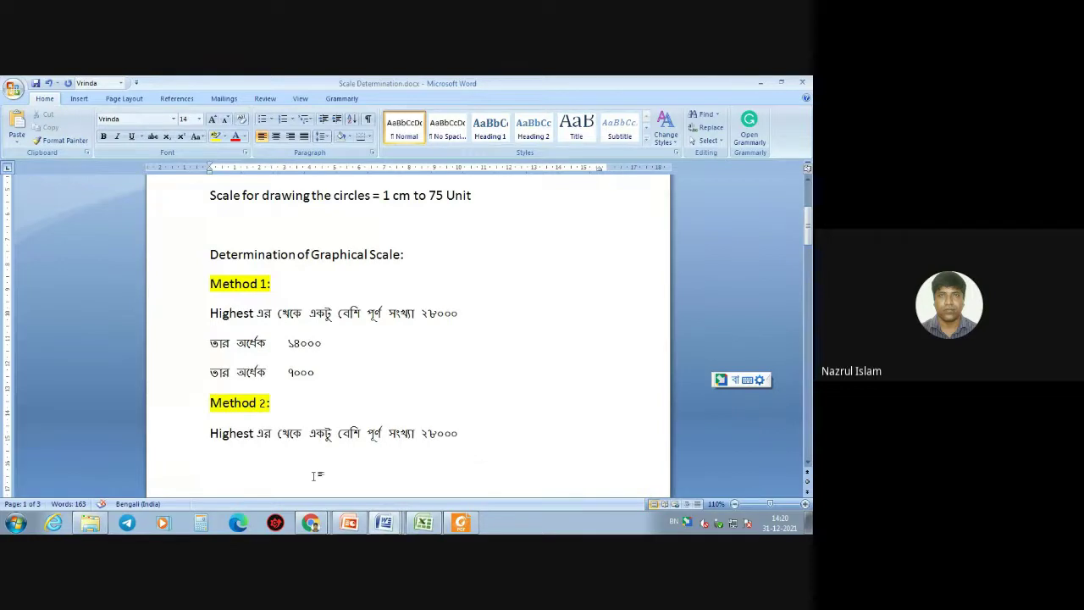
- Paste a second copy of the "Highest" line below Method 2's first line, leaving one blank line between them
{"action": "left_click_drag", "start_coordinate": [212, 314], "coordinate": [455, 336]}
{"action": "key", "text": "ctrl+c"}
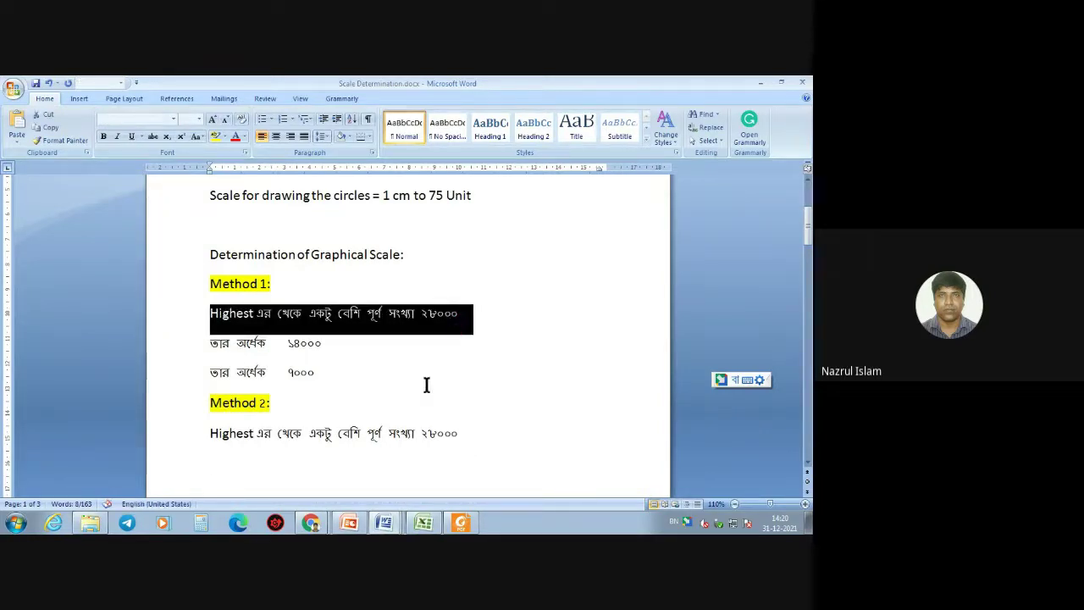
{"action": "left_click", "coordinate": [474, 432]}
{"action": "left_click", "coordinate": [477, 433]}
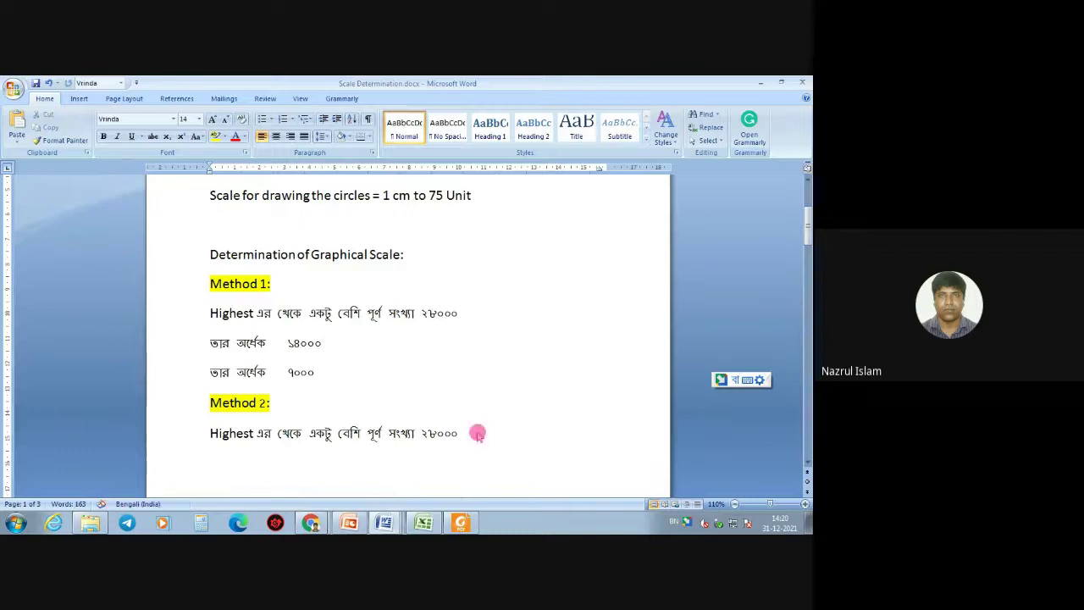
{"action": "key", "text": "Return"}
{"action": "key", "text": "Return"}
{"action": "key", "text": "ctrl+v"}
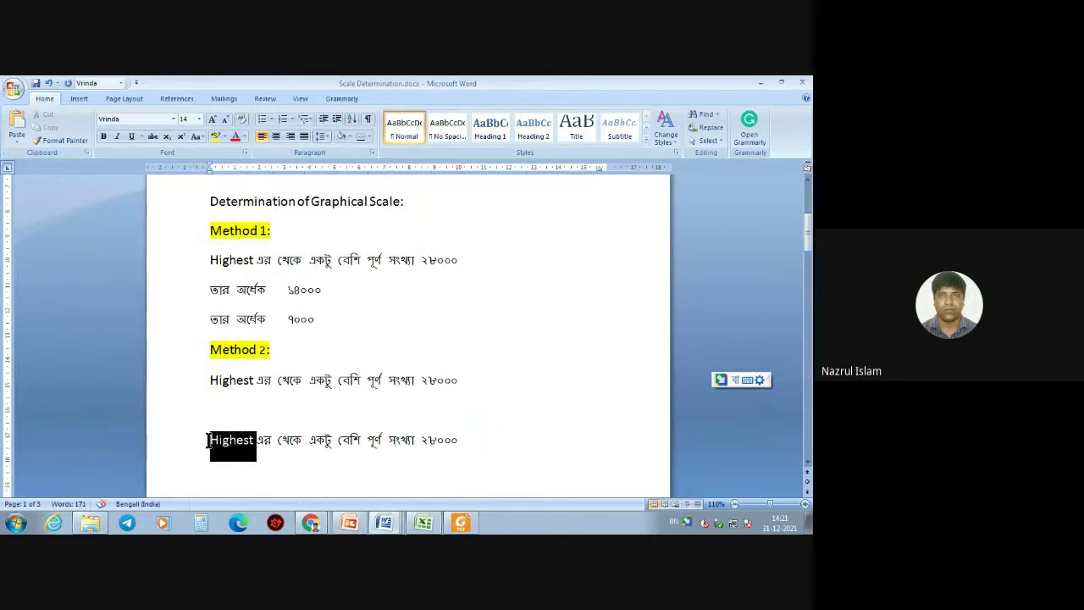
- Replace "Highest" with "Lowest" in Method 2's second line and make the word bold
{"action": "left_click_drag", "start_coordinate": [203, 441], "coordinate": [203, 440]}
{"action": "type", "text": "Lowest"}
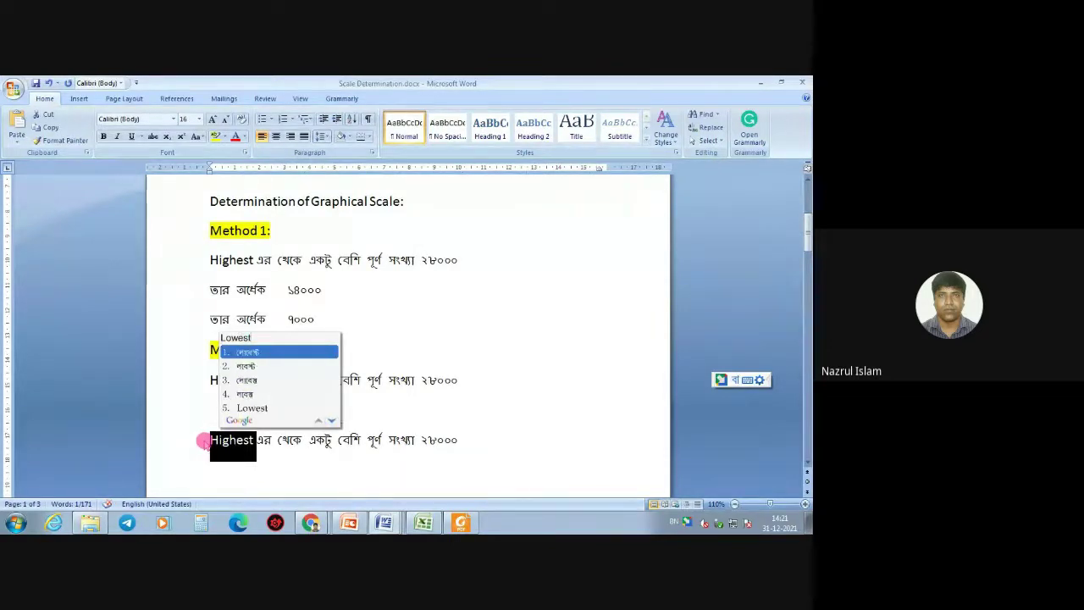
{"action": "left_click", "coordinate": [259, 409]}
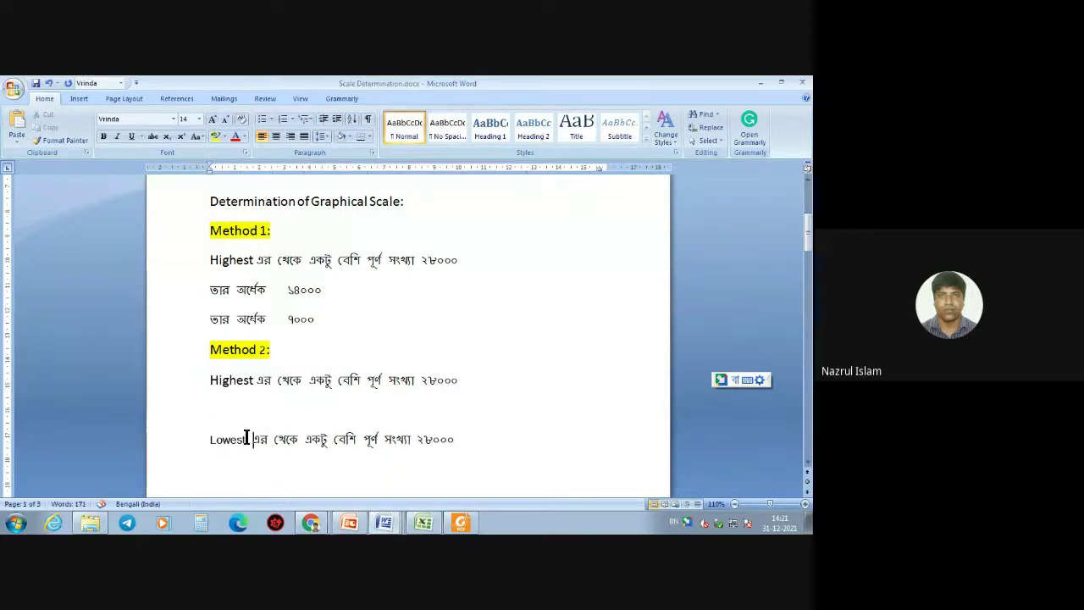
{"action": "left_click_drag", "start_coordinate": [247, 436], "coordinate": [209, 439]}
{"action": "left_click", "coordinate": [104, 136]}
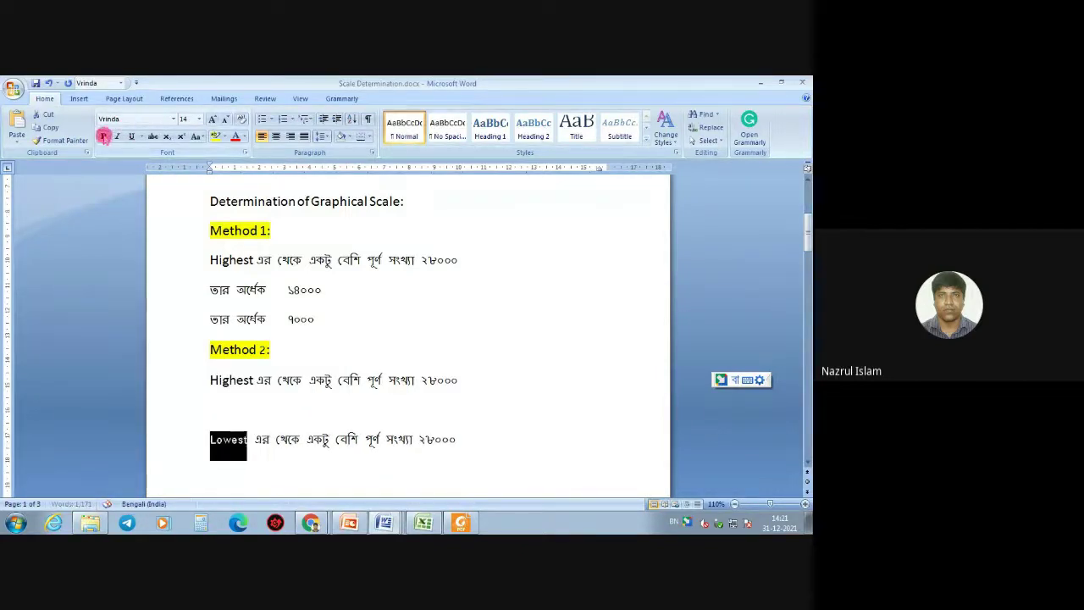
{"action": "left_click", "coordinate": [251, 411]}
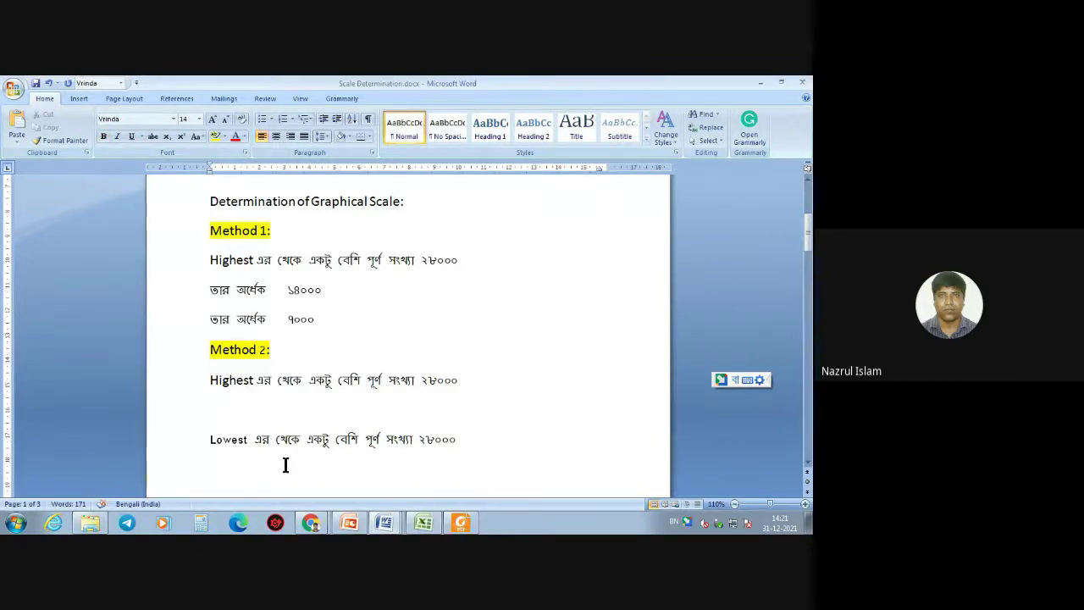
- Replace the word "বেশি" with "কম" in Method 2's "Lowest" line
{"action": "left_click_drag", "start_coordinate": [361, 442], "coordinate": [331, 434]}
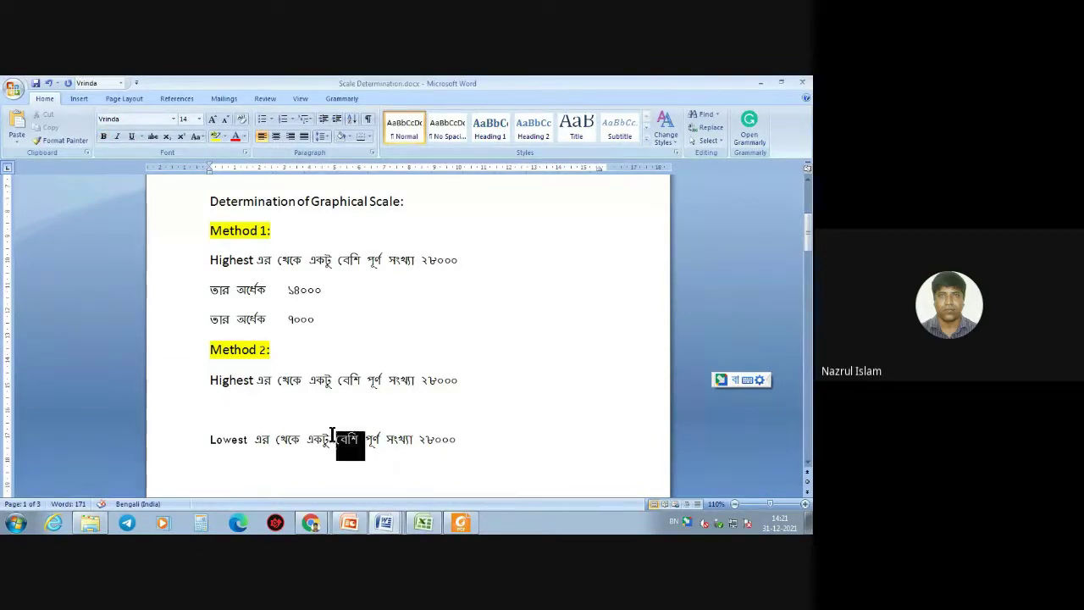
{"action": "type", "text": "kom"}
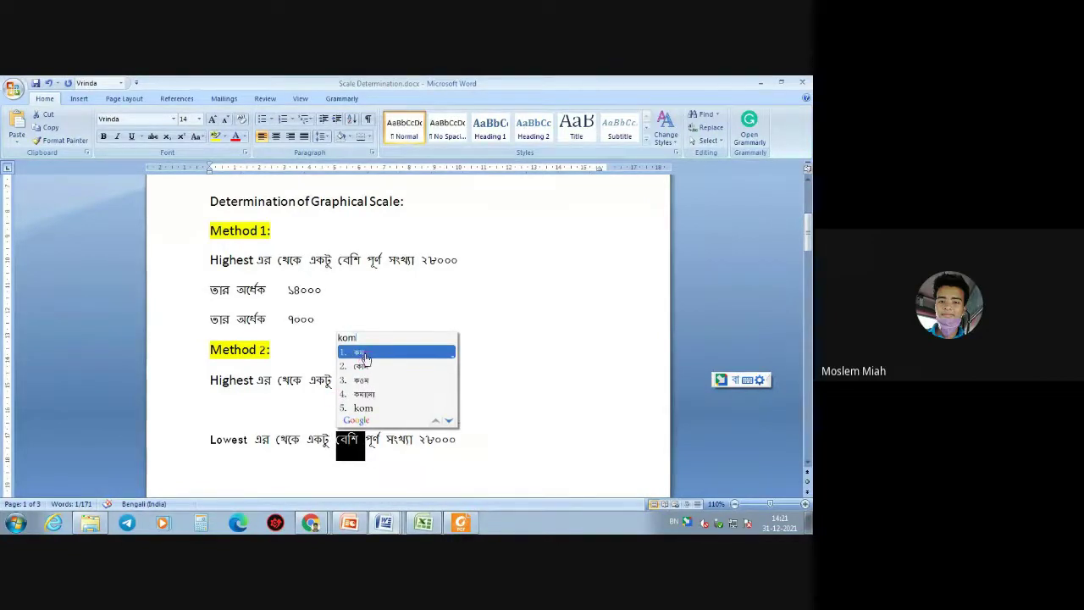
{"action": "left_click", "coordinate": [364, 353]}
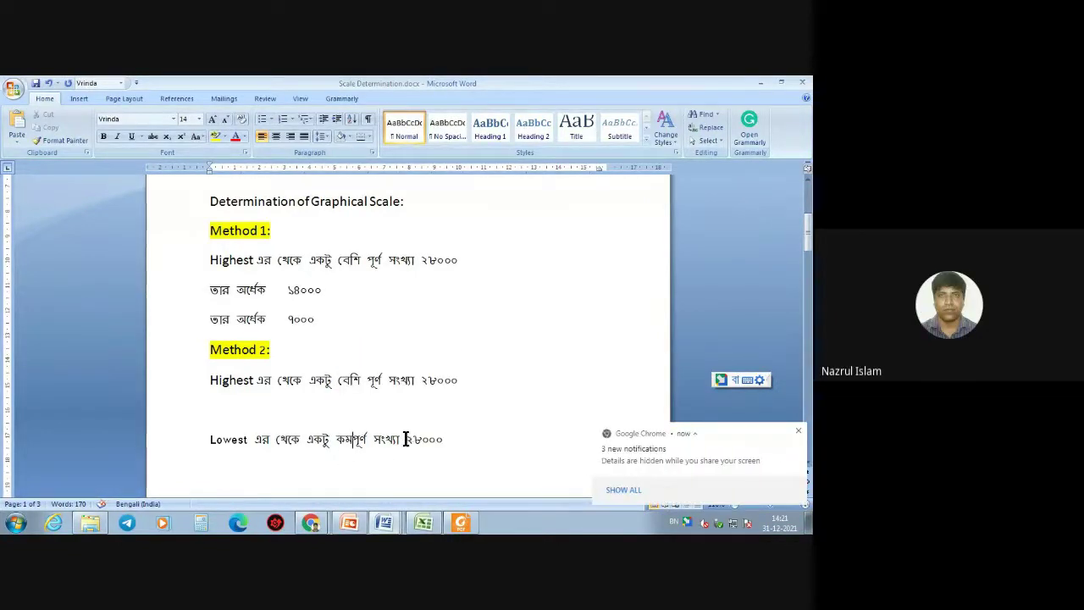
- Delete the number ২৮০০০ from Method 2's "Lowest" line and put a space between "কম" and "পূর্ণ"
{"action": "left_click_drag", "start_coordinate": [406, 438], "coordinate": [491, 437]}
{"action": "key", "text": "BackSpace"}
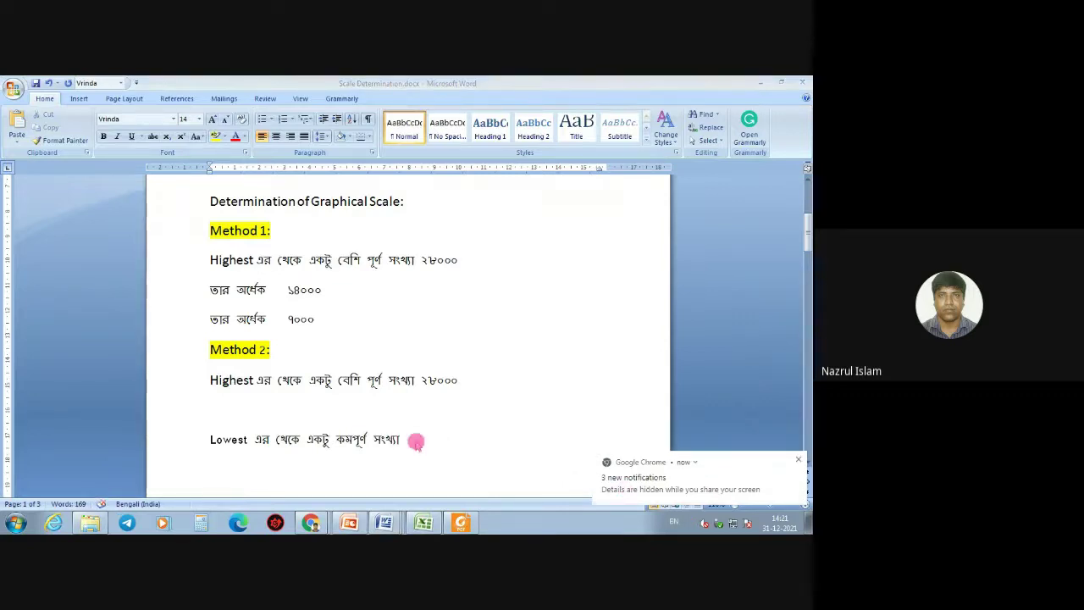
{"action": "key", "text": "alt+shift"}
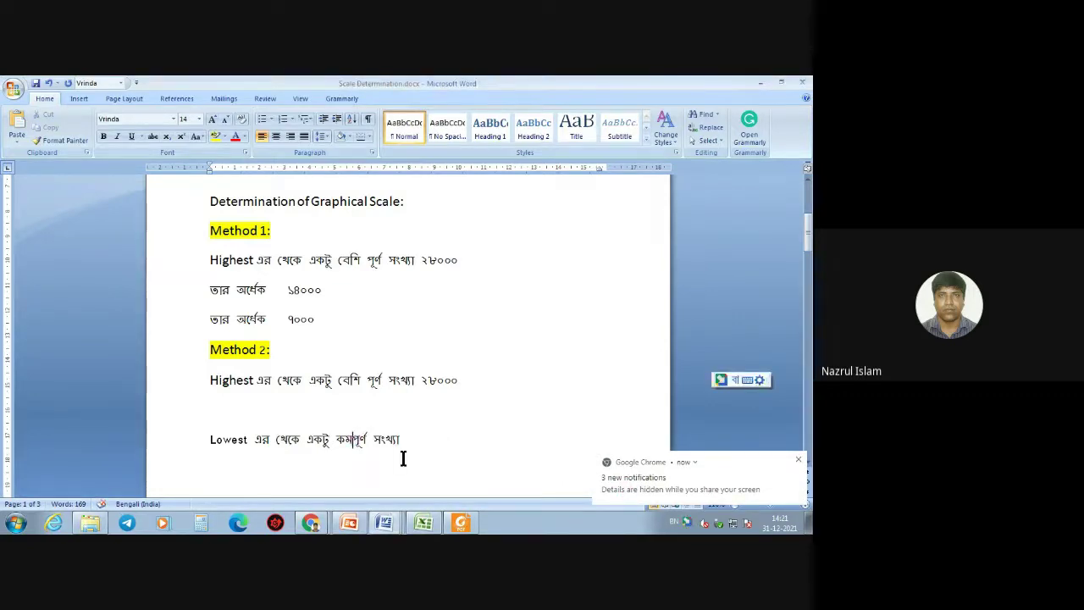
- Start the blank line between Method 2's two lines with "Highest ও Lowest এর", keeping Highest and Lowest in English letters
{"action": "left_click", "coordinate": [216, 412]}
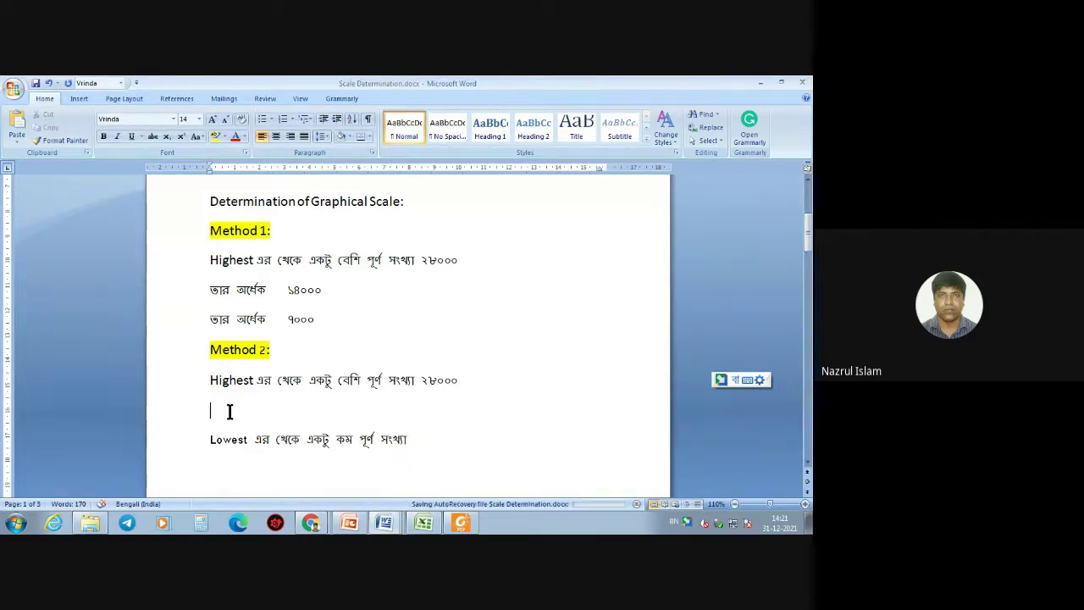
{"action": "left_click", "coordinate": [230, 411]}
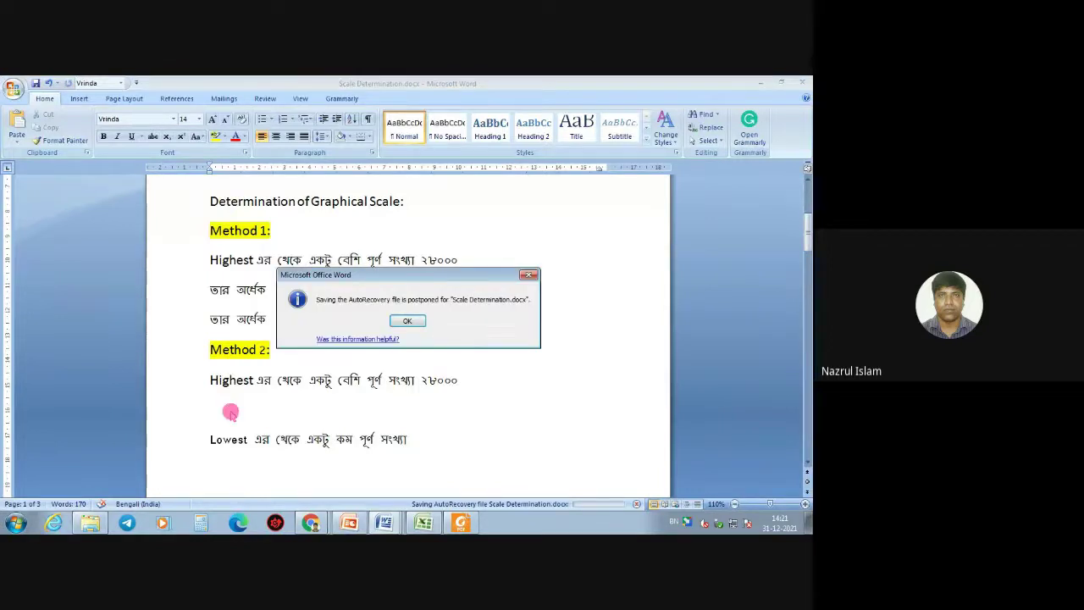
{"action": "left_click", "coordinate": [407, 320]}
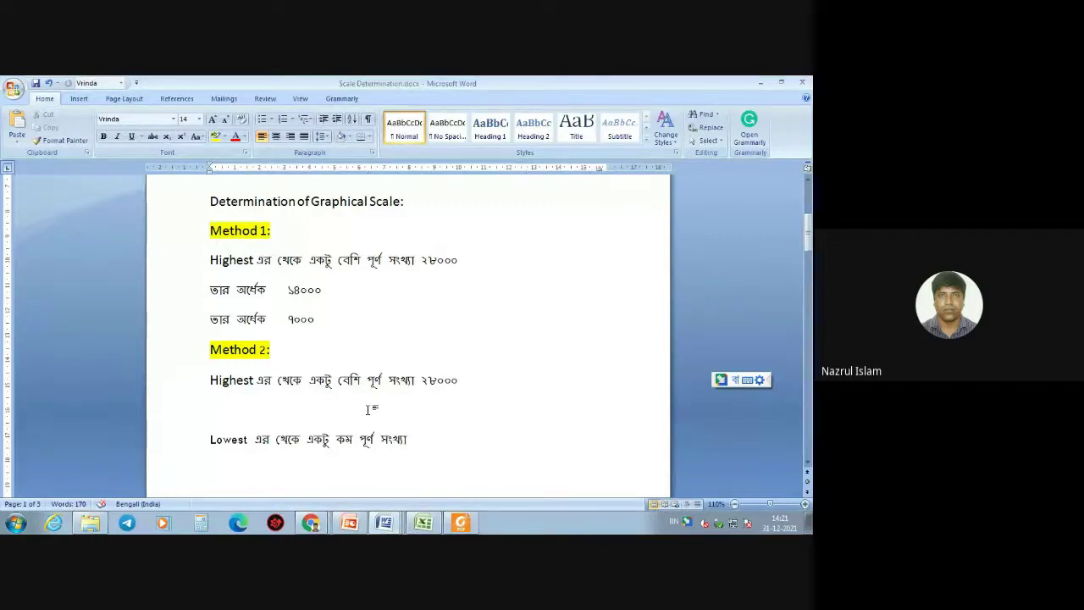
{"action": "type", "text": "E"}
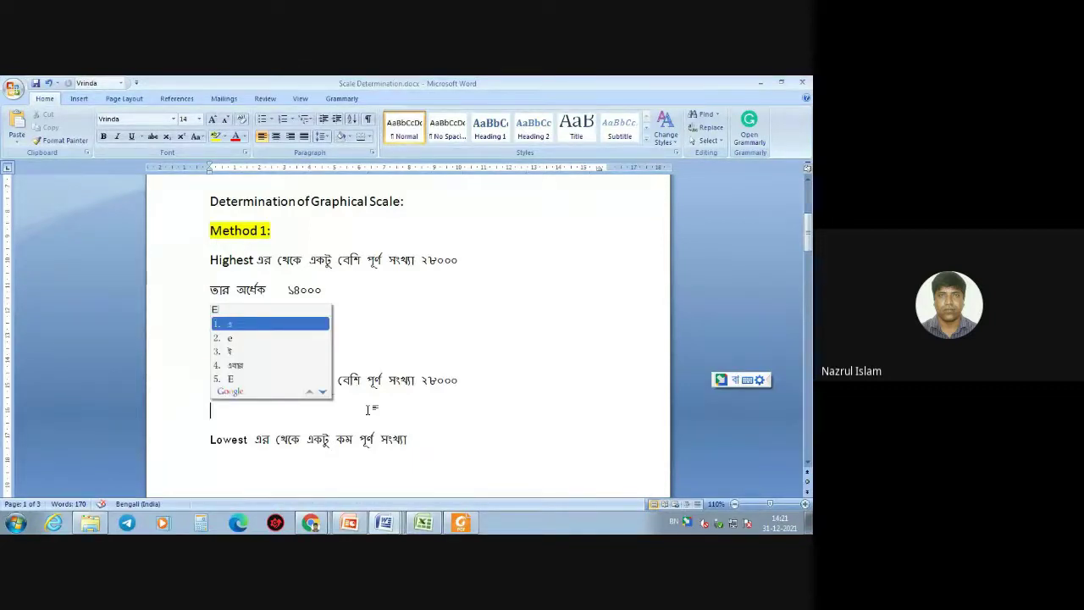
{"action": "key", "text": "BackSpace"}
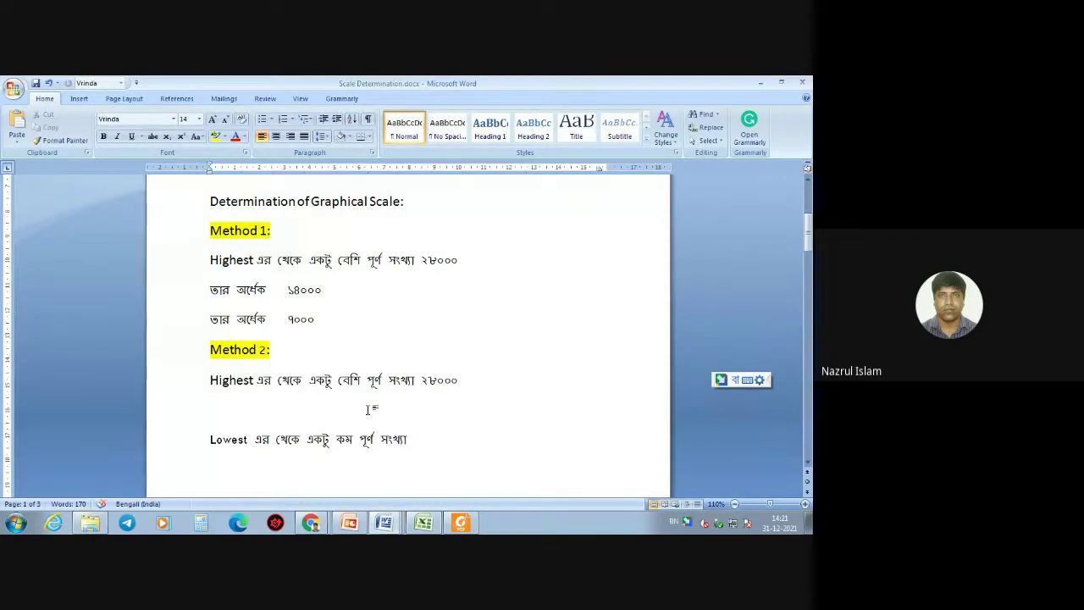
{"action": "type", "text": "Highe"}
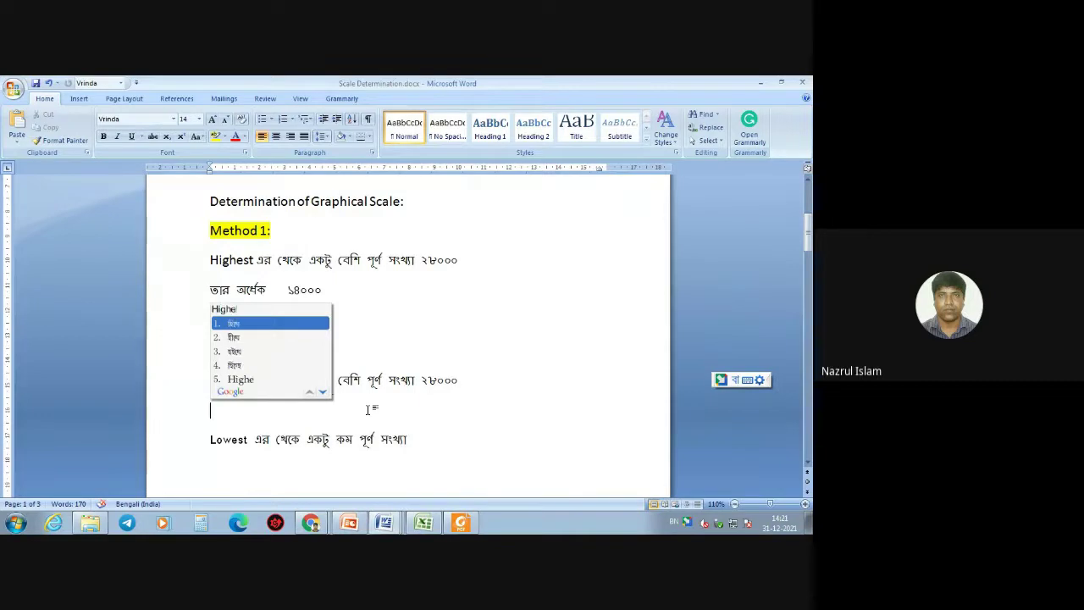
{"action": "type", "text": "st"}
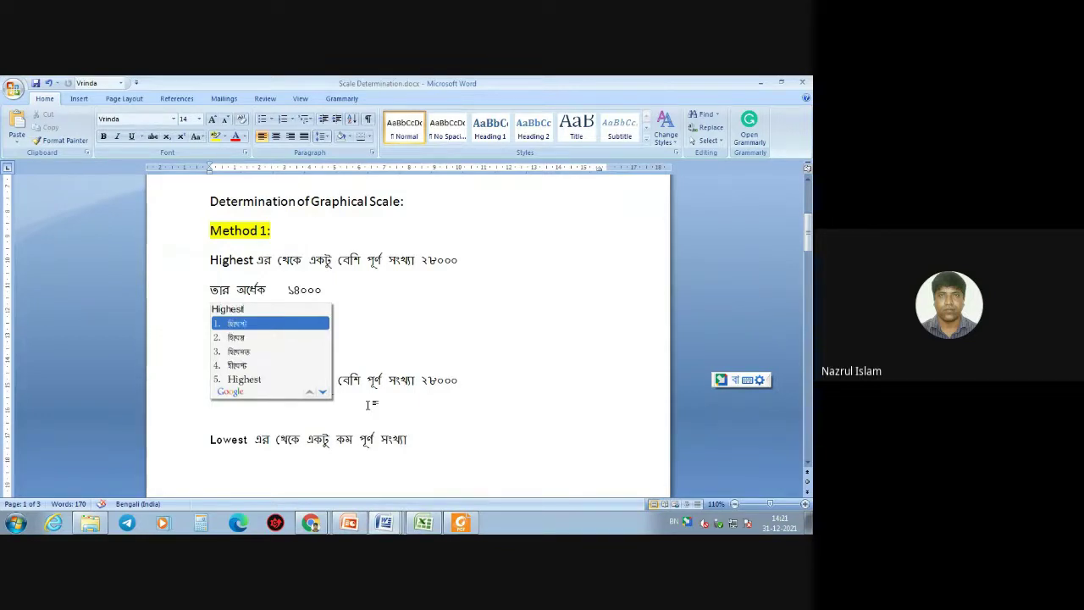
{"action": "left_click", "coordinate": [254, 378]}
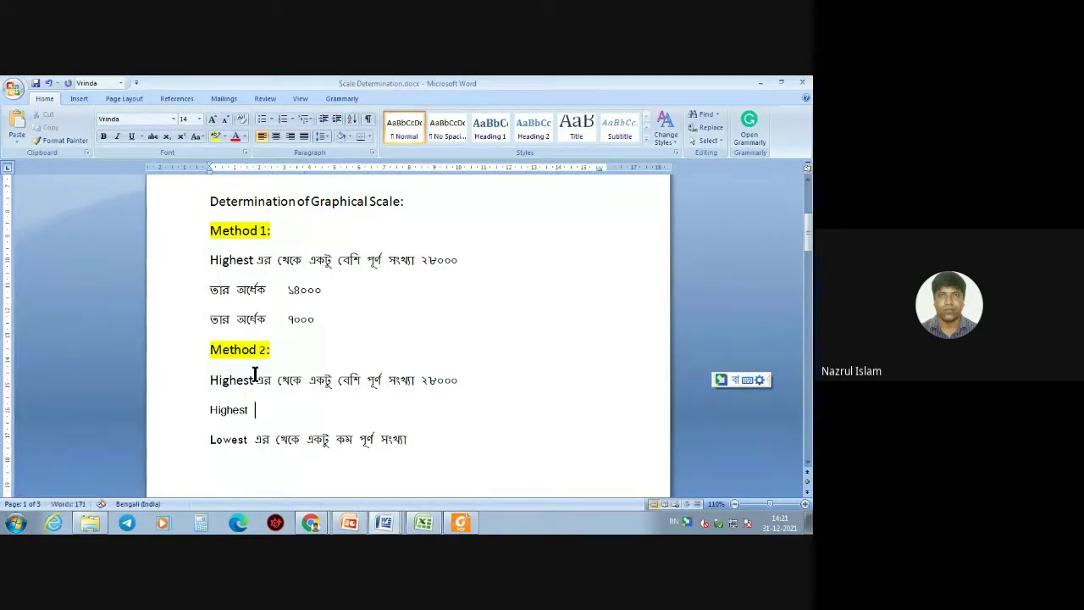
{"action": "type", "text": "o"}
{"action": "left_click", "coordinate": [255, 373]}
{"action": "type", "text": "Lowest"}
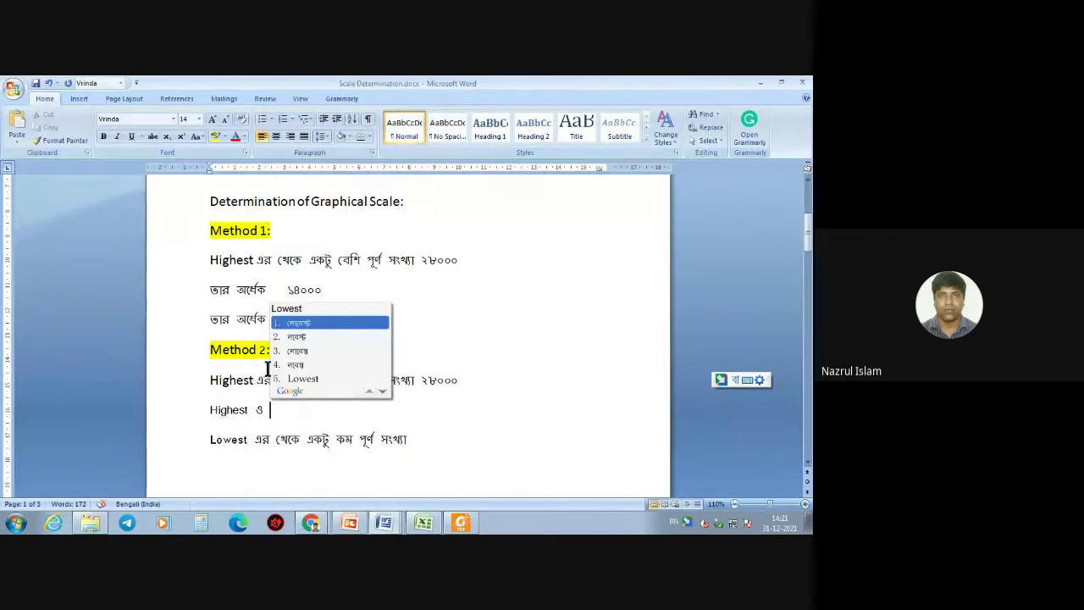
{"action": "left_click", "coordinate": [312, 379]}
{"action": "type", "text": "er "}
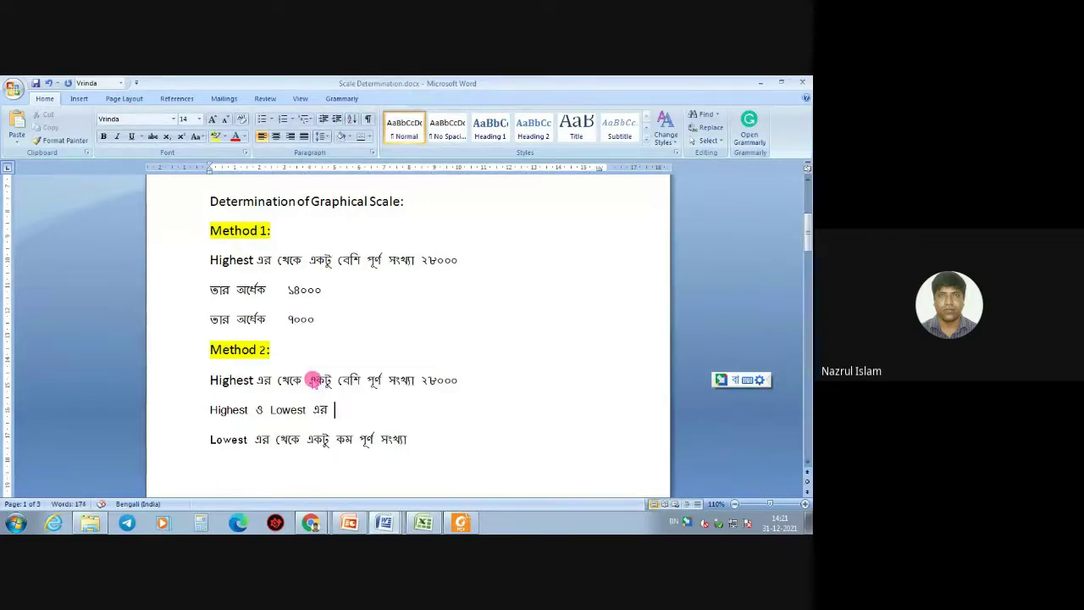
- Complete Method 2's middle line with the words "গড়ের কাছাকাছি পূর্ণ সংখ্যা"
{"action": "type", "text": "gorer"}
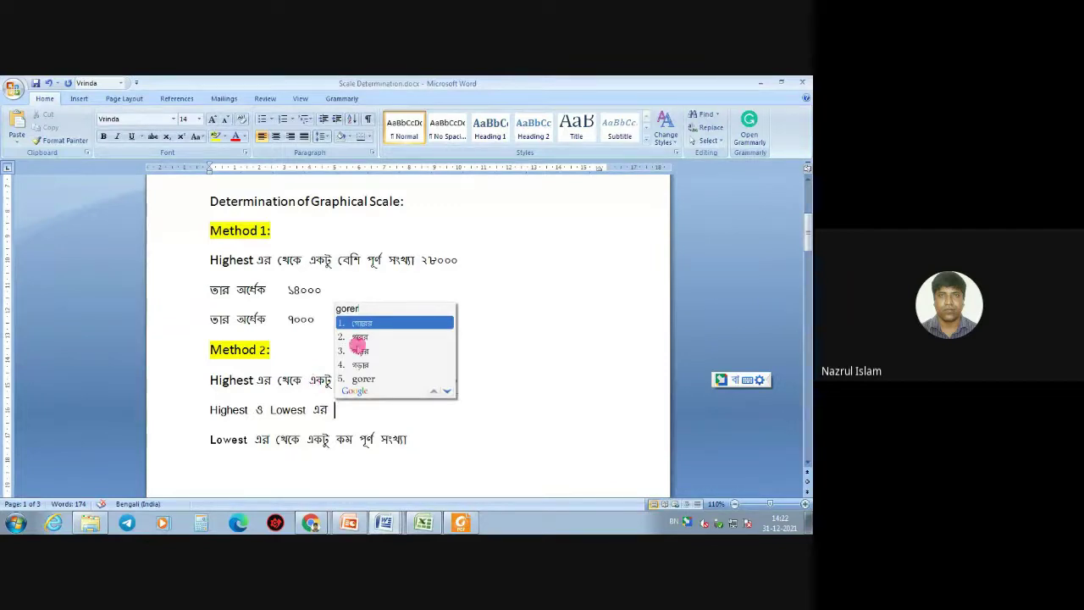
{"action": "left_click", "coordinate": [359, 349]}
{"action": "type", "text": "kac"}
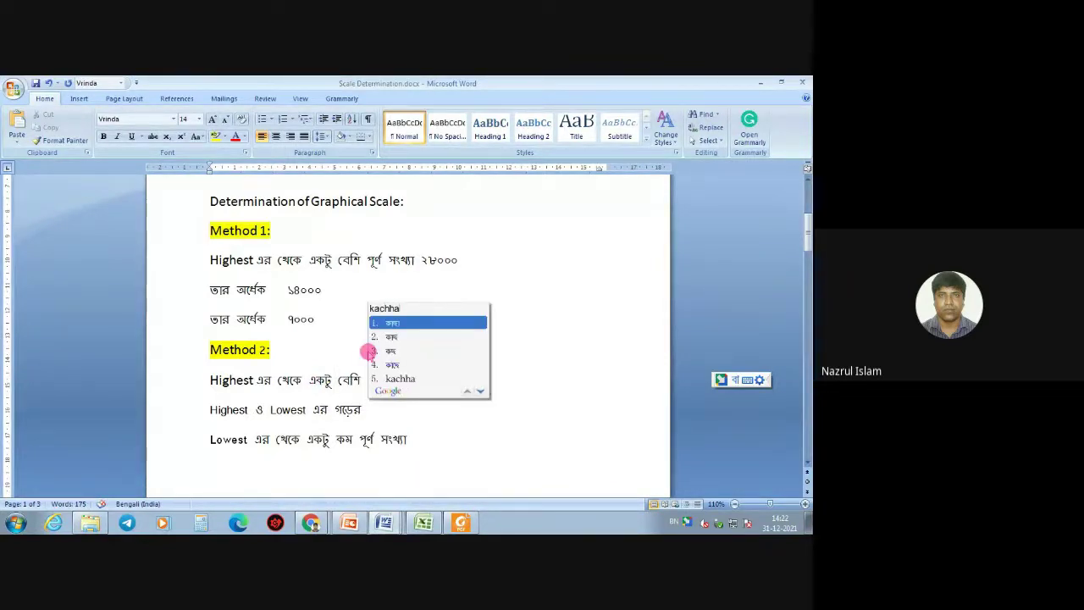
{"action": "type", "text": "hhakachi"}
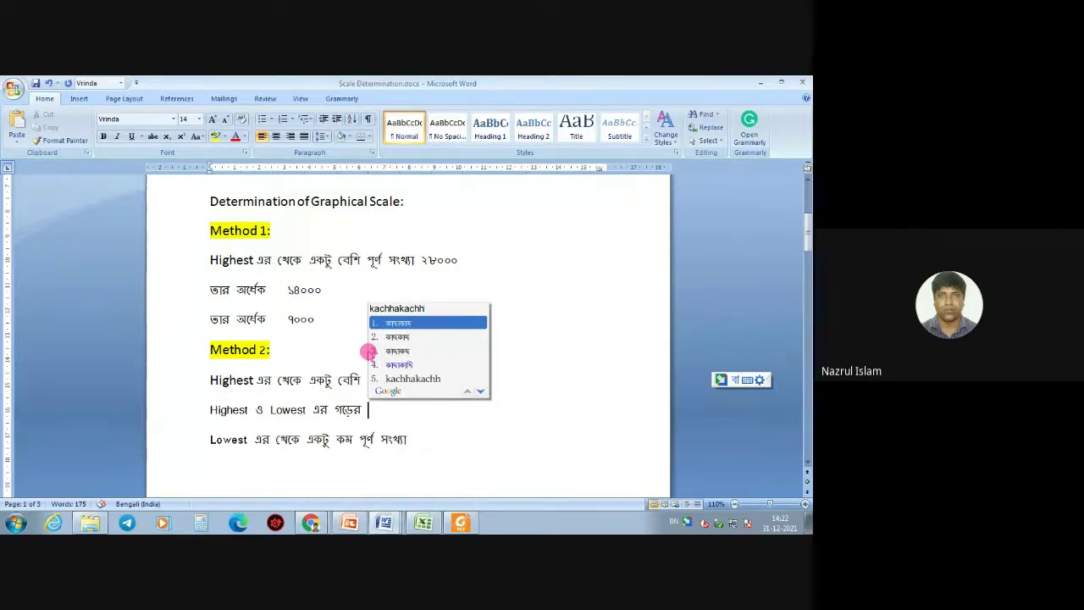
{"action": "type", "text": " purno"}
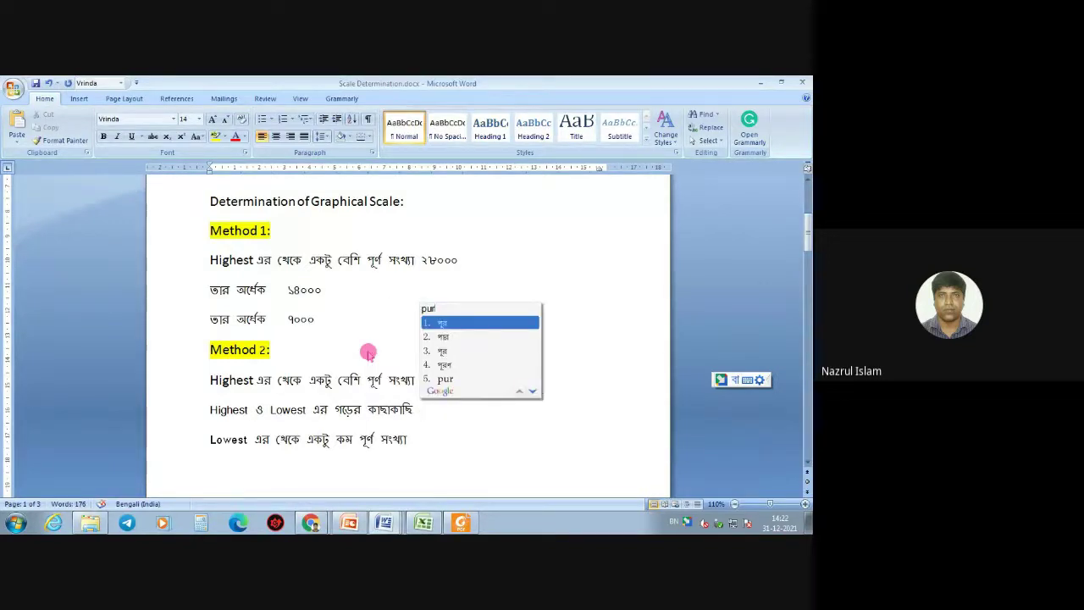
{"action": "key", "text": "Escape"}
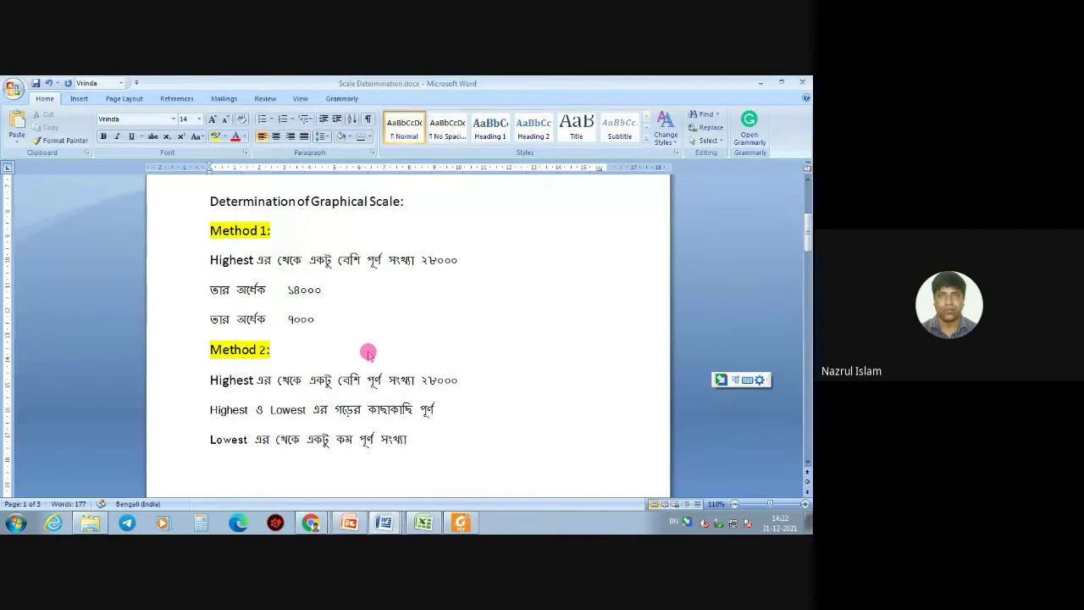
{"action": "type", "text": "sonkh"}
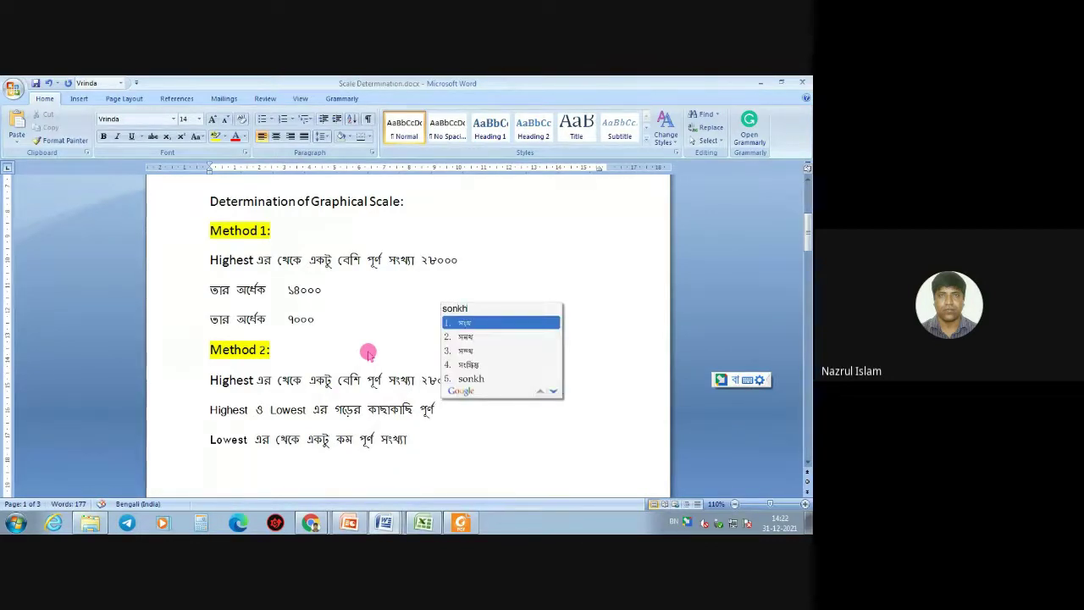
{"action": "type", "text": "ya"}
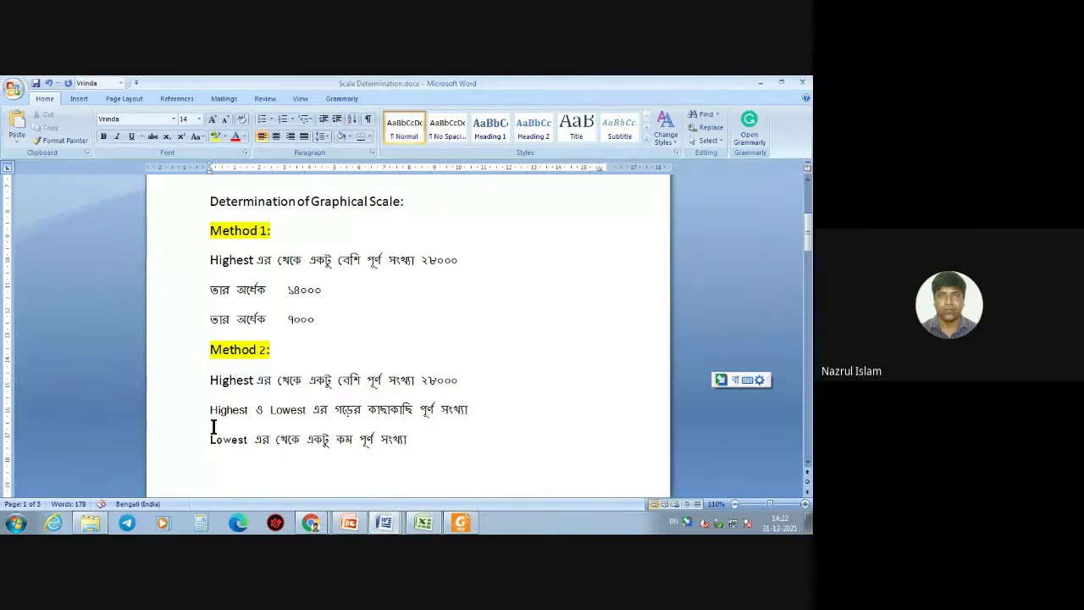
- Set Method 2's three lines to Times New Roman and widen the gap before ২৮০০০ in the first line
{"action": "left_click_drag", "start_coordinate": [210, 379], "coordinate": [452, 457]}
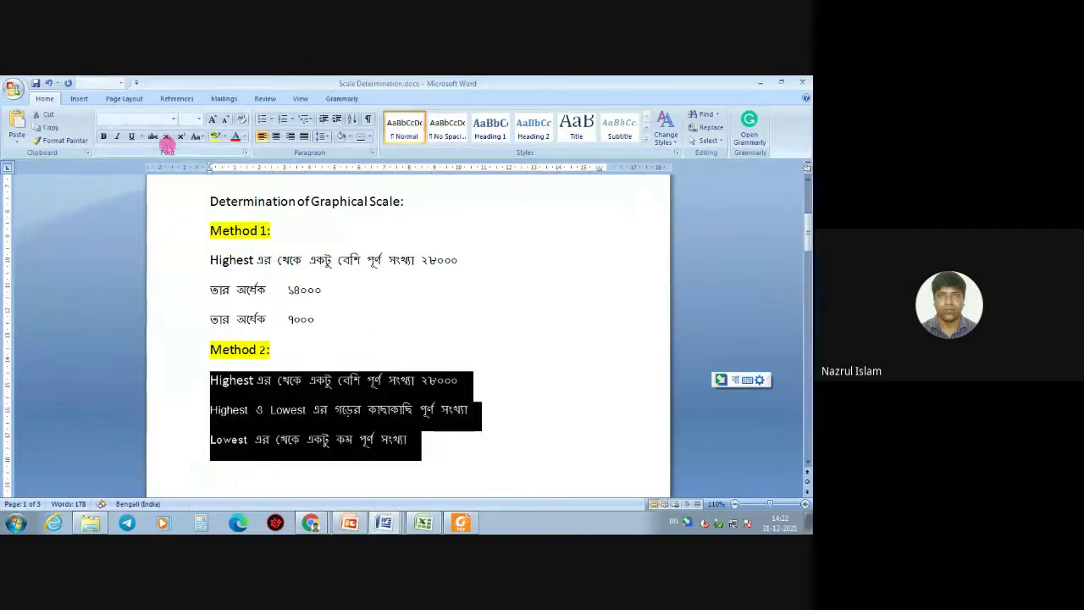
{"action": "left_click", "coordinate": [173, 118]}
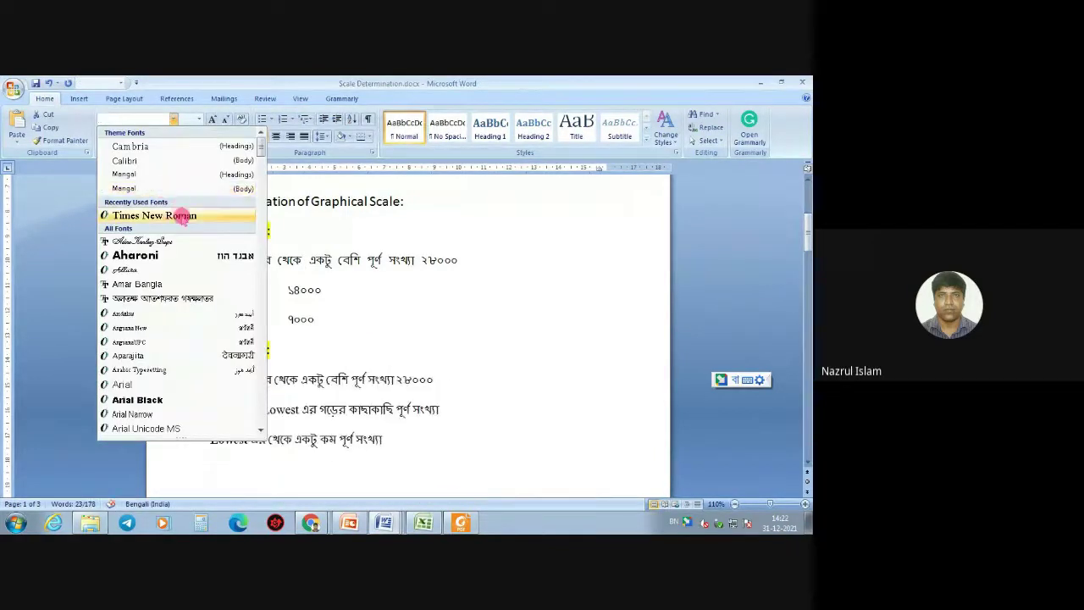
{"action": "left_click", "coordinate": [179, 216]}
{"action": "left_click", "coordinate": [337, 410]}
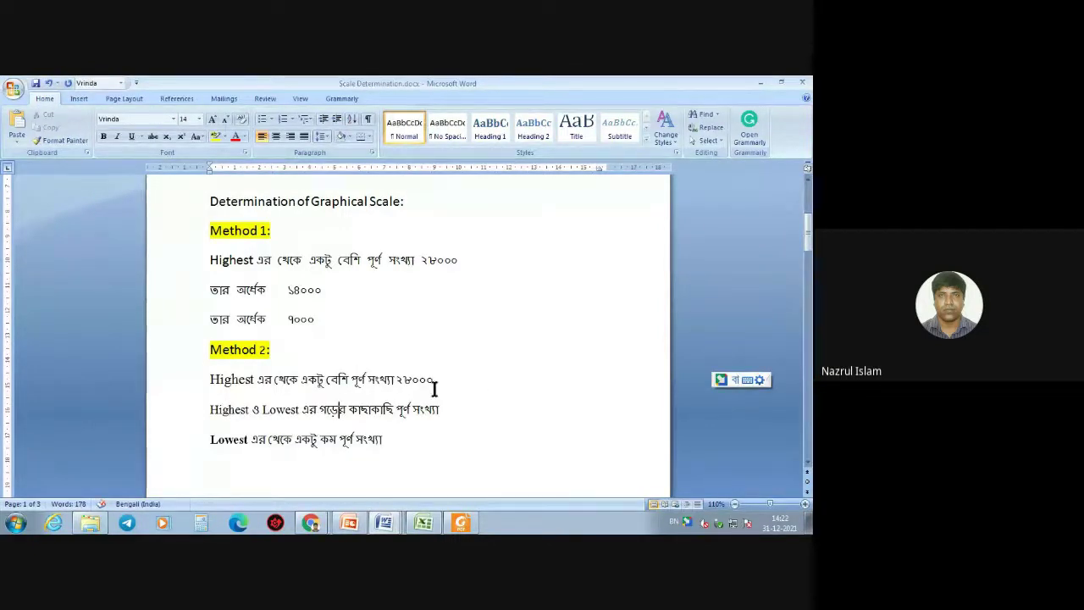
{"action": "left_click", "coordinate": [395, 378]}
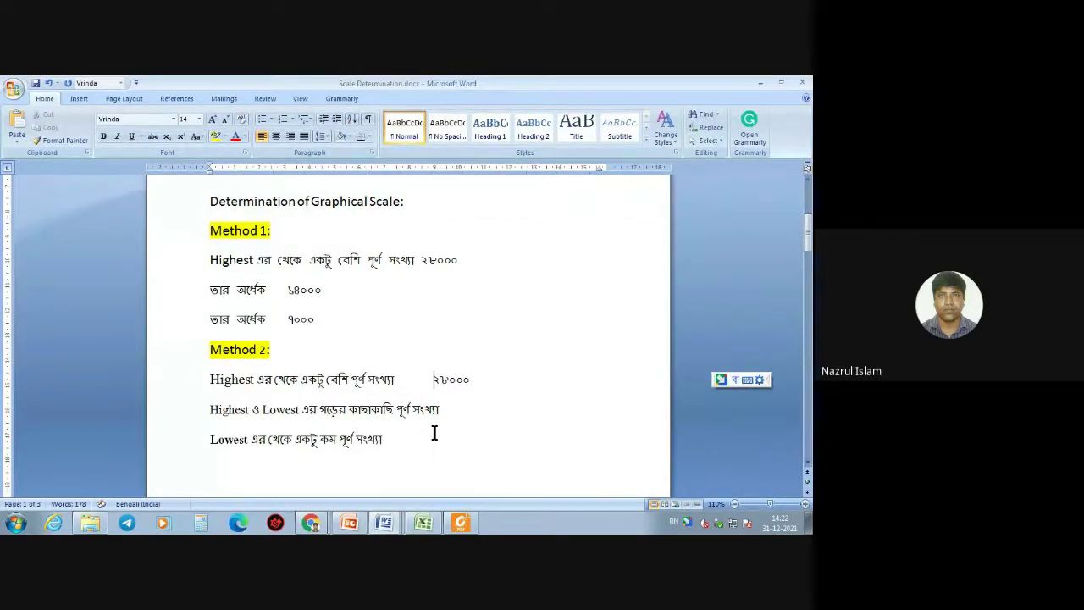
- Check the lowest Total Workers figure in the Dominant Excel workbook, and add ৩০০০ after a wide gap to Method 2's "Lowest" line in Word
{"action": "left_click", "coordinate": [423, 522]}
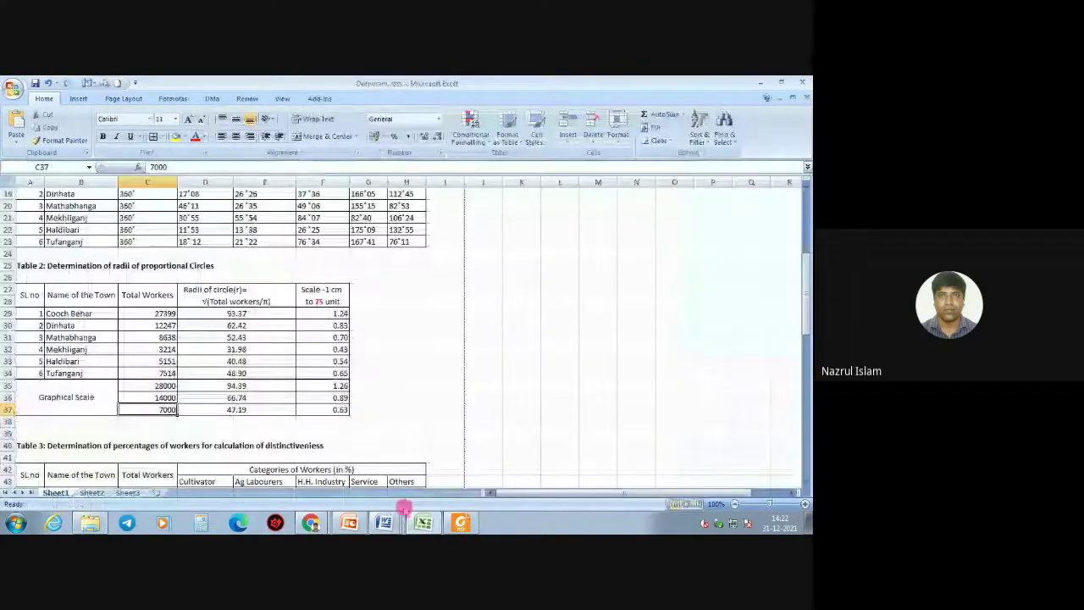
{"action": "left_click", "coordinate": [163, 349]}
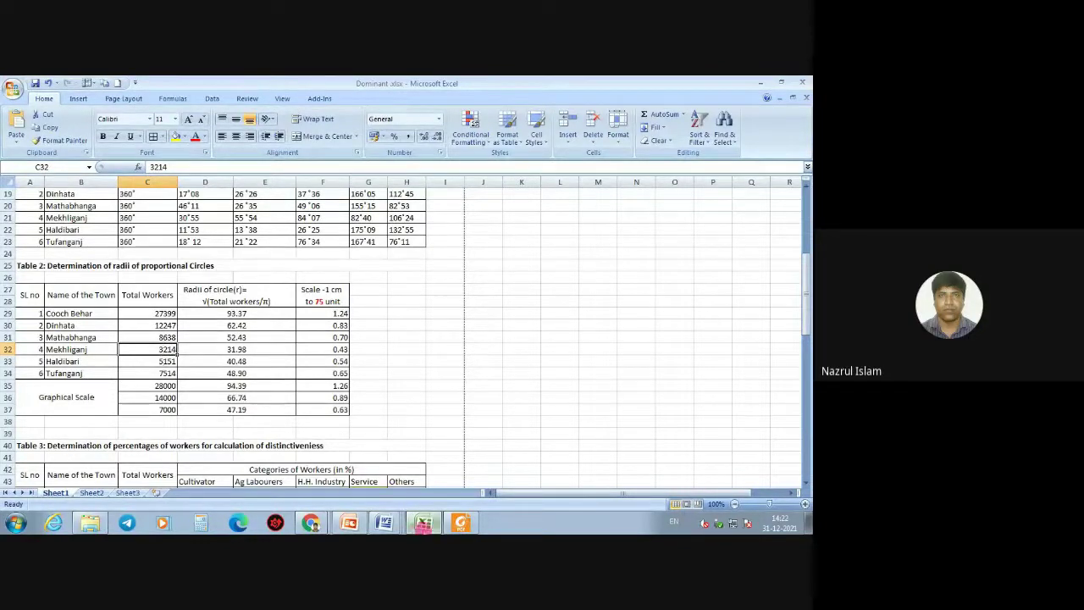
{"action": "mouse_move", "coordinate": [424, 525]}
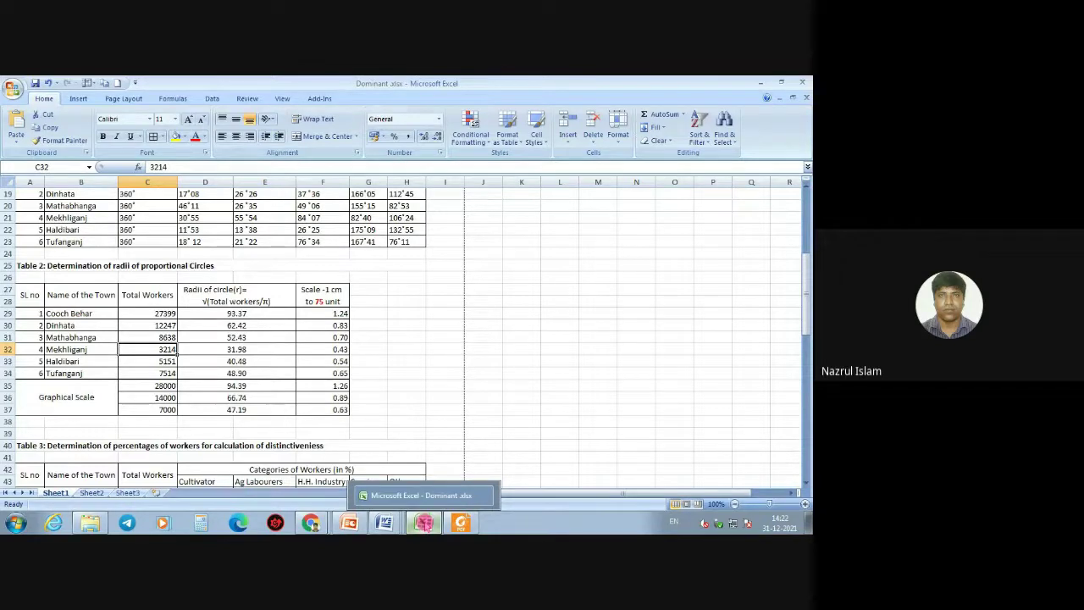
{"action": "mouse_move", "coordinate": [383, 522]}
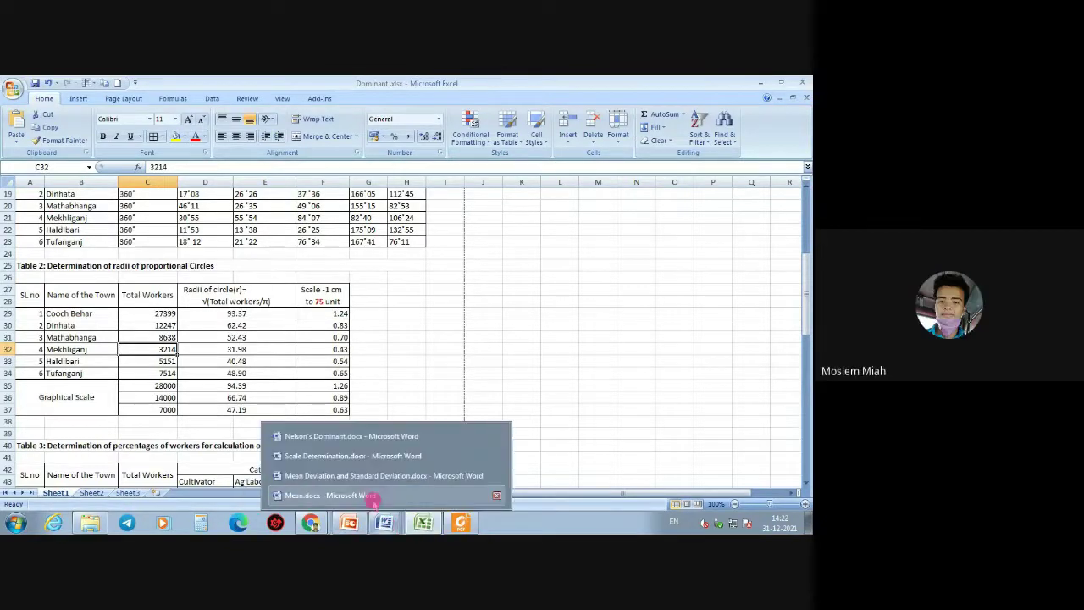
{"action": "left_click", "coordinate": [352, 455]}
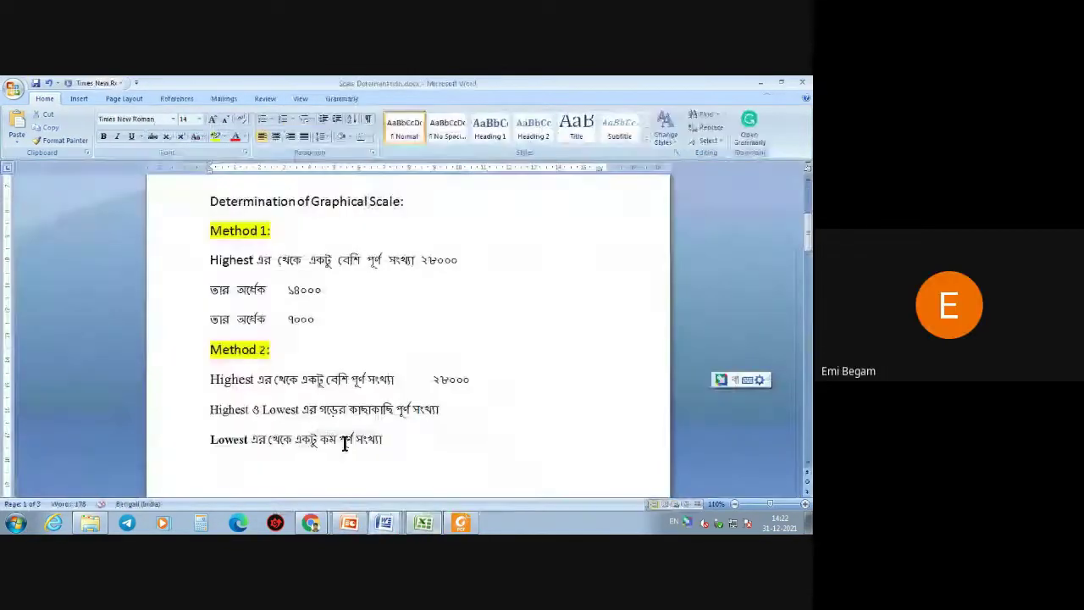
{"action": "left_click", "coordinate": [432, 437]}
{"action": "type", "text": "3000"}
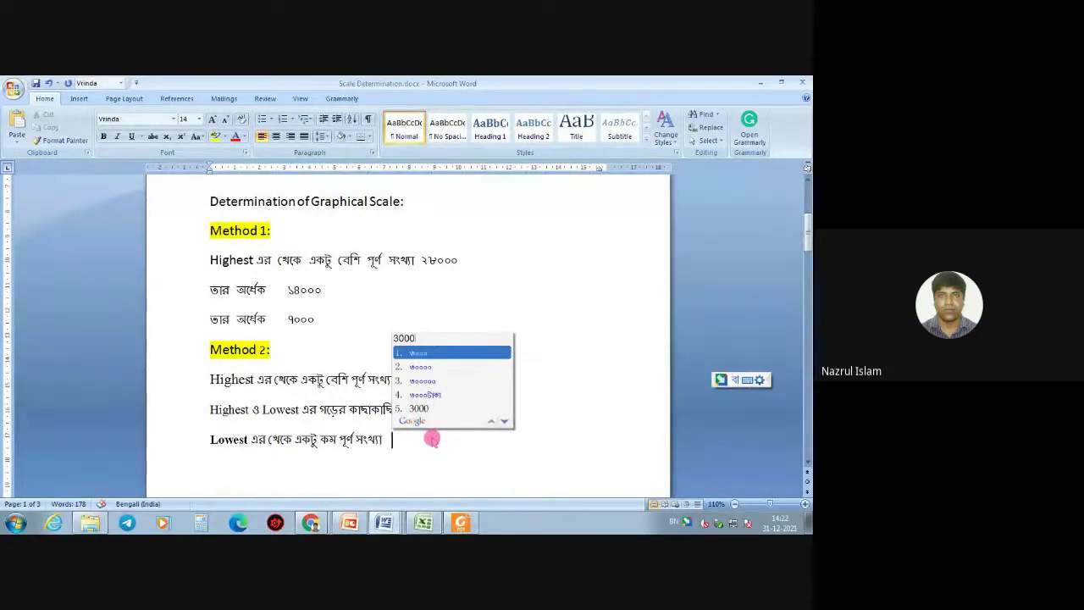
{"action": "key", "text": "Return"}
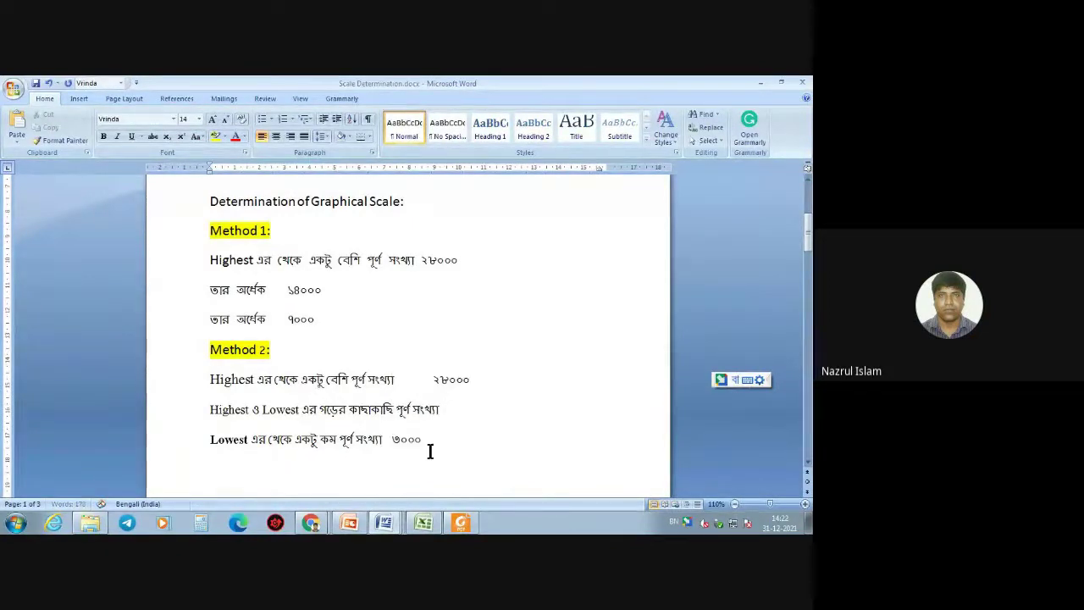
{"action": "left_click", "coordinate": [392, 438]}
- Add the average expression "(২৮০০০+৩০০০)/২ =" to the end of Method 2's middle line
{"action": "left_click", "coordinate": [450, 408]}
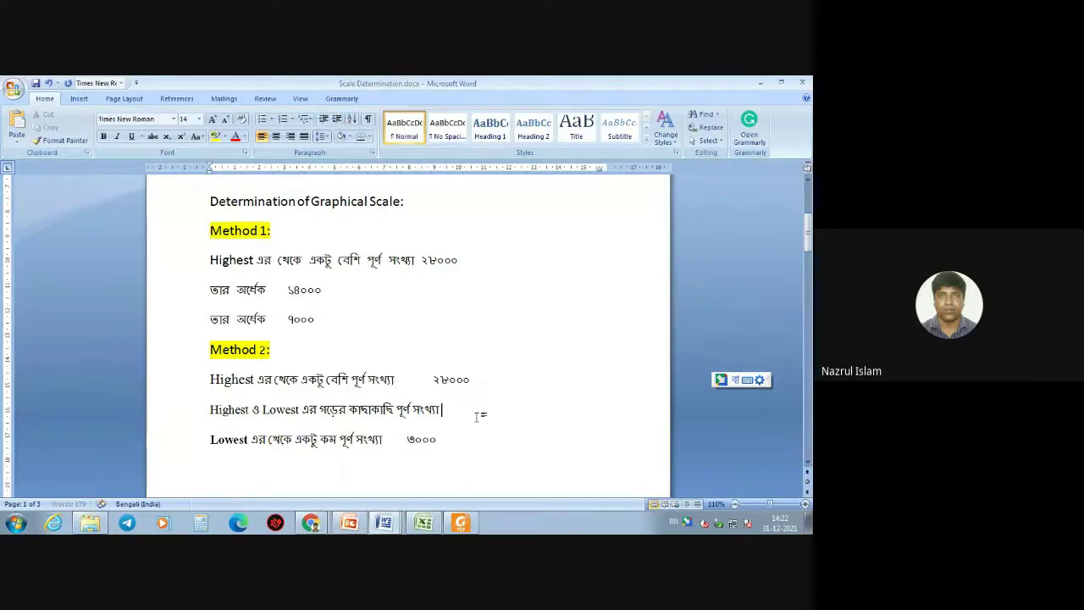
{"action": "left_click", "coordinate": [477, 416]}
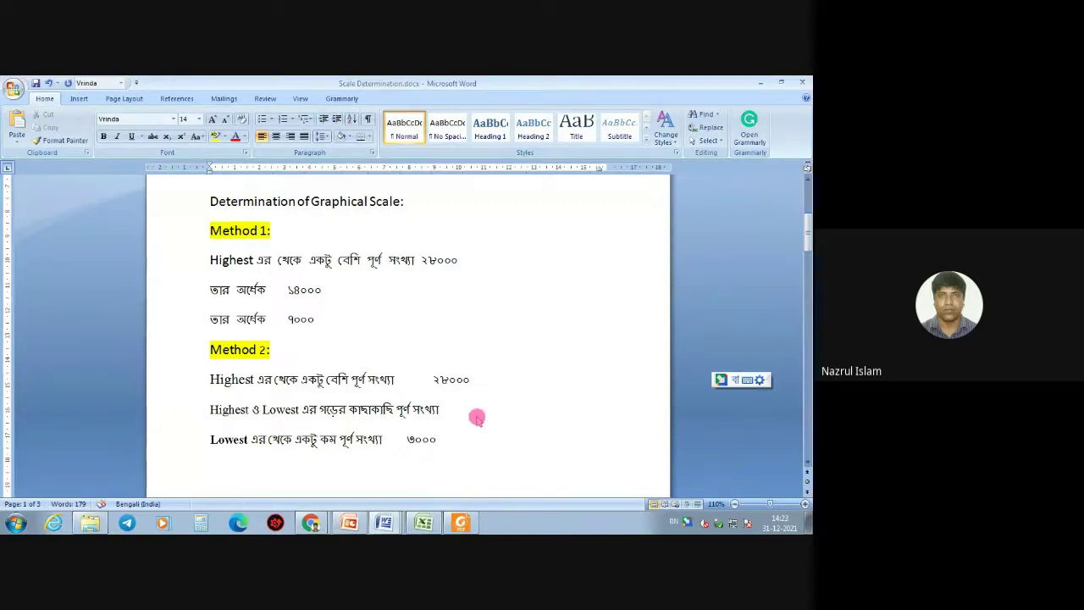
{"action": "type", "text": "28000"}
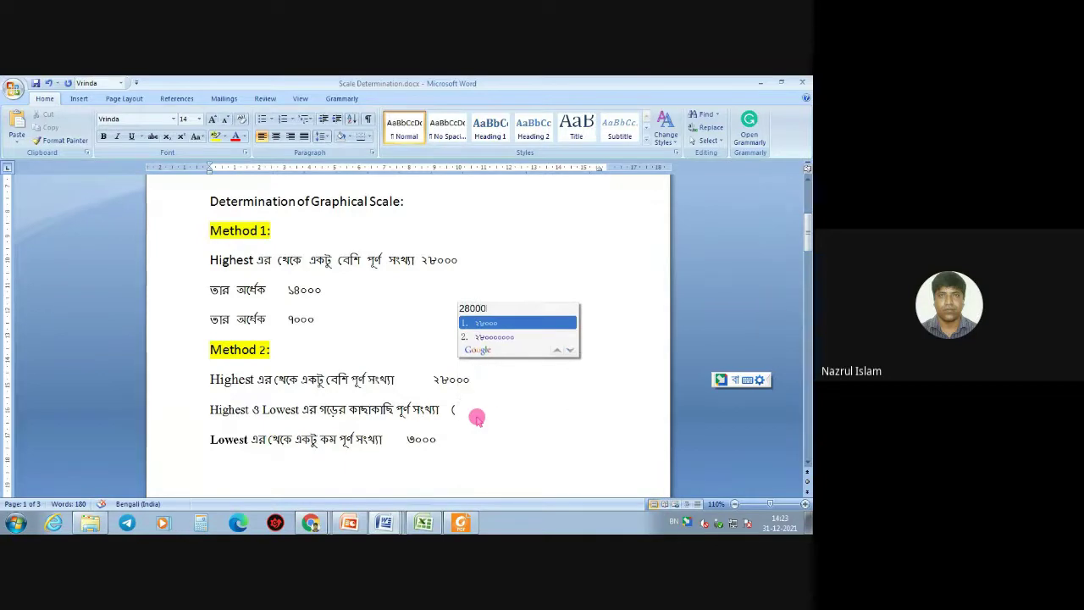
{"action": "type", "text": "+3000"}
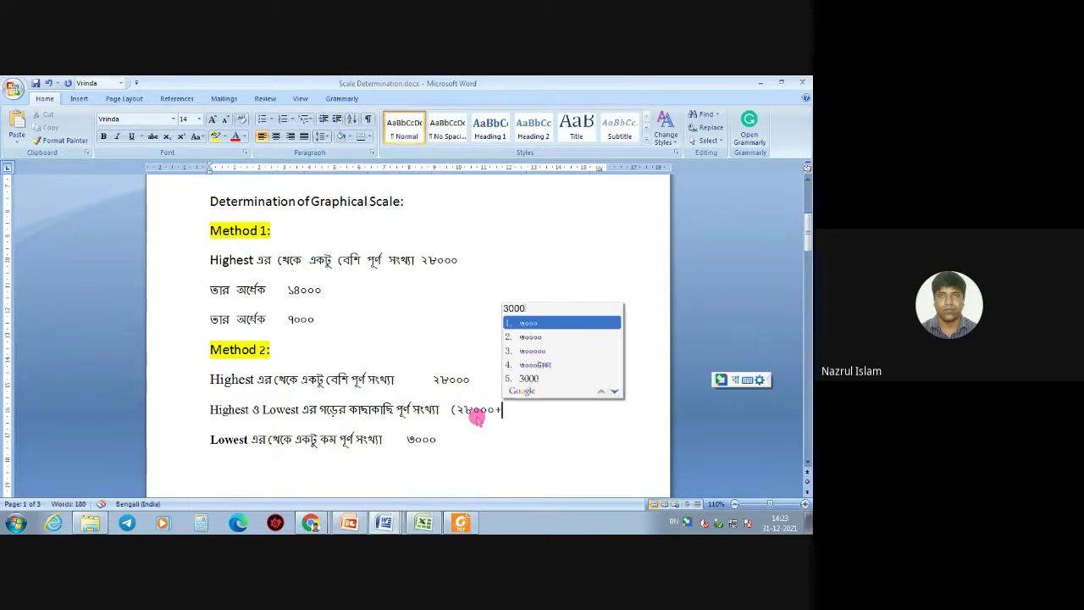
{"action": "type", "text": ")/"}
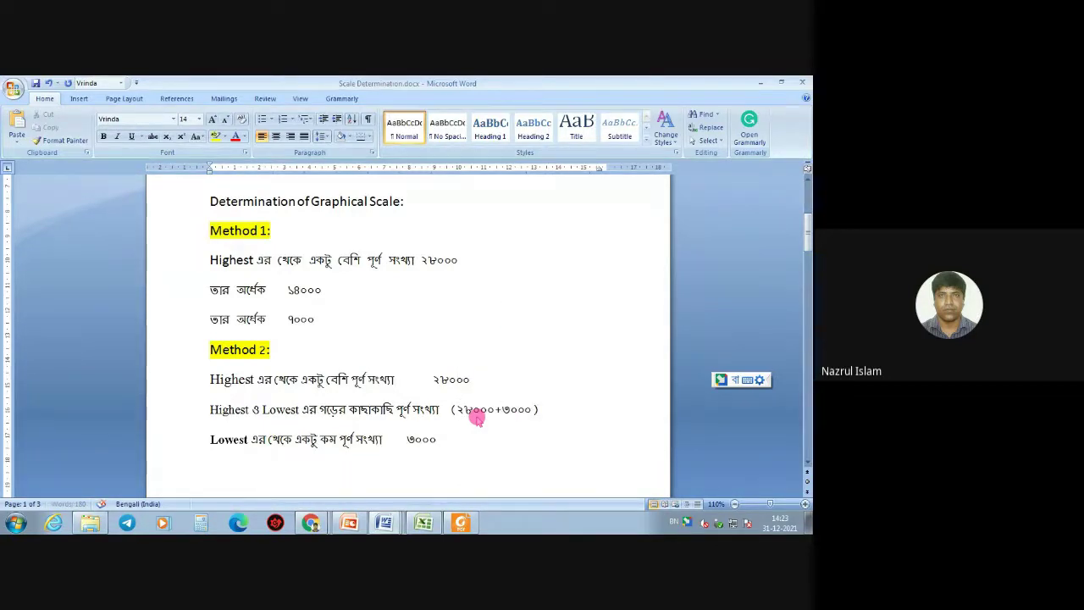
{"action": "type", "text": "2"}
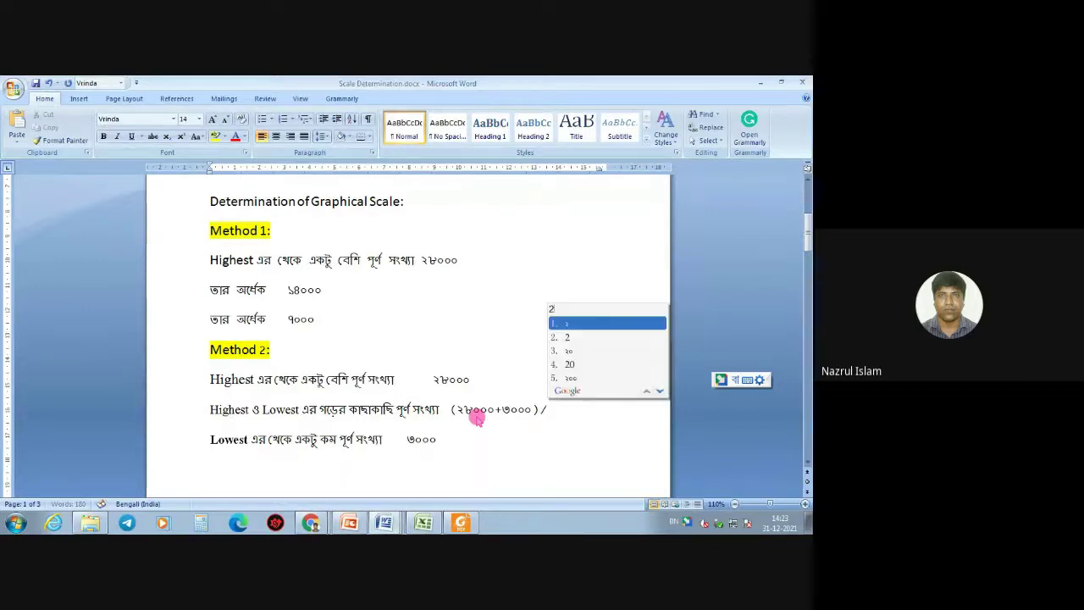
{"action": "type", "text": "    ="}
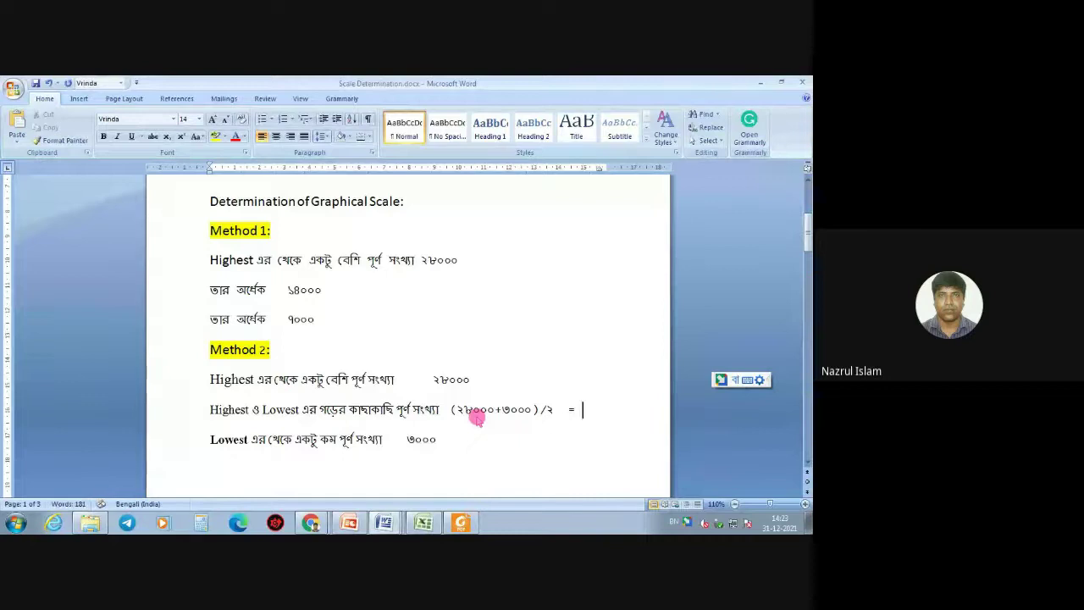
- Enter ১৫৫০০ as the result after the equals sign in Method 2's middle line
{"action": "type", "text": "15"}
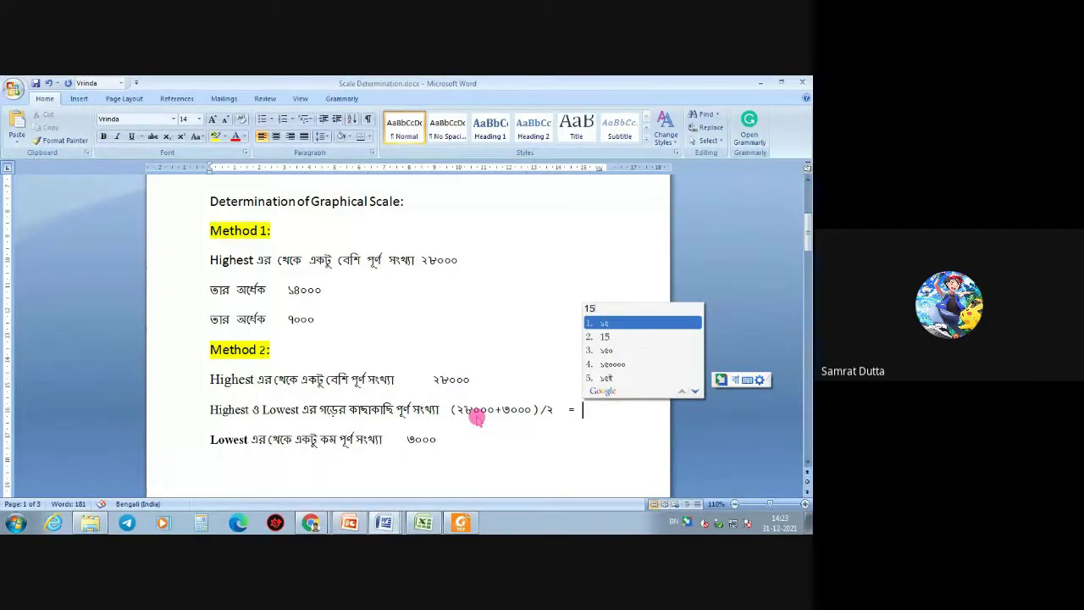
{"action": "type", "text": "0"}
{"action": "key", "text": "BackSpace"}
{"action": "type", "text": "500"}
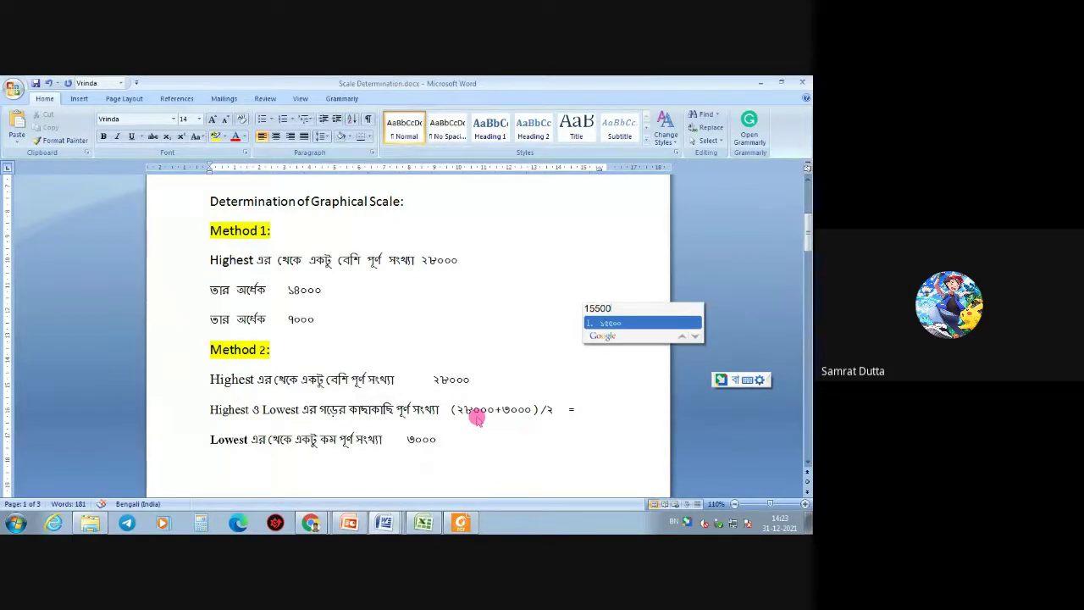
{"action": "key", "text": "space"}
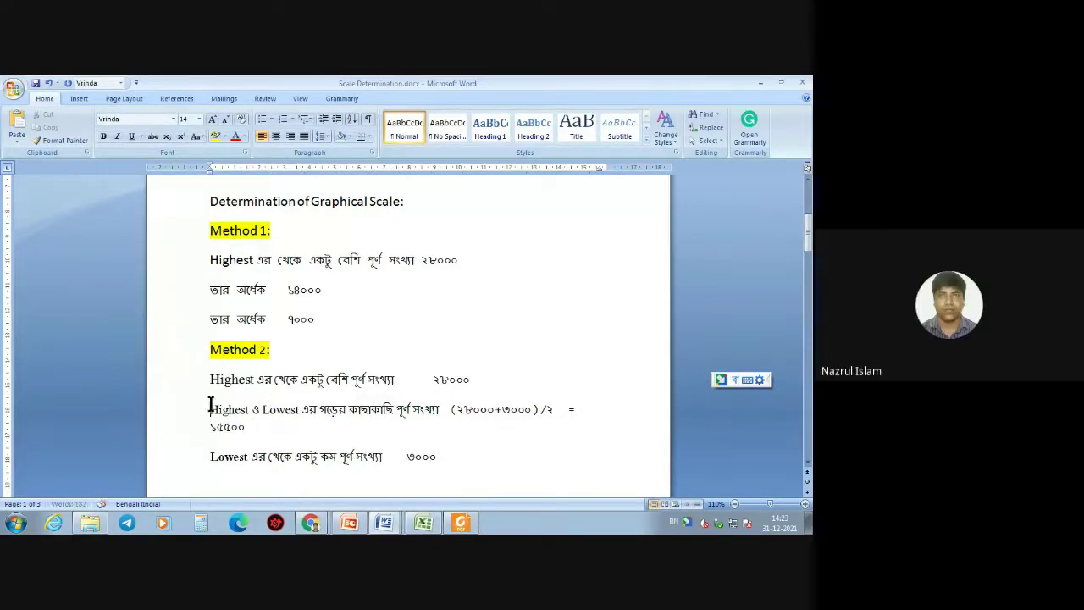
- Reduce the font size of Method 2's whole middle line to 12
{"action": "left_click_drag", "start_coordinate": [210, 408], "coordinate": [252, 428]}
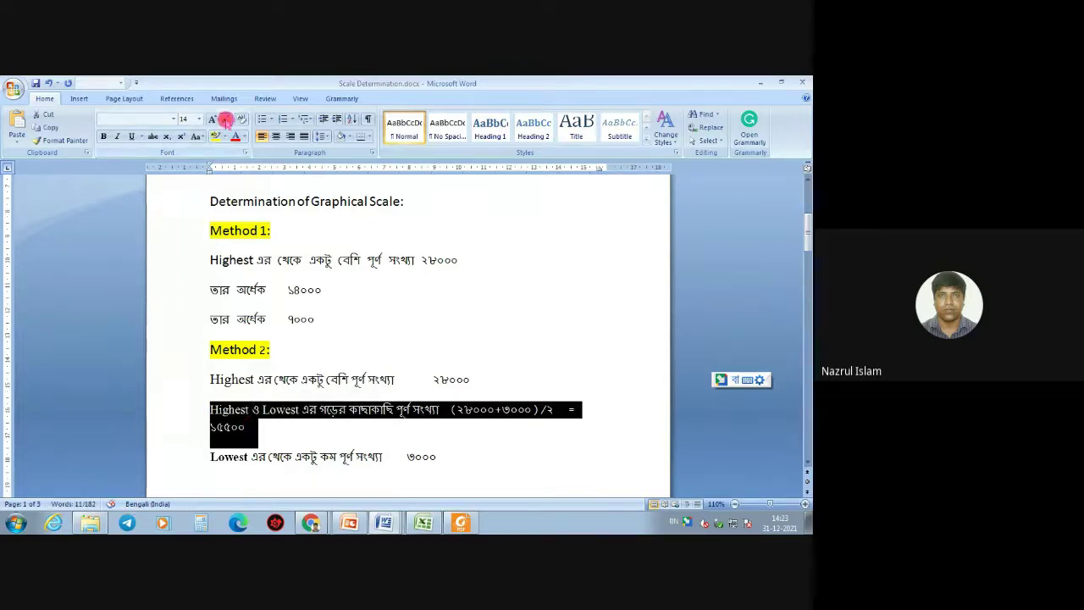
{"action": "left_click", "coordinate": [225, 118]}
{"action": "left_click", "coordinate": [577, 413]}
{"action": "type", "text": "="}
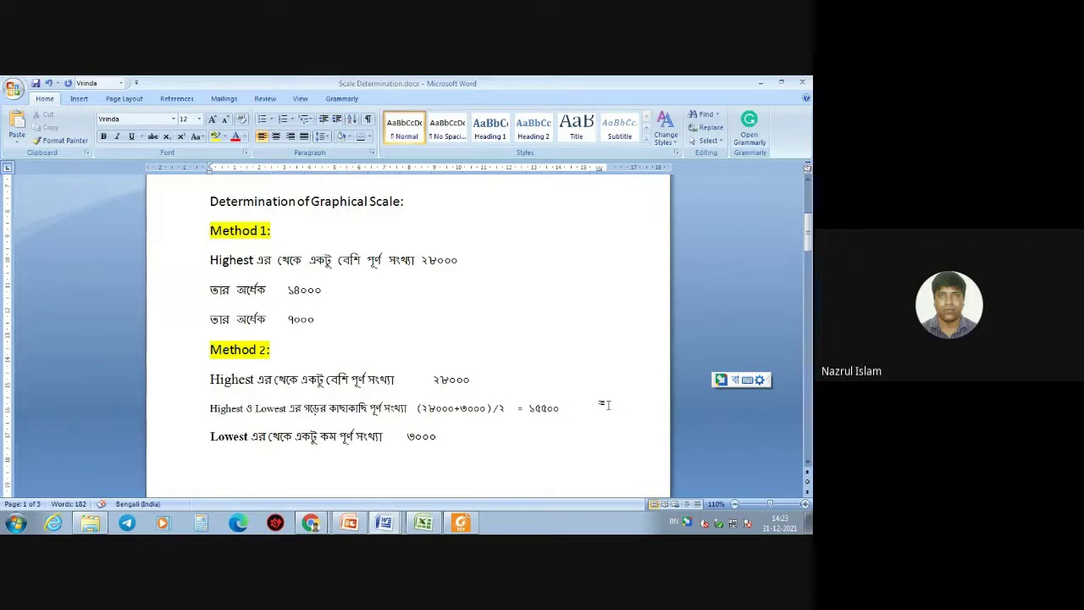
- Append "or ১৬০০০" after ১৫৫০০ in Method 2's middle line, keeping "or" in English letters
{"action": "left_click", "coordinate": [608, 406]}
{"action": "type", "text": "অর"}
{"action": "key", "text": "BackSpace"}
{"action": "key", "text": "BackSpace"}
{"action": "type", "text": "or"}
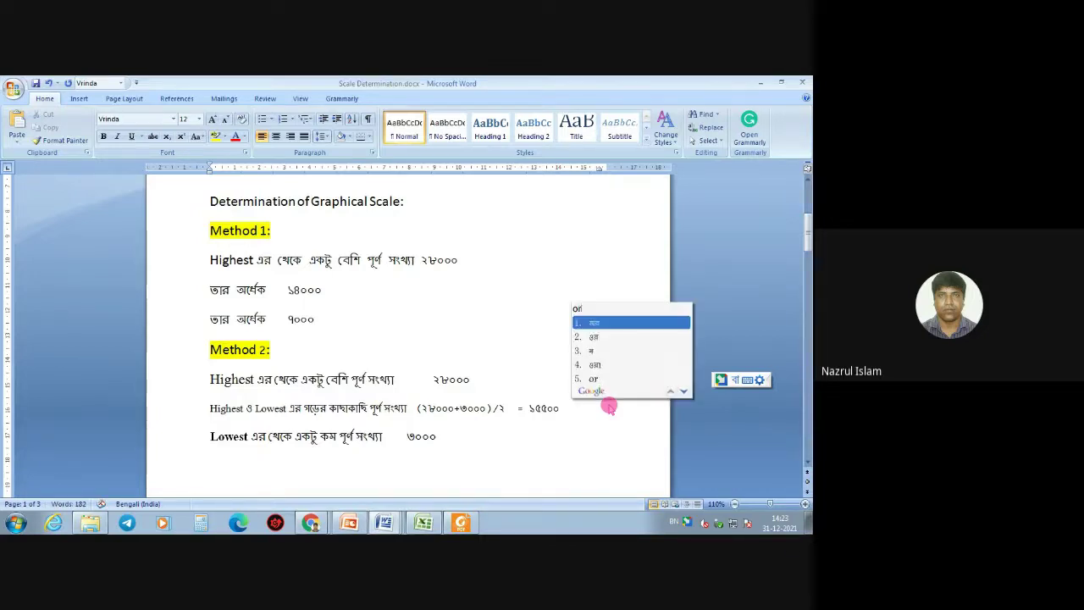
{"action": "left_click", "coordinate": [597, 380]}
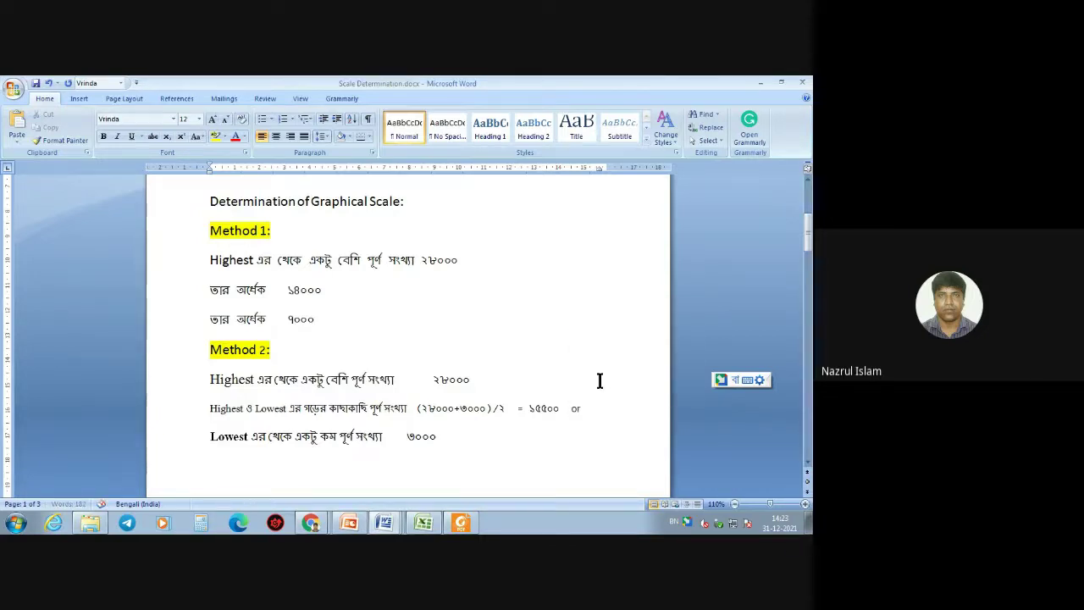
{"action": "type", "text": "16000"}
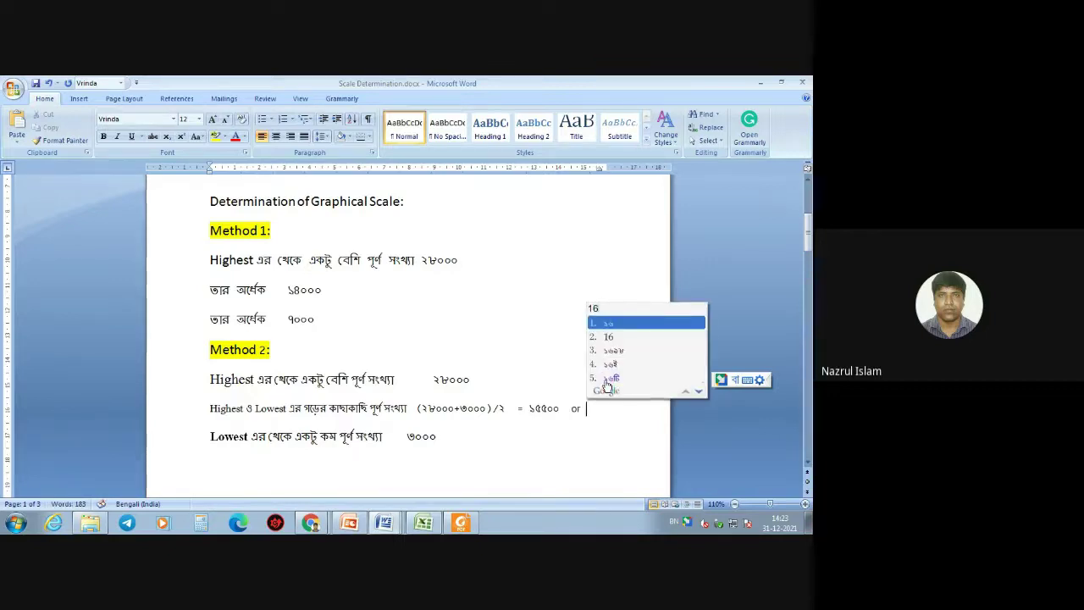
{"action": "left_click", "coordinate": [616, 325]}
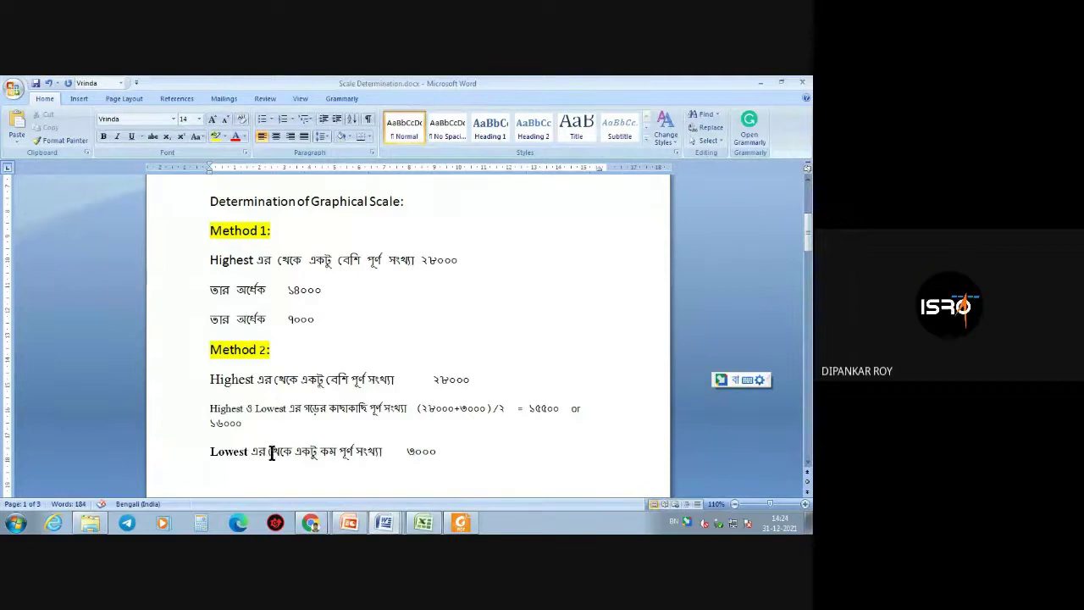
- Make the words "Highest ও Lowest" bold at the start of Method 2's middle line
{"action": "left_click_drag", "start_coordinate": [210, 408], "coordinate": [282, 409]}
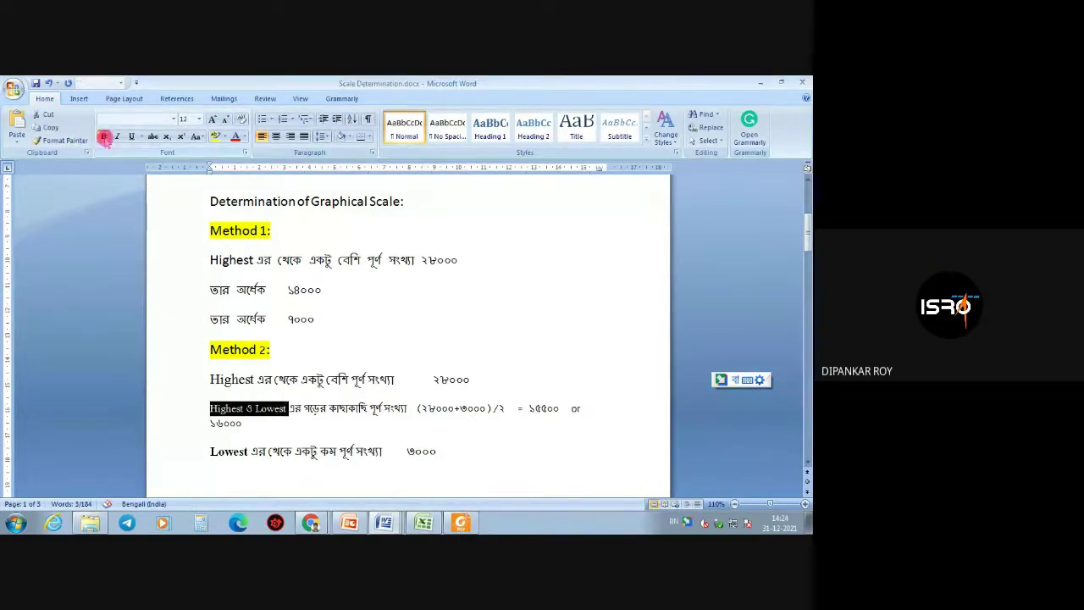
{"action": "left_click", "coordinate": [103, 136]}
{"action": "left_click", "coordinate": [339, 428]}
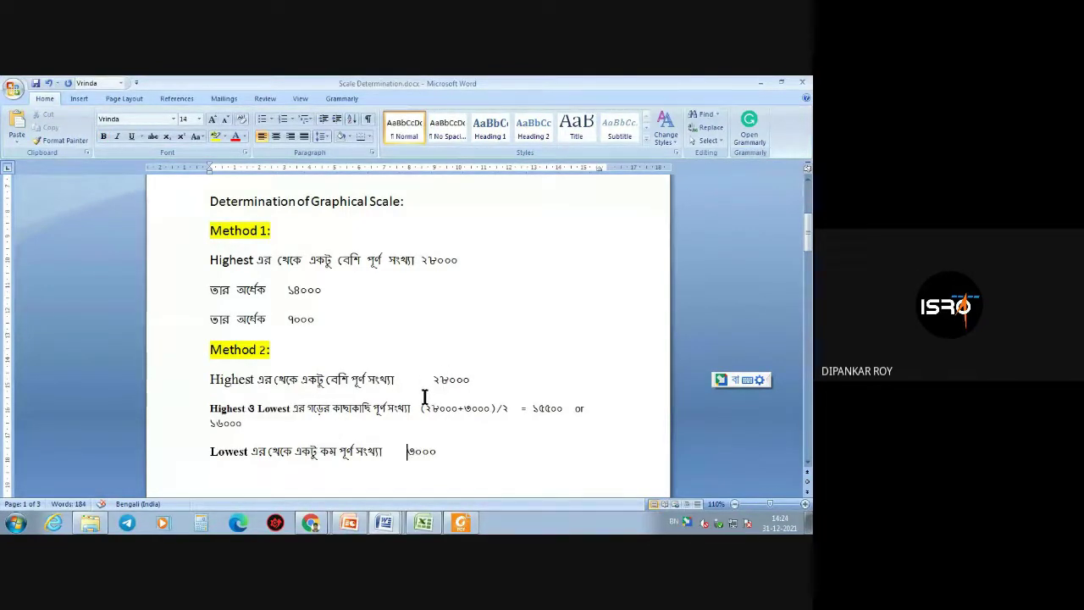
- Compare Cooch Behar's and Mekhliganj's Total Workers figures in the Dominant Excel workbook with Method 2's highest and lowest values in Word
{"action": "left_click", "coordinate": [424, 523]}
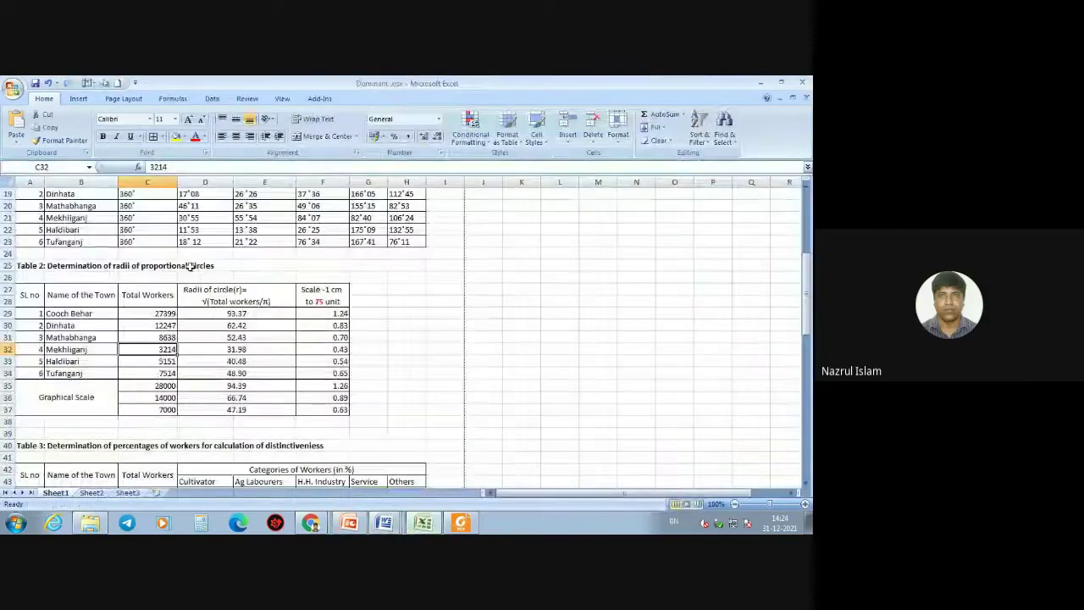
{"action": "left_click", "coordinate": [162, 313]}
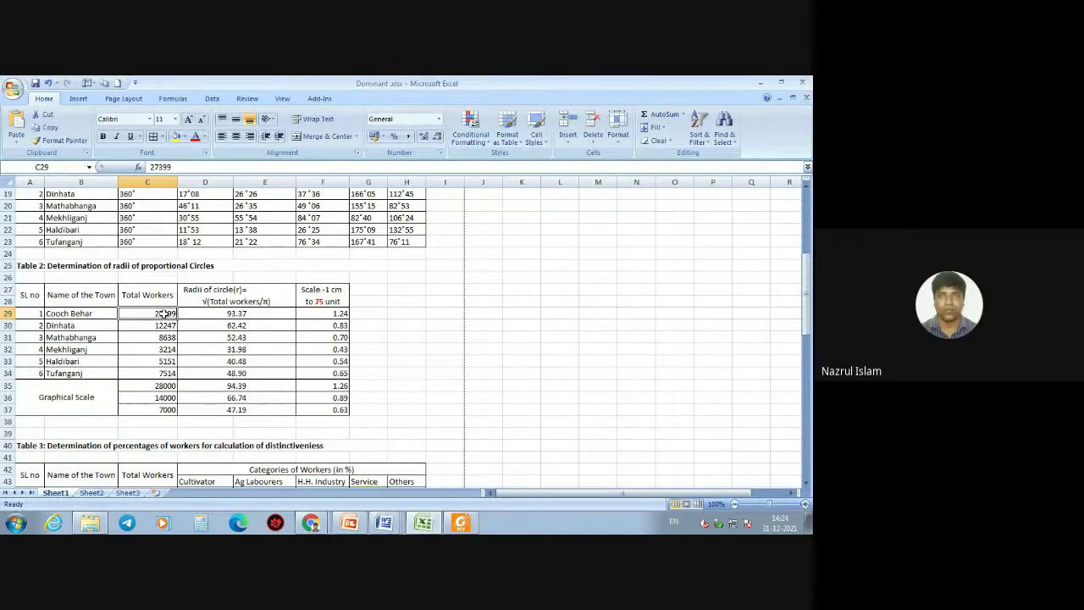
{"action": "mouse_move", "coordinate": [384, 522]}
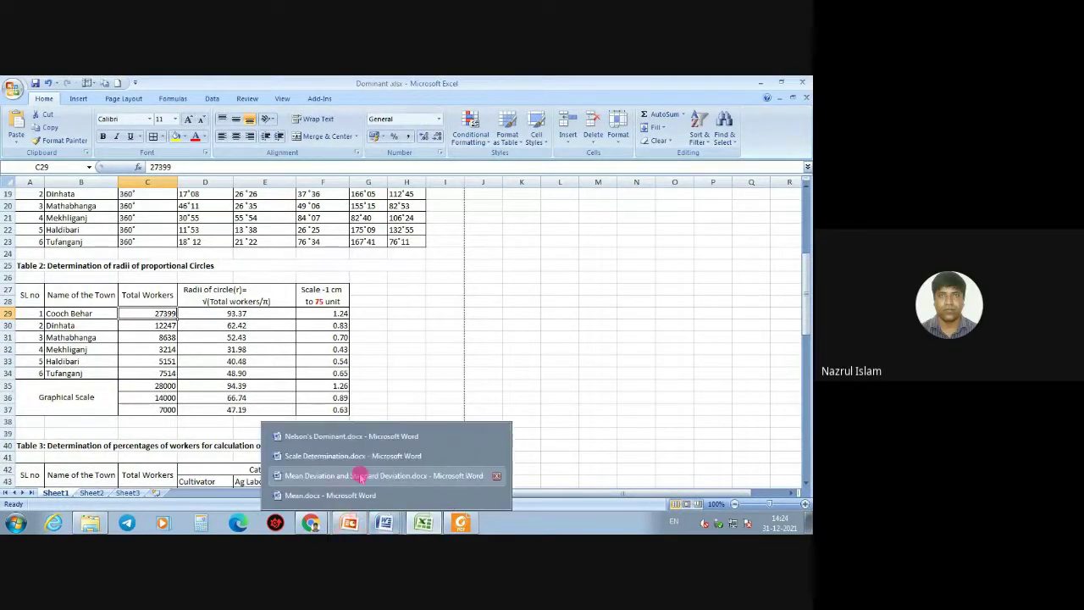
{"action": "left_click", "coordinate": [356, 461]}
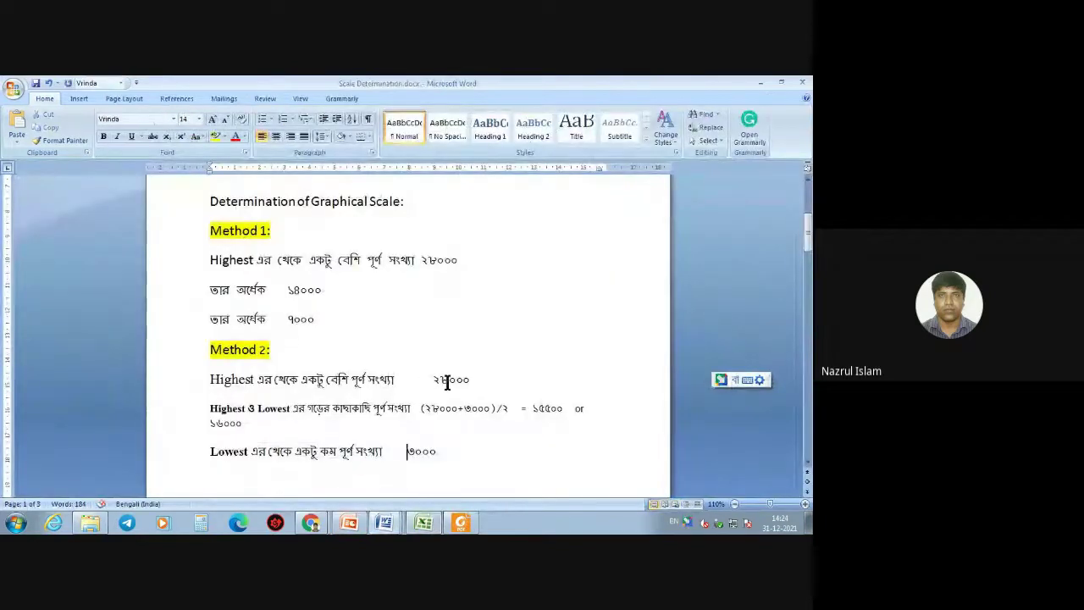
{"action": "mouse_move", "coordinate": [423, 523]}
{"action": "left_click", "coordinate": [431, 497]}
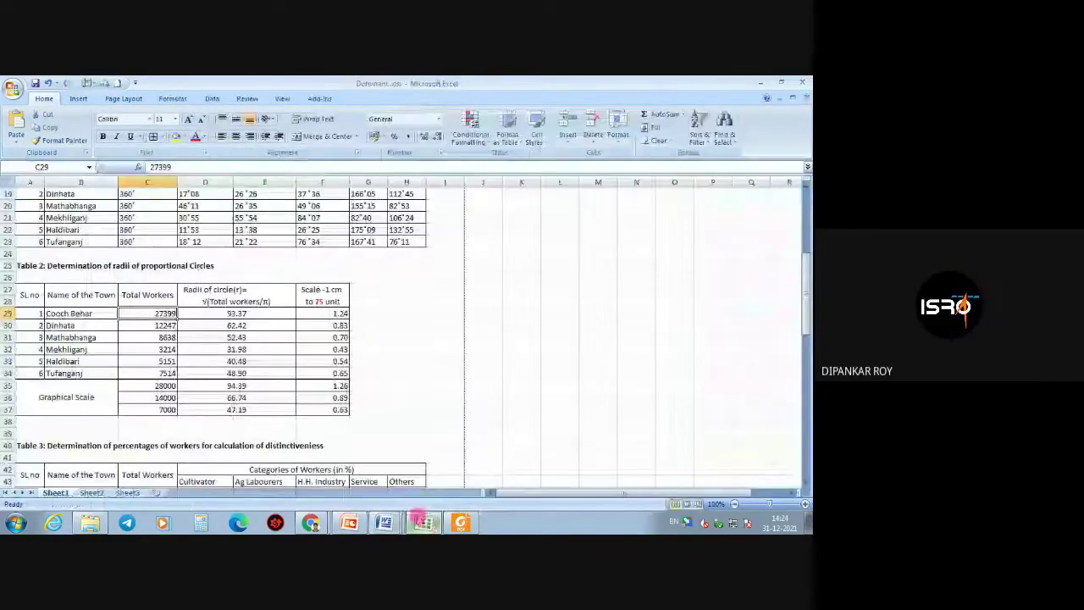
{"action": "left_click", "coordinate": [169, 350]}
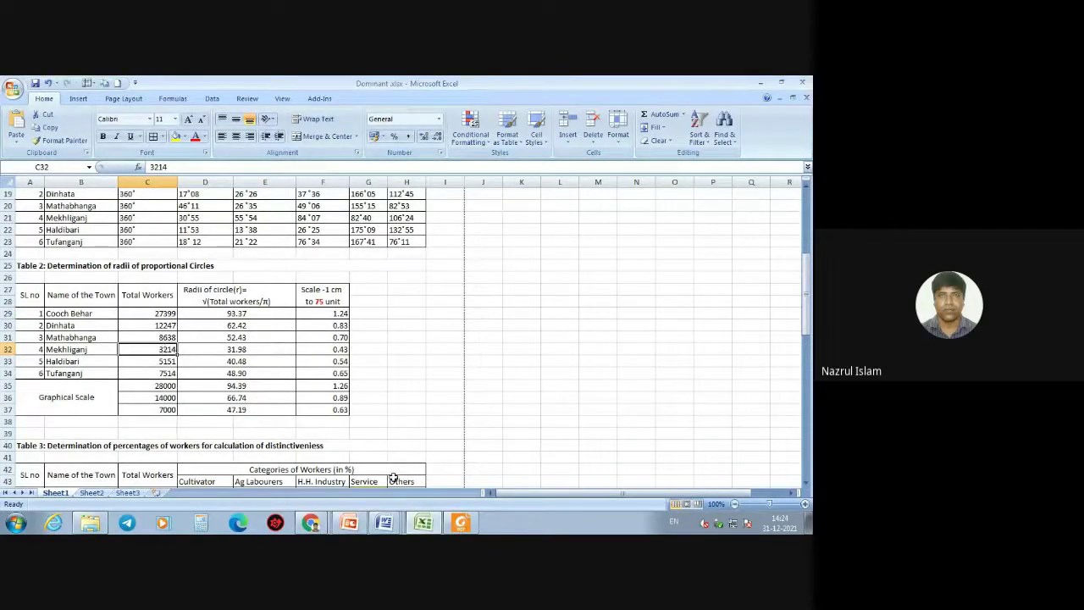
{"action": "mouse_move", "coordinate": [386, 523]}
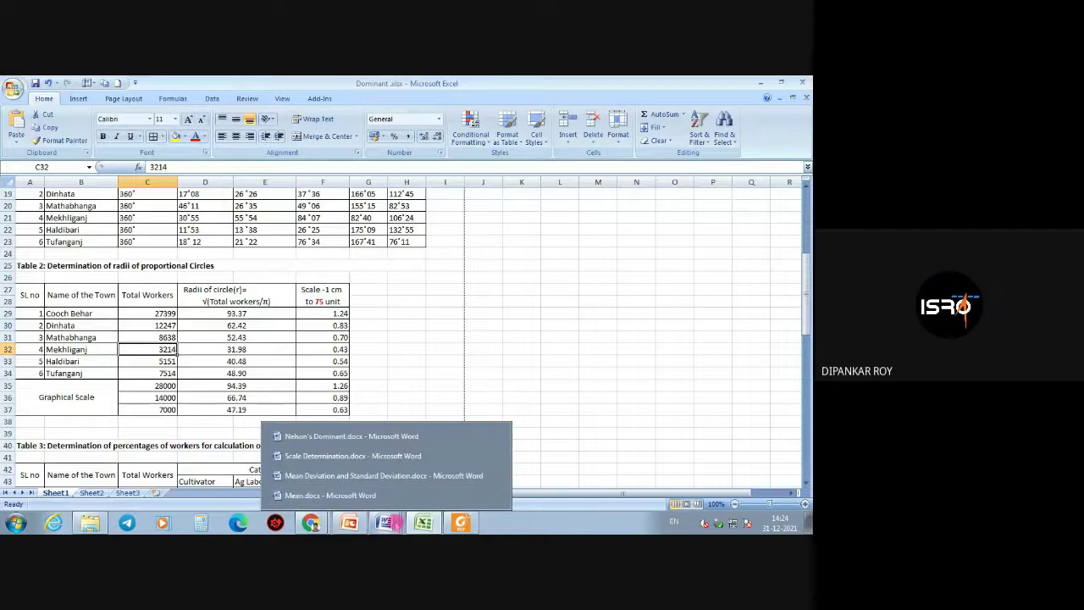
{"action": "left_click", "coordinate": [385, 456]}
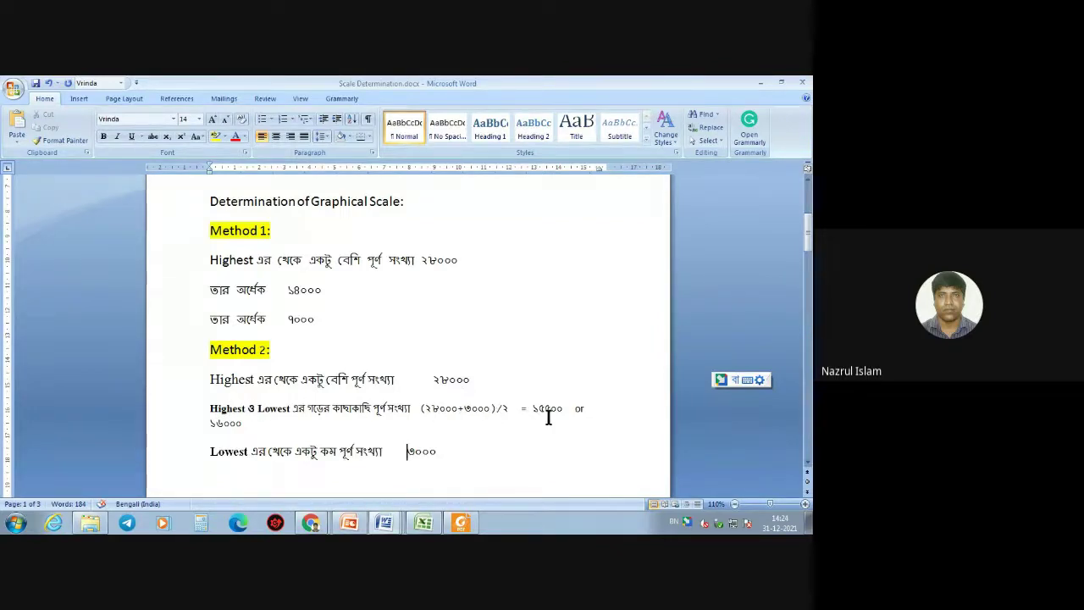
- Examine the average ১৫৫০০ and its rounded alternative ১৬০০০ alongside the other values of Method 2
{"action": "left_click_drag", "start_coordinate": [535, 408], "coordinate": [563, 408]}
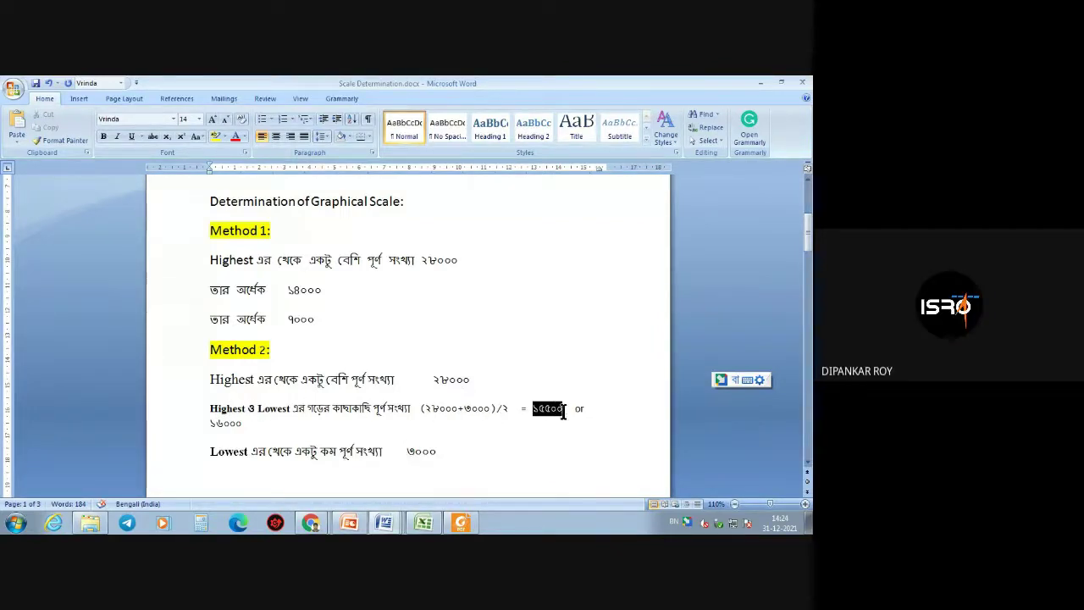
{"action": "left_click", "coordinate": [616, 413]}
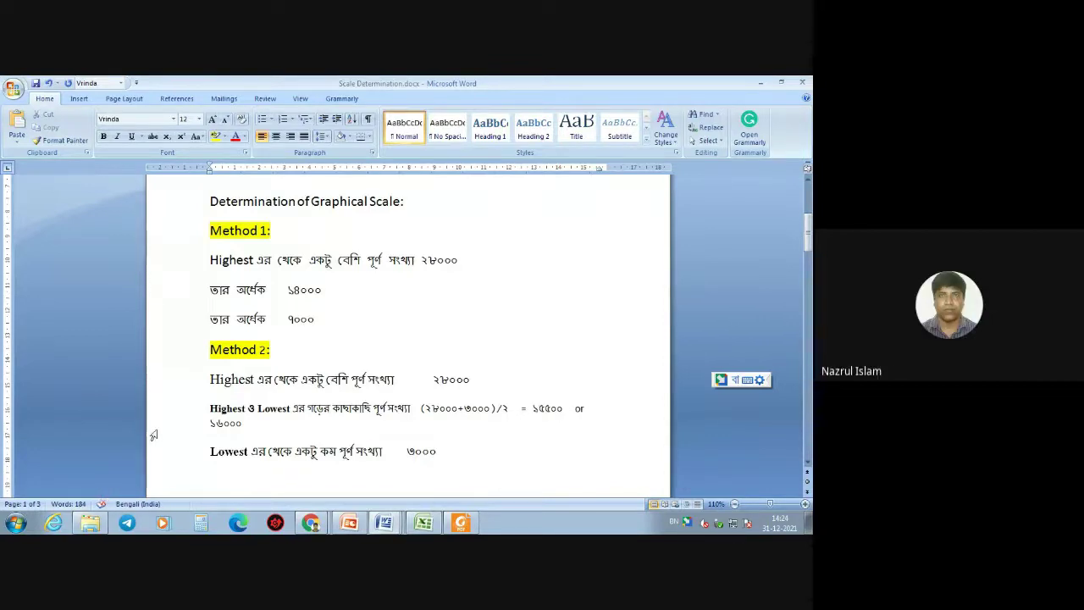
{"action": "left_click", "coordinate": [212, 420]}
{"action": "left_click", "coordinate": [123, 477]}
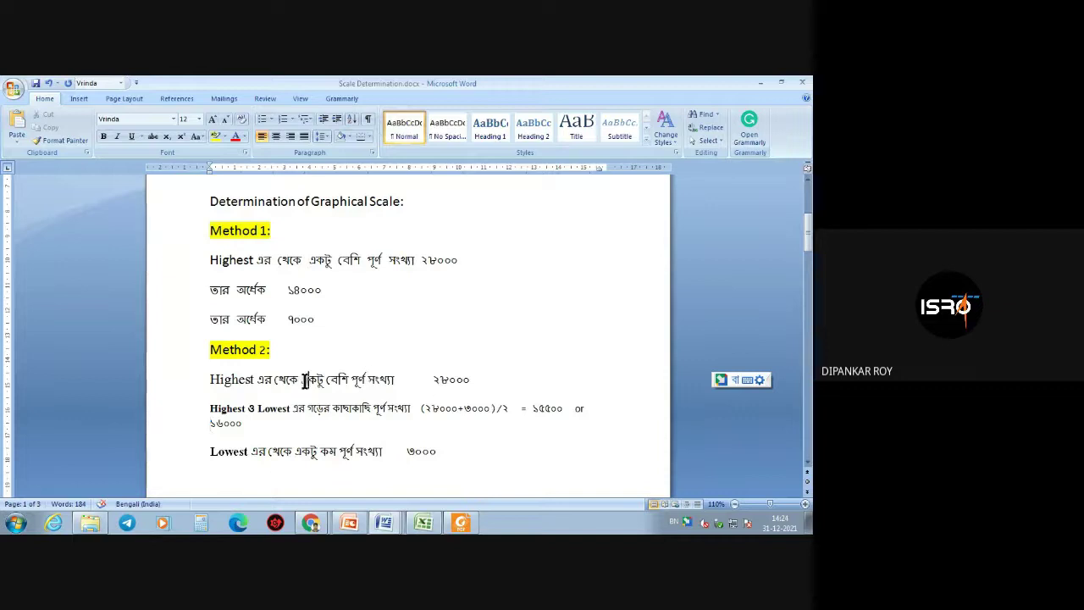
{"action": "left_click", "coordinate": [318, 447]}
{"action": "left_click", "coordinate": [474, 438]}
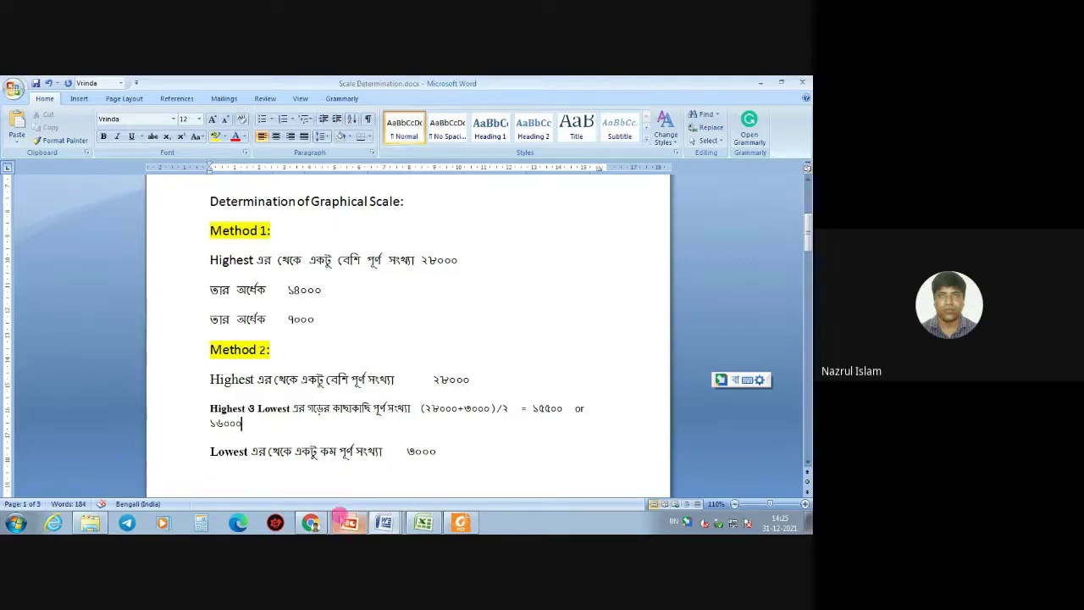
- Examine Table 2's Graphical Scale rows in the Dominant Excel workbook and the graphical scale drawn on the mapping slide in PowerPoint
{"action": "mouse_move", "coordinate": [350, 522]}
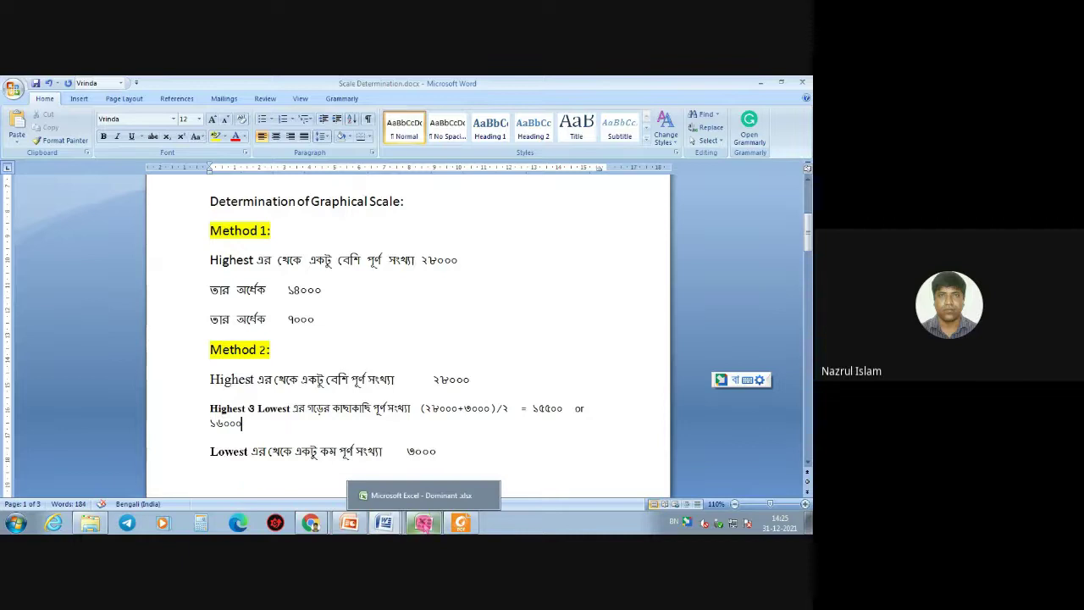
{"action": "left_click", "coordinate": [424, 523]}
{"action": "scroll", "coordinate": [141, 409], "scroll_direction": "down", "scroll_amount": 1}
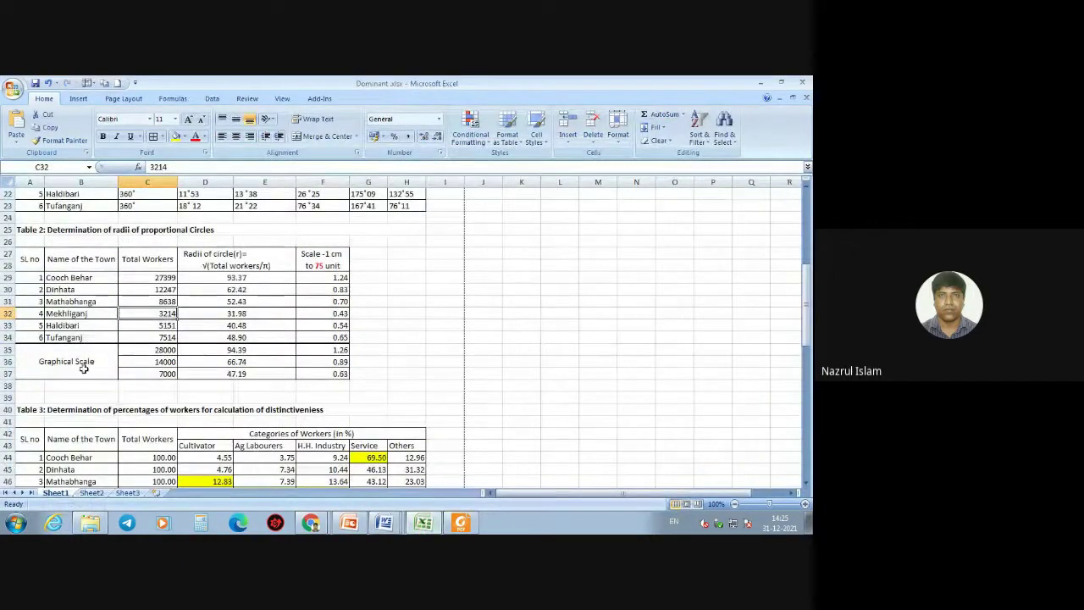
{"action": "left_click_drag", "start_coordinate": [79, 360], "coordinate": [322, 358]}
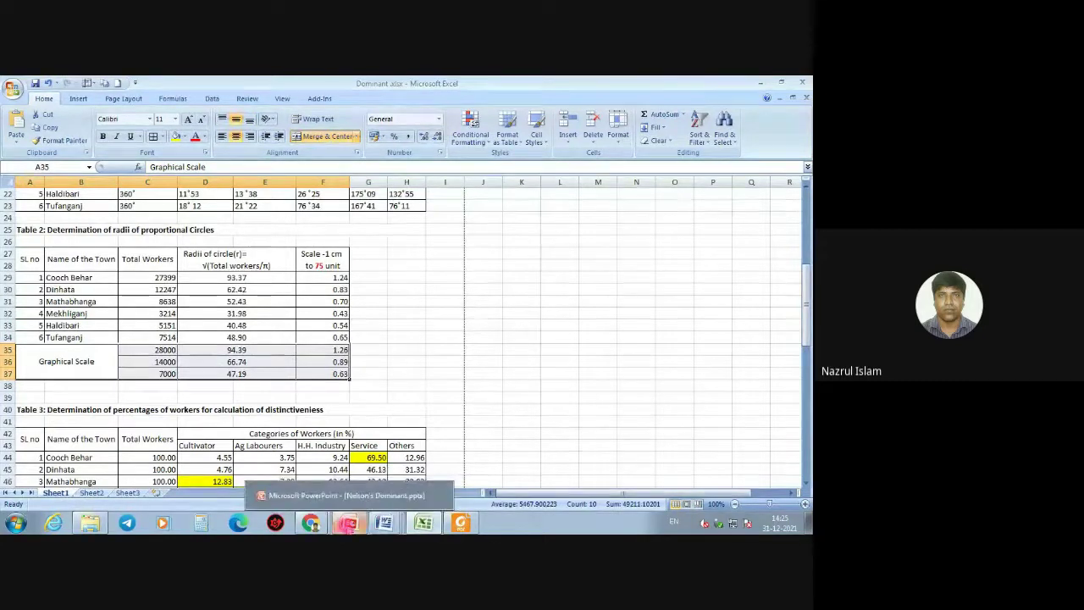
{"action": "left_click", "coordinate": [349, 523]}
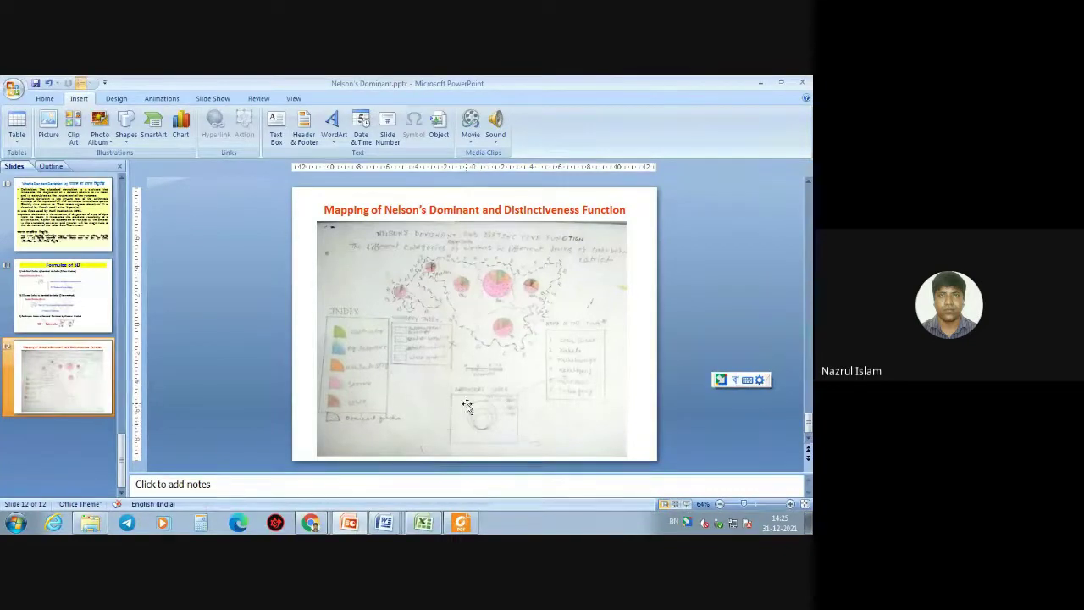
{"action": "mouse_move", "coordinate": [345, 523]}
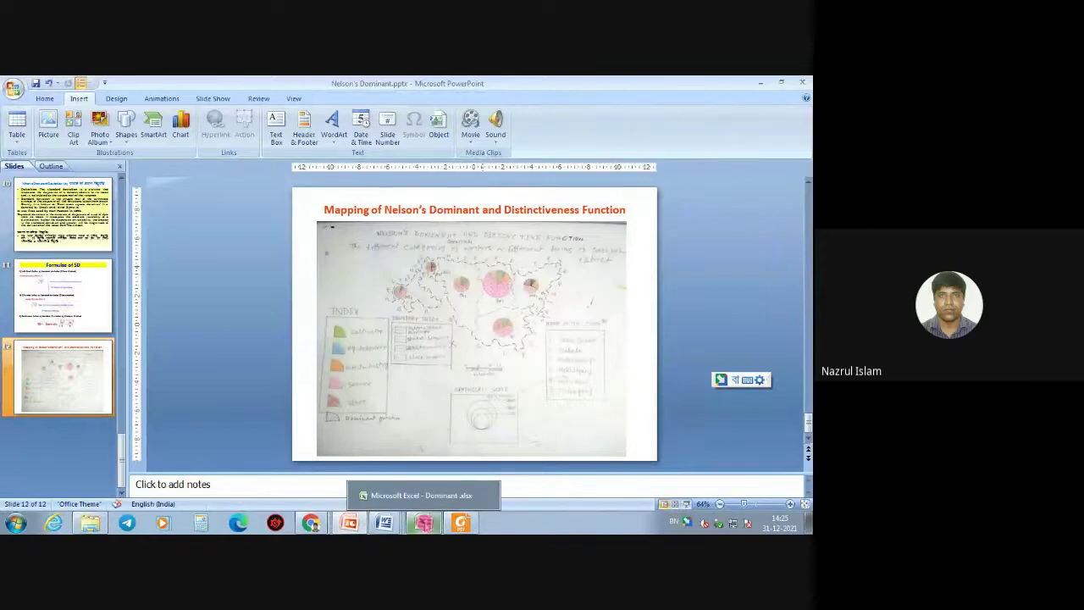
- In the Dominant Excel workbook, highlight Table 1's Service degree values for Cooch Behar, Dinhata and Mathabhanga in yellow
{"action": "left_click", "coordinate": [423, 522]}
{"action": "scroll", "coordinate": [123, 418], "scroll_direction": "down", "scroll_amount": 4}
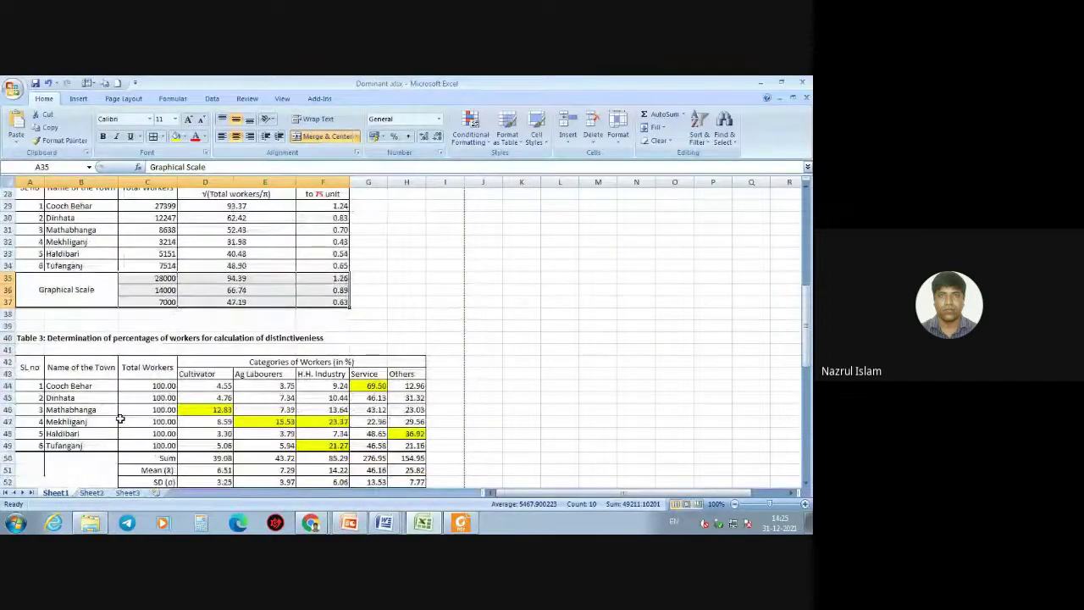
{"action": "scroll", "coordinate": [120, 418], "scroll_direction": "down", "scroll_amount": 1}
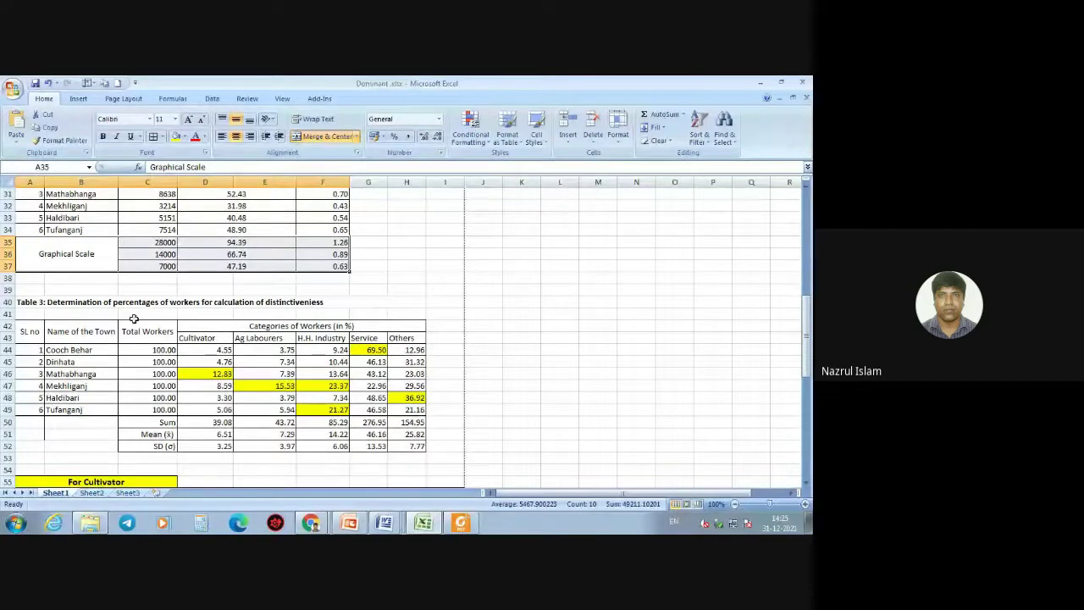
{"action": "scroll", "coordinate": [201, 290], "scroll_direction": "up", "scroll_amount": 3}
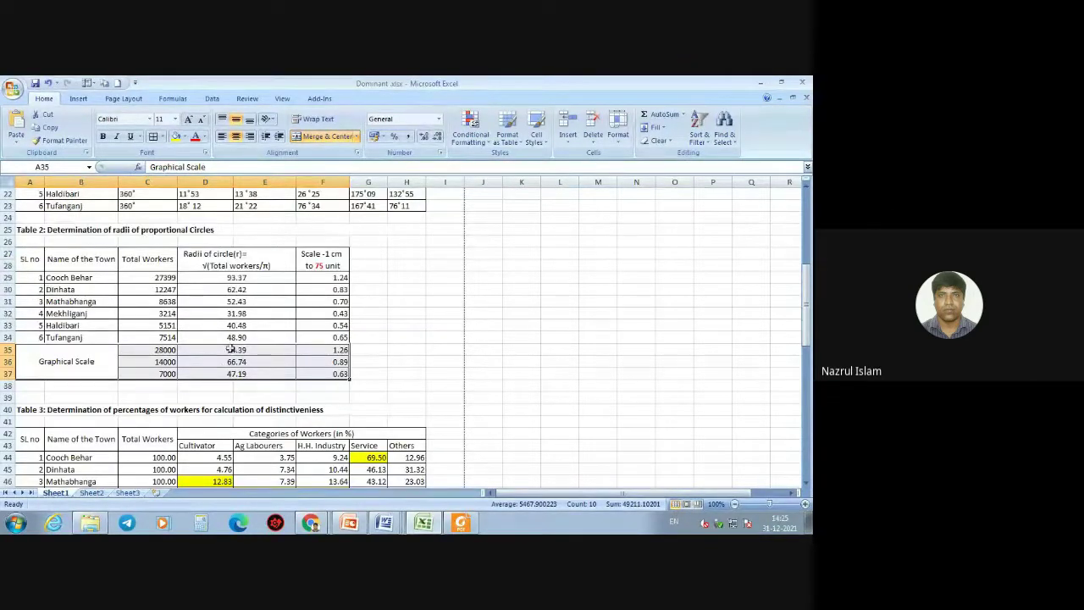
{"action": "scroll", "coordinate": [230, 343], "scroll_direction": "up", "scroll_amount": 3}
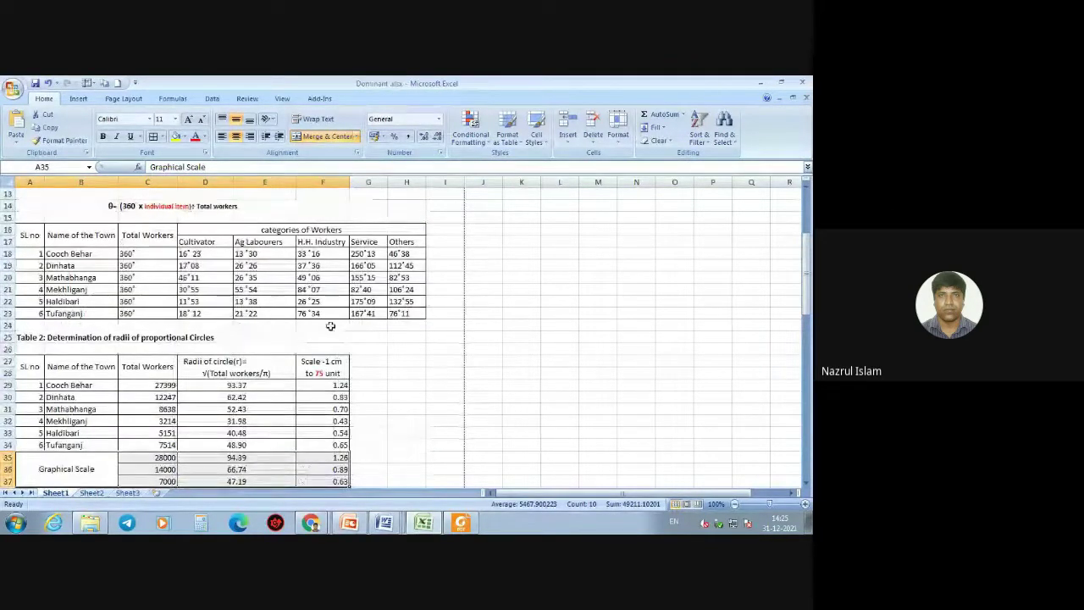
{"action": "left_click", "coordinate": [372, 253]}
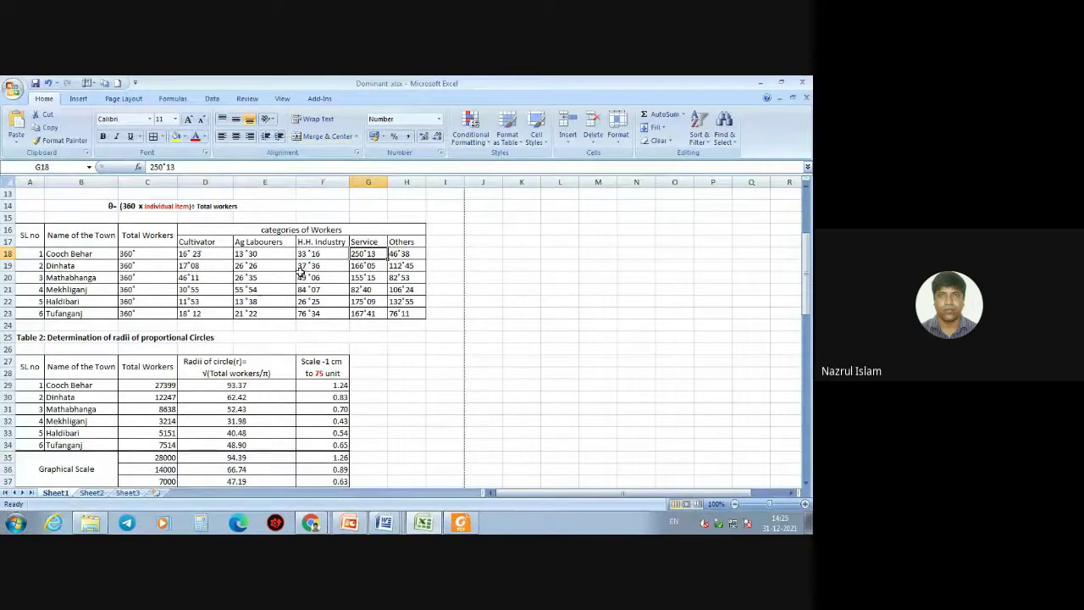
{"action": "left_click", "coordinate": [175, 136]}
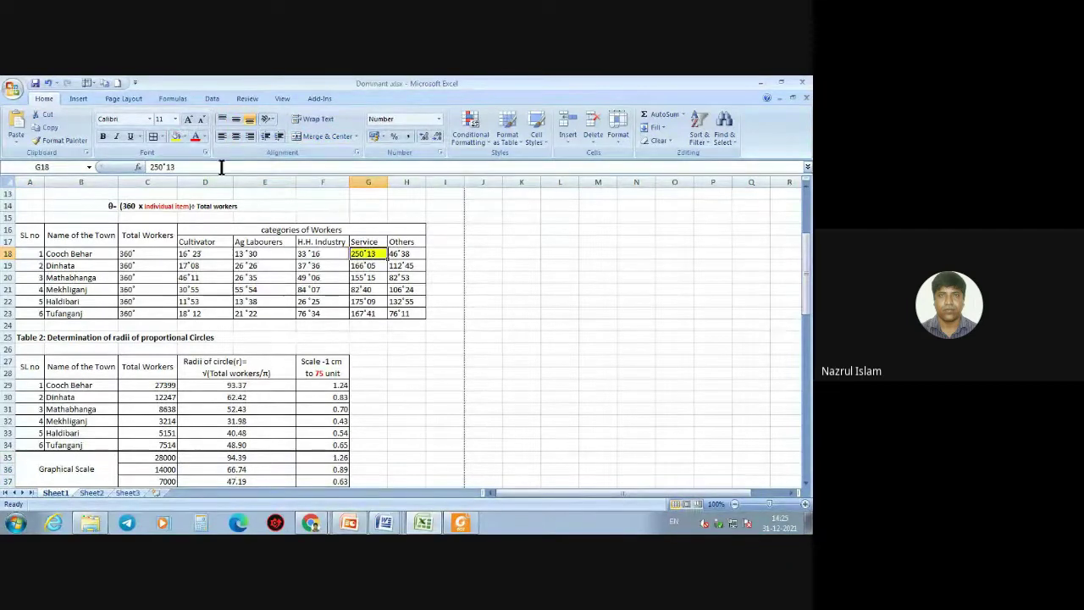
{"action": "left_click", "coordinate": [368, 268]}
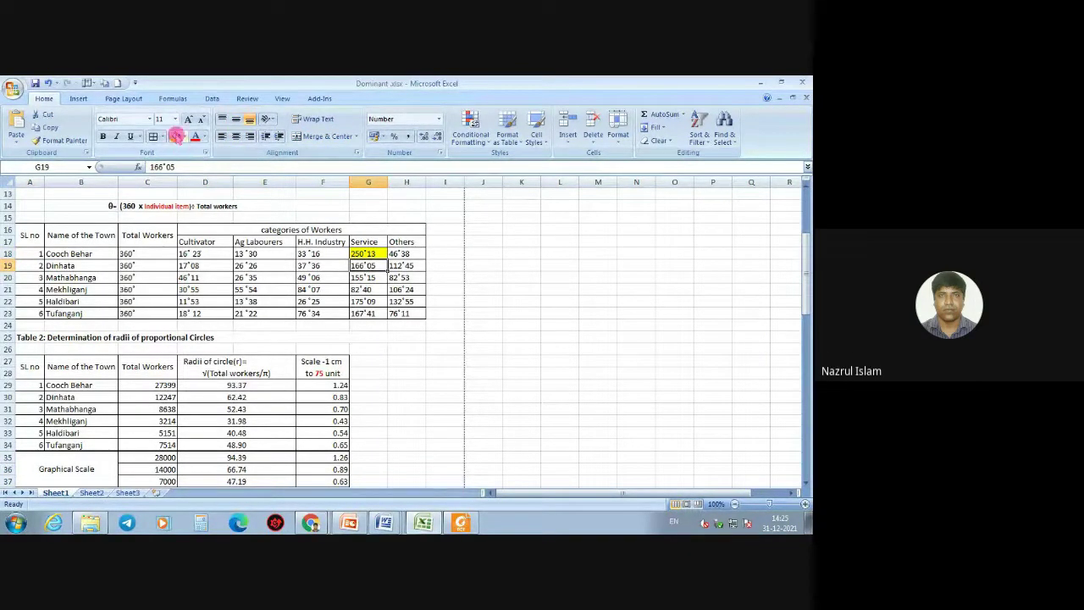
{"action": "left_click", "coordinate": [176, 137]}
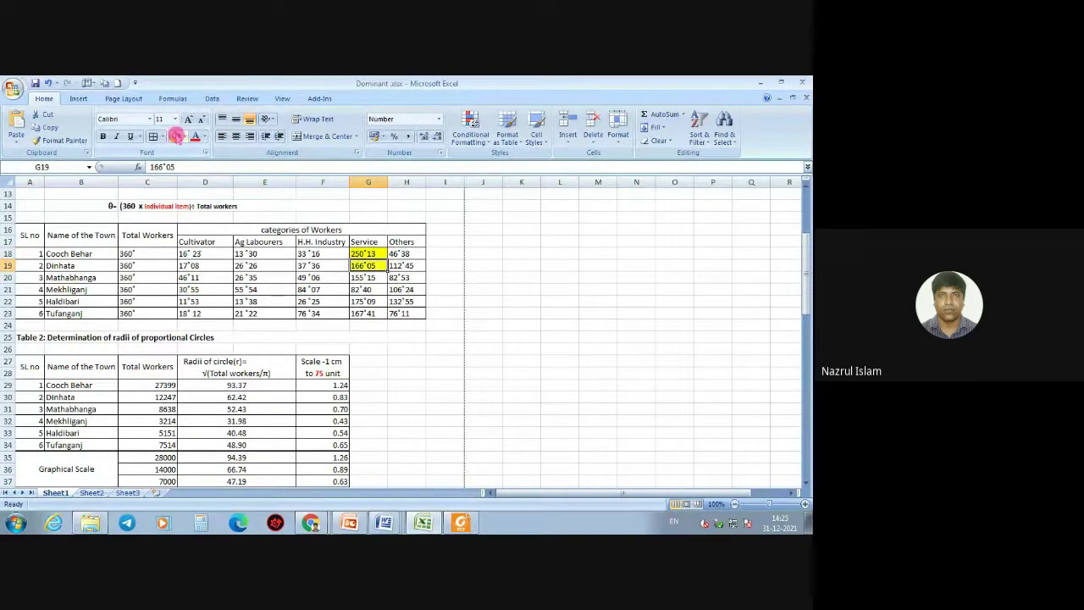
{"action": "left_click", "coordinate": [364, 277]}
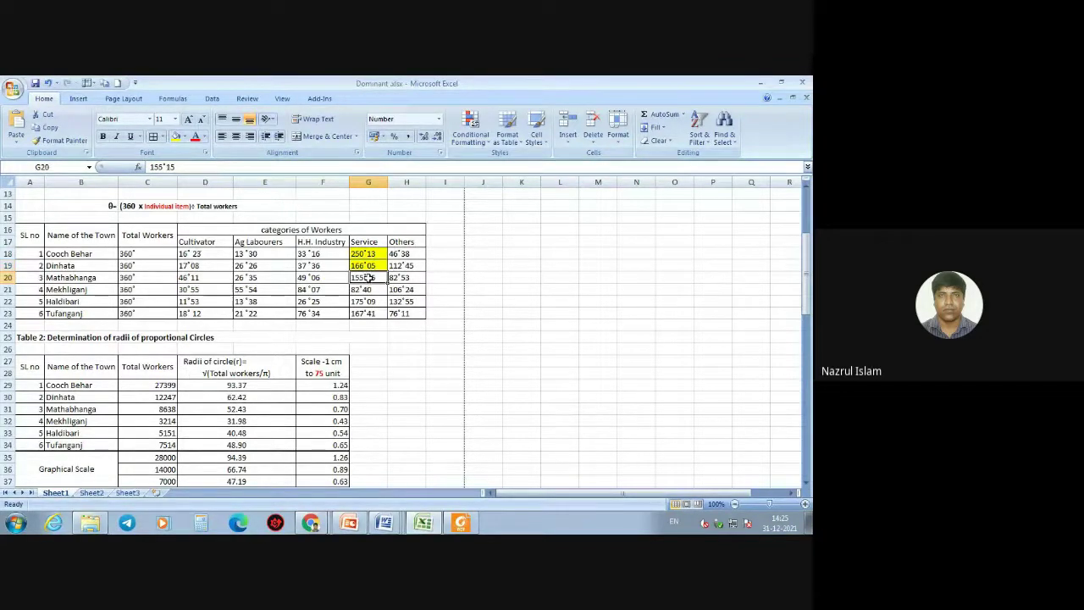
{"action": "left_click", "coordinate": [175, 137]}
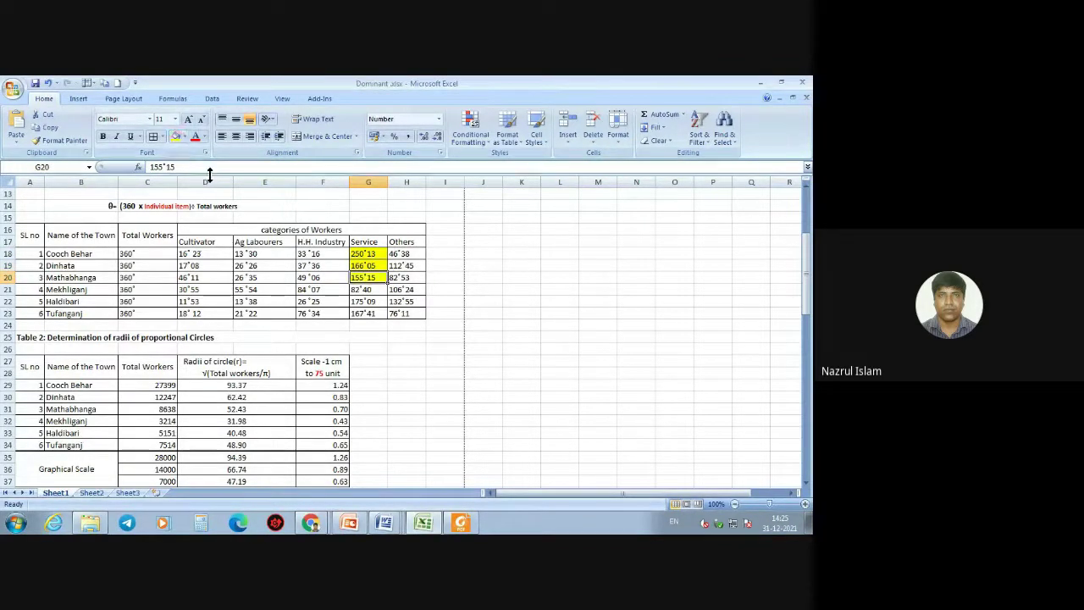
- Highlight Mekhliganj's Others value and the Service values of Haldibari and Tufanganj in Table 1 in yellow
{"action": "left_click", "coordinate": [411, 289]}
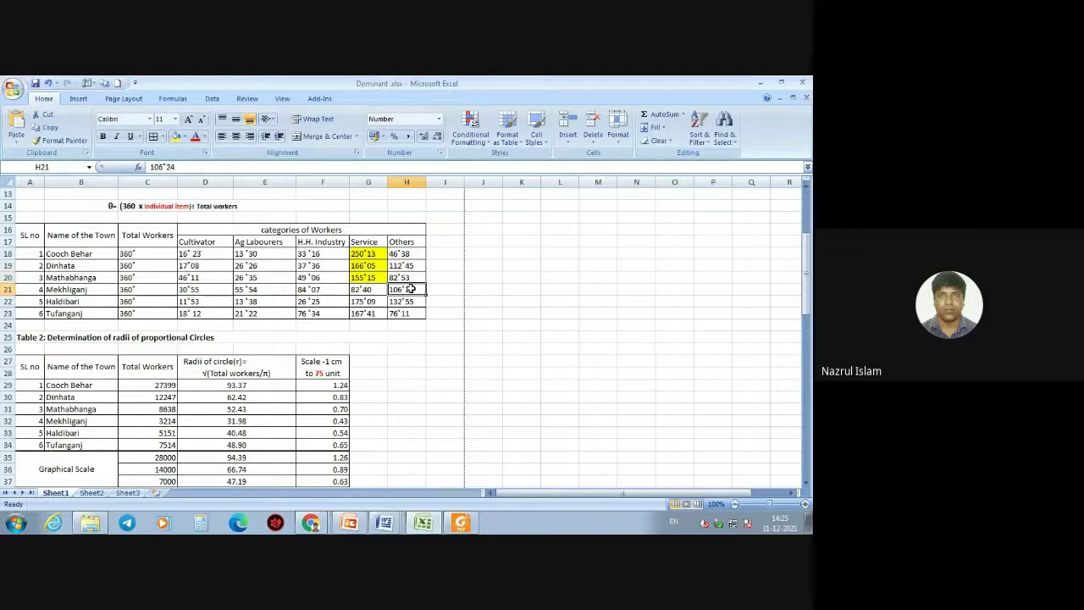
{"action": "left_click", "coordinate": [175, 137]}
{"action": "left_click", "coordinate": [176, 137]}
{"action": "left_click", "coordinate": [370, 313]}
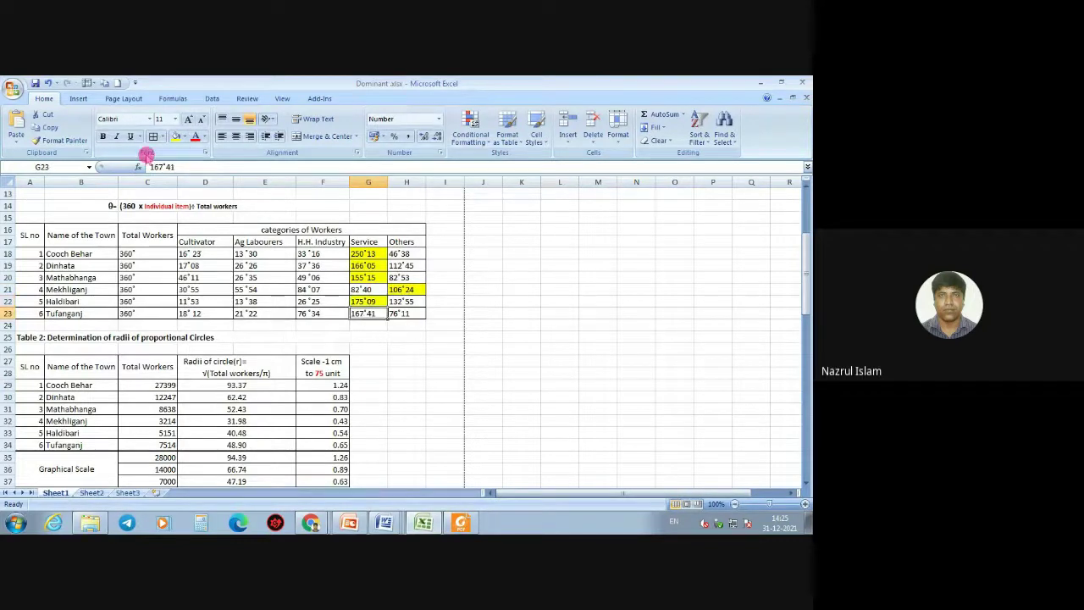
{"action": "left_click", "coordinate": [176, 137]}
{"action": "left_click", "coordinate": [405, 376]}
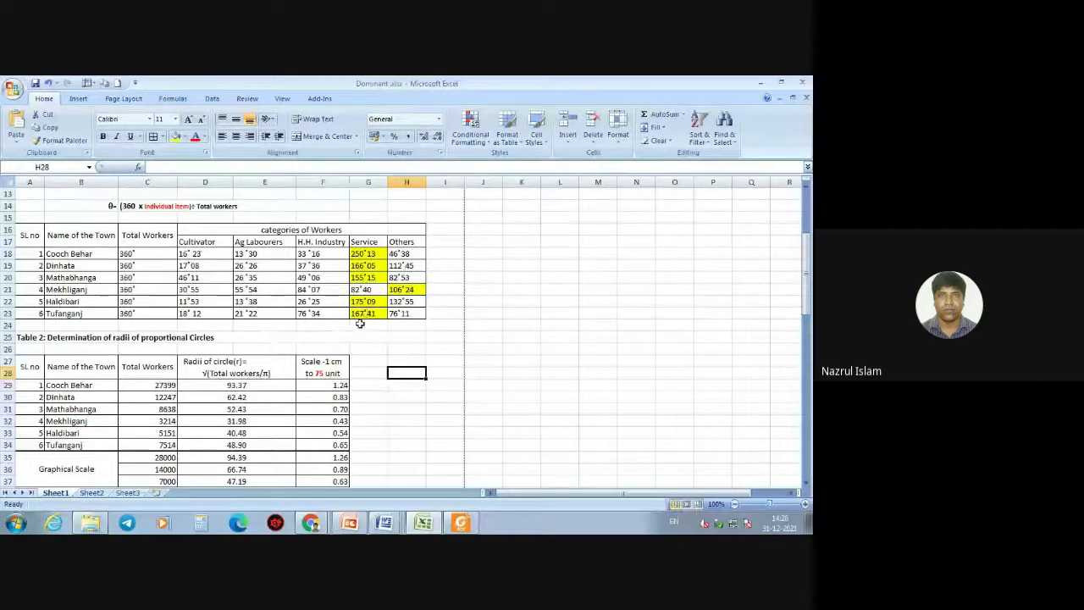
- Review the source data and Table 1's Service and Others degree values for all six towns
{"action": "scroll", "coordinate": [196, 285], "scroll_direction": "up", "scroll_amount": 4}
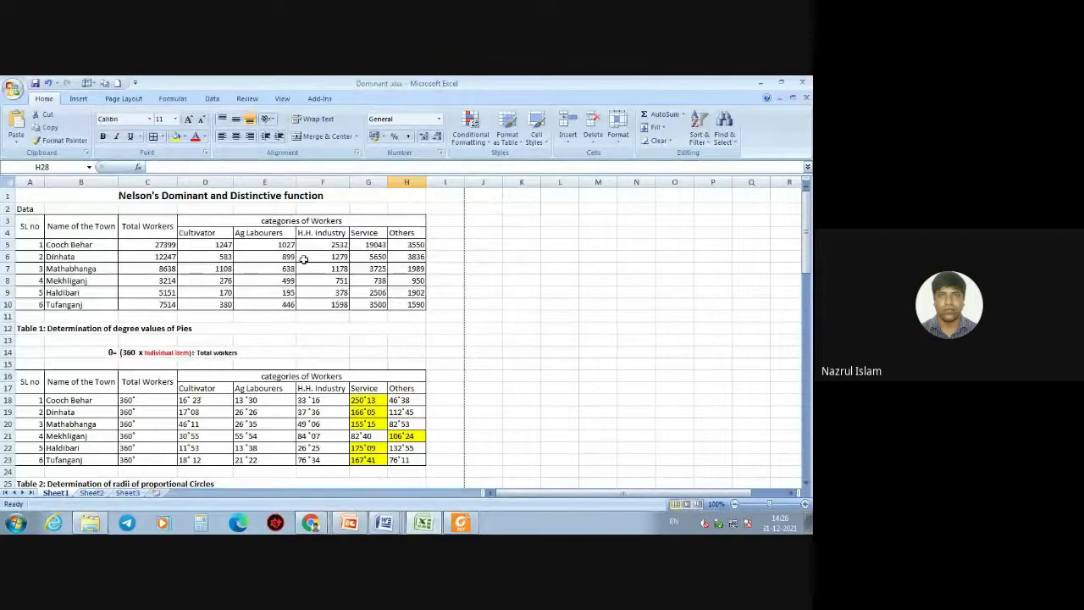
{"action": "scroll", "coordinate": [326, 330], "scroll_direction": "down", "scroll_amount": 2}
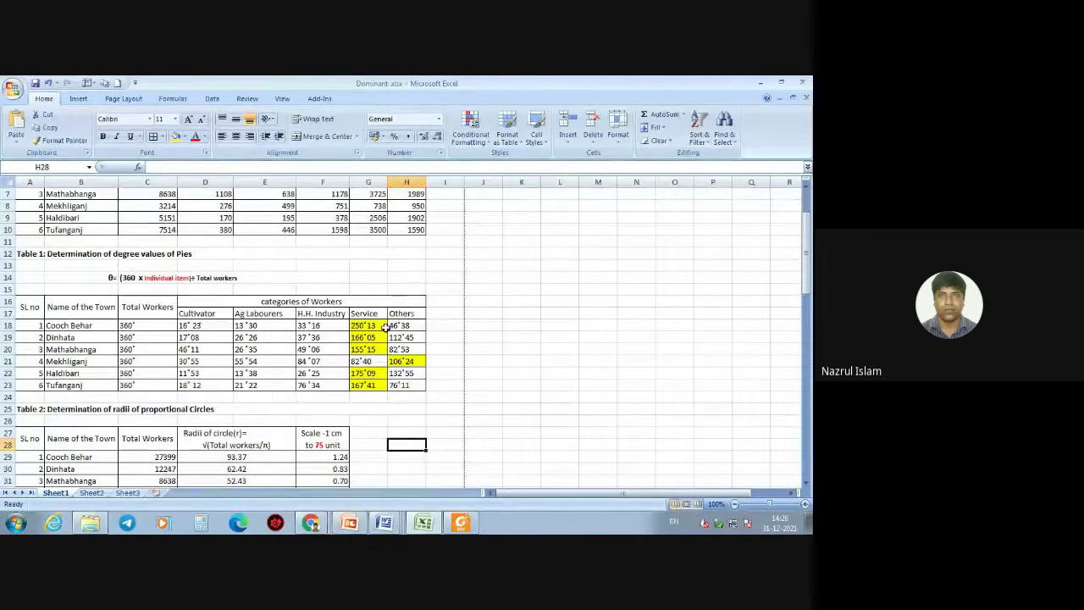
{"action": "left_click_drag", "start_coordinate": [368, 325], "coordinate": [408, 384]}
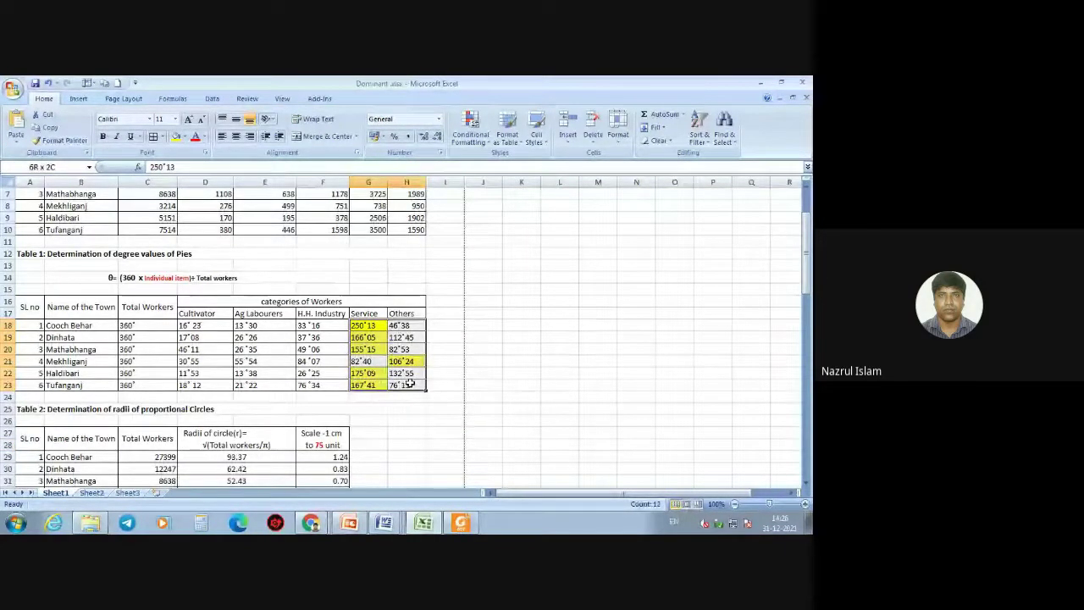
- Examine Table 3's worker percentages across the Cultivator, Ag Labourers, H.H. Industry, Service and Others categories
{"action": "scroll", "coordinate": [408, 384], "scroll_direction": "down", "scroll_amount": 9}
{"action": "scroll", "coordinate": [305, 351], "scroll_direction": "down", "scroll_amount": 5}
{"action": "scroll", "coordinate": [305, 351], "scroll_direction": "up", "scroll_amount": 4}
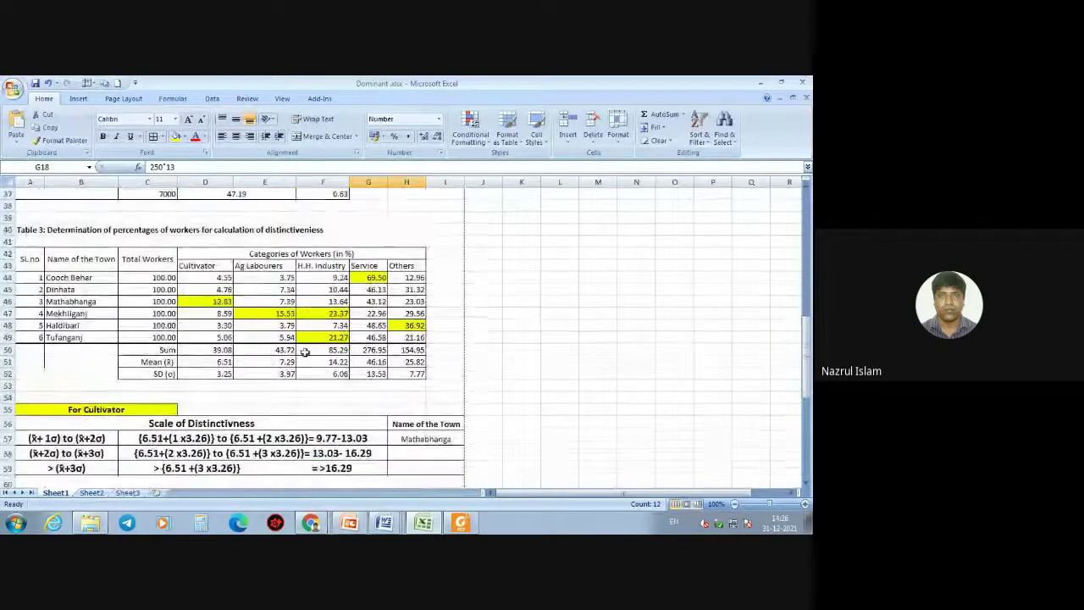
{"action": "scroll", "coordinate": [305, 352], "scroll_direction": "up", "scroll_amount": 1}
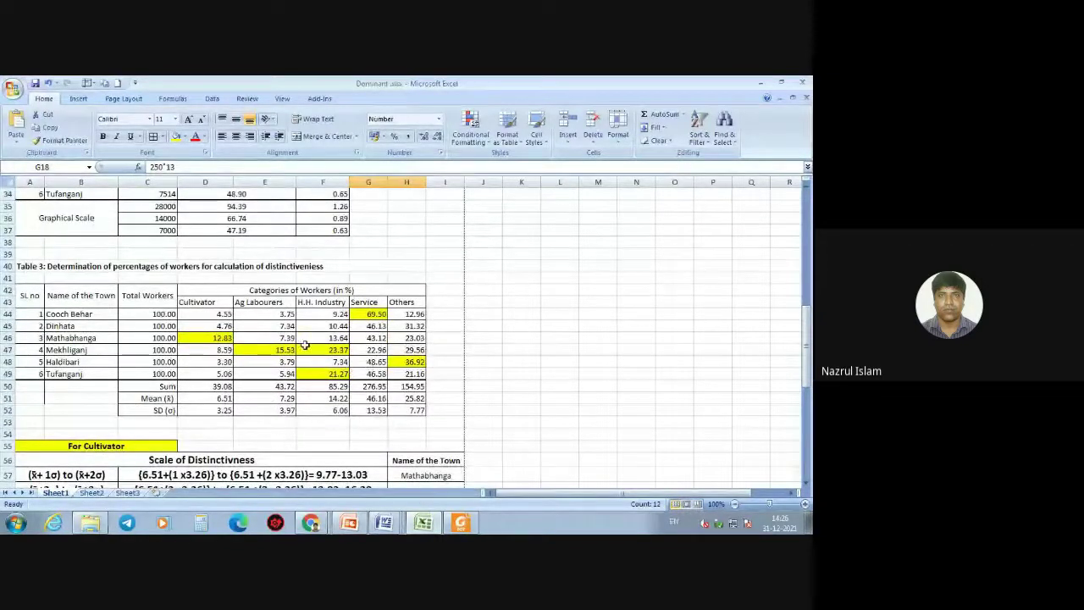
{"action": "scroll", "coordinate": [305, 344], "scroll_direction": "up", "scroll_amount": 3}
{"action": "scroll", "coordinate": [292, 343], "scroll_direction": "down", "scroll_amount": 2}
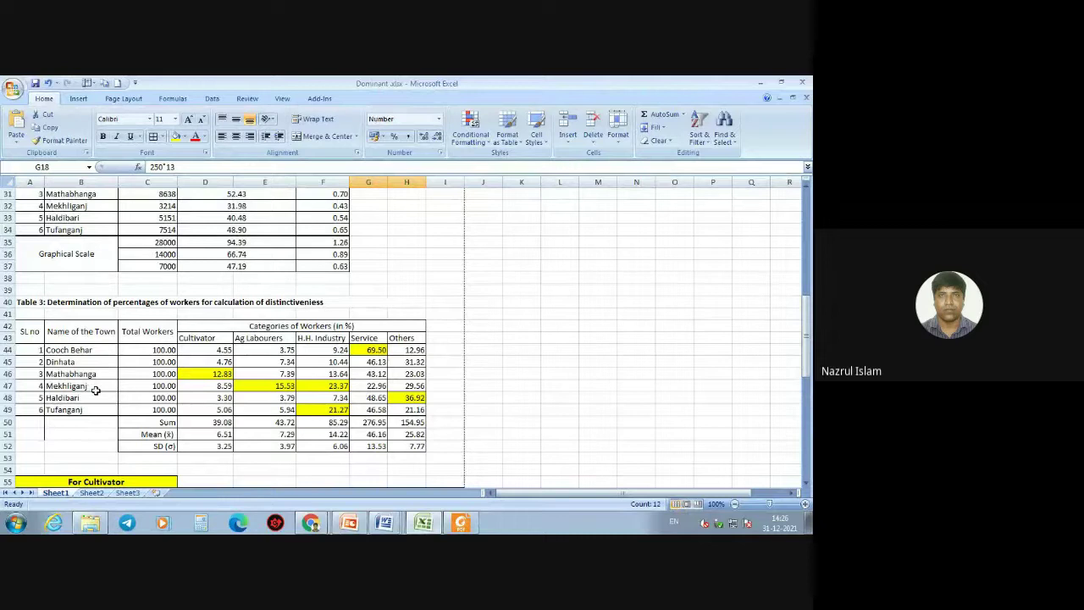
{"action": "left_click", "coordinate": [197, 338]}
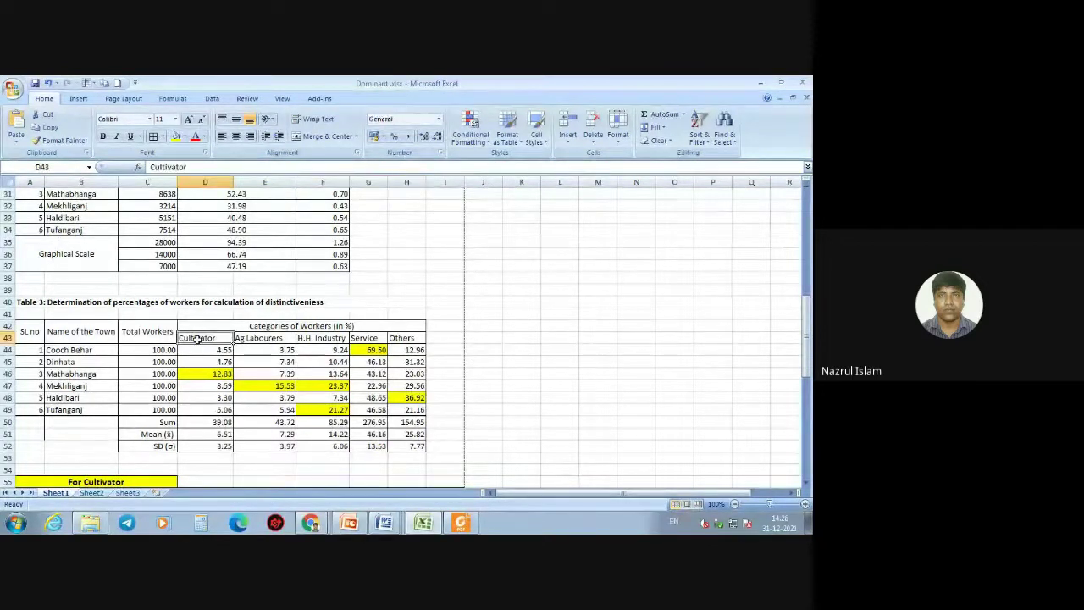
{"action": "left_click", "coordinate": [258, 339]}
{"action": "left_click", "coordinate": [329, 339]}
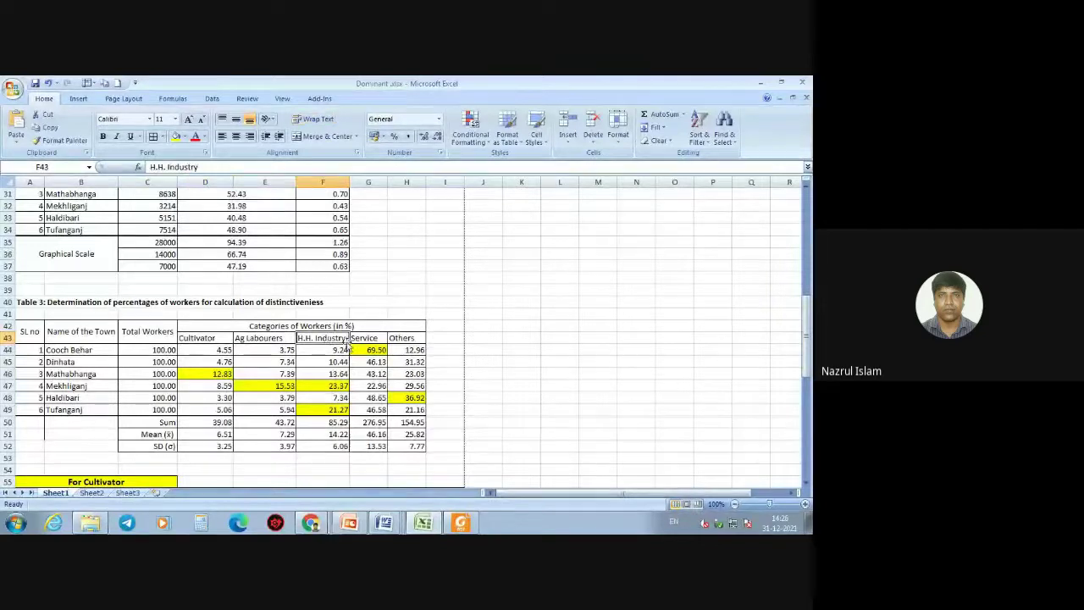
{"action": "left_click", "coordinate": [369, 341]}
{"action": "left_click", "coordinate": [403, 337]}
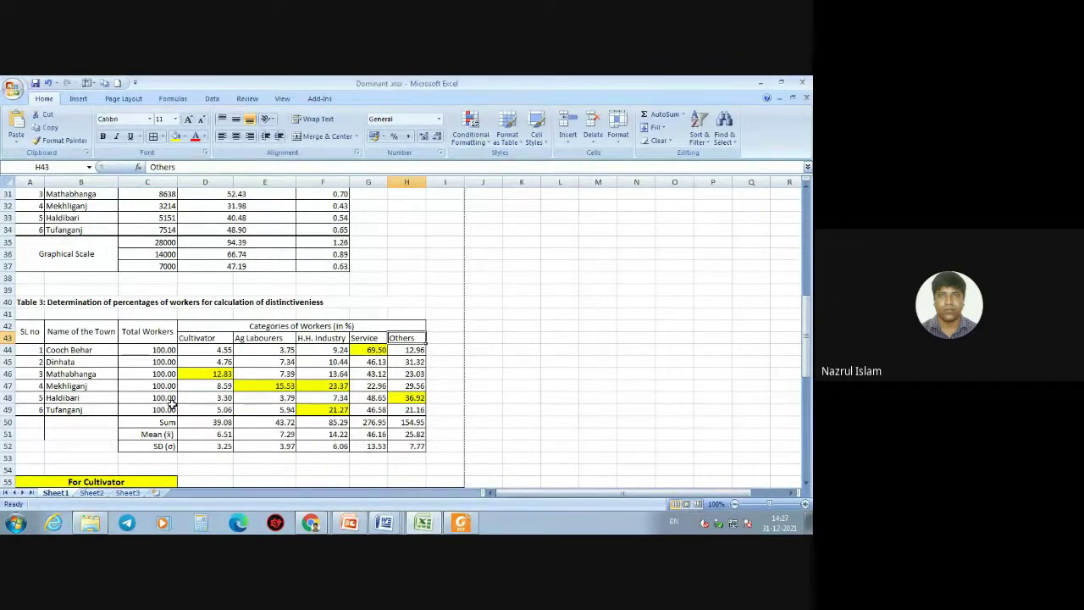
- Compare Cooch Behar's Total Workers and Cultivator figures in the source data table
{"action": "scroll", "coordinate": [199, 359], "scroll_direction": "up", "scroll_amount": 6}
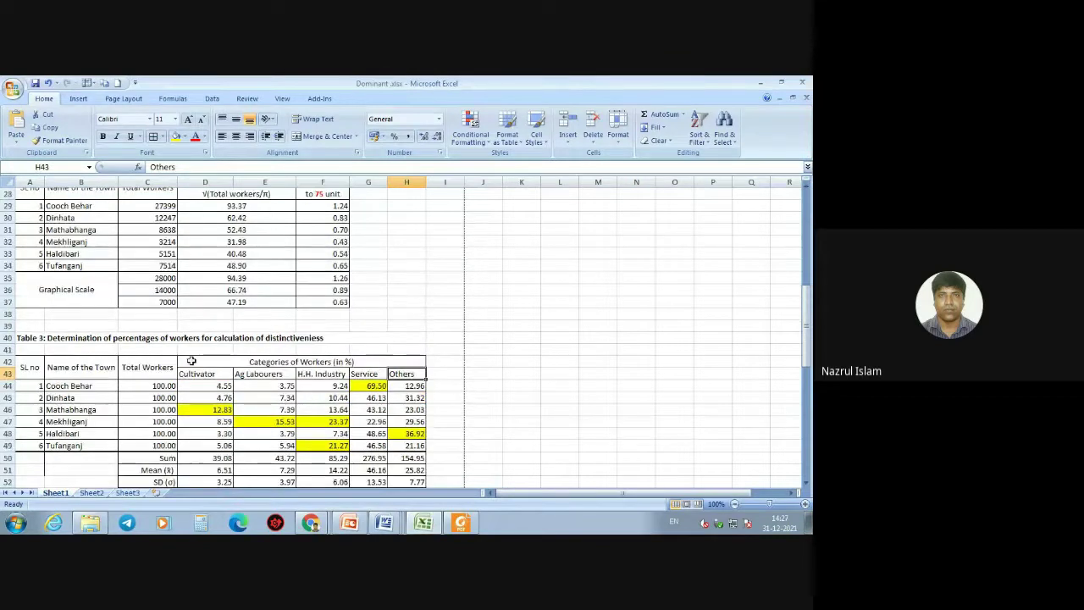
{"action": "scroll", "coordinate": [149, 240], "scroll_direction": "up", "scroll_amount": 4}
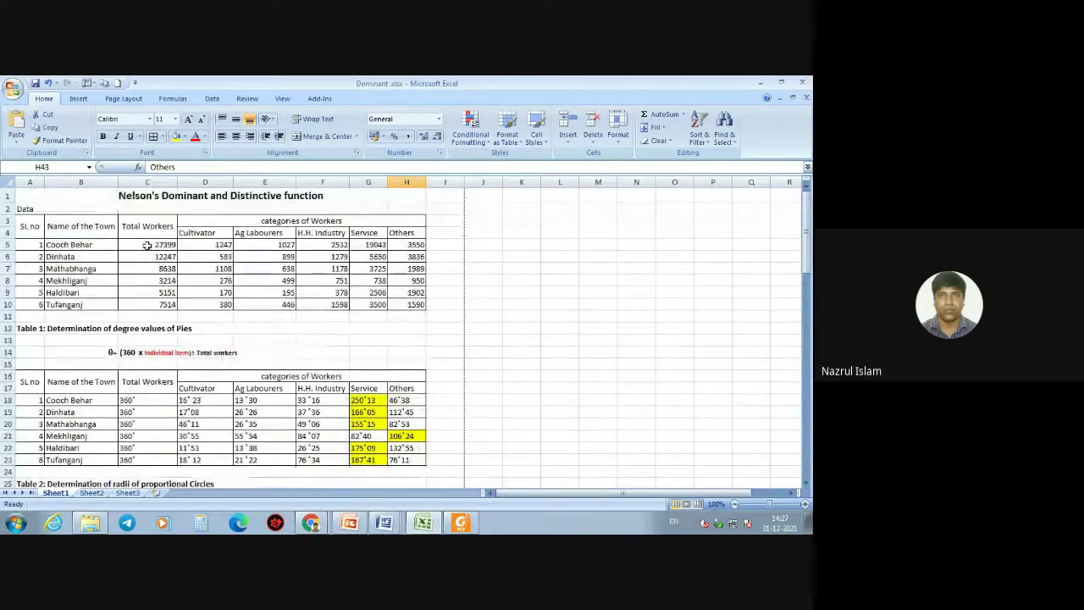
{"action": "left_click", "coordinate": [225, 244]}
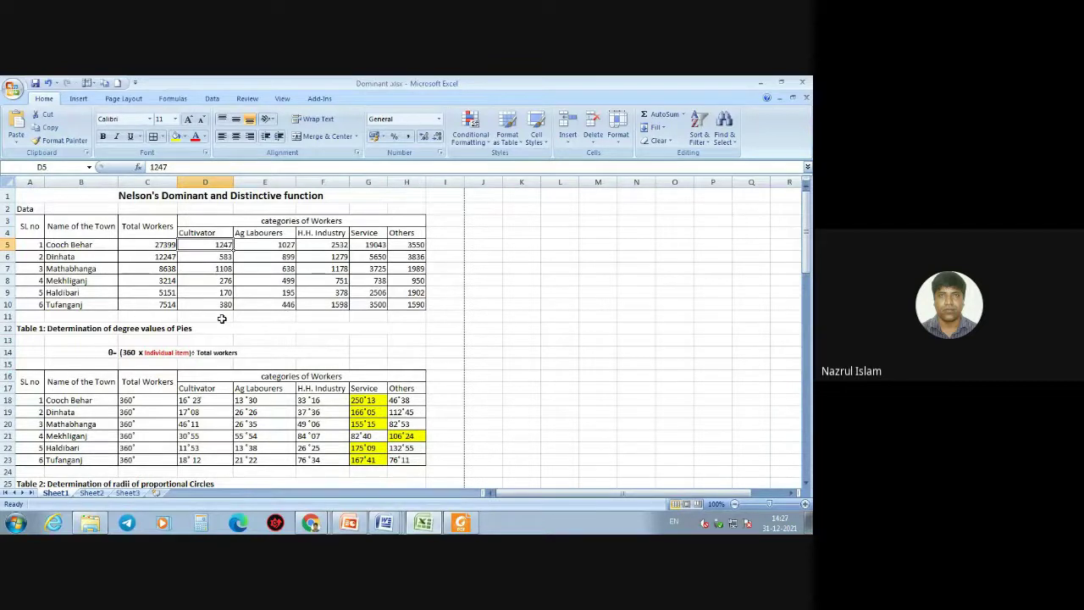
{"action": "left_click", "coordinate": [169, 244]}
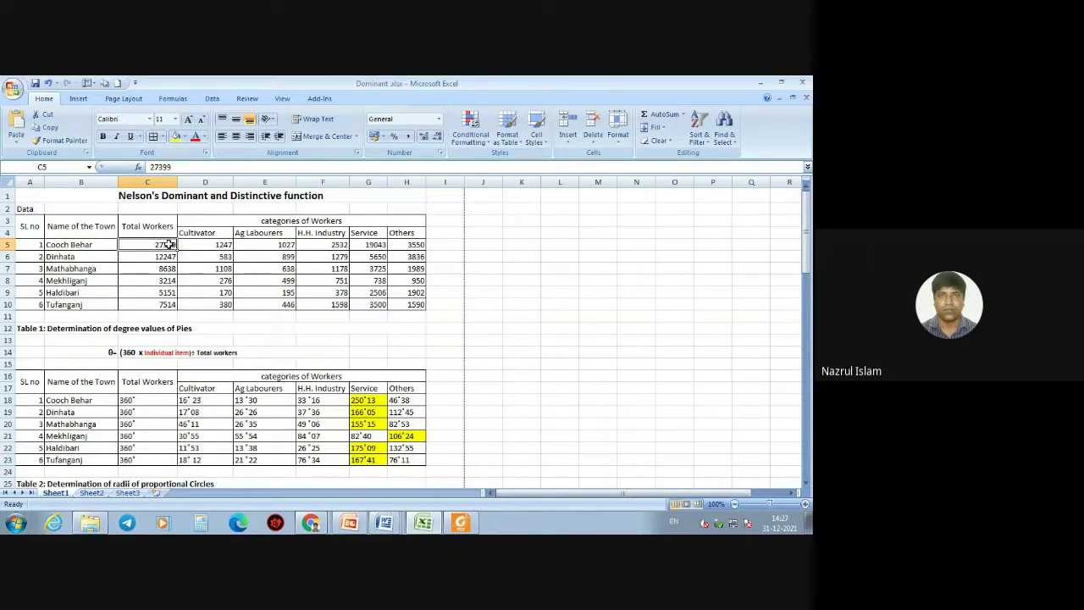
{"action": "left_click", "coordinate": [225, 244]}
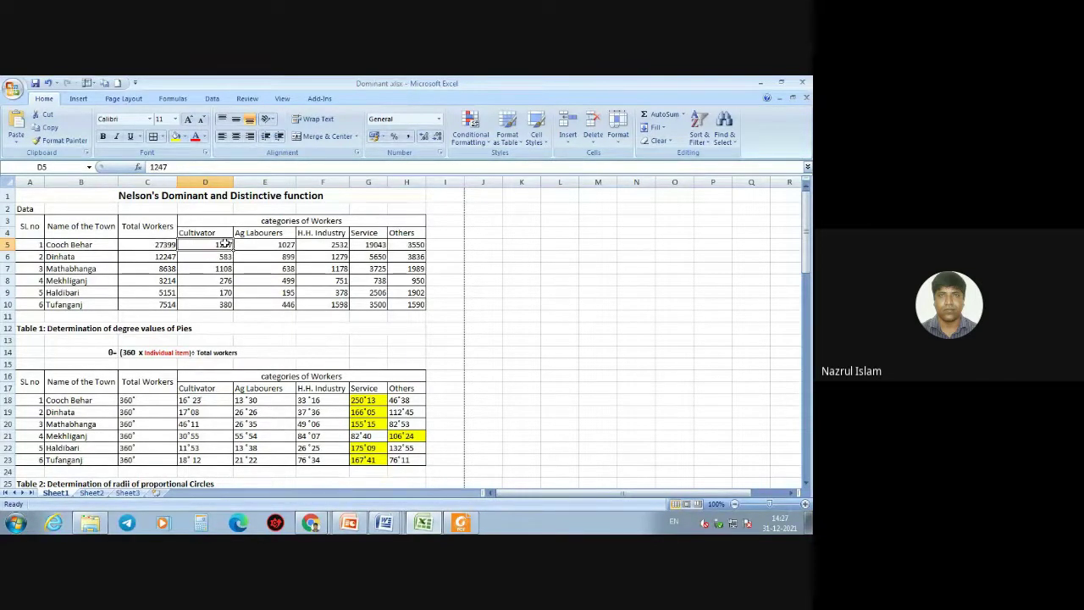
{"action": "left_click", "coordinate": [161, 244]}
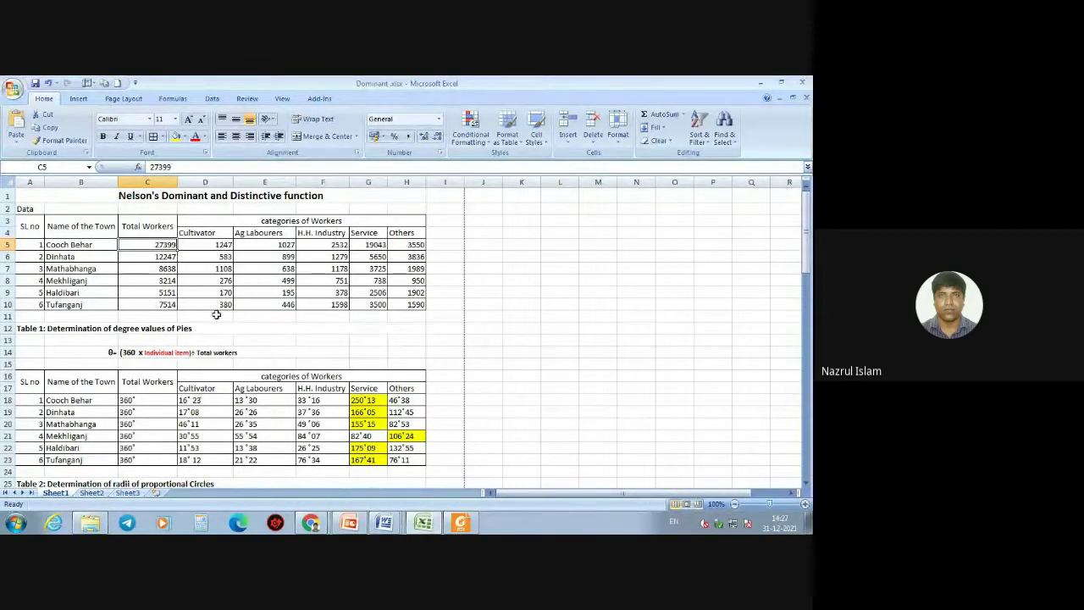
- Inspect the formula behind Cooch Behar's Cultivator percentage in Table 3 and trace its C5 and D5 references to the source data
{"action": "scroll", "coordinate": [216, 314], "scroll_direction": "down", "scroll_amount": 9}
{"action": "left_click", "coordinate": [225, 386]}
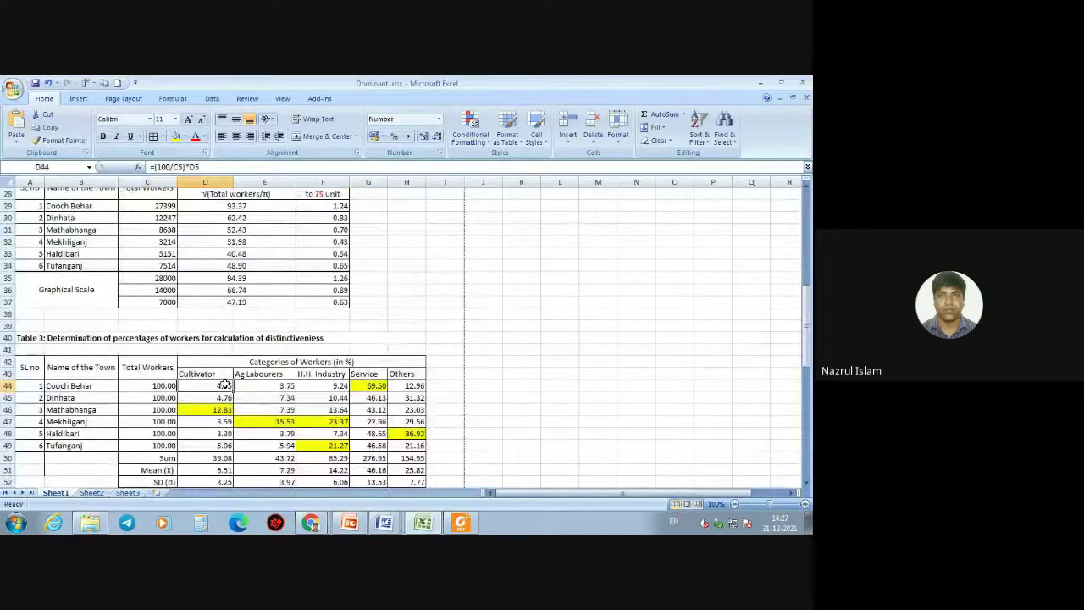
{"action": "left_click", "coordinate": [168, 167]}
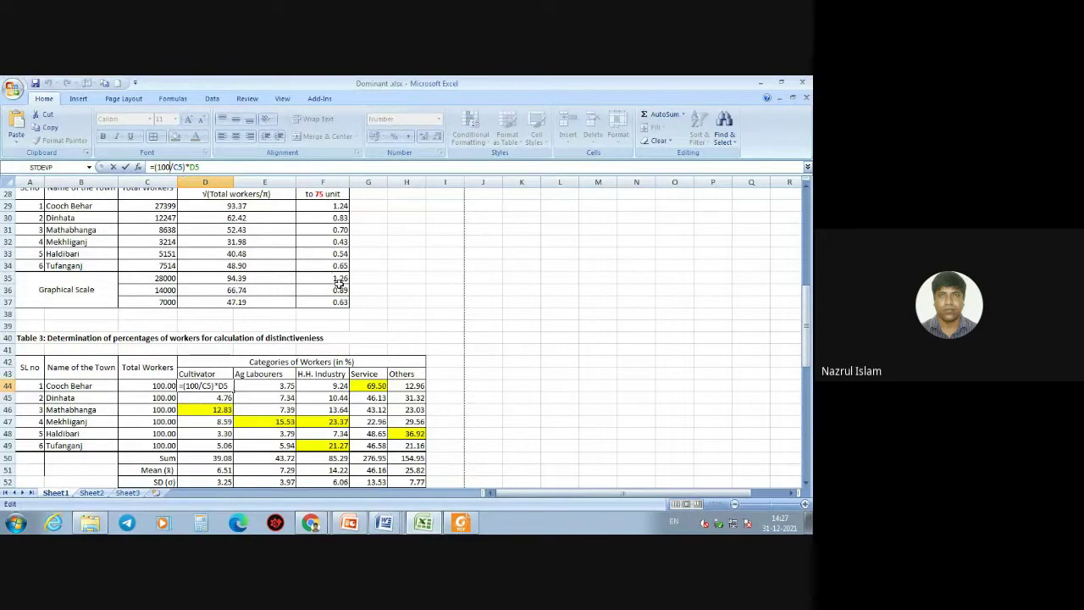
{"action": "left_click", "coordinate": [807, 309]}
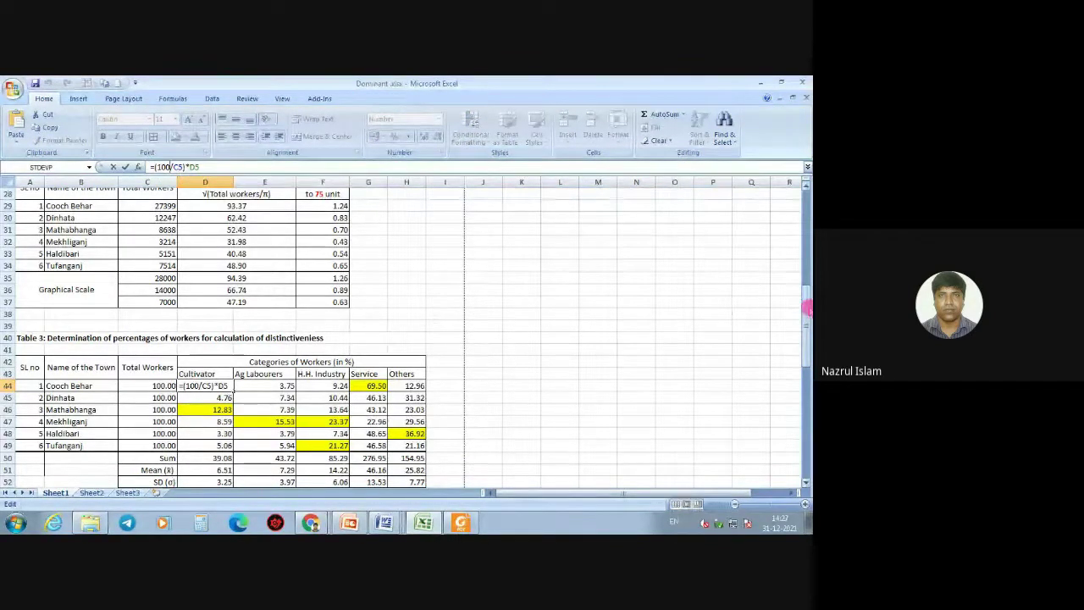
{"action": "left_click_drag", "start_coordinate": [807, 309], "coordinate": [806, 192]}
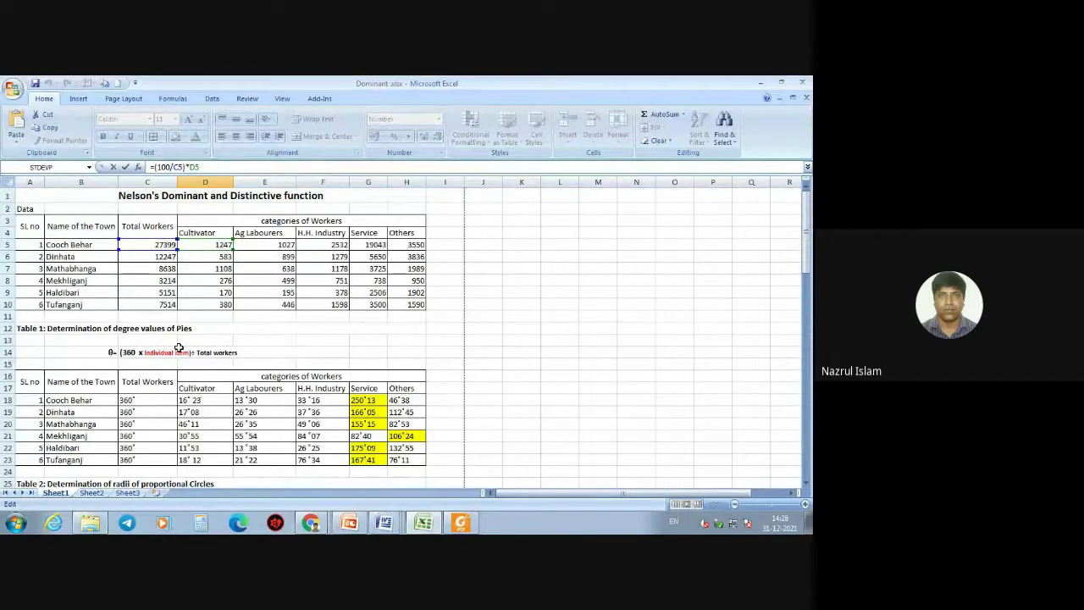
- Highlight the full formula =(100/C5)*D5 behind Cooch Behar's Cultivator percentage in Table 3 and close the cell without changing it
{"action": "left_click", "coordinate": [168, 167]}
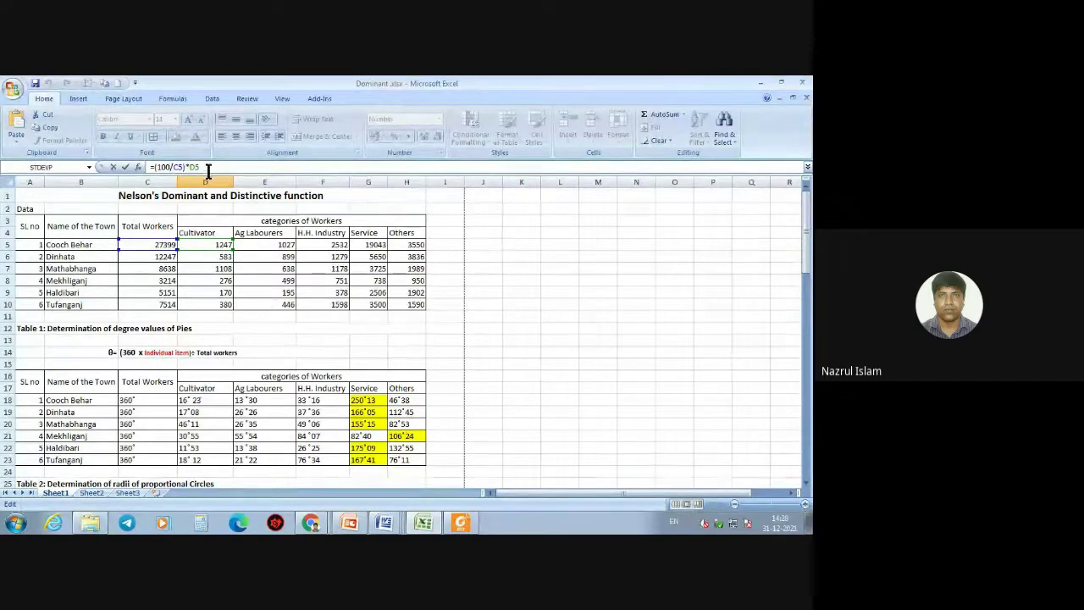
{"action": "left_click_drag", "start_coordinate": [207, 168], "coordinate": [149, 168]}
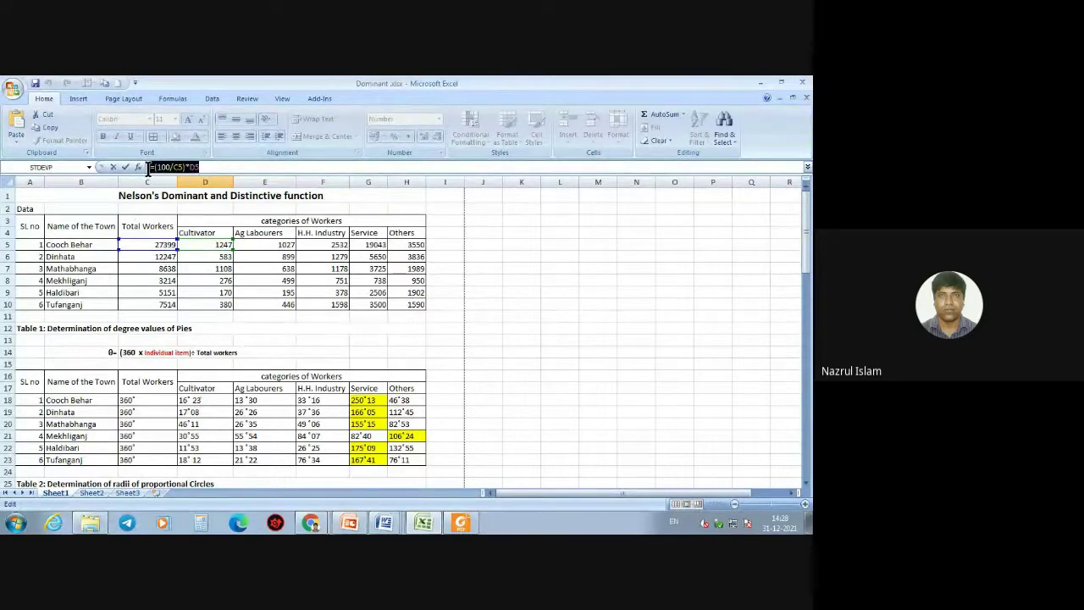
{"action": "right_click", "coordinate": [176, 166]}
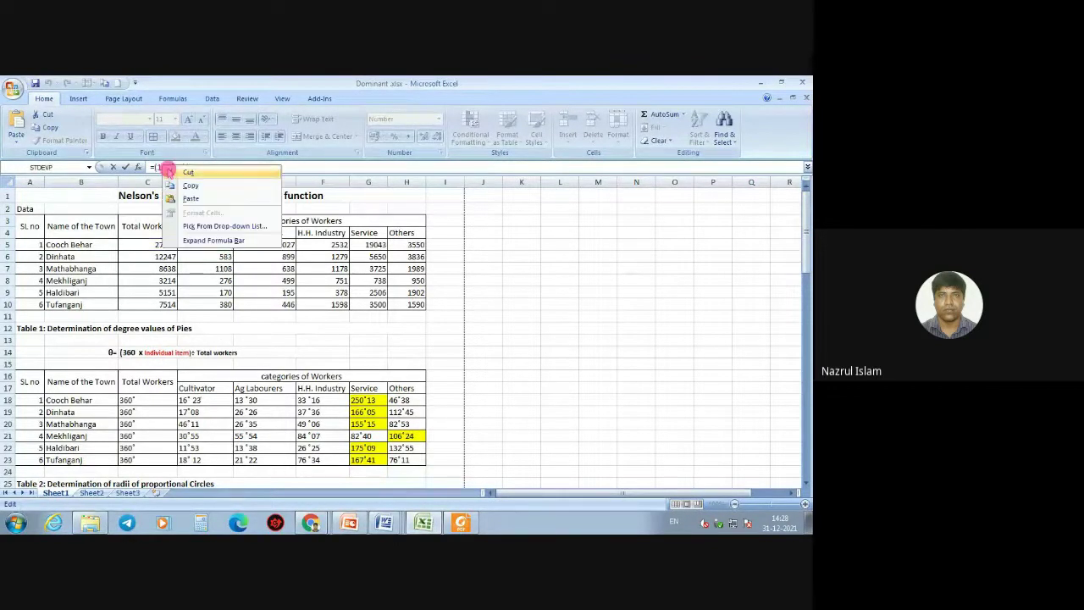
{"action": "left_click", "coordinate": [187, 180]}
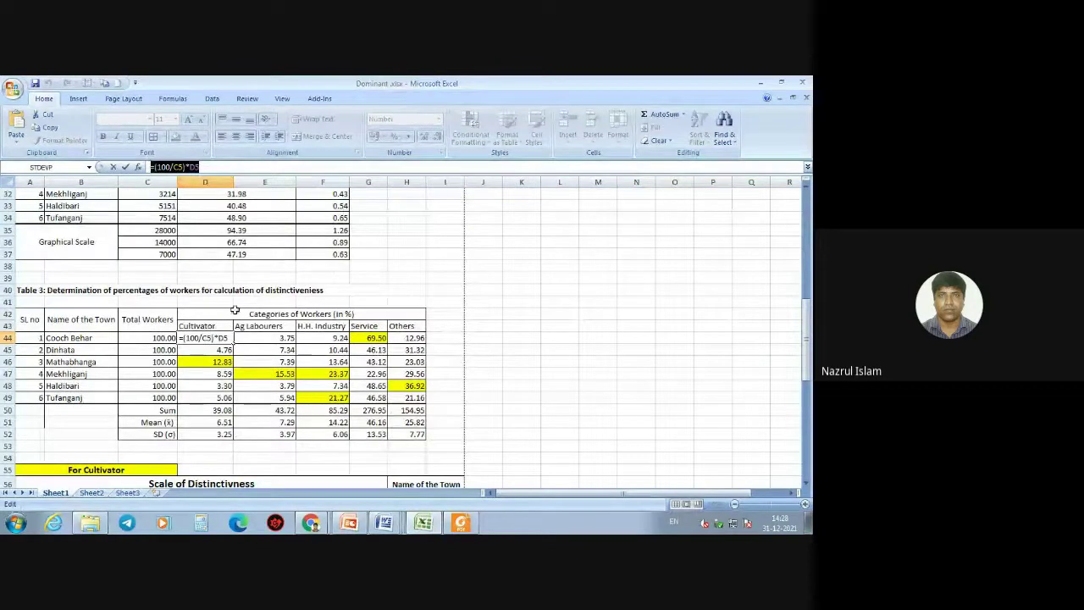
{"action": "left_click_drag", "start_coordinate": [806, 320], "coordinate": [803, 344]}
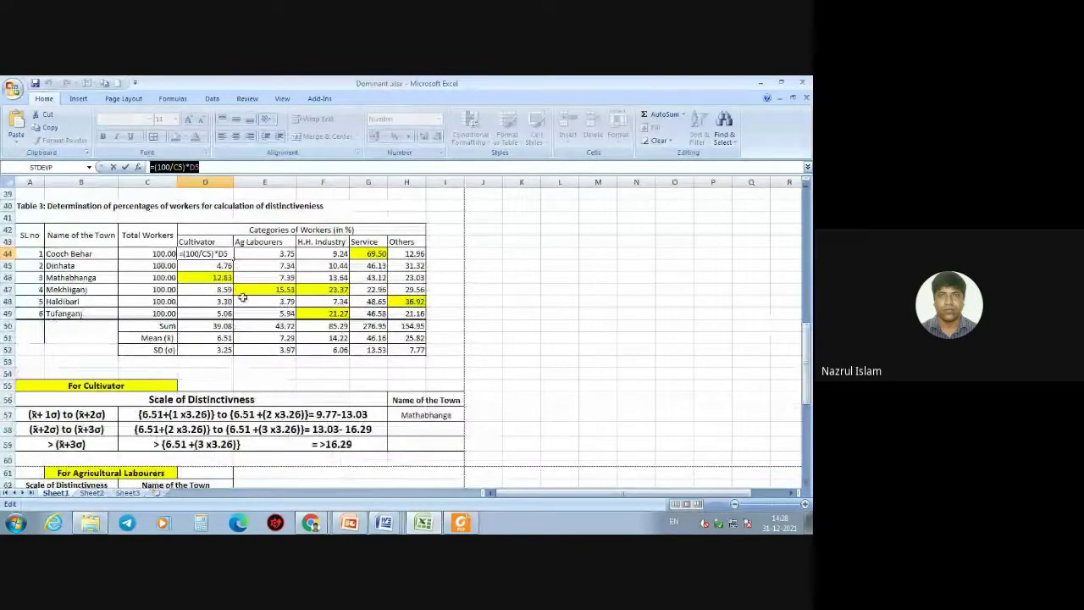
{"action": "left_click", "coordinate": [225, 256]}
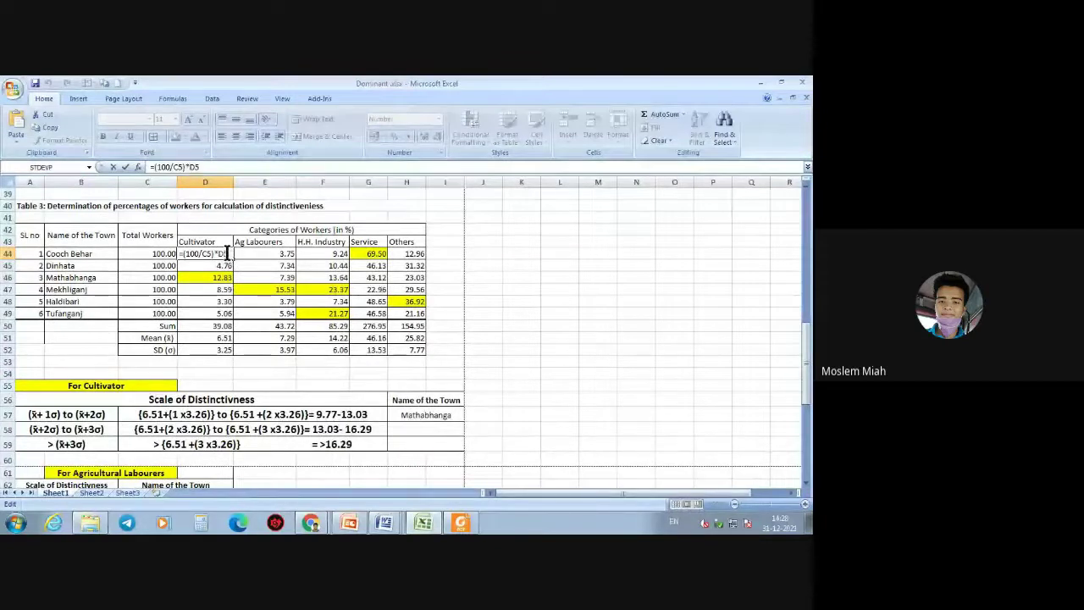
{"action": "key", "text": "Return"}
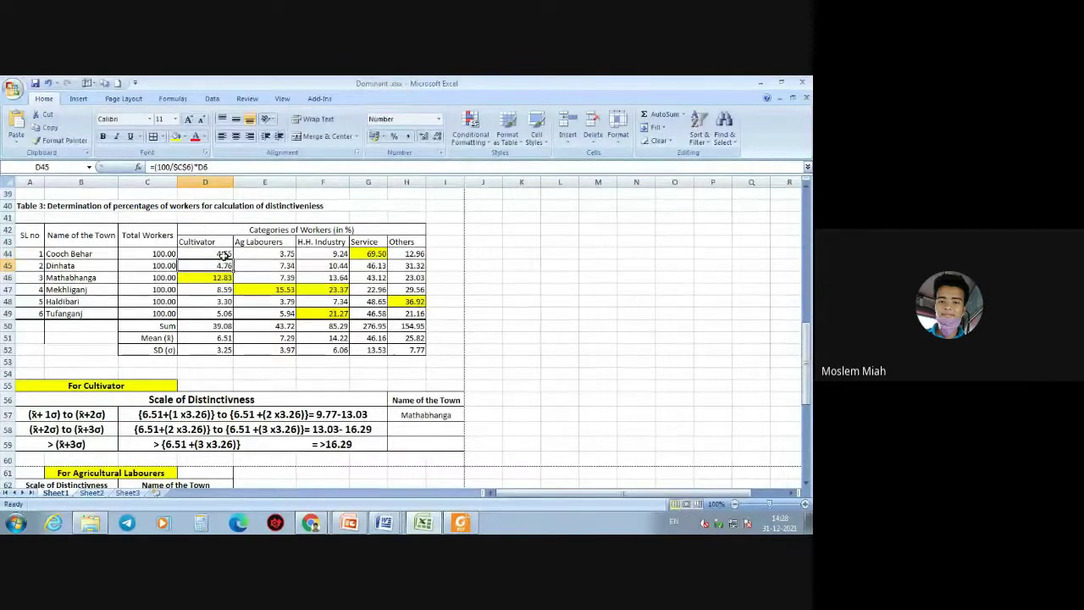
- Reopen Cooch Behar's Cultivator percentage formula and compare its references with the town's Total Workers and Cultivator figures in the source data
{"action": "left_click", "coordinate": [224, 255]}
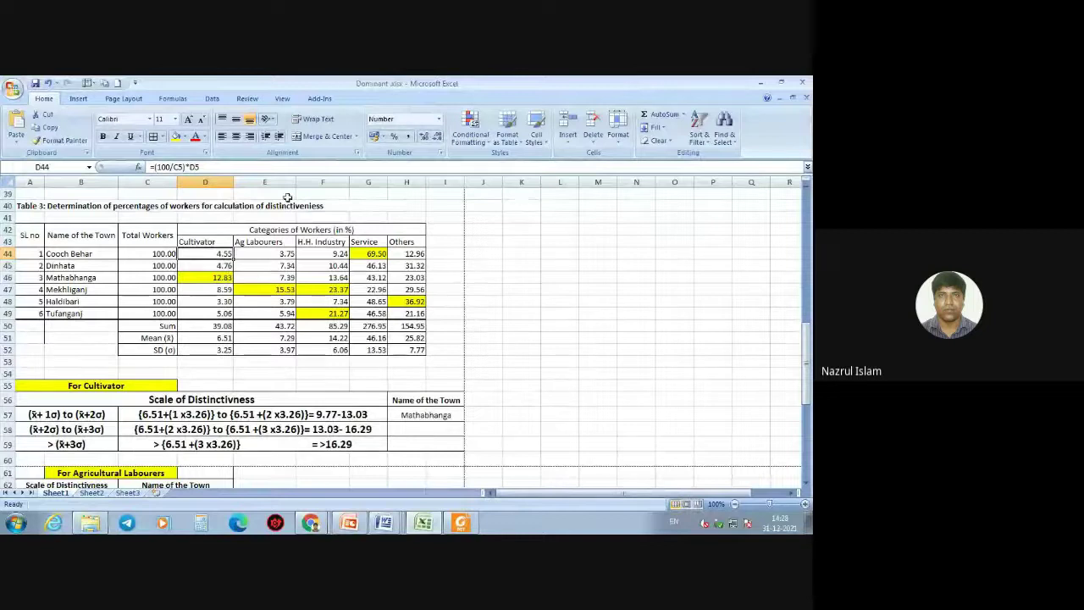
{"action": "left_click", "coordinate": [199, 167]}
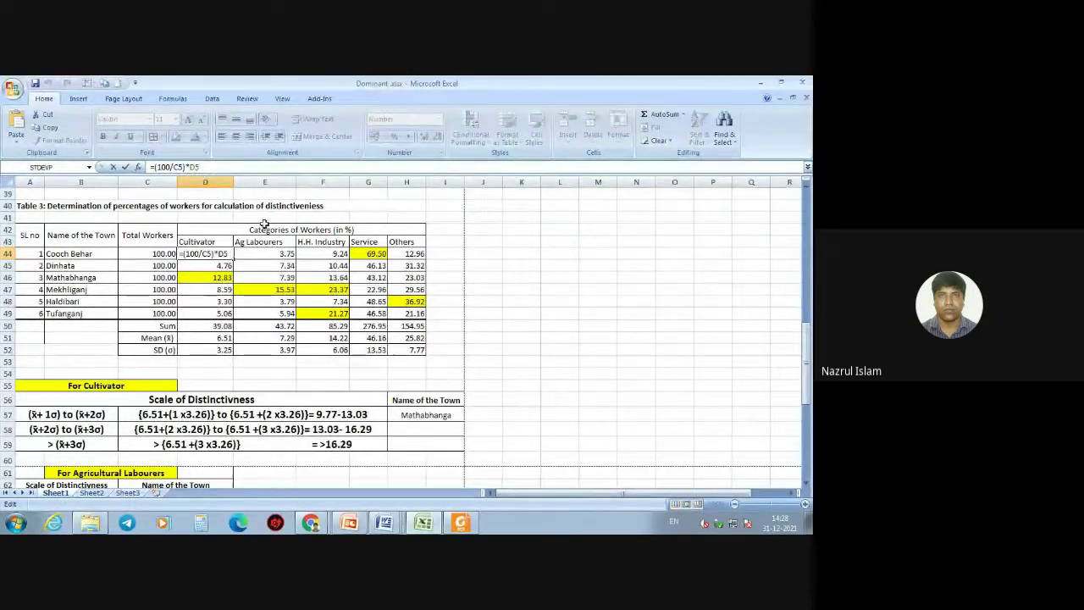
{"action": "left_click_drag", "start_coordinate": [807, 338], "coordinate": [563, 236]}
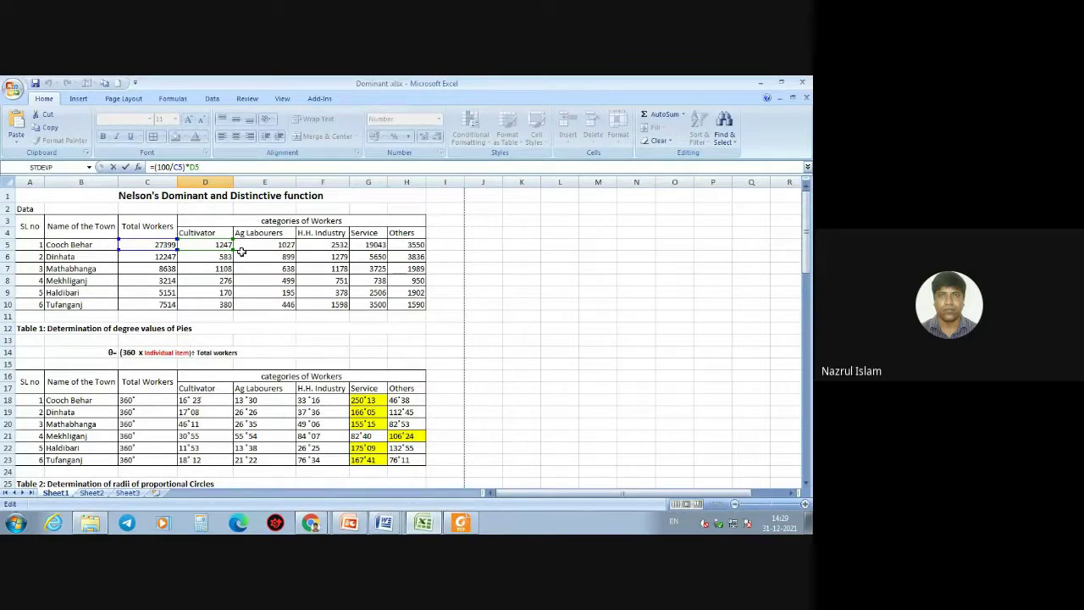
{"action": "left_click", "coordinate": [804, 230]}
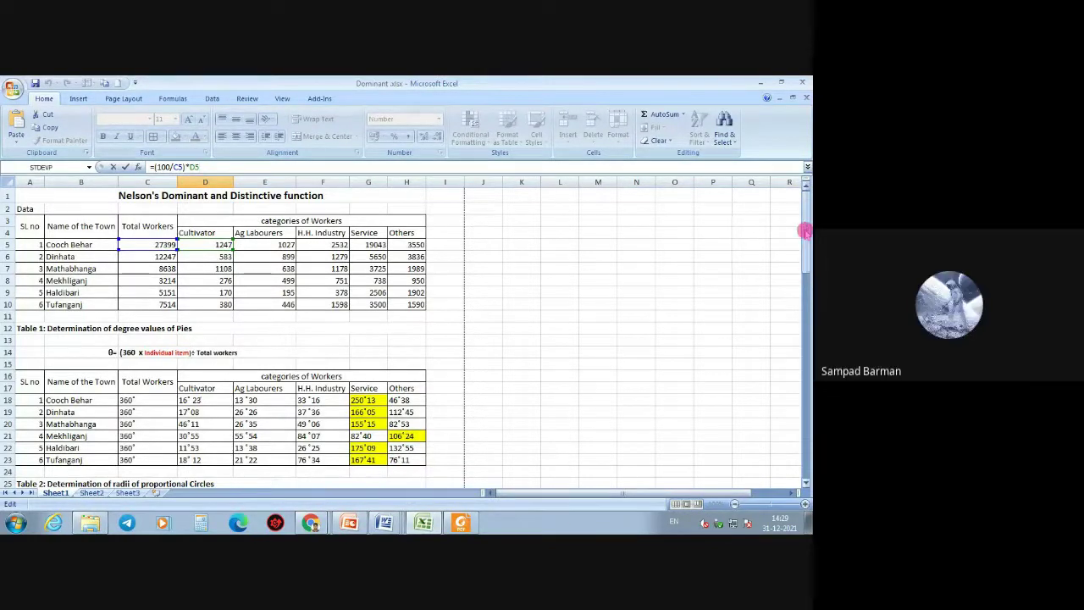
{"action": "left_click_drag", "start_coordinate": [804, 230], "coordinate": [800, 323]}
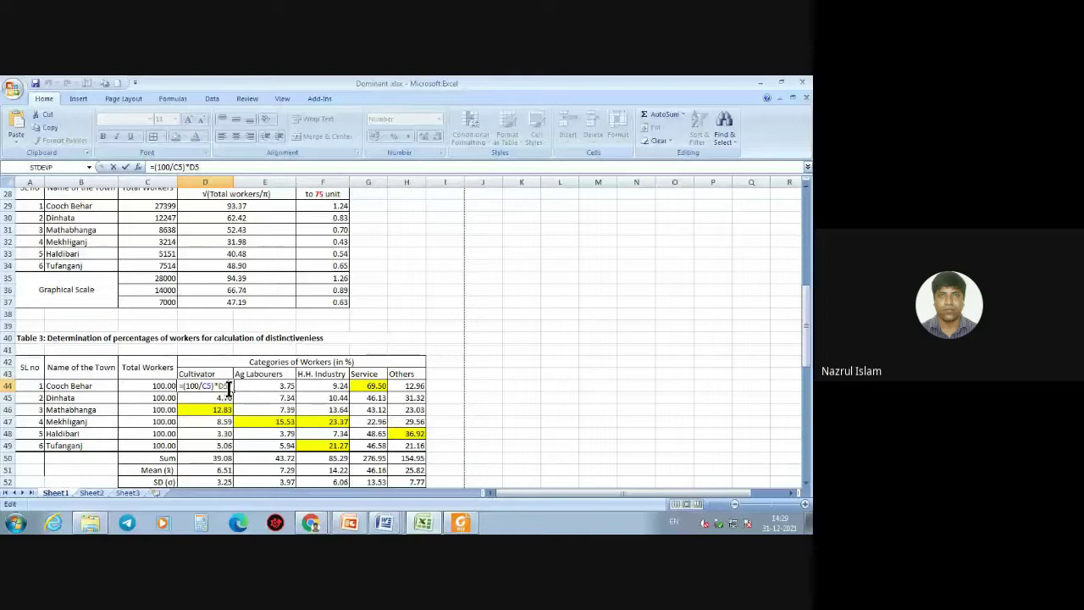
{"action": "key", "text": "Return"}
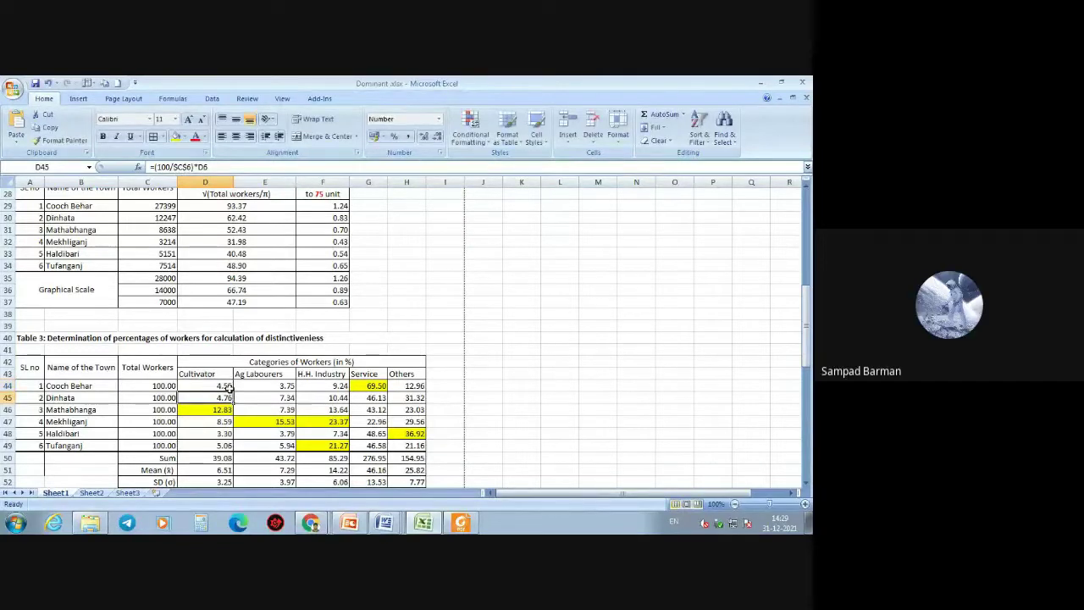
- Check Cooch Behar's Ag Labourers, H.H. Industry, Service and Others percentage formulas in Table 3
{"action": "left_click", "coordinate": [300, 385]}
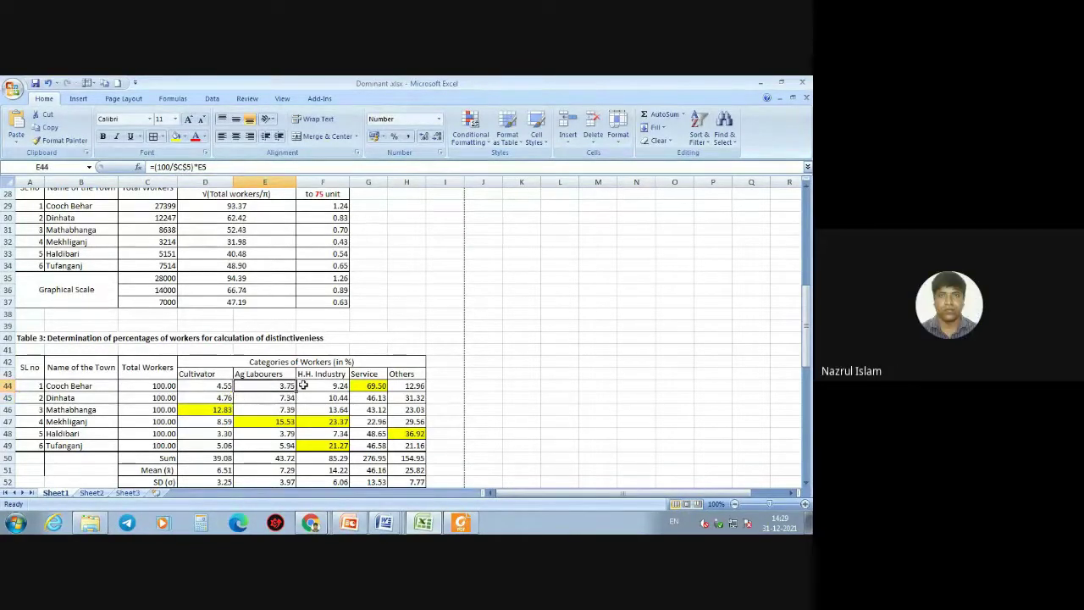
{"action": "left_click", "coordinate": [338, 385]}
{"action": "left_click", "coordinate": [373, 385]}
{"action": "left_click", "coordinate": [405, 387]}
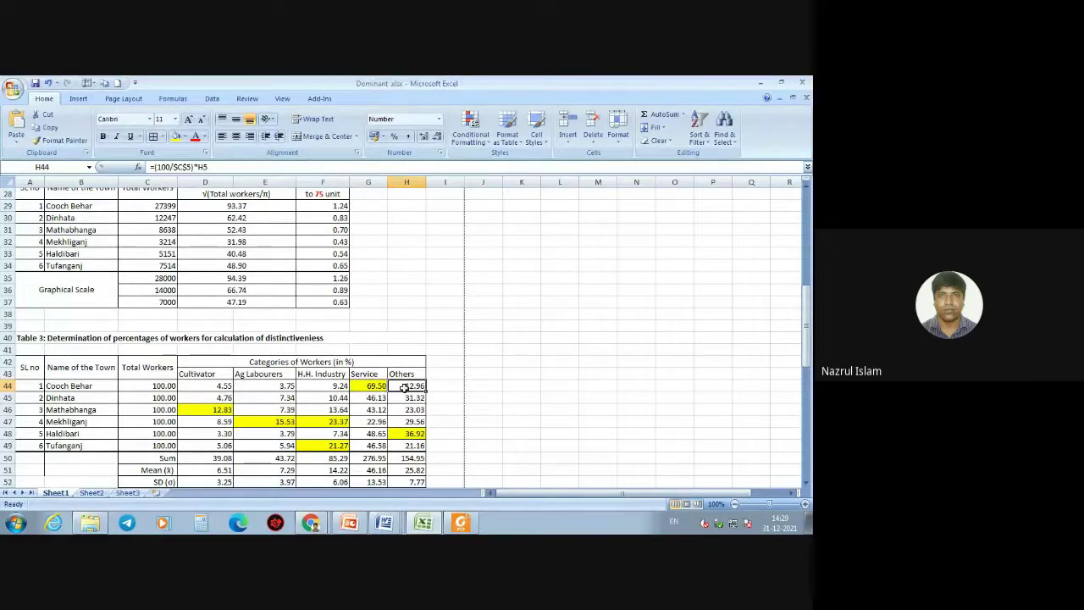
- Inspect the formula in Cooch Behar's Total Workers cell of Table 3 that adds up the five category percentages
{"action": "left_click", "coordinate": [165, 385]}
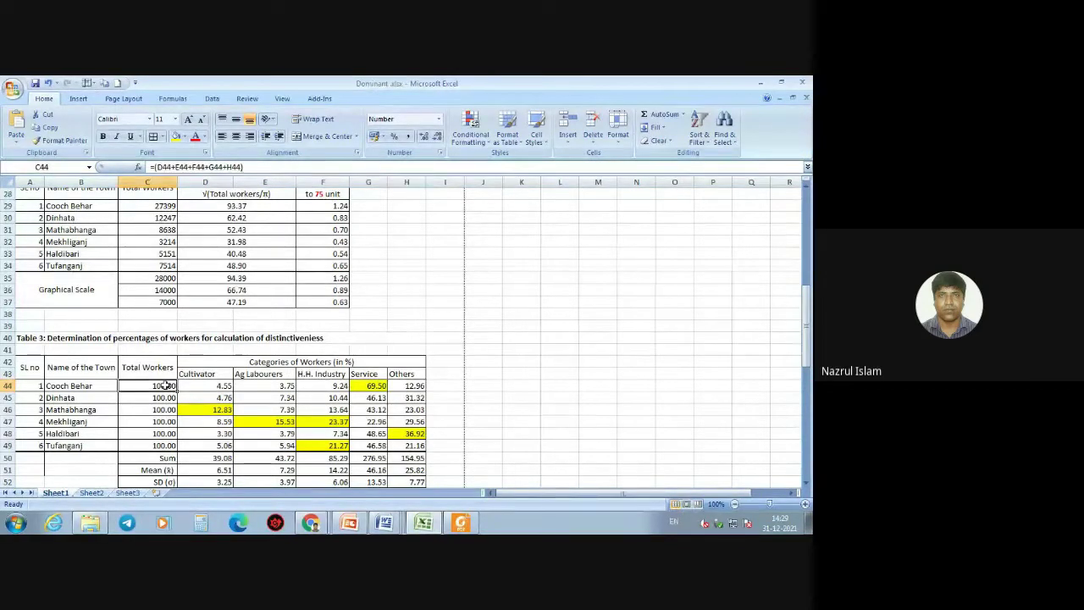
{"action": "double_click", "coordinate": [165, 385]}
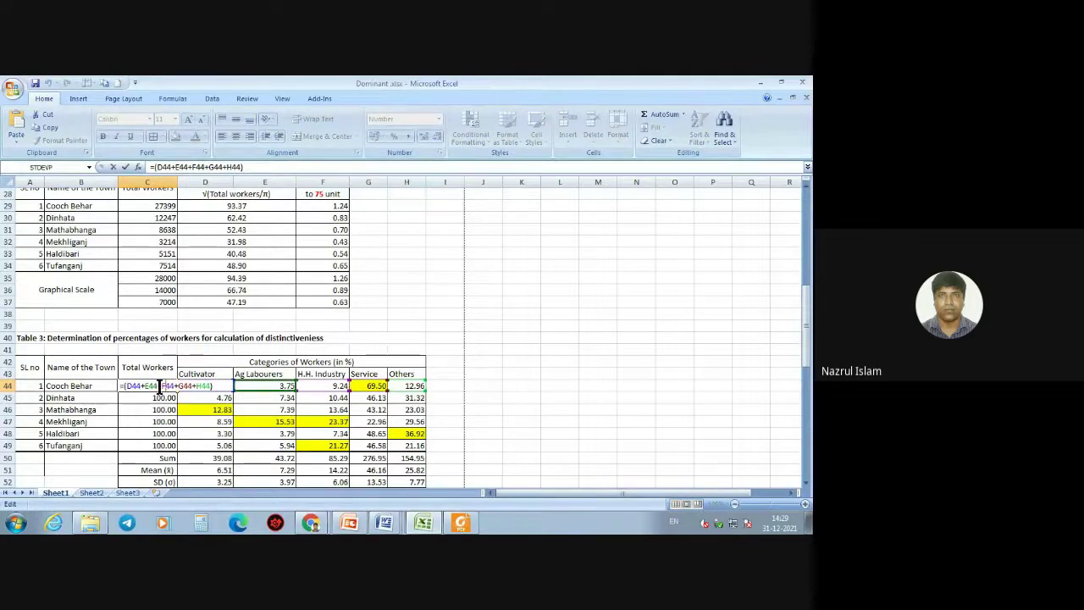
{"action": "key", "text": "Return"}
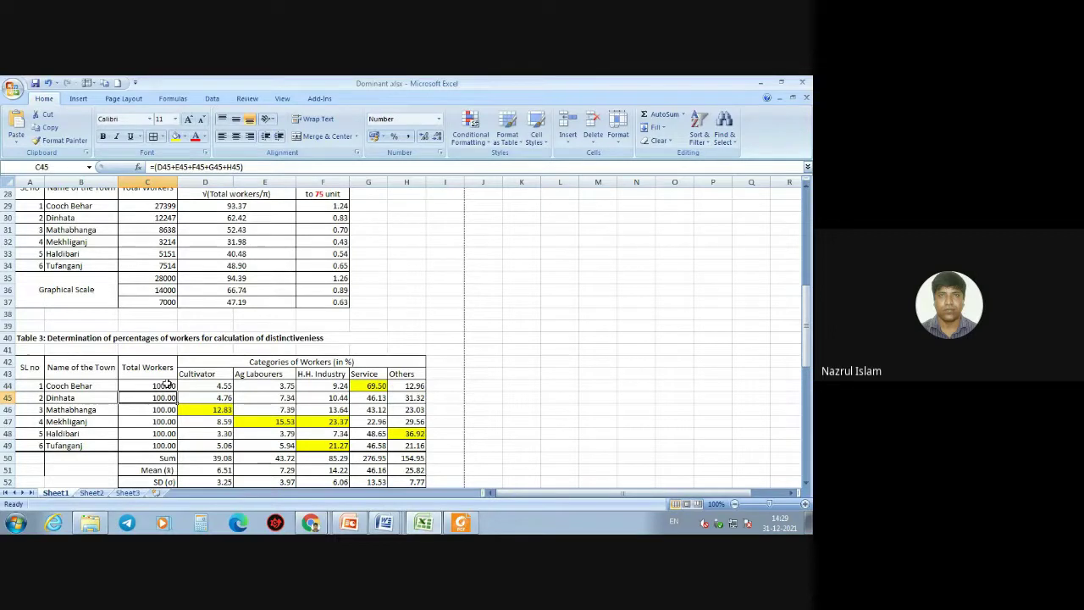
{"action": "left_click", "coordinate": [167, 384]}
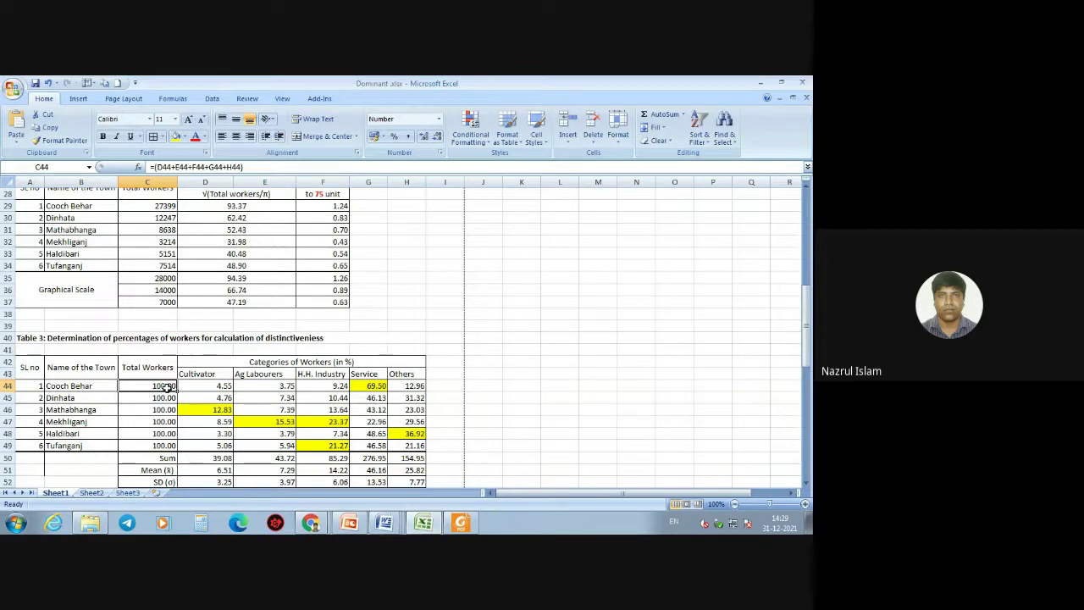
- Go back through Cooch Behar's category percentages in Table 3, from Others to Cultivator, as the components of its total
{"action": "left_click", "coordinate": [221, 385]}
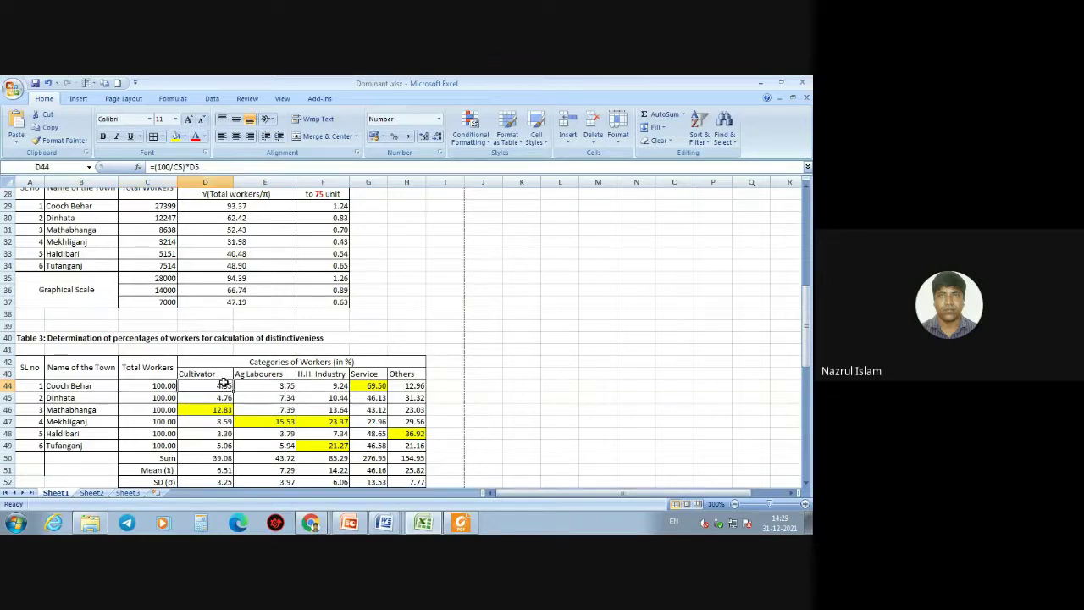
{"action": "left_click", "coordinate": [342, 386]}
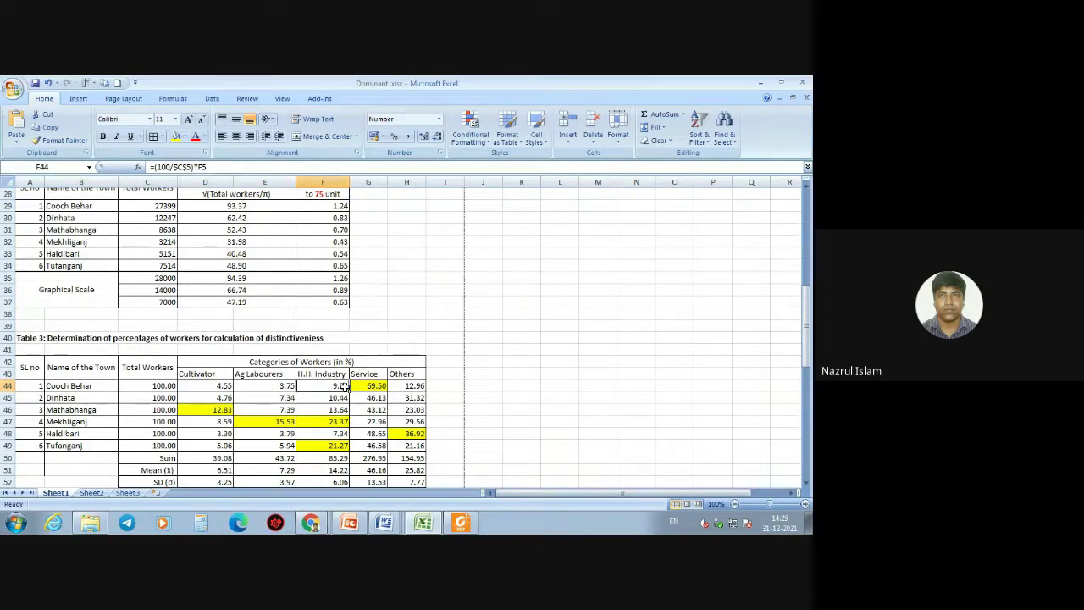
{"action": "left_click", "coordinate": [405, 386]}
{"action": "left_click", "coordinate": [364, 385]}
{"action": "left_click", "coordinate": [336, 385]}
{"action": "left_click", "coordinate": [290, 383]}
{"action": "left_click", "coordinate": [218, 383]}
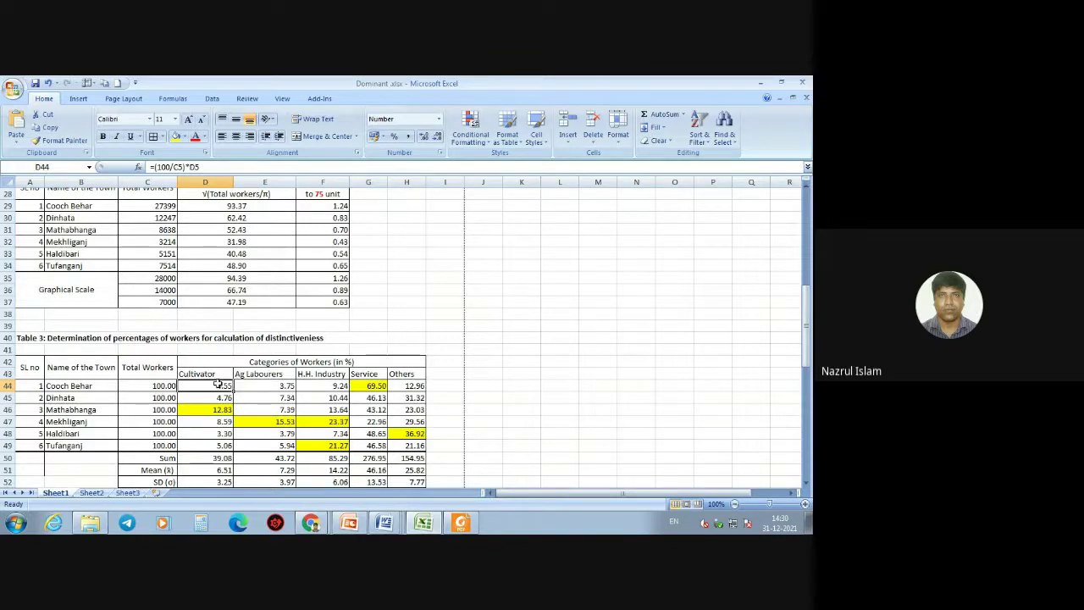
- Inspect Dinhata's Cultivator percentage in Table 3 and highlight its formula =(100/$C$6)*D6
{"action": "left_click", "coordinate": [219, 398]}
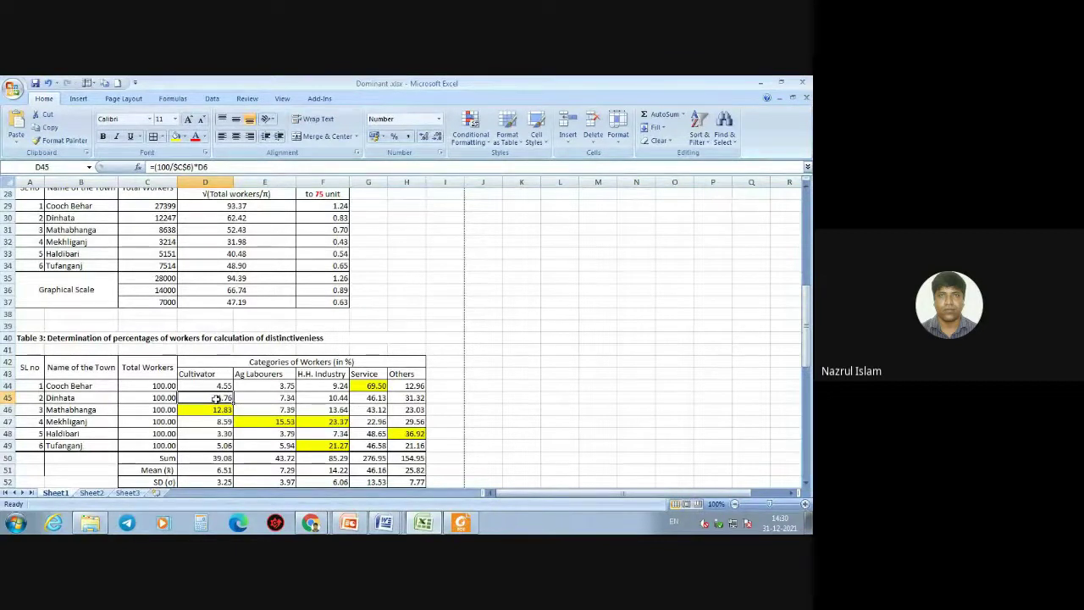
{"action": "left_click", "coordinate": [19, 396]}
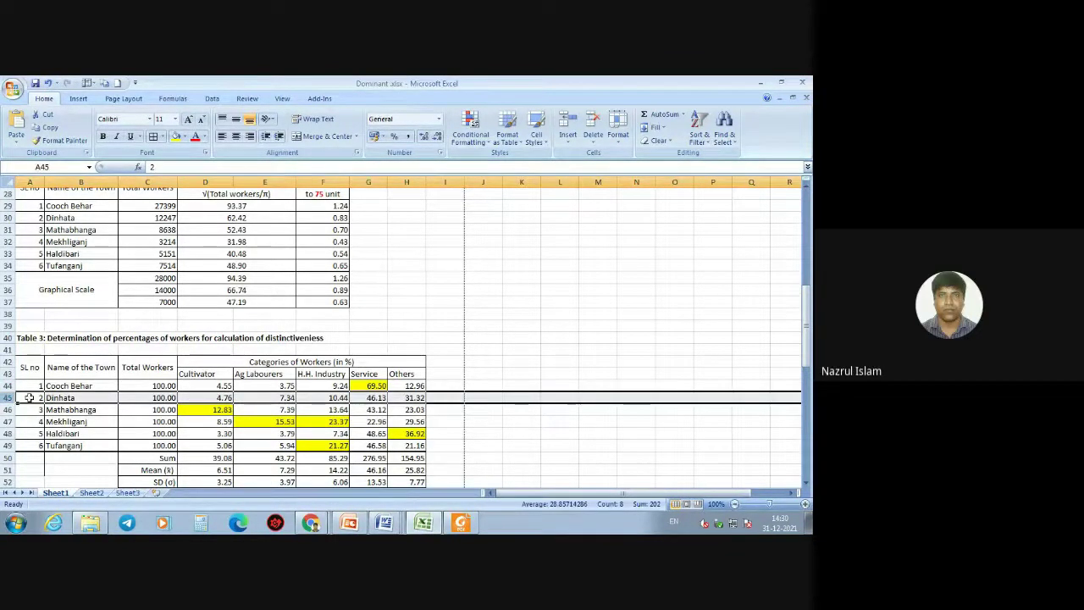
{"action": "left_click", "coordinate": [228, 398]}
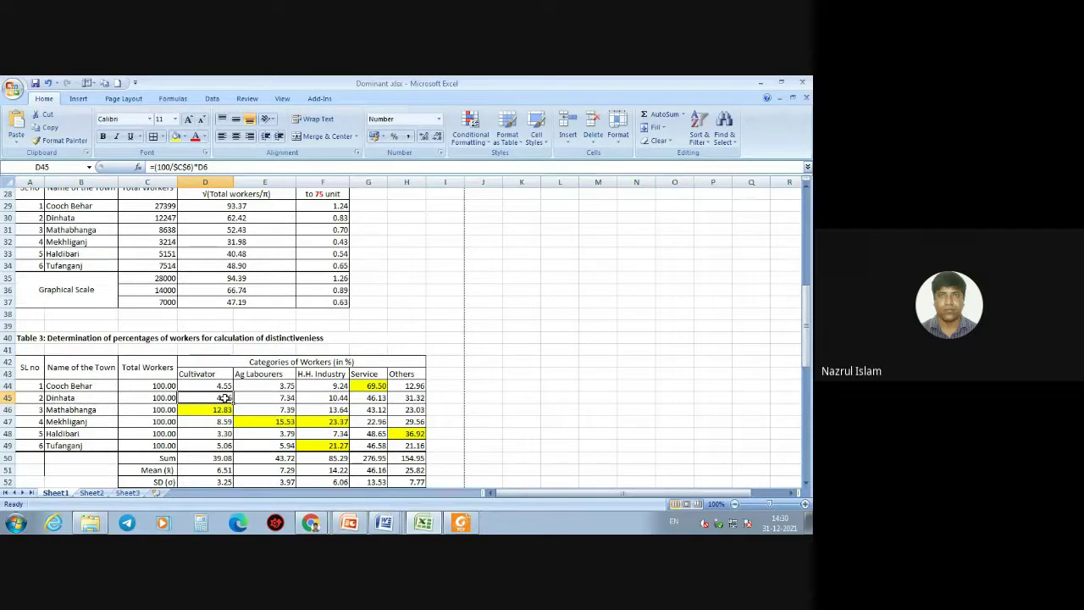
{"action": "double_click", "coordinate": [226, 398]}
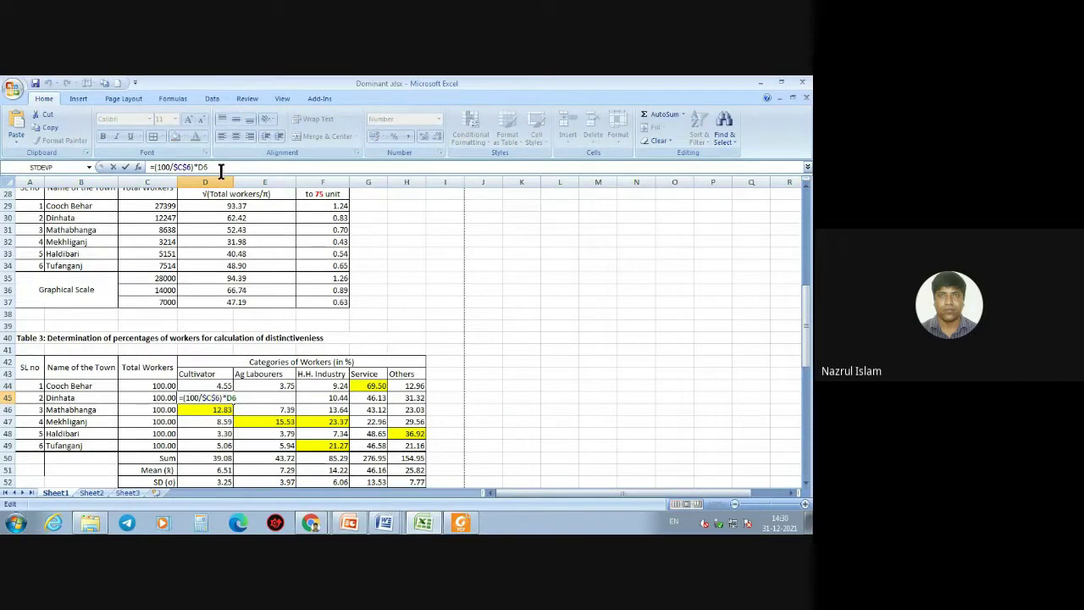
{"action": "left_click_drag", "start_coordinate": [219, 167], "coordinate": [140, 167]}
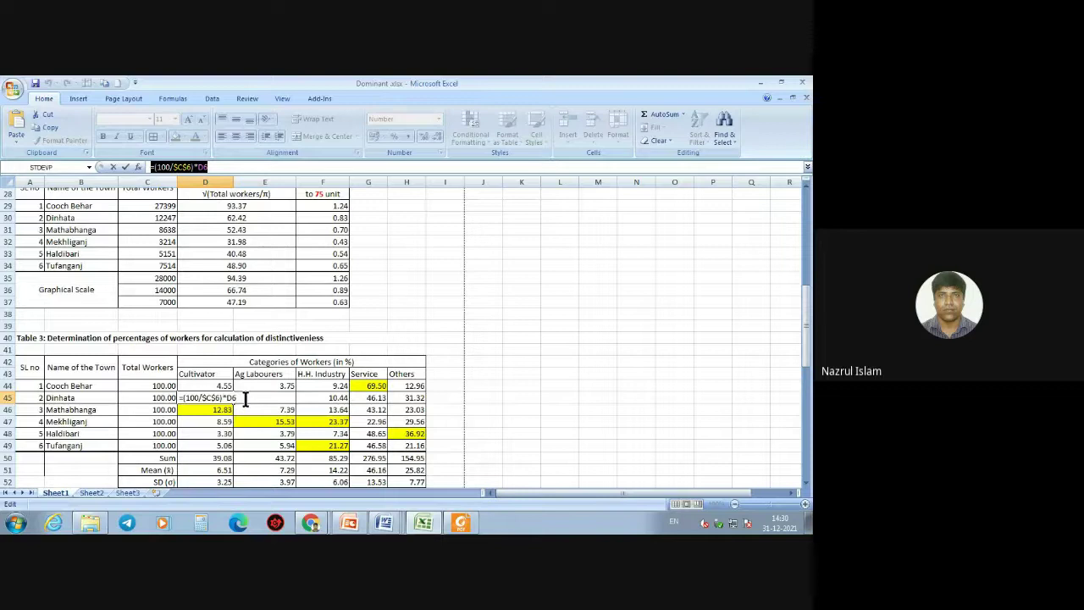
{"action": "key", "text": "Return"}
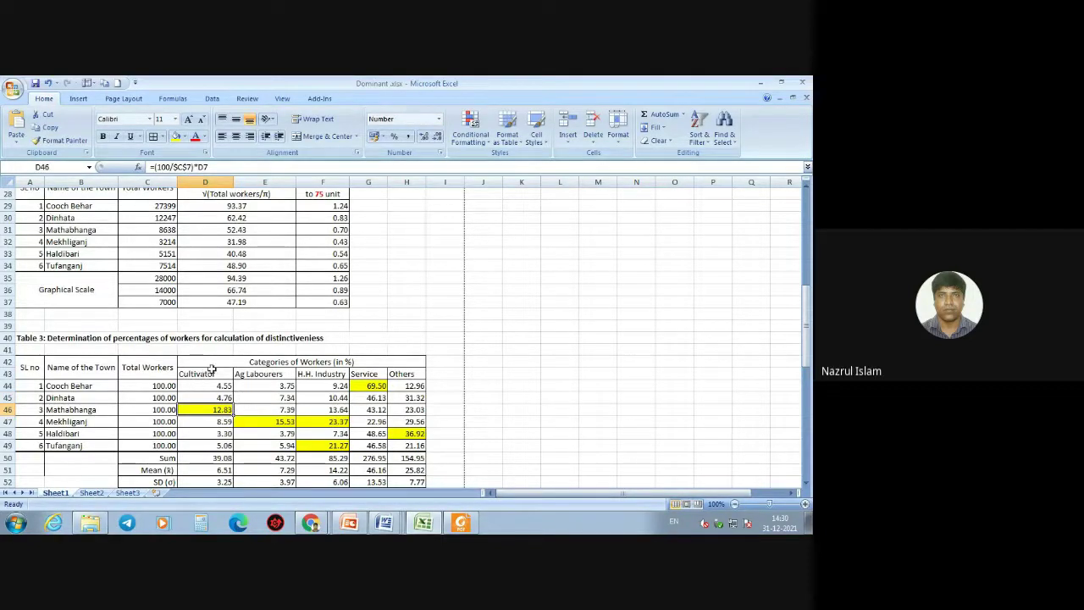
- Delete the entire Sum row beneath the town percentages in Table 3
{"action": "scroll", "coordinate": [222, 389], "scroll_direction": "down", "scroll_amount": 3}
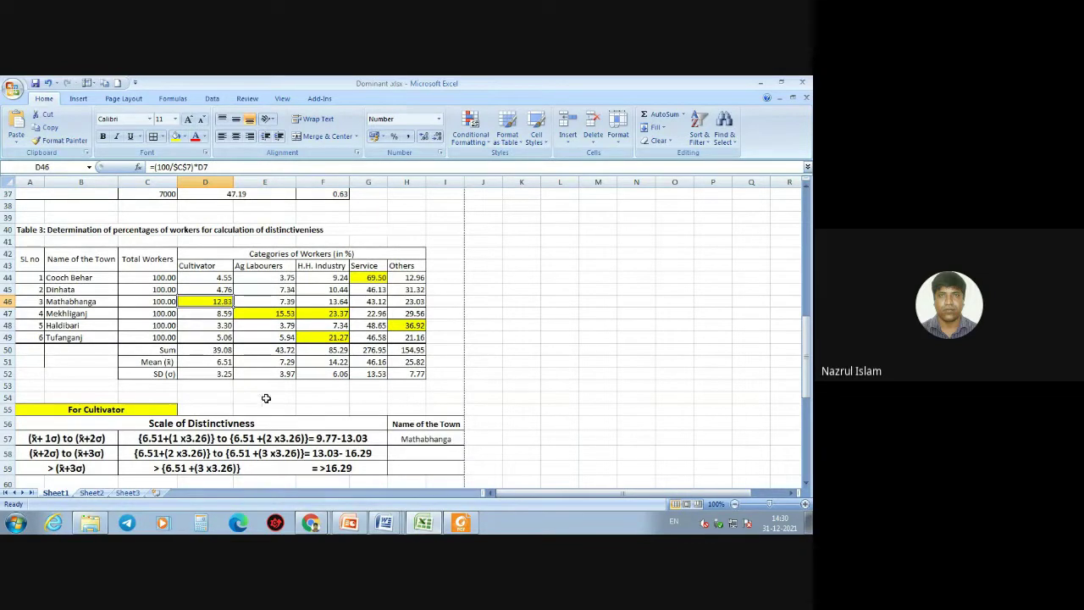
{"action": "left_click", "coordinate": [276, 398]}
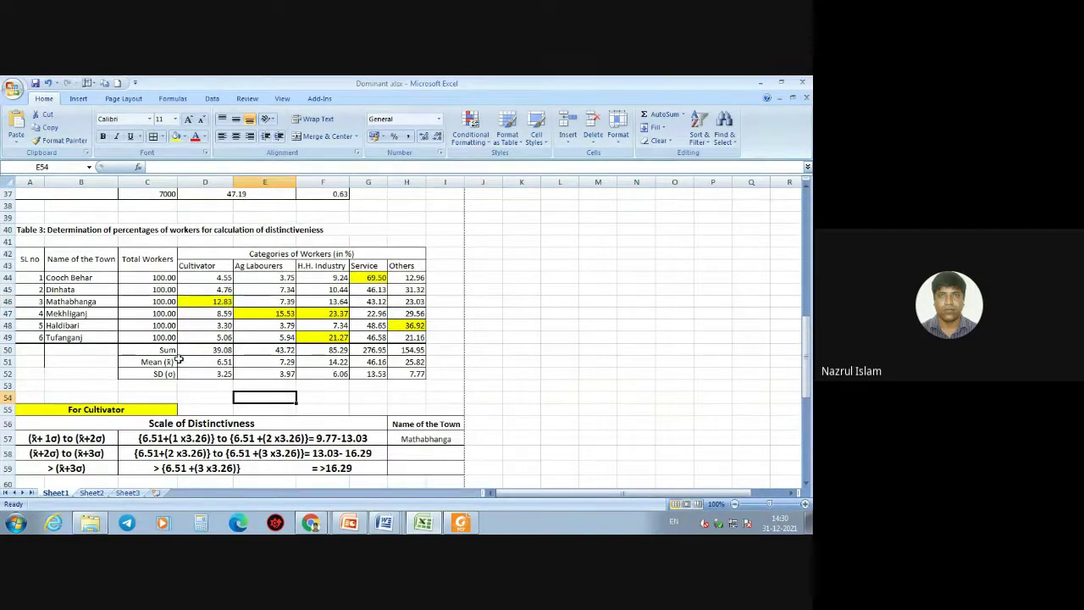
{"action": "left_click", "coordinate": [5, 348]}
{"action": "right_click", "coordinate": [5, 349]}
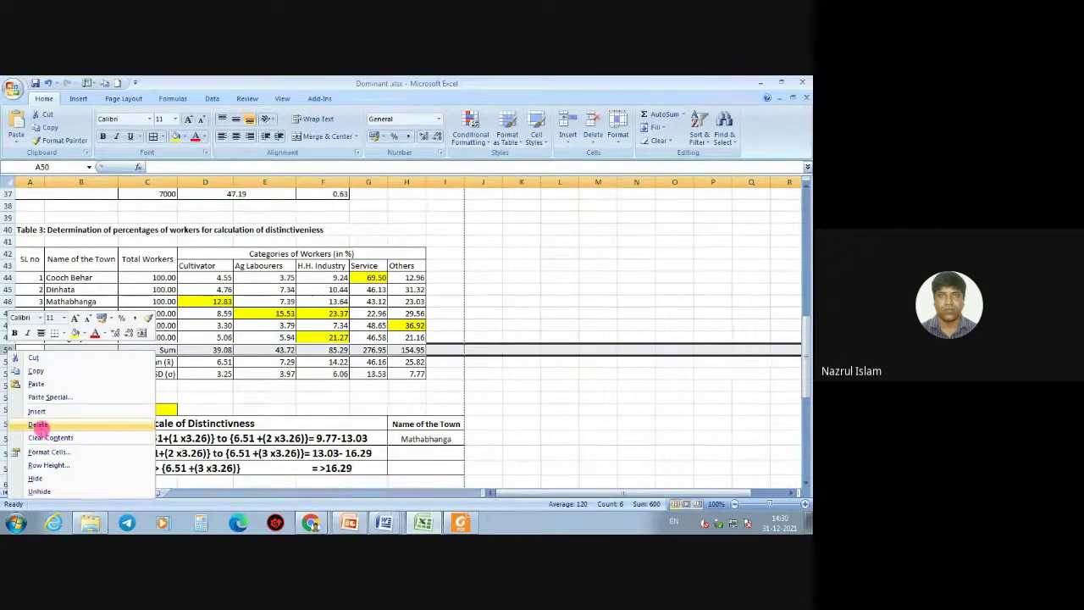
{"action": "left_click", "coordinate": [38, 425]}
{"action": "left_click", "coordinate": [627, 426]}
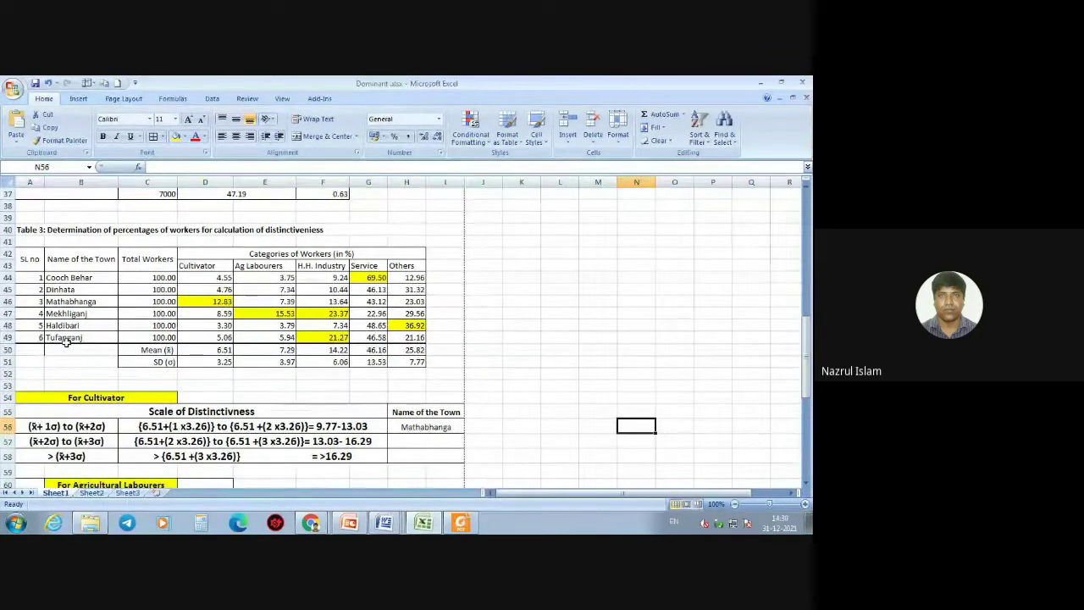
- Merge and center the empty cells A50:B50 beside the Mean label in Table 3
{"action": "left_click_drag", "start_coordinate": [29, 351], "coordinate": [66, 350]}
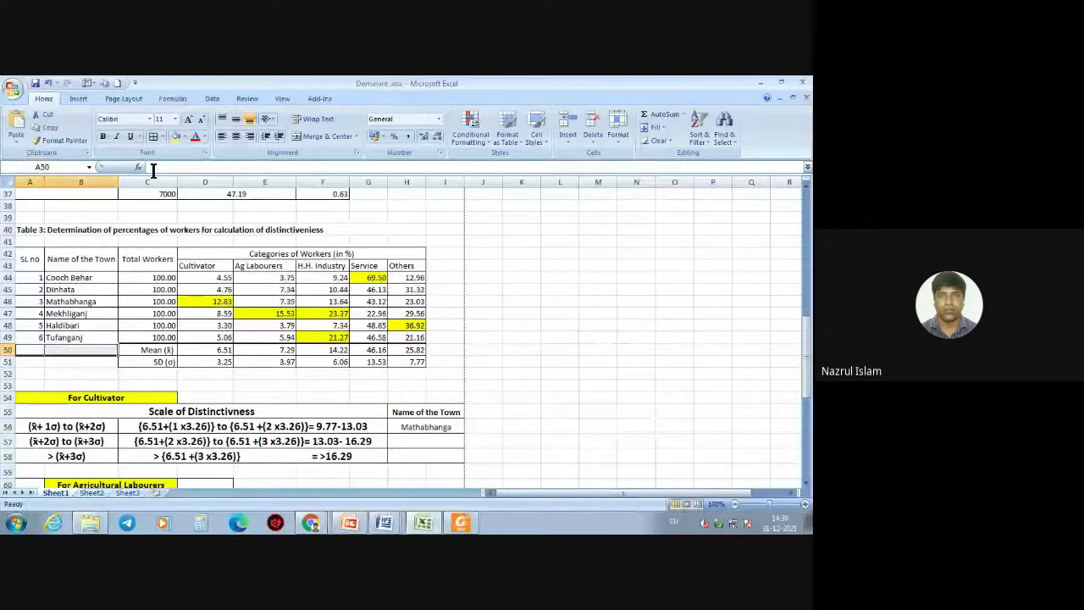
{"action": "left_click", "coordinate": [293, 137]}
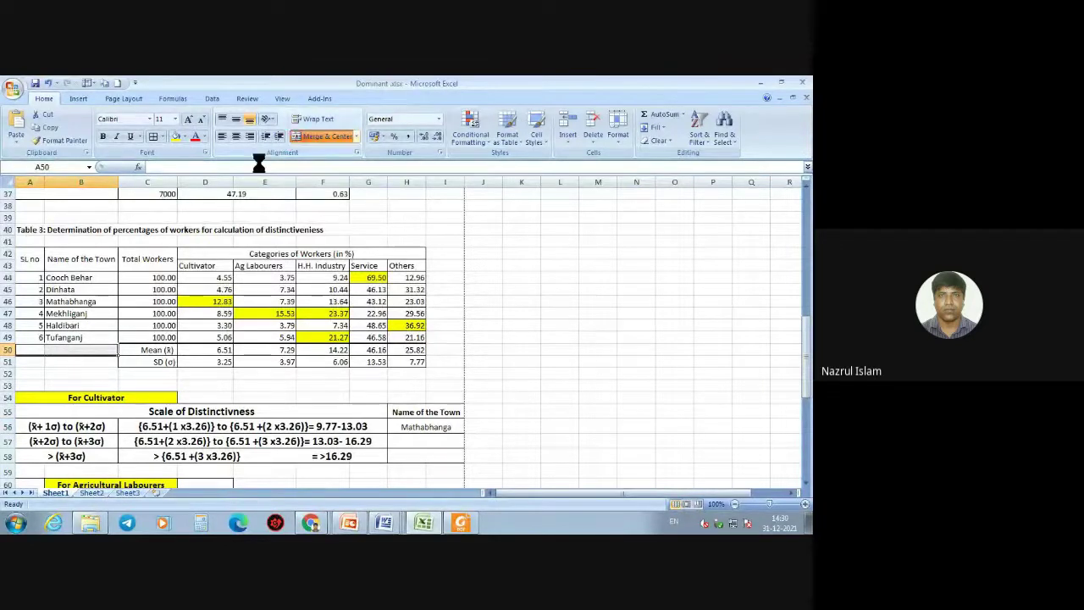
{"action": "left_click", "coordinate": [227, 350]}
{"action": "left_click", "coordinate": [337, 375]}
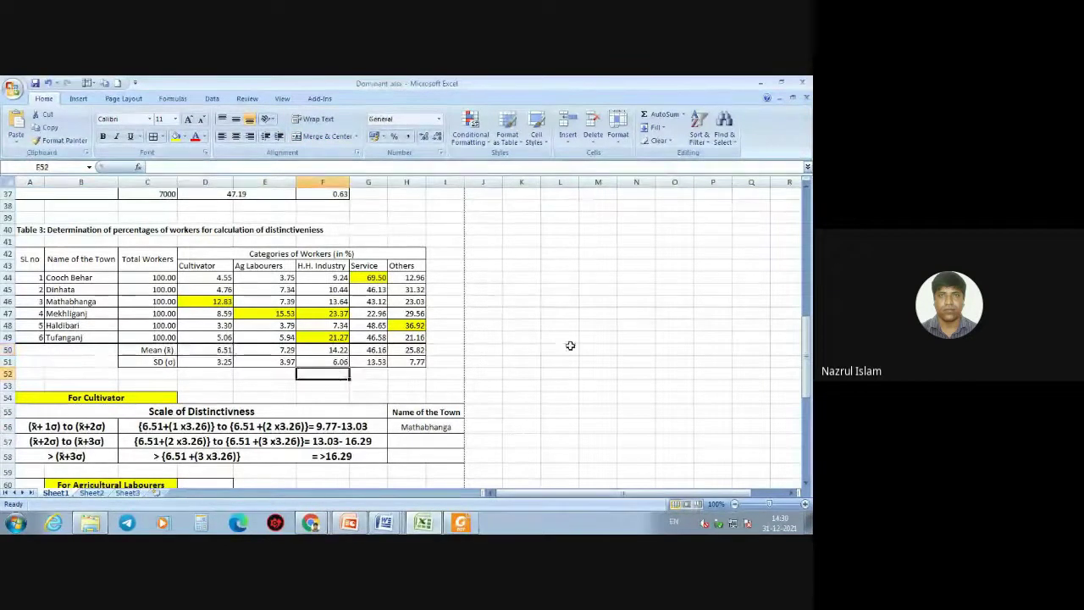
- Switch to the PowerPoint presentation and review the slides on standard deviation, distinctive function and the arithmetic mean formulae
{"action": "left_click", "coordinate": [599, 347]}
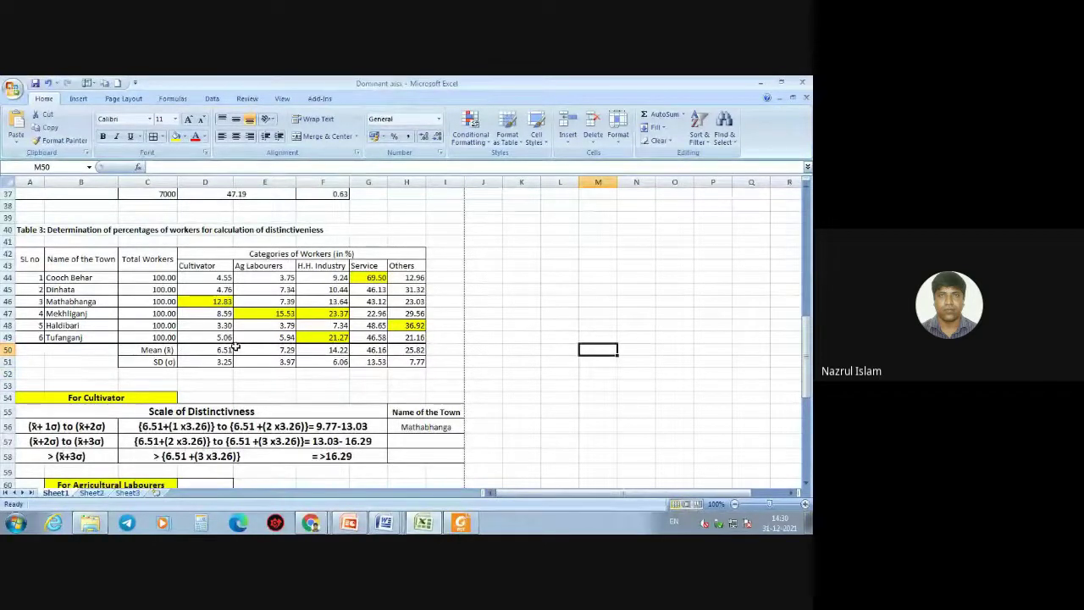
{"action": "left_click", "coordinate": [343, 520]}
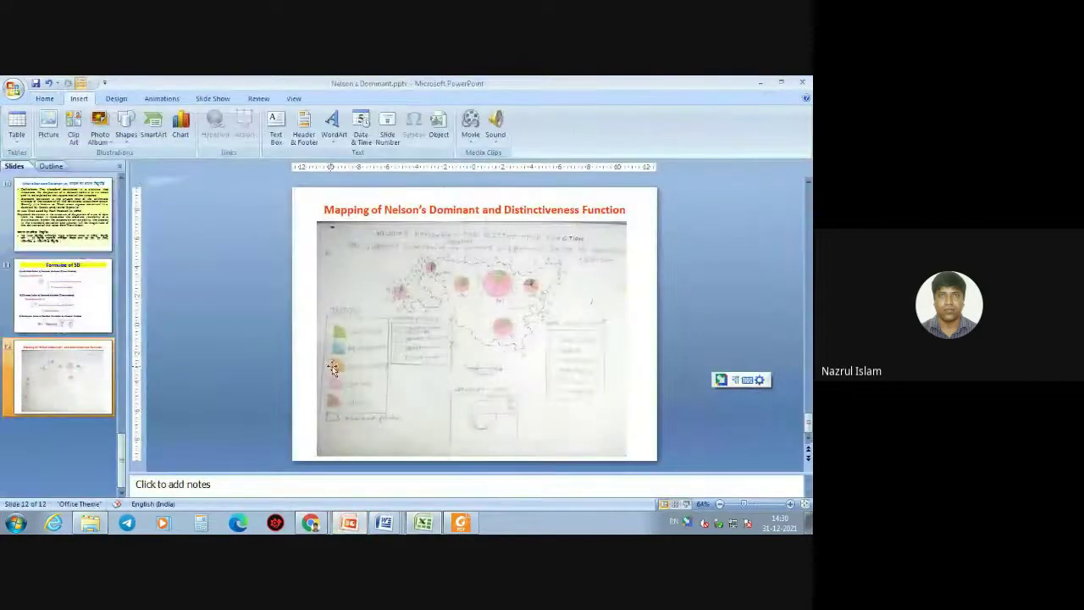
{"action": "scroll", "coordinate": [369, 298], "scroll_direction": "up", "scroll_amount": 3}
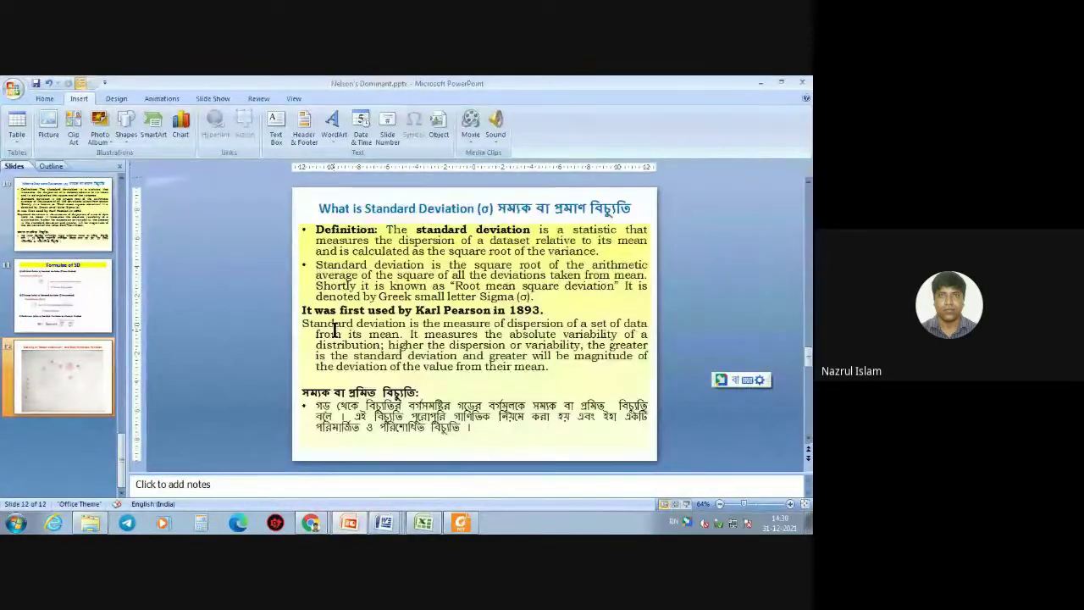
{"action": "scroll", "coordinate": [409, 280], "scroll_direction": "up", "scroll_amount": 2}
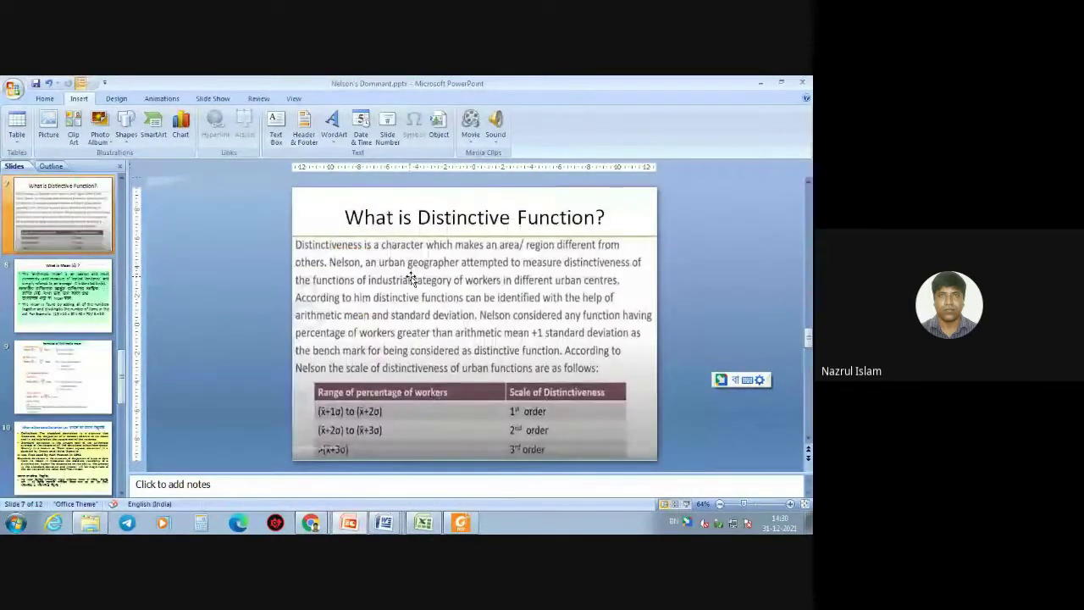
{"action": "scroll", "coordinate": [409, 284], "scroll_direction": "down", "scroll_amount": 2}
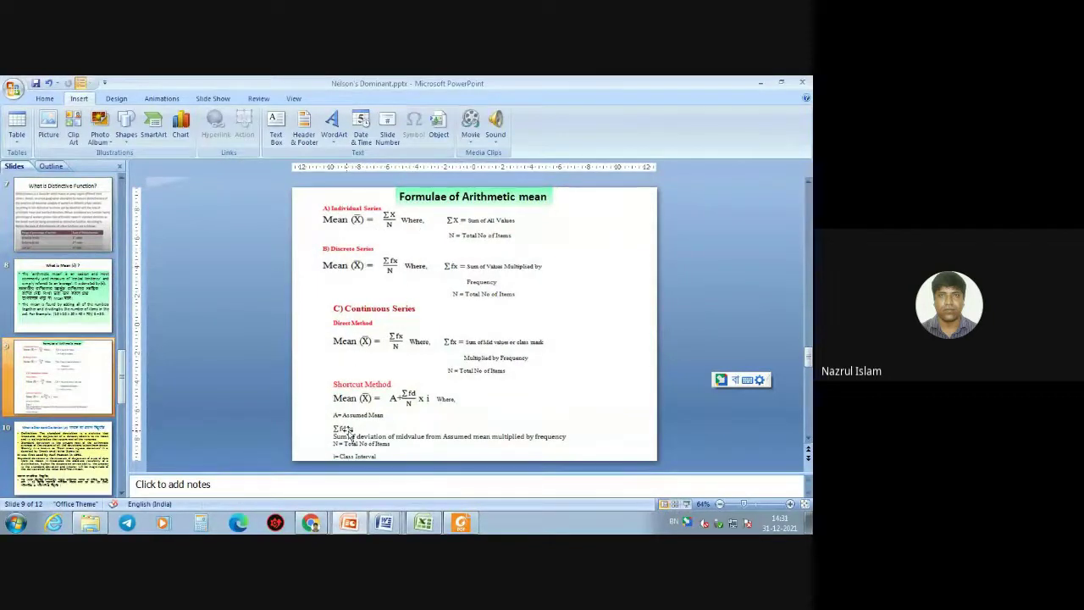
- Return to the Excel worksheet and go back and forth between Cultivator's Mean and SD cells in Table 3
{"action": "left_click", "coordinate": [427, 523]}
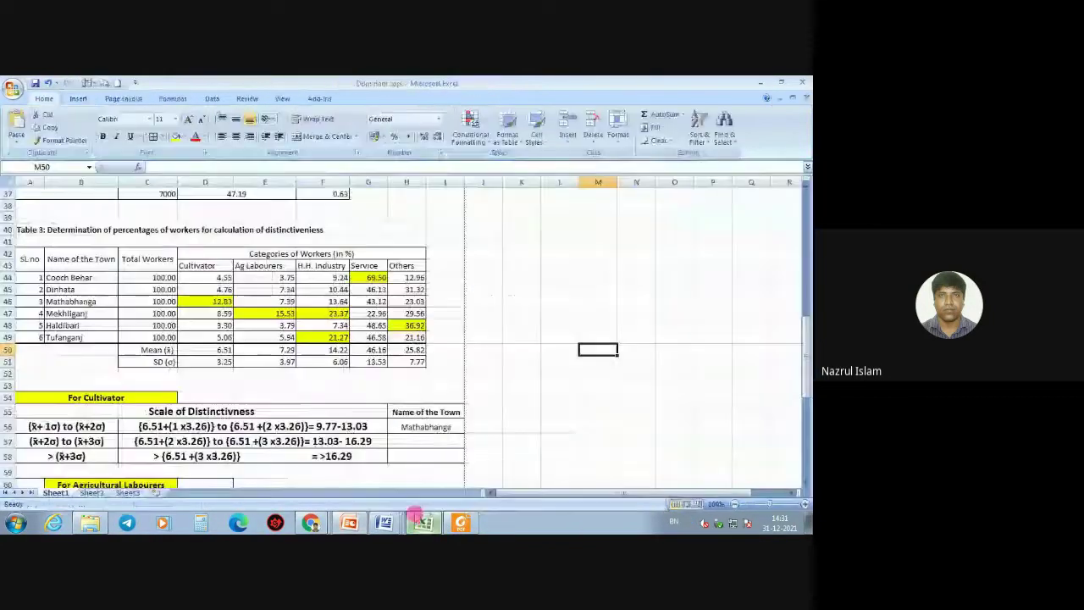
{"action": "left_click", "coordinate": [220, 353]}
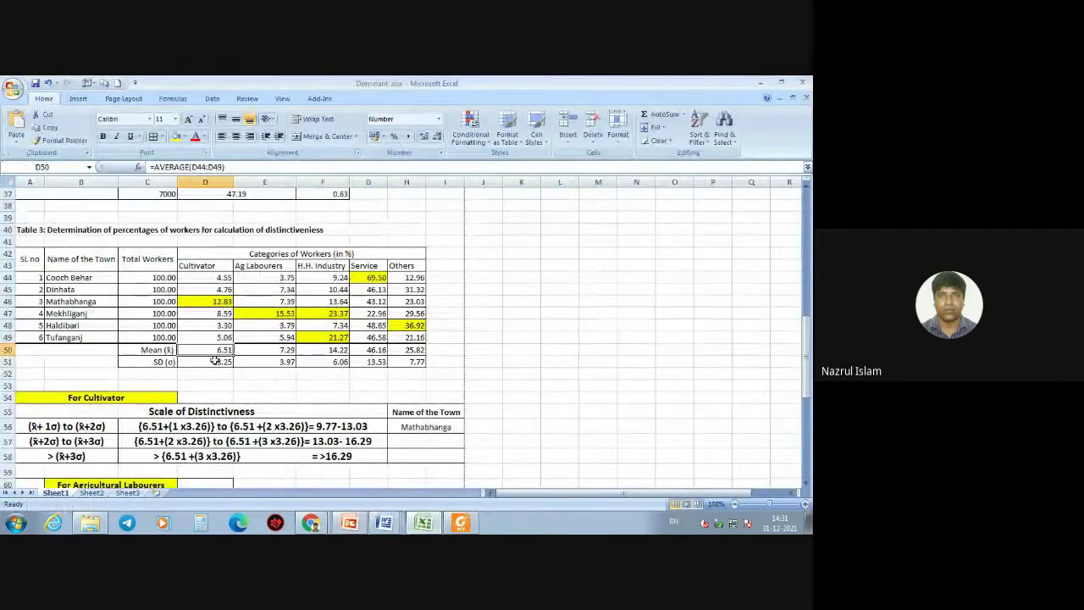
{"action": "left_click", "coordinate": [215, 361]}
{"action": "left_click", "coordinate": [227, 347]}
{"action": "left_click", "coordinate": [215, 359]}
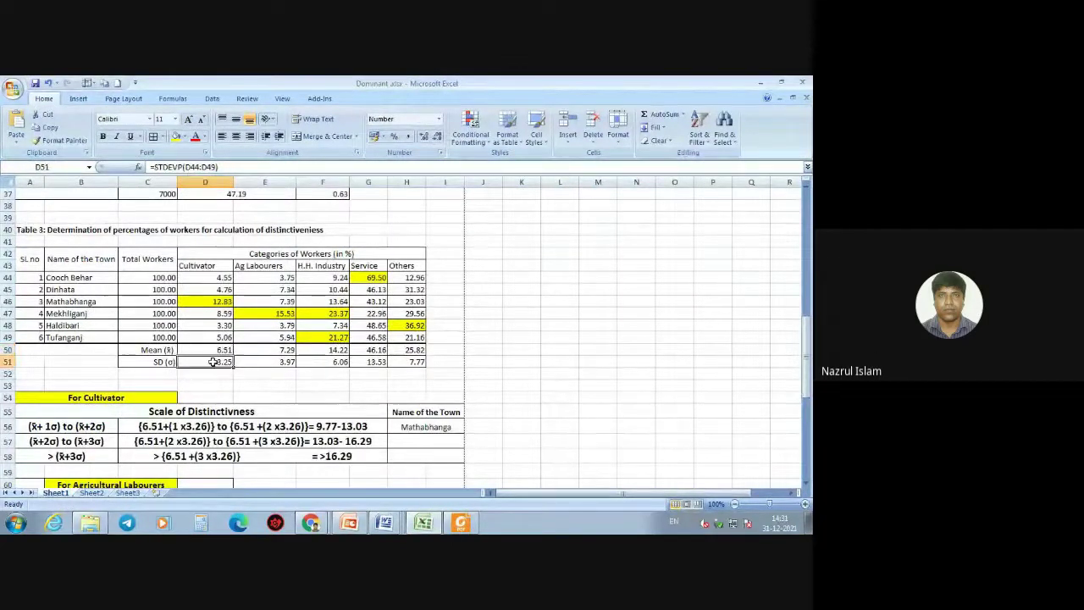
{"action": "left_click", "coordinate": [227, 347]}
{"action": "left_click", "coordinate": [219, 362]}
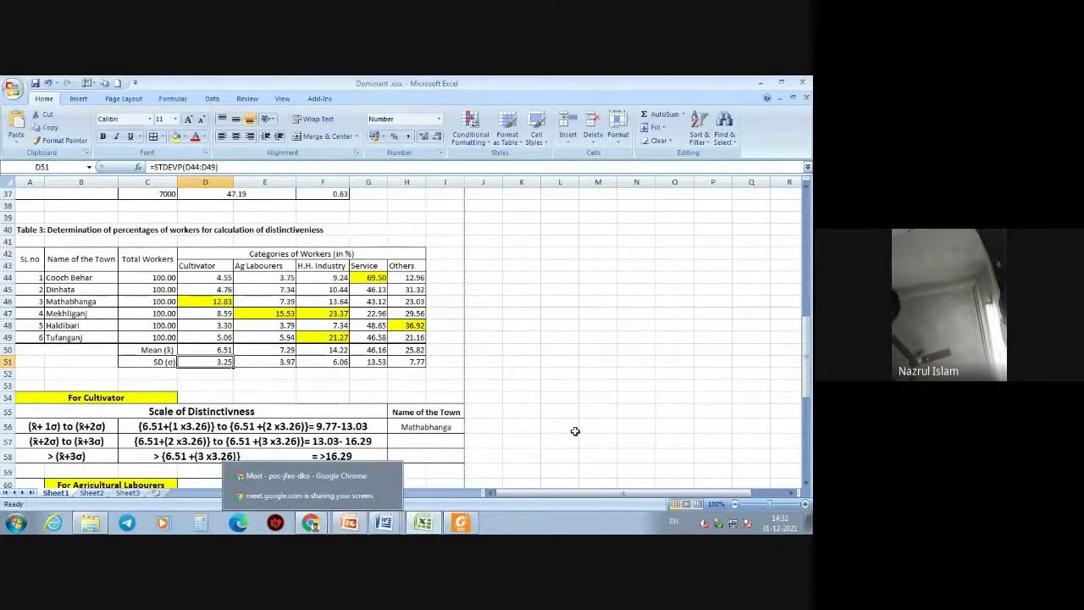
- Switch to the Google Meet call in Chrome and stop presenting the screen
{"action": "left_click", "coordinate": [392, 509]}
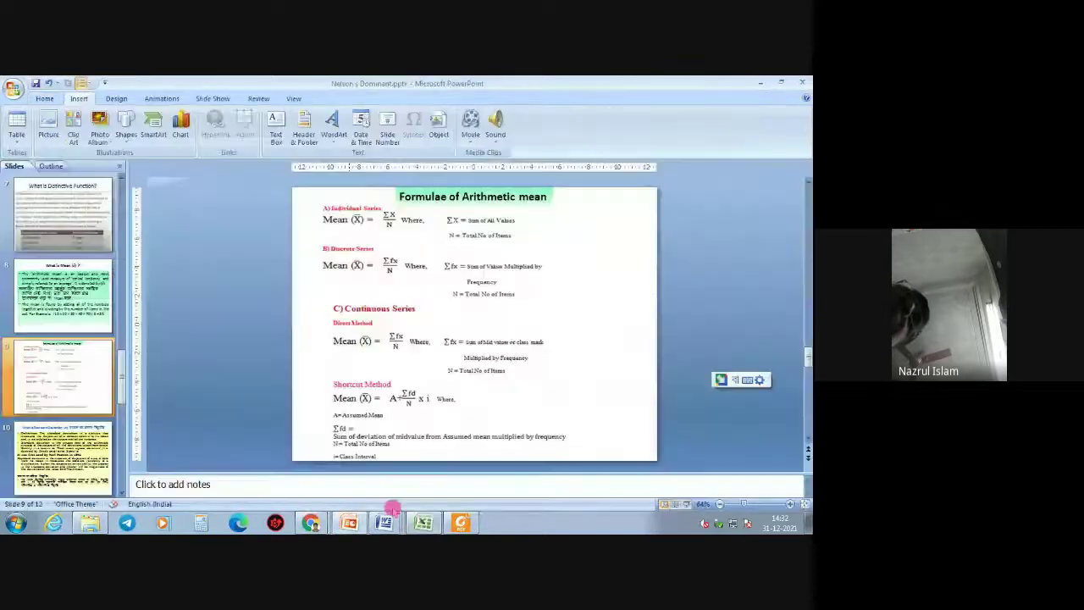
{"action": "mouse_move", "coordinate": [310, 522]}
{"action": "left_click", "coordinate": [303, 474]}
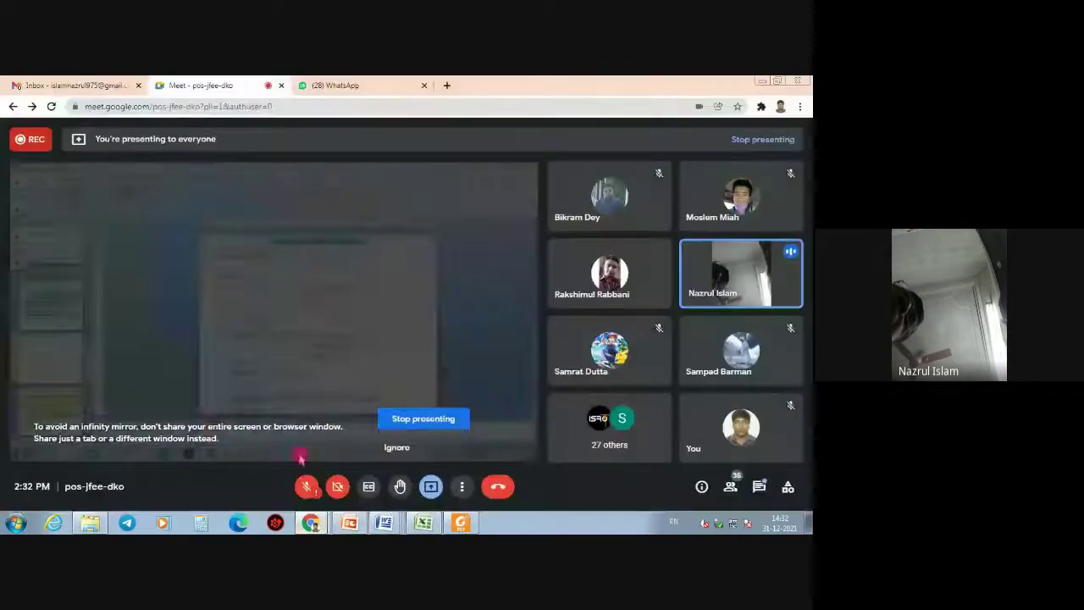
{"action": "left_click", "coordinate": [417, 418]}
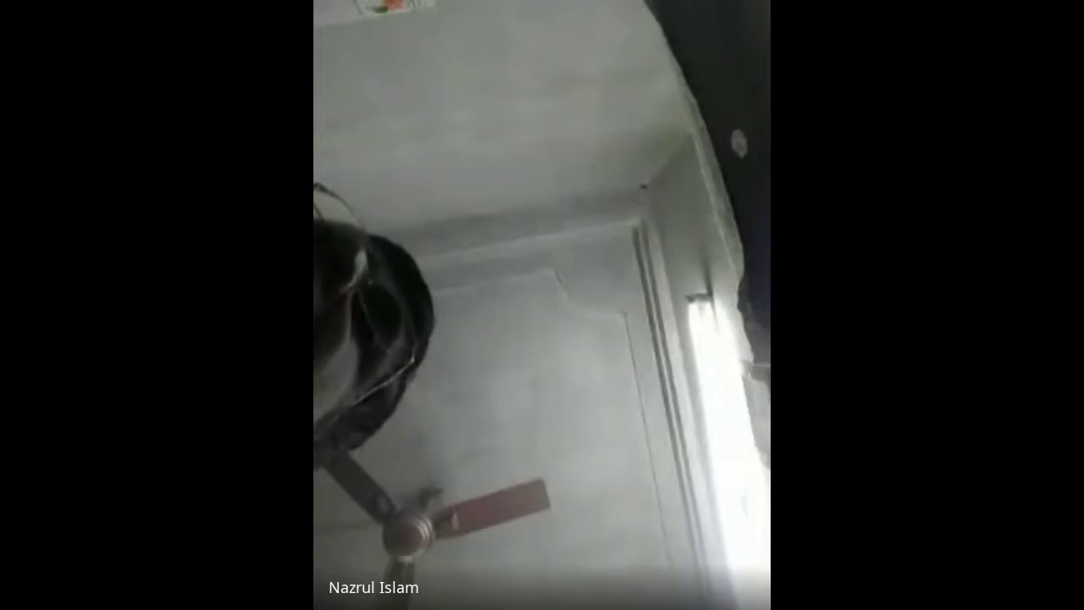
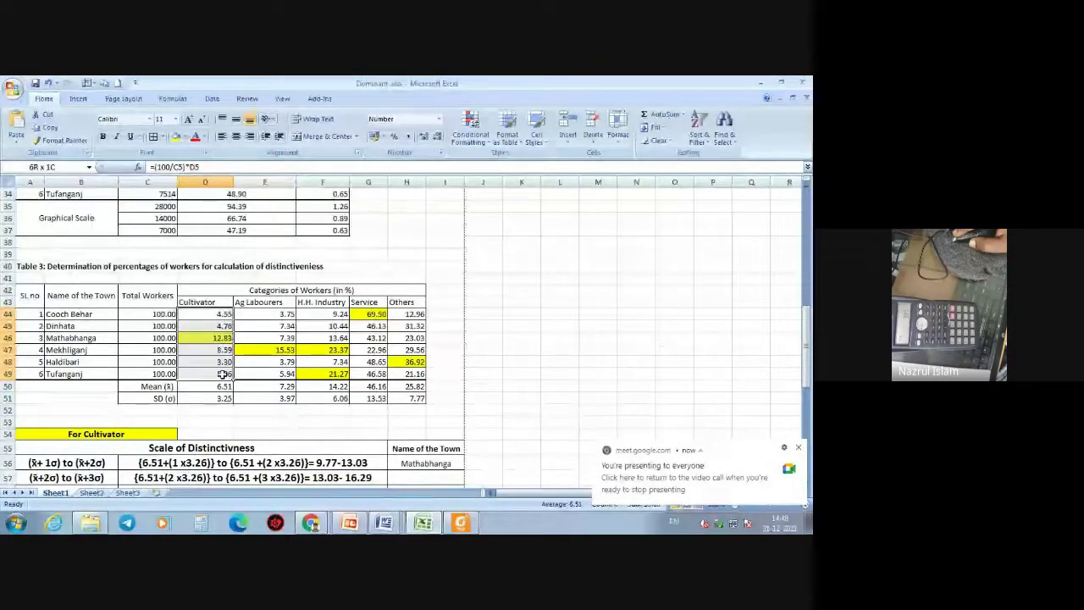
- Inspect the Ag Labourers SD formula and Cultivator's Mean and SD formulas in the Table 3 worksheet
{"action": "left_click", "coordinate": [258, 402]}
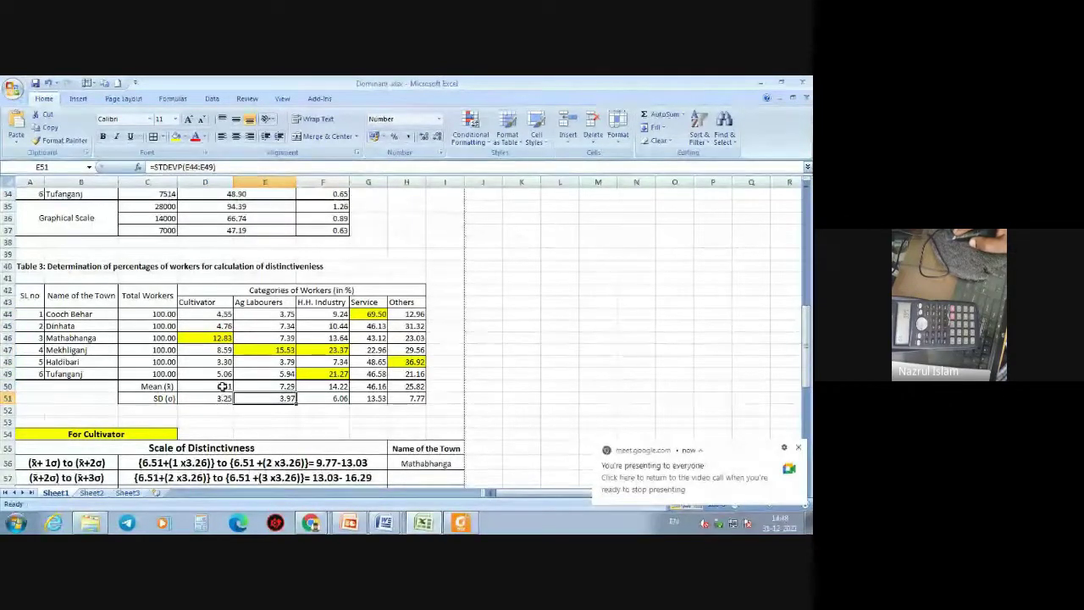
{"action": "left_click", "coordinate": [222, 386]}
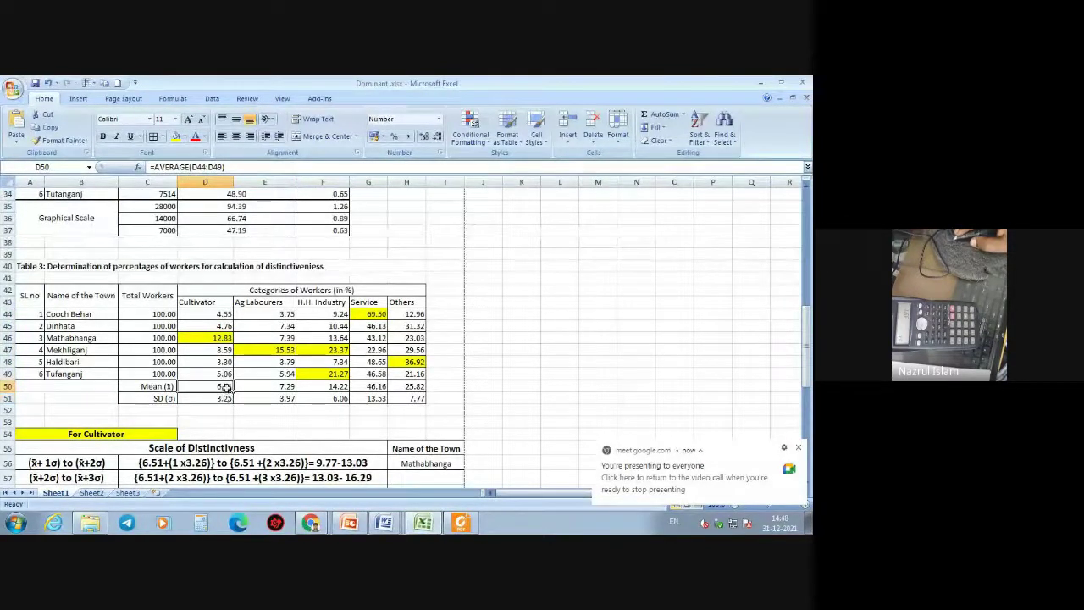
{"action": "left_click", "coordinate": [227, 397]}
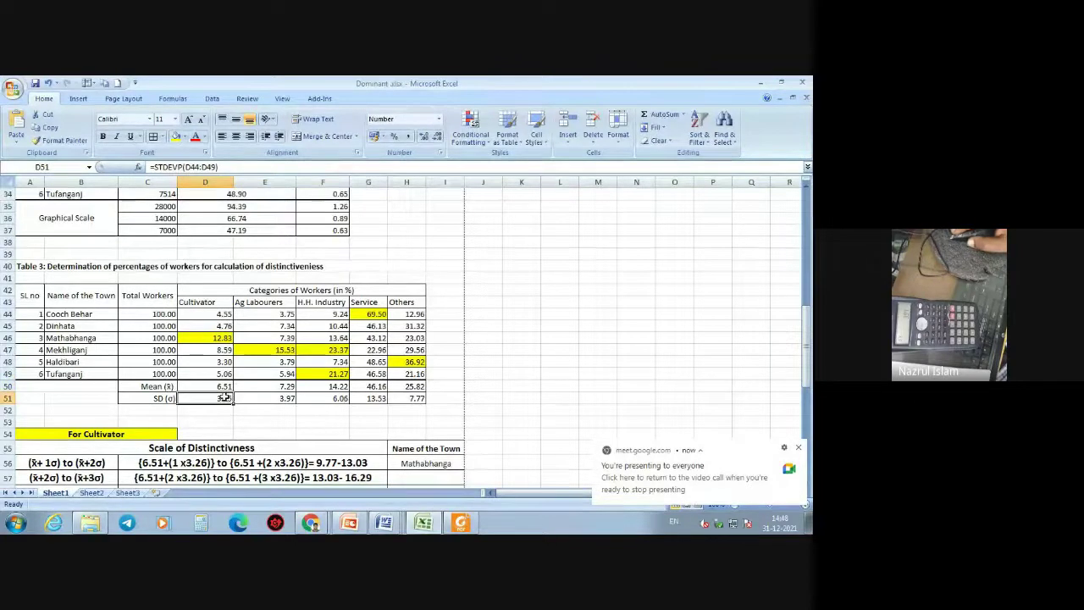
- Copy Cultivator's town percentages in D44:D49 and paste them back in place as values with Paste Special
{"action": "left_click_drag", "start_coordinate": [225, 313], "coordinate": [224, 373]}
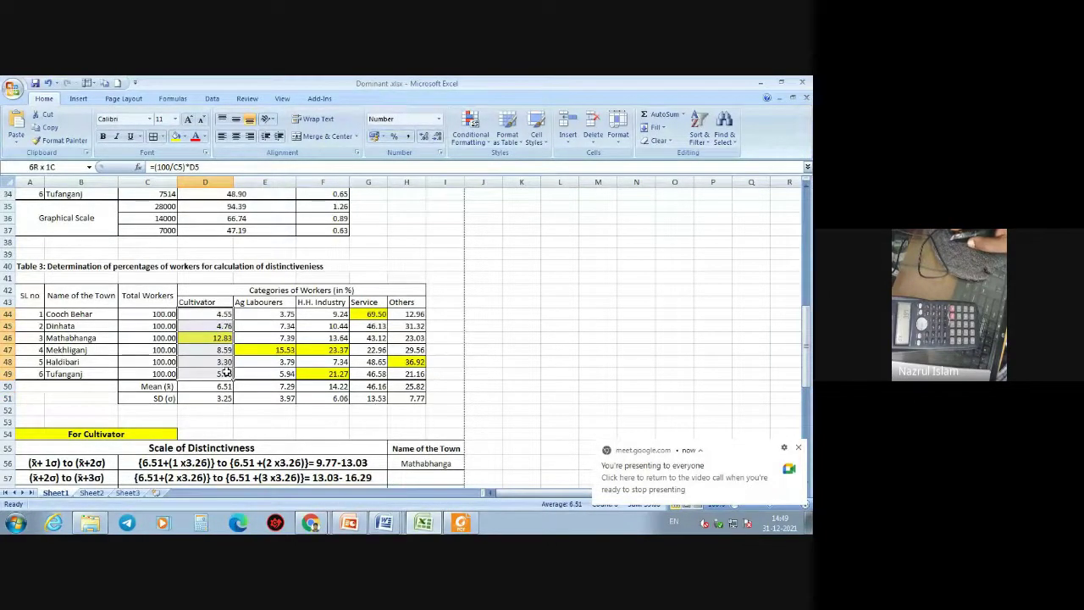
{"action": "right_click", "coordinate": [218, 313]}
{"action": "left_click", "coordinate": [244, 333]}
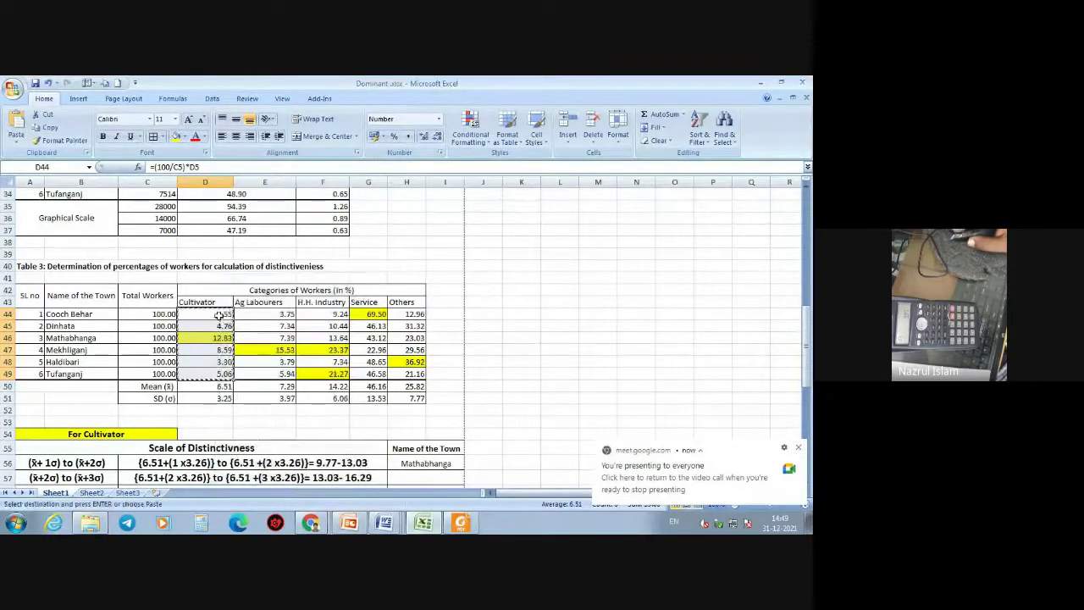
{"action": "right_click", "coordinate": [221, 314]}
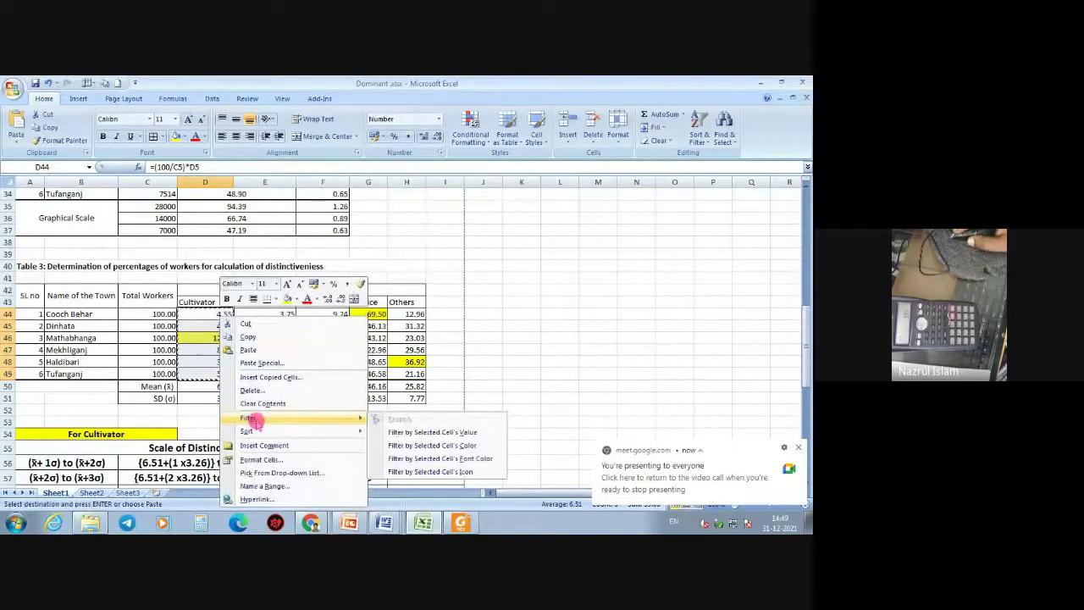
{"action": "left_click", "coordinate": [252, 364]}
{"action": "left_click", "coordinate": [177, 314]}
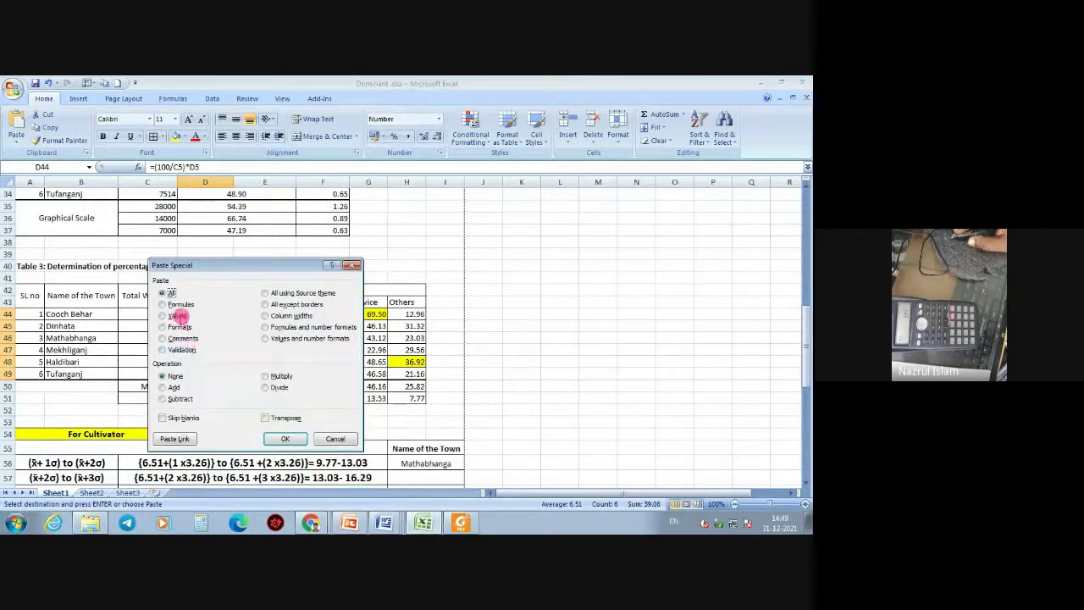
{"action": "left_click", "coordinate": [284, 439]}
{"action": "left_click", "coordinate": [263, 434]}
- Examine the formulas behind Cultivator's mean and standard deviation, =AVERAGE(D44:D49) and =STDEVP(D44:D49), and return to the mean's formula
{"action": "left_click", "coordinate": [264, 422]}
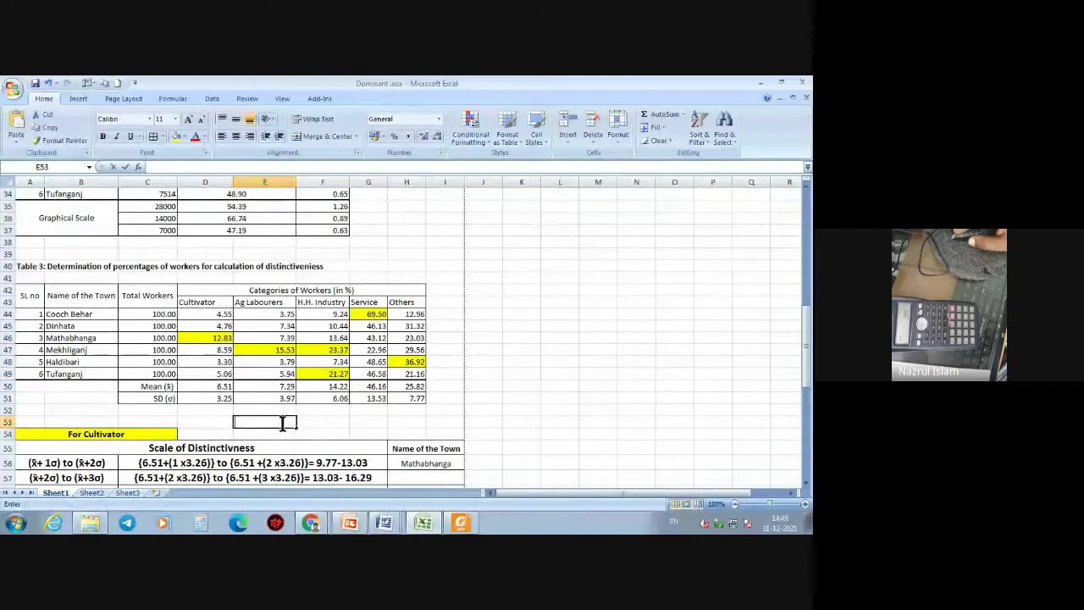
{"action": "type", "text": "="}
{"action": "left_click", "coordinate": [227, 387]}
{"action": "double_click", "coordinate": [225, 386]}
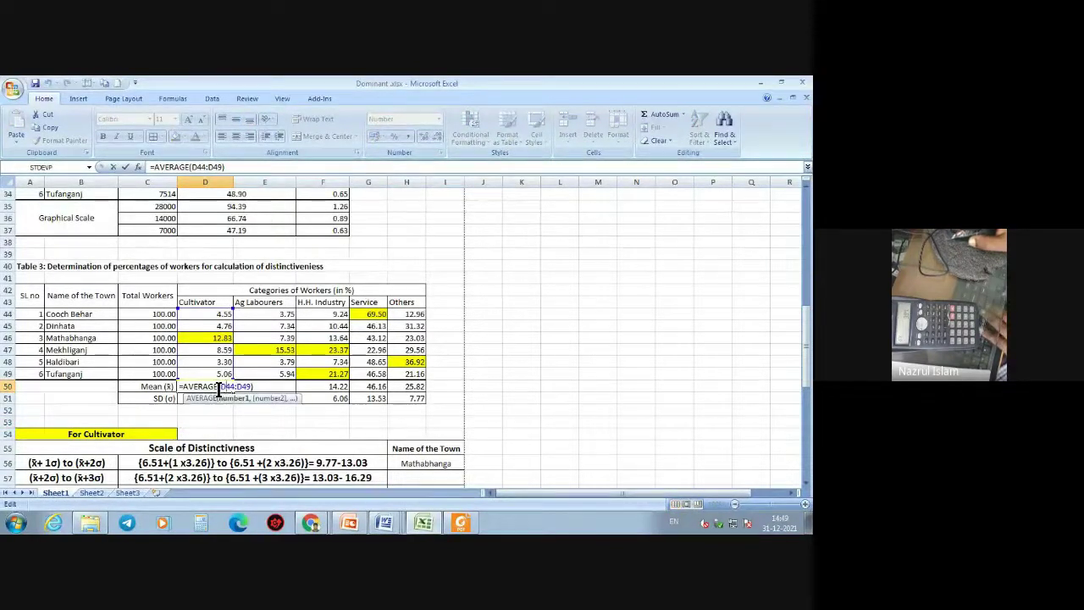
{"action": "key", "text": "Return"}
{"action": "double_click", "coordinate": [227, 398]}
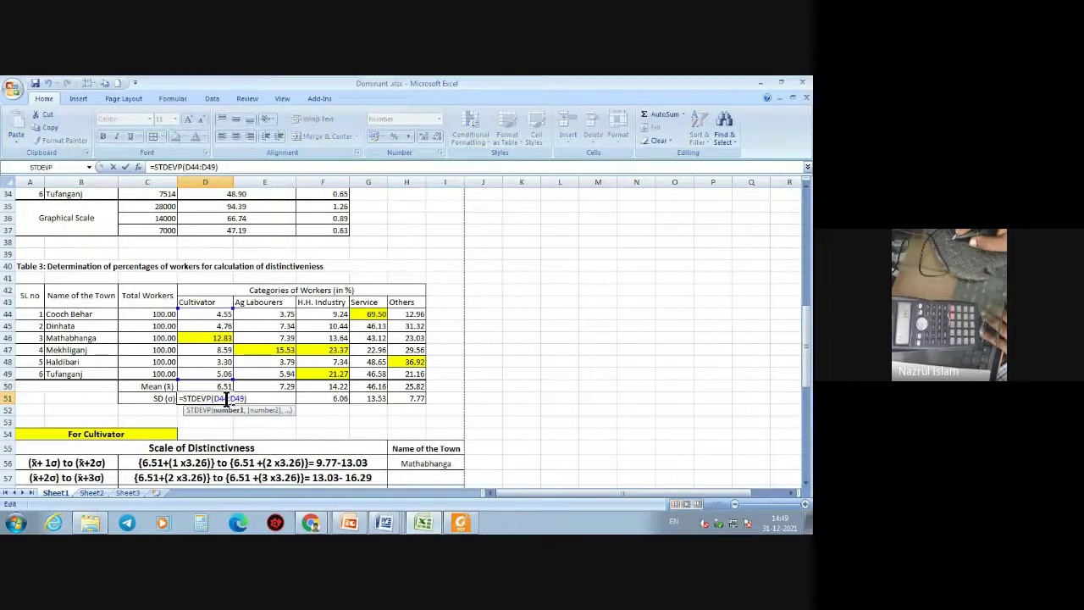
{"action": "key", "text": "Return"}
{"action": "left_click", "coordinate": [270, 433]}
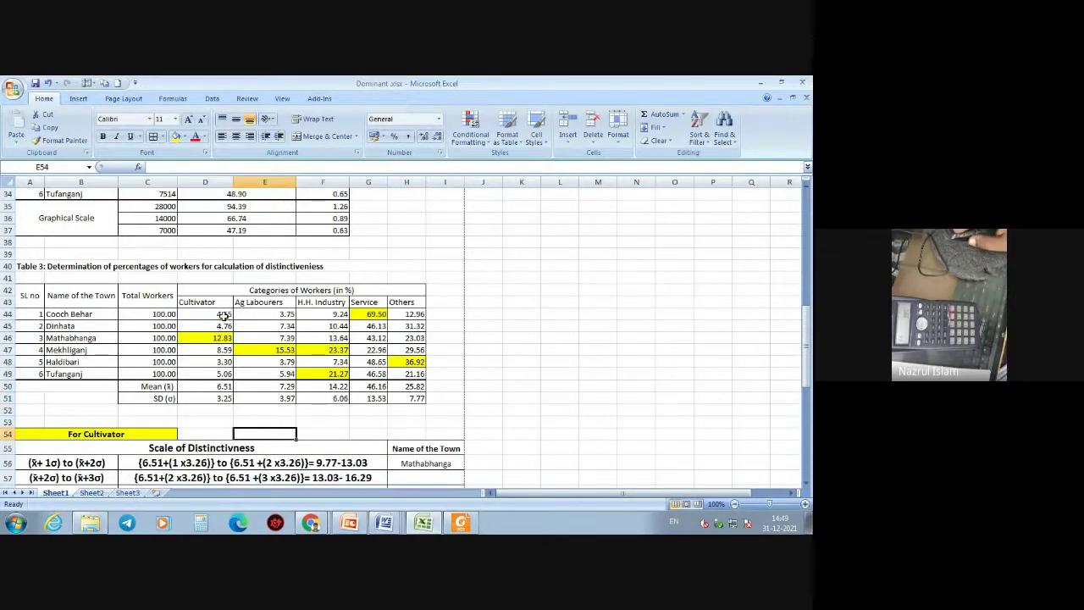
{"action": "left_click", "coordinate": [229, 386]}
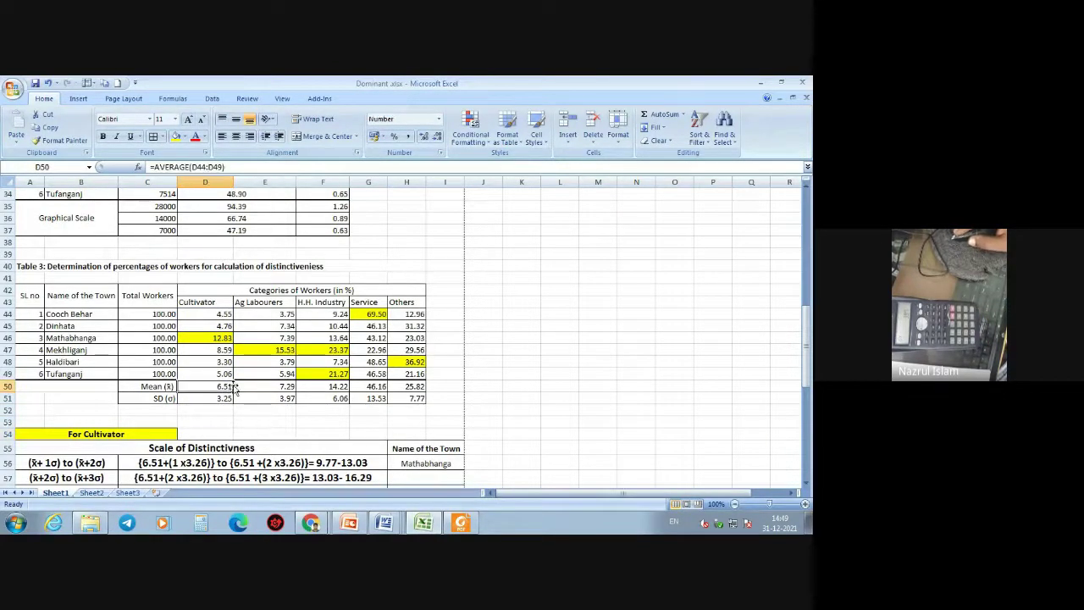
{"action": "double_click", "coordinate": [227, 386]}
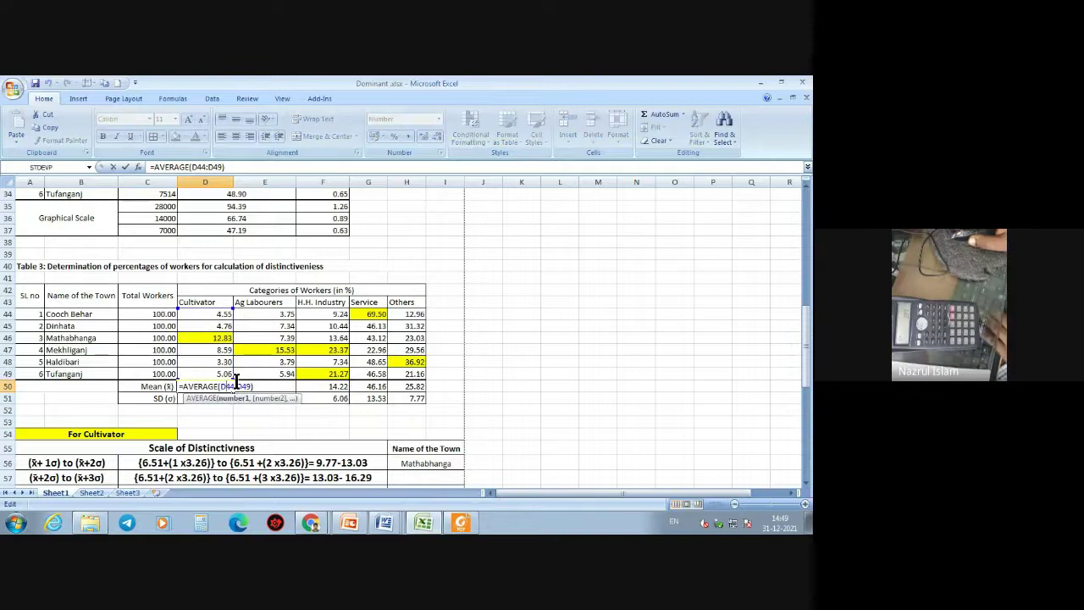
{"action": "key", "text": "Return"}
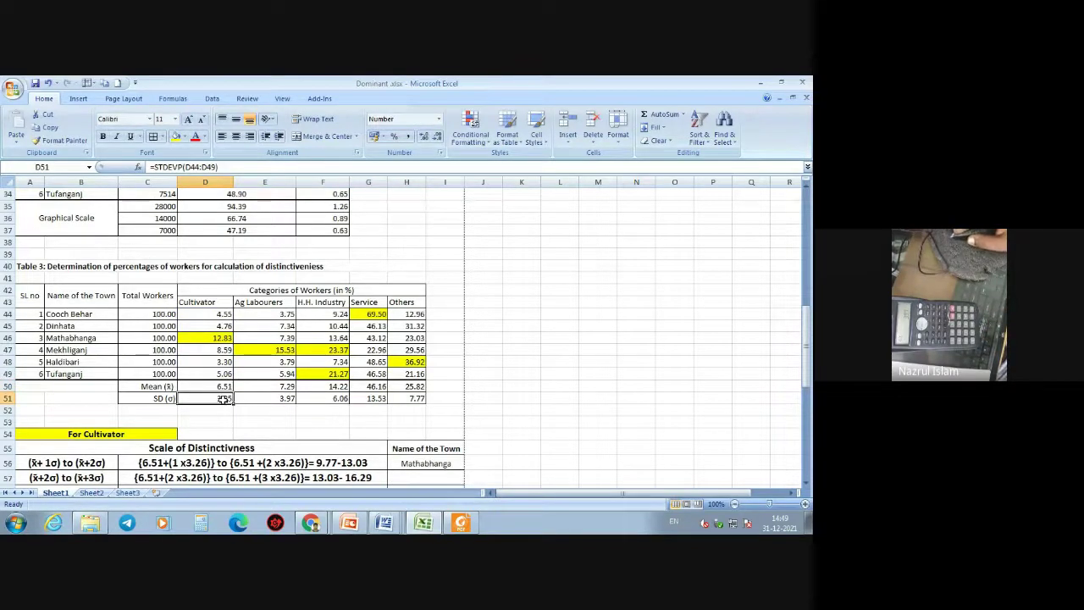
- Fill the Mean and SD rows of Table 3, C50:H51, with a light blue theme color
{"action": "left_click_drag", "start_coordinate": [163, 388], "coordinate": [383, 398]}
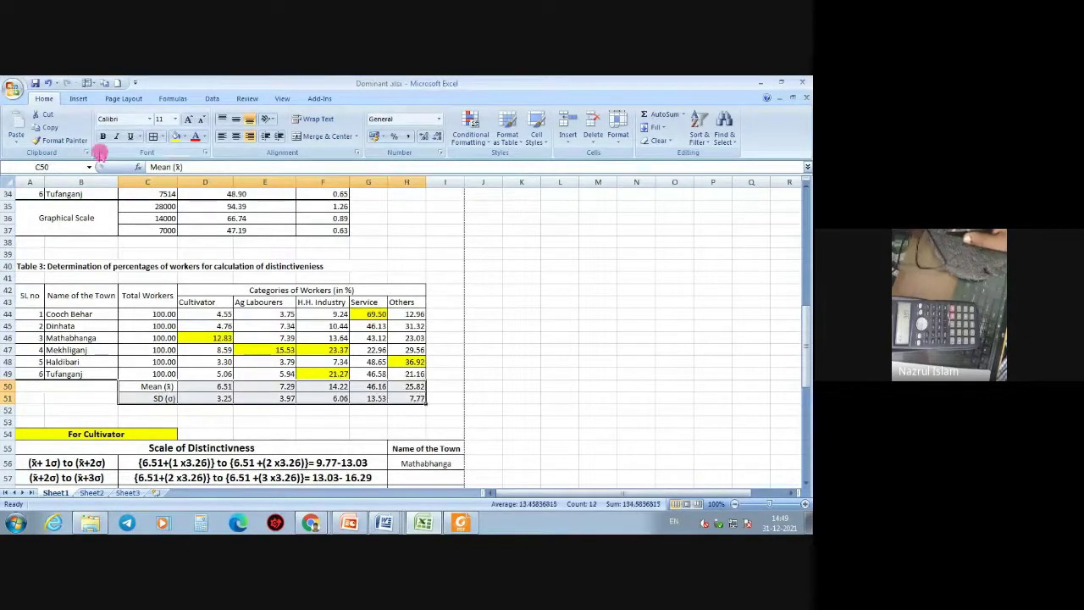
{"action": "left_click", "coordinate": [184, 137]}
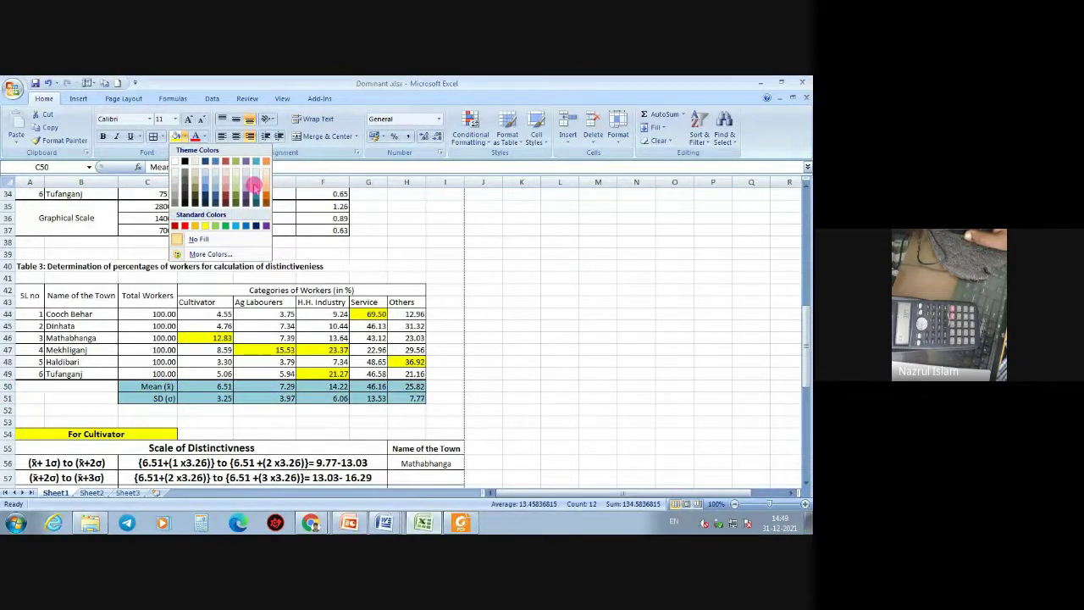
{"action": "left_click", "coordinate": [254, 185]}
{"action": "left_click", "coordinate": [336, 424]}
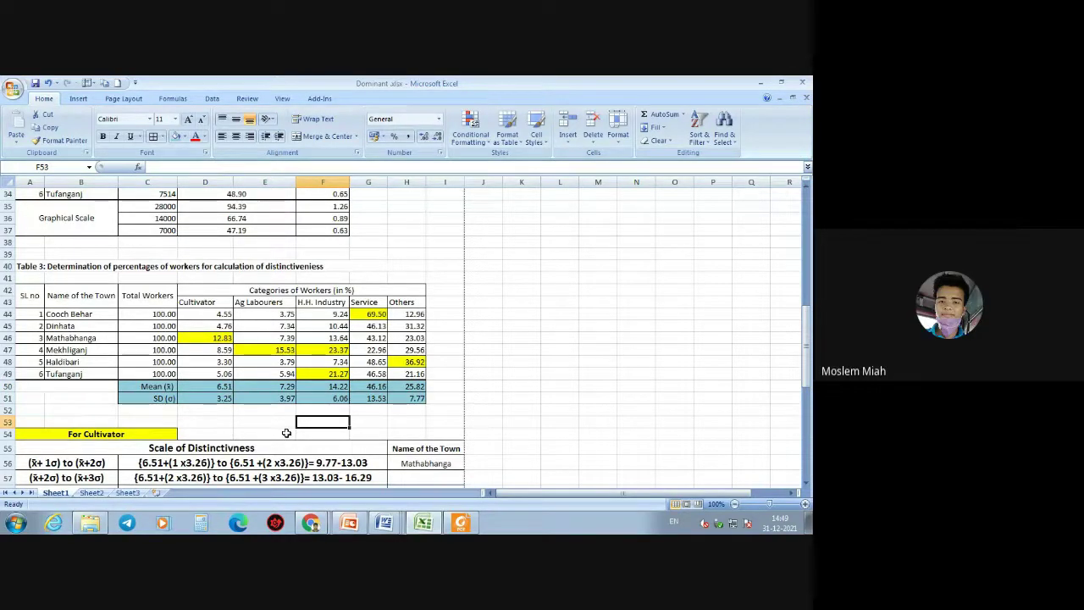
{"action": "left_click", "coordinate": [279, 429]}
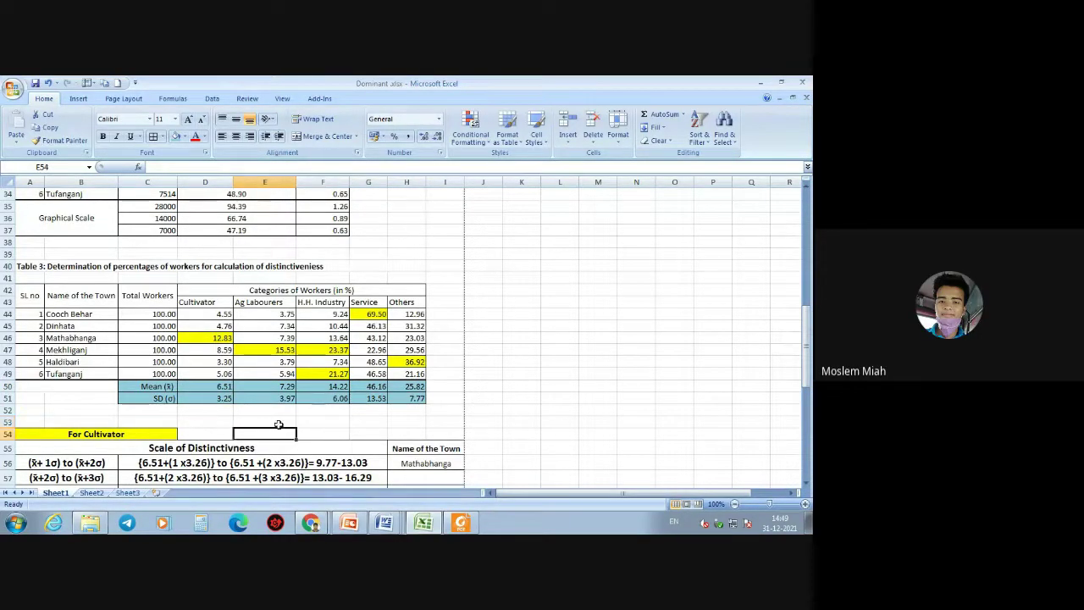
{"action": "left_click", "coordinate": [344, 418]}
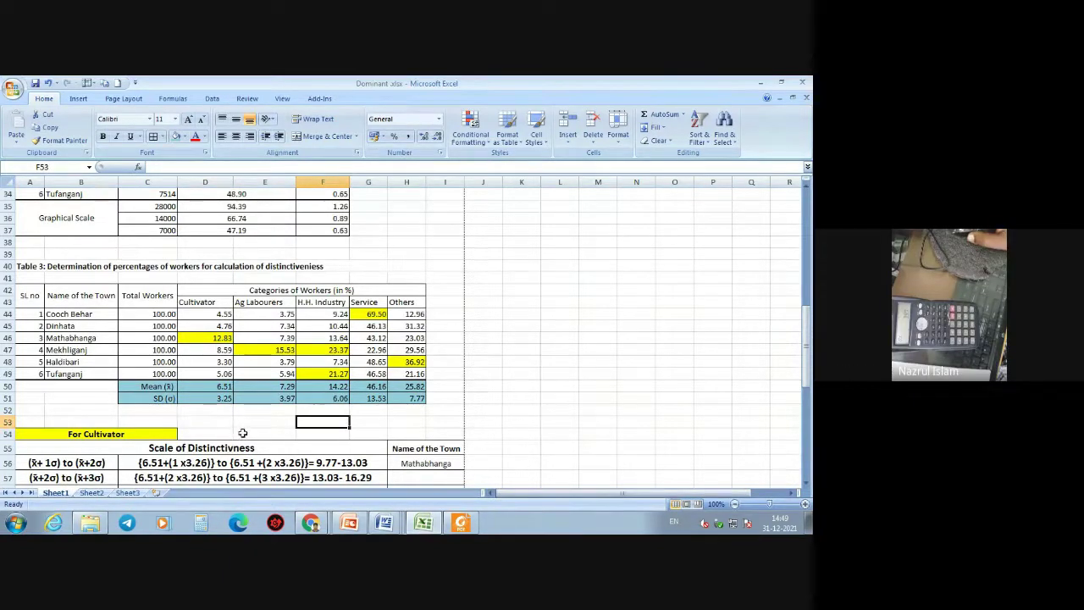
- Replace Cultivator's standard deviation formula in D51 with the fixed value 3.26
{"action": "scroll", "coordinate": [248, 430], "scroll_direction": "down", "scroll_amount": 1}
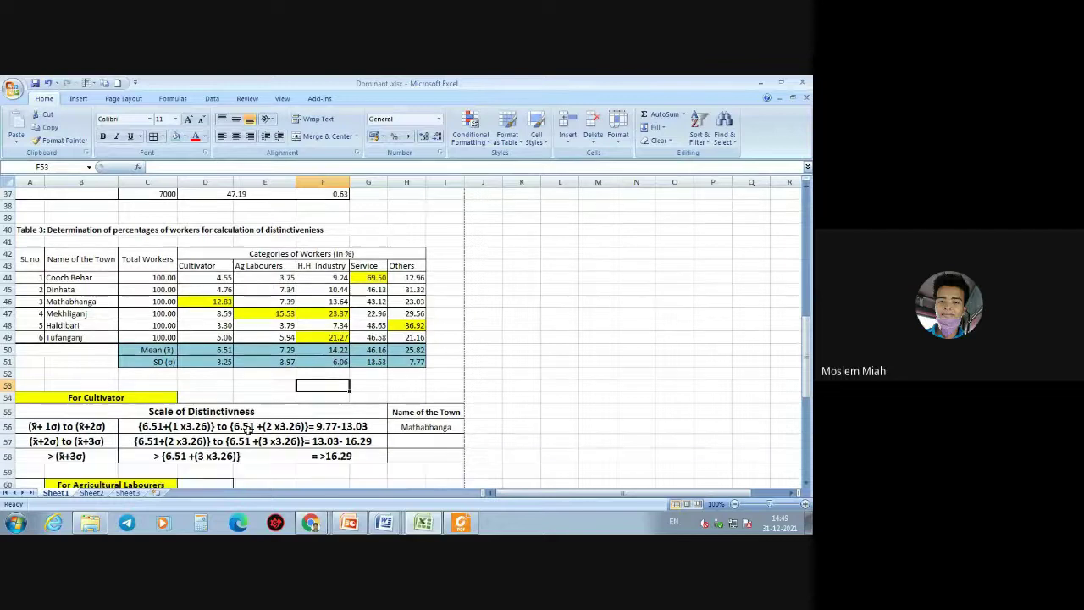
{"action": "scroll", "coordinate": [248, 430], "scroll_direction": "down", "scroll_amount": 2}
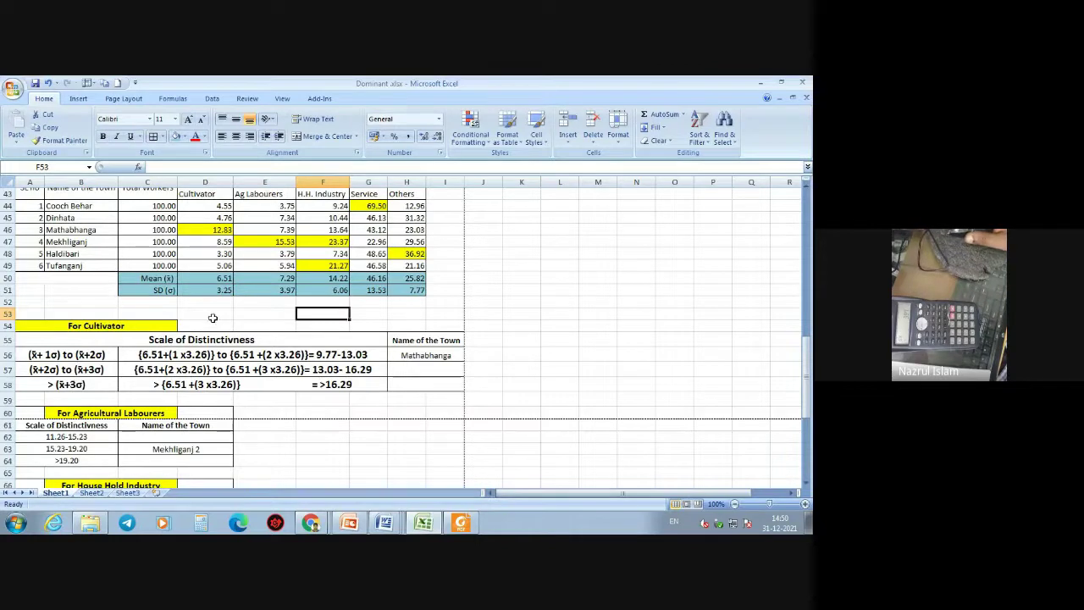
{"action": "left_click", "coordinate": [224, 278]}
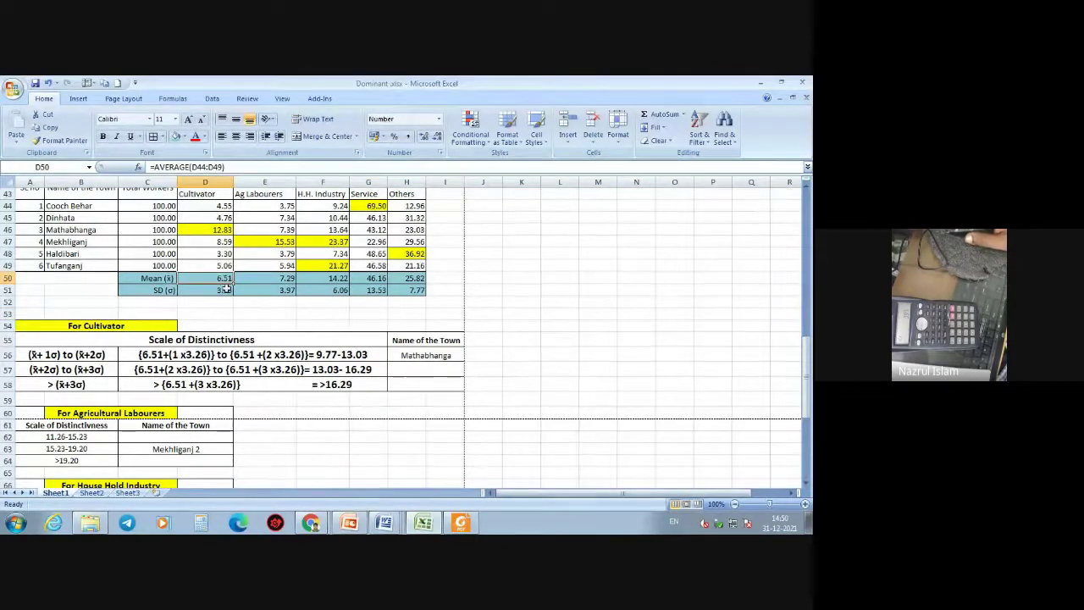
{"action": "left_click", "coordinate": [225, 290]}
{"action": "double_click", "coordinate": [227, 289]}
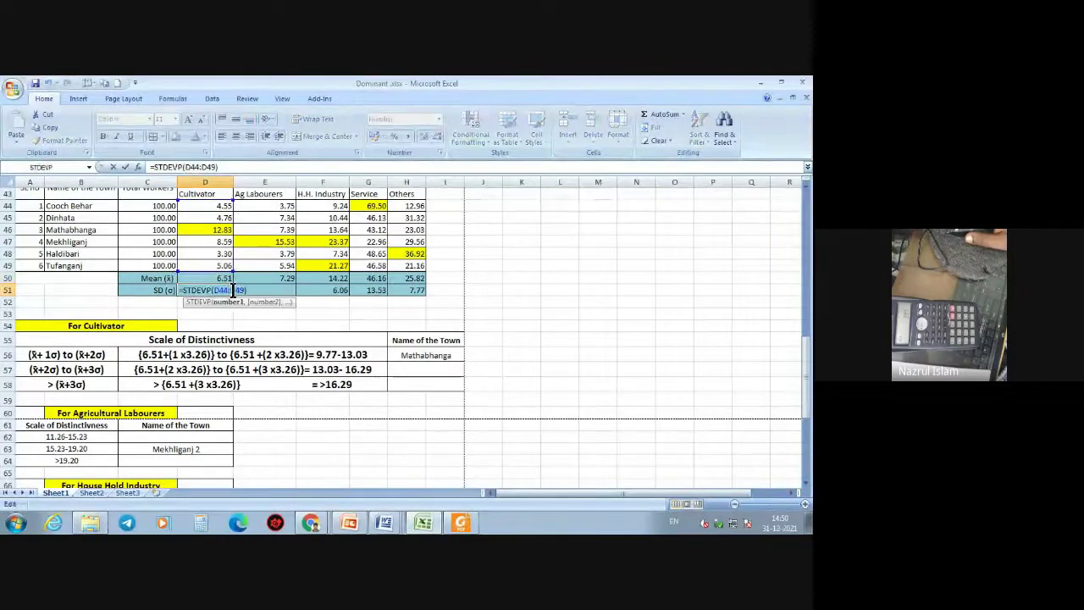
{"action": "key", "text": "Escape"}
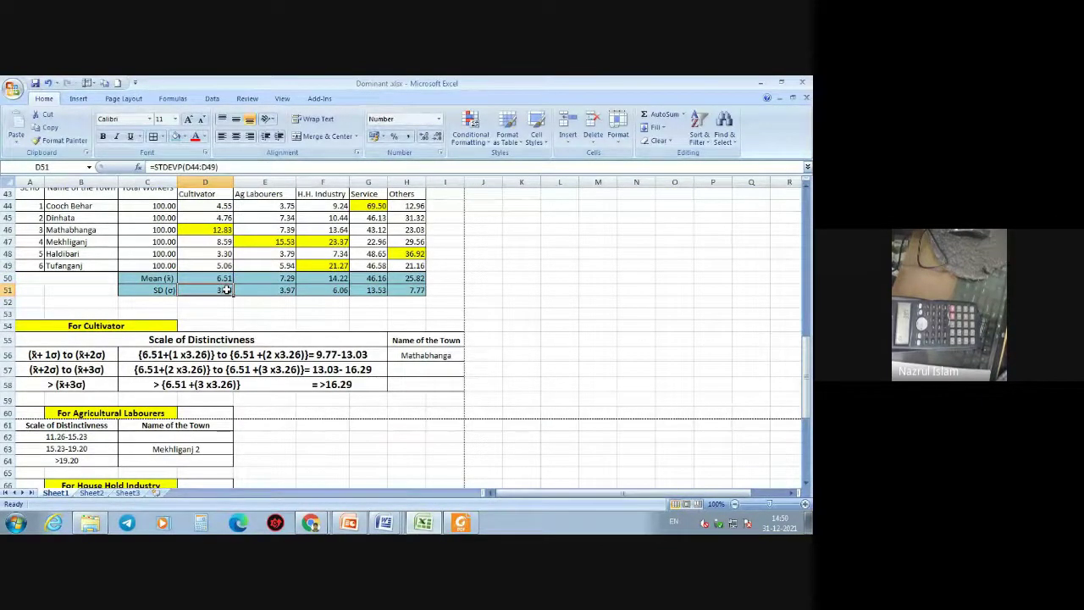
{"action": "type", "text": "2."}
{"action": "key", "text": "BackSpace"}
{"action": "key", "text": "BackSpace"}
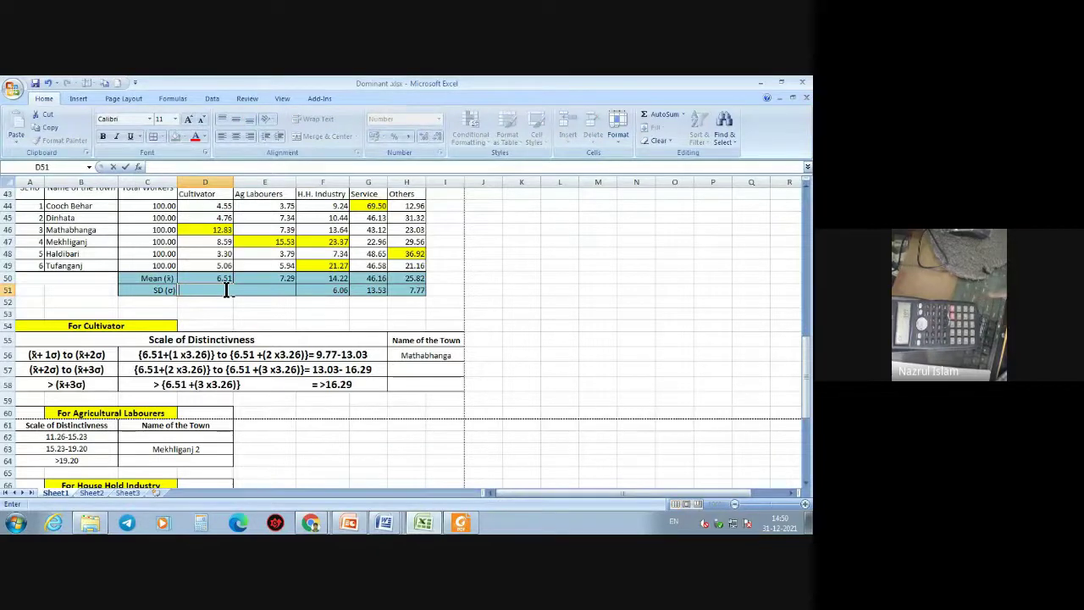
{"action": "type", "text": "3.26"}
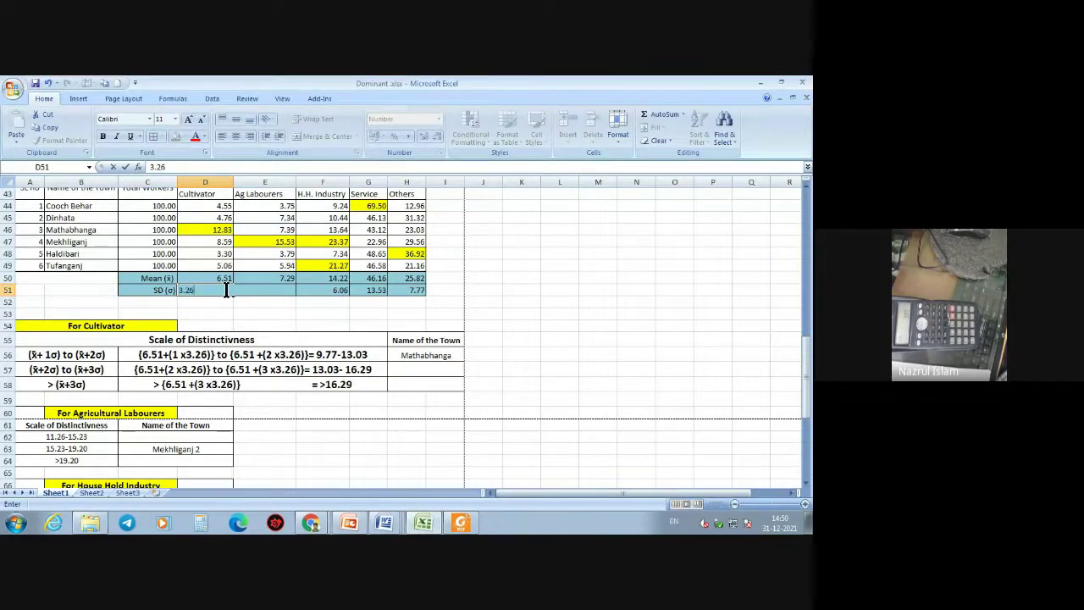
{"action": "left_click", "coordinate": [305, 315]}
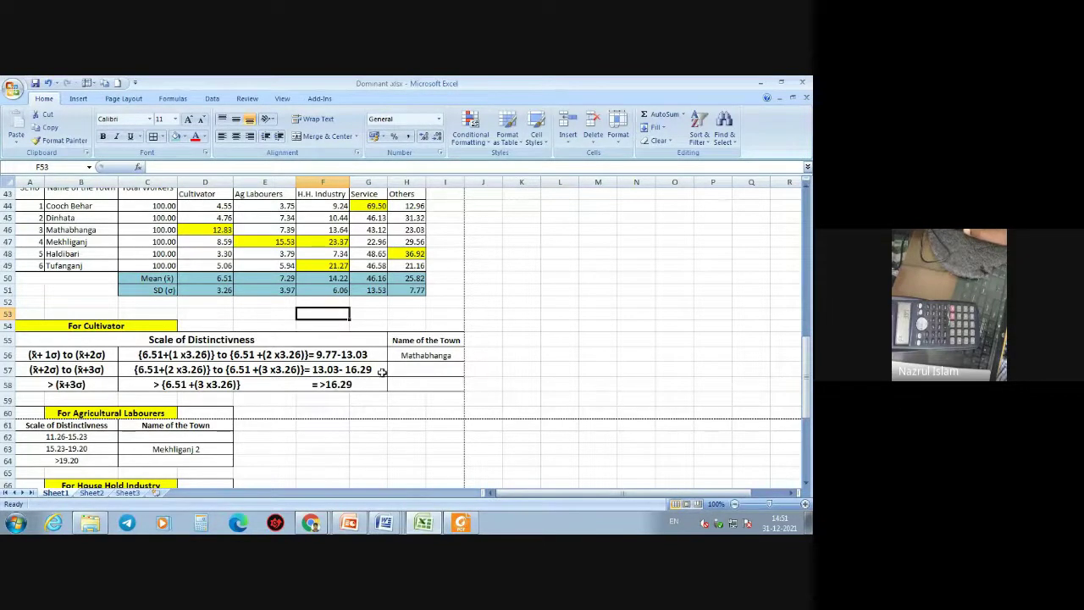
- Append 1 to the town name Mathabhanga in H56 of the Cultivator scale of distinctiveness
{"action": "double_click", "coordinate": [449, 355]}
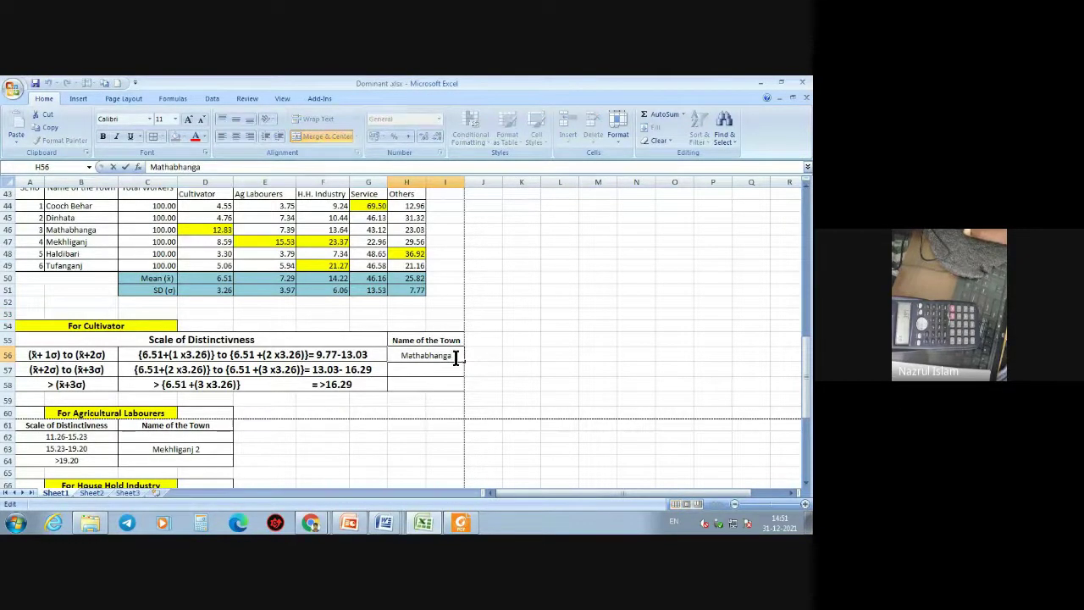
{"action": "type", "text": "1"}
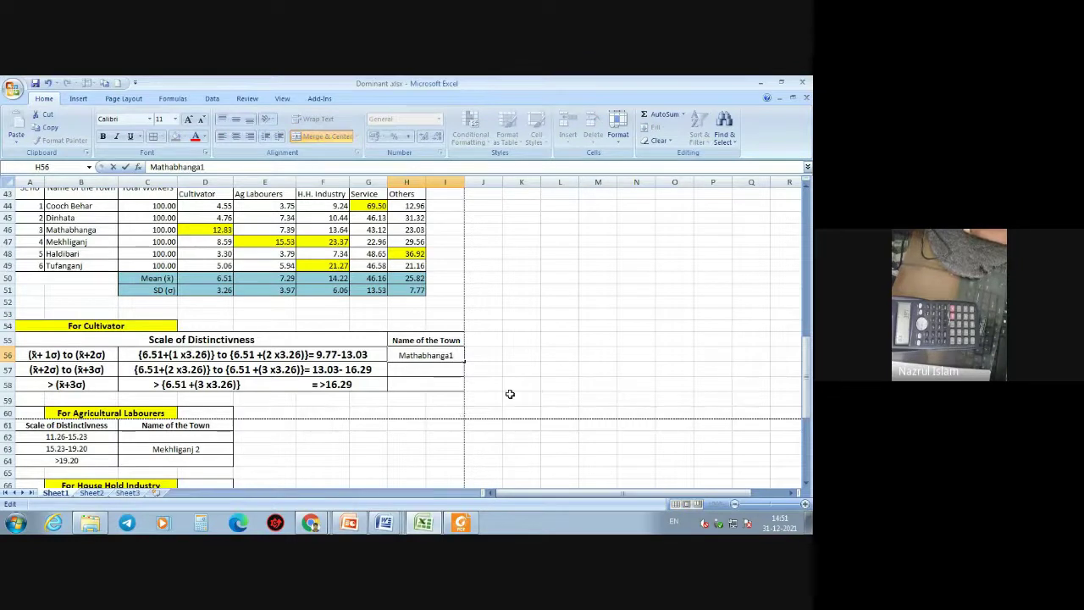
{"action": "left_click", "coordinate": [509, 391]}
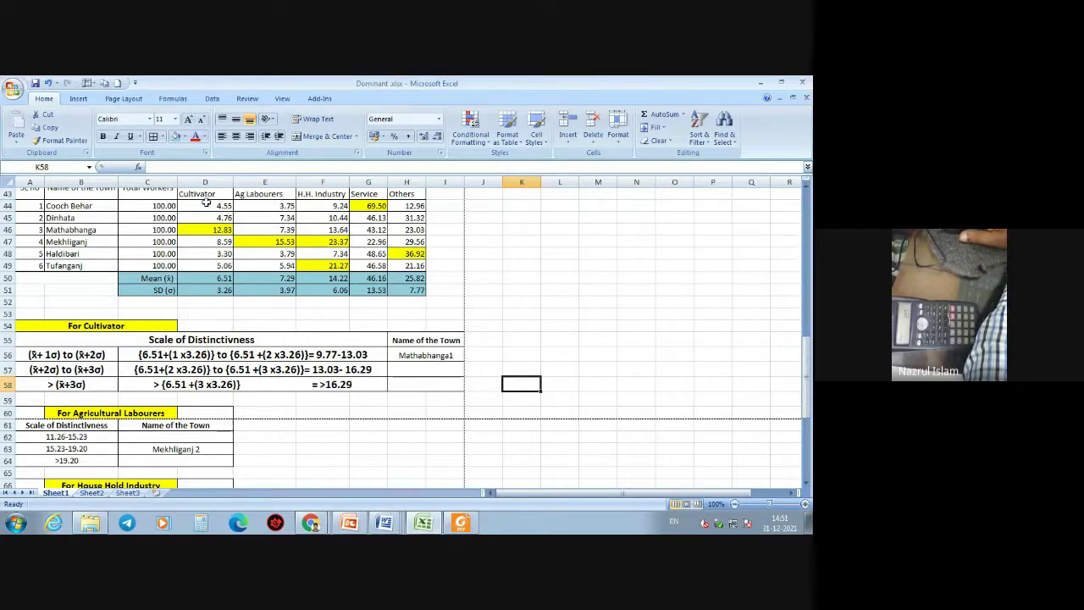
- Examine Mathabhanga's Cultivator percentage in D46 against the column D44:D49 and the x̄+1σ to x̄+2σ range in C56
{"action": "left_click", "coordinate": [218, 229]}
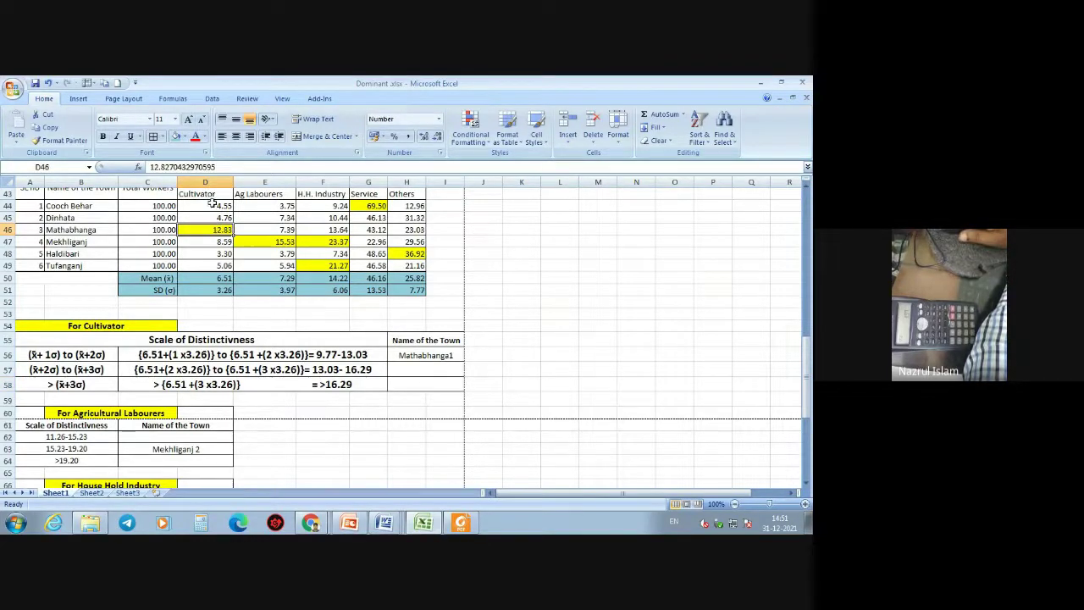
{"action": "left_click", "coordinate": [213, 195]}
{"action": "left_click", "coordinate": [215, 231]}
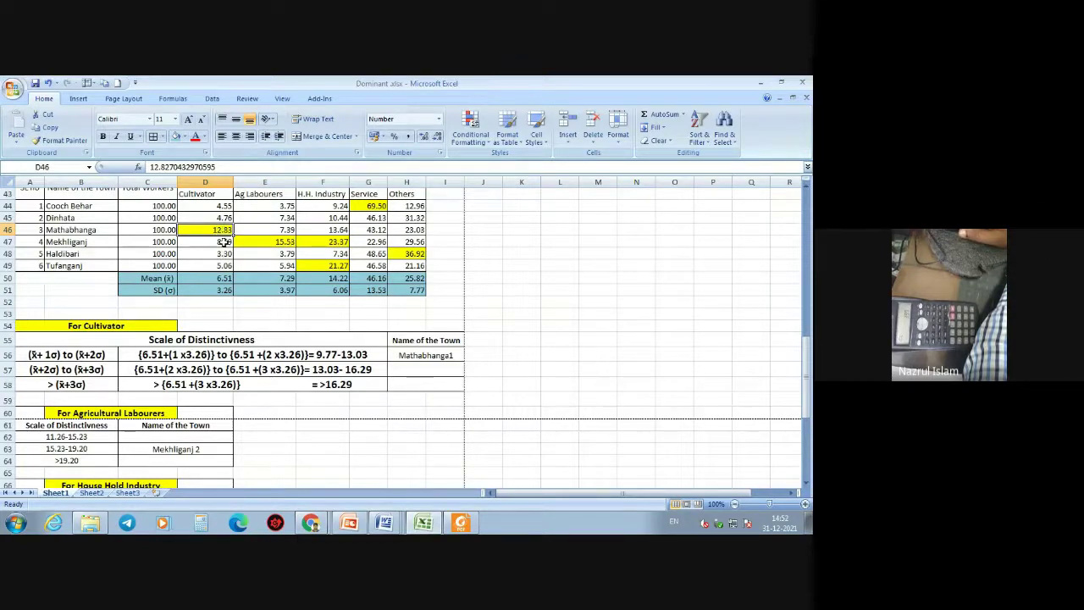
{"action": "scroll", "coordinate": [227, 241], "scroll_direction": "up", "scroll_amount": 2}
{"action": "scroll", "coordinate": [295, 354], "scroll_direction": "down", "scroll_amount": 1}
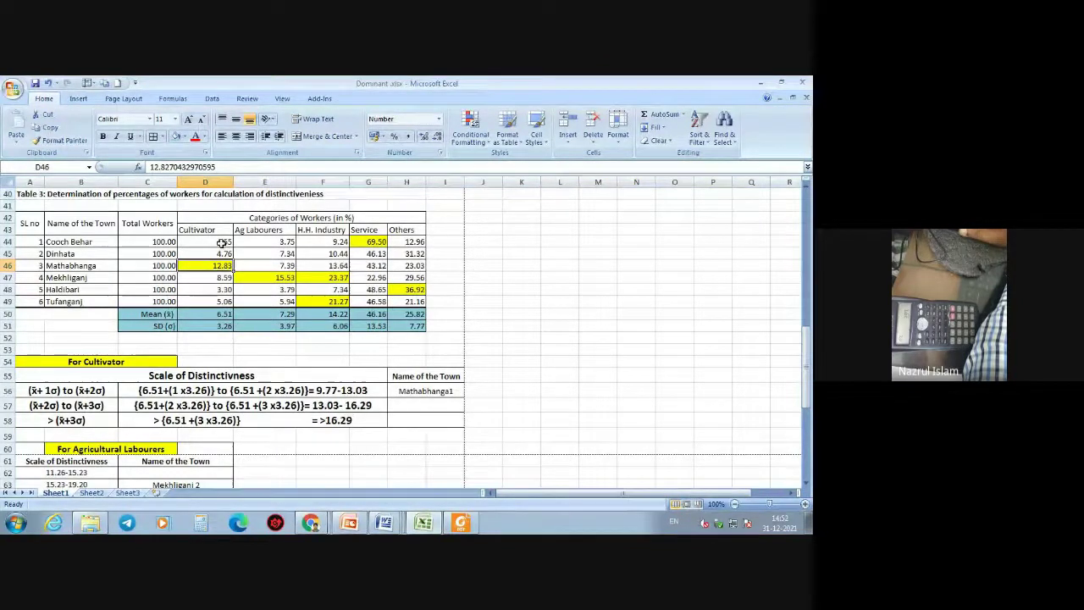
{"action": "left_click_drag", "start_coordinate": [222, 242], "coordinate": [216, 302]}
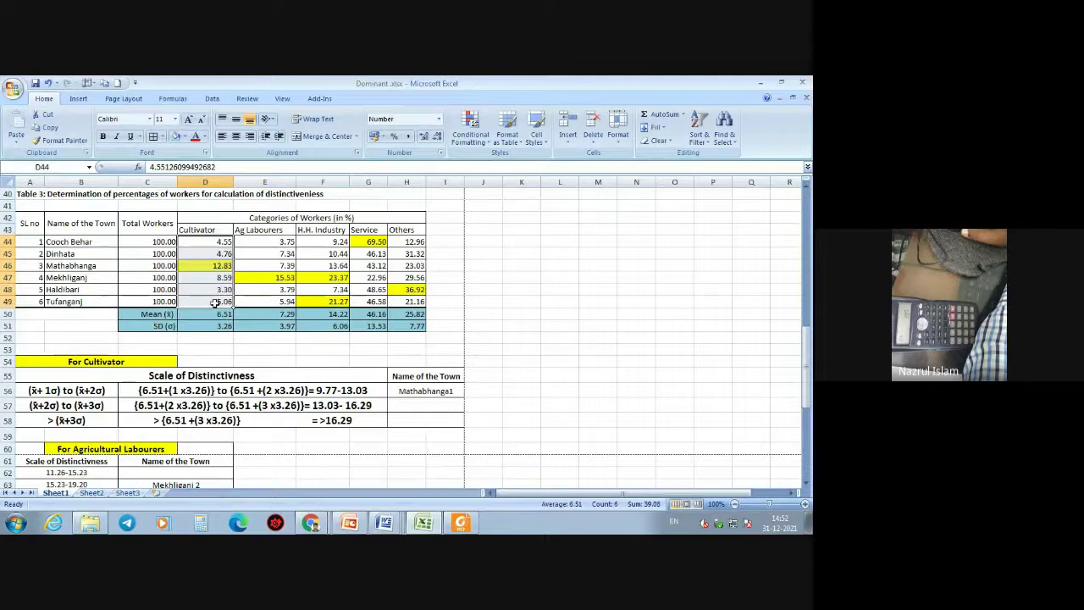
{"action": "left_click", "coordinate": [342, 391]}
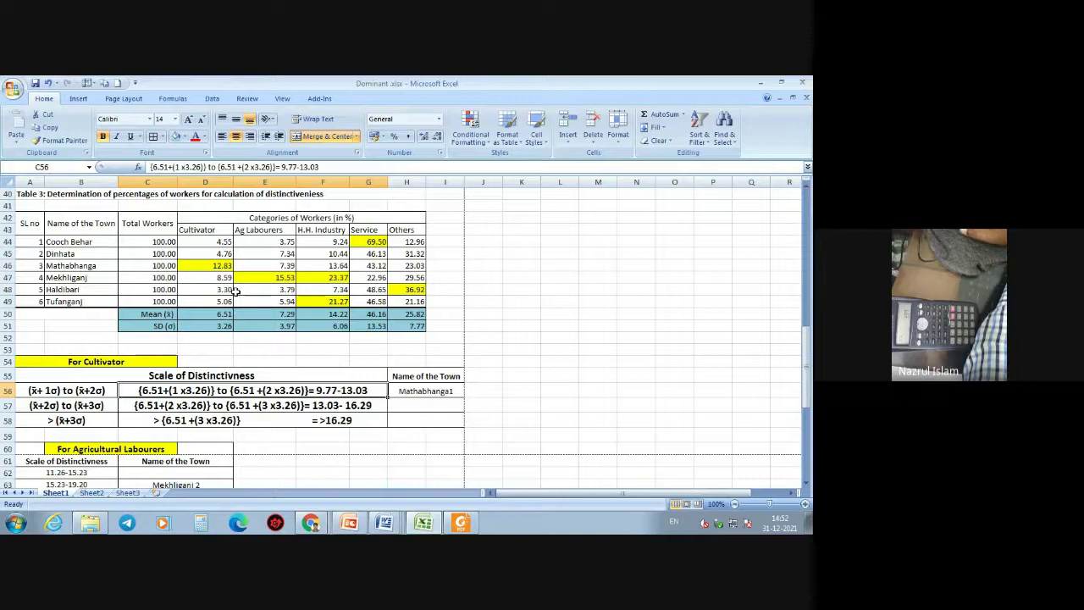
{"action": "left_click", "coordinate": [216, 265]}
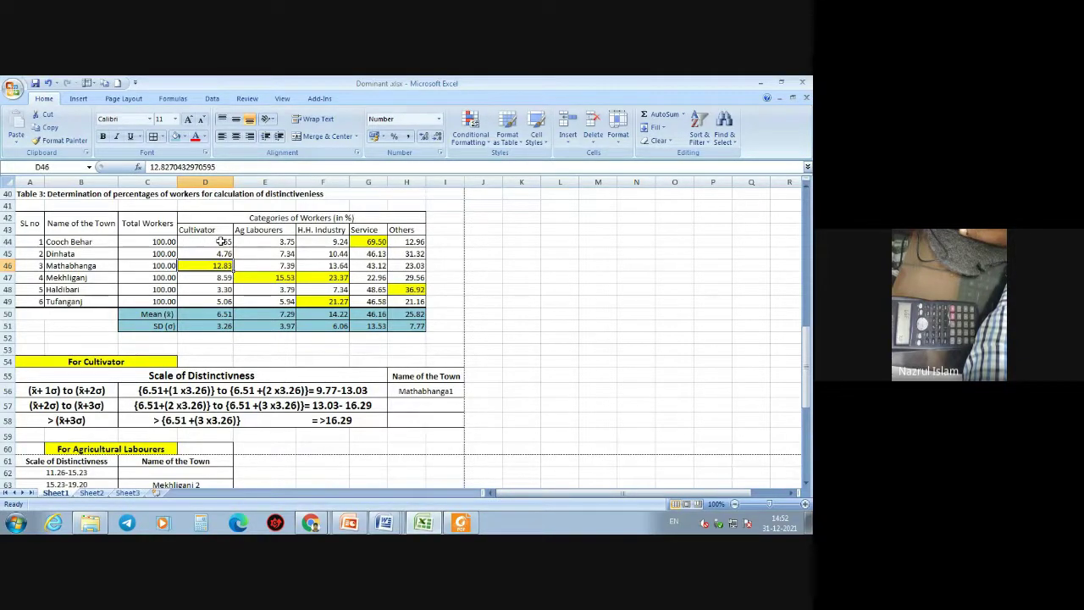
{"action": "left_click", "coordinate": [416, 392]}
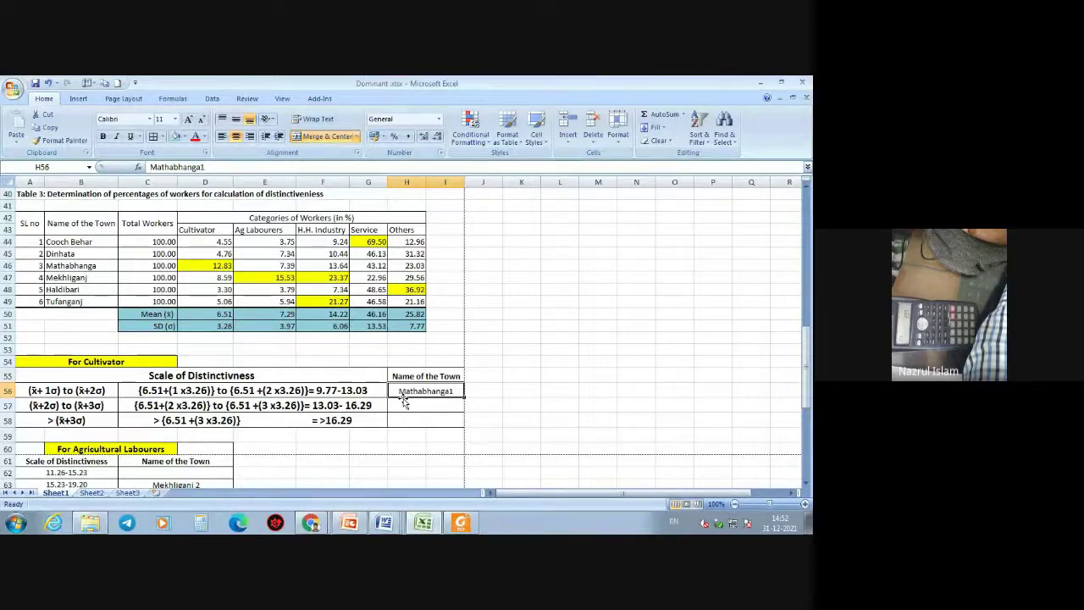
{"action": "left_click", "coordinate": [210, 265]}
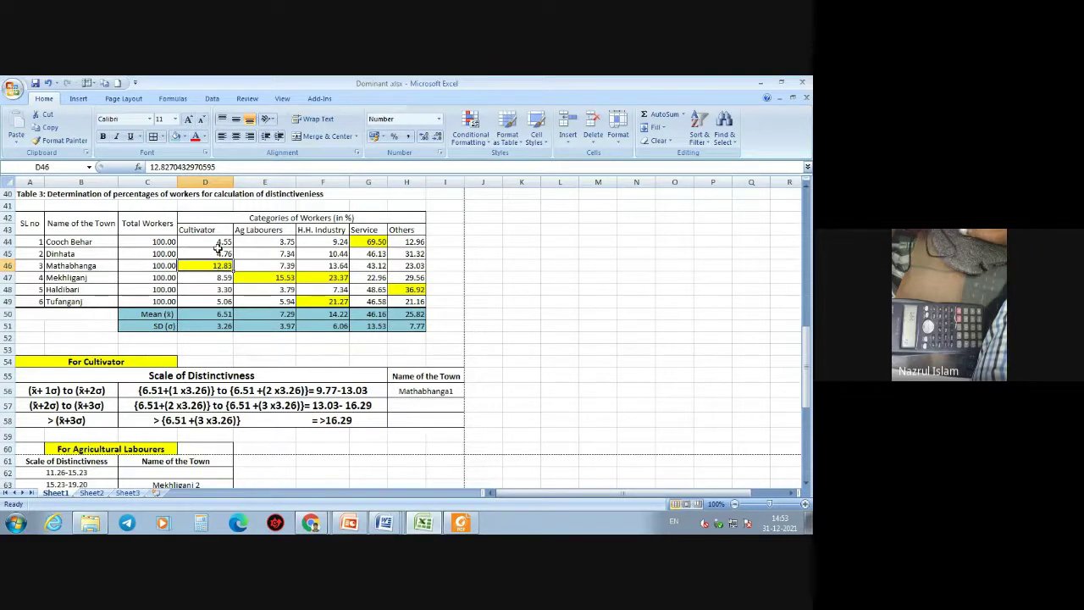
{"action": "left_click_drag", "start_coordinate": [218, 242], "coordinate": [223, 302]}
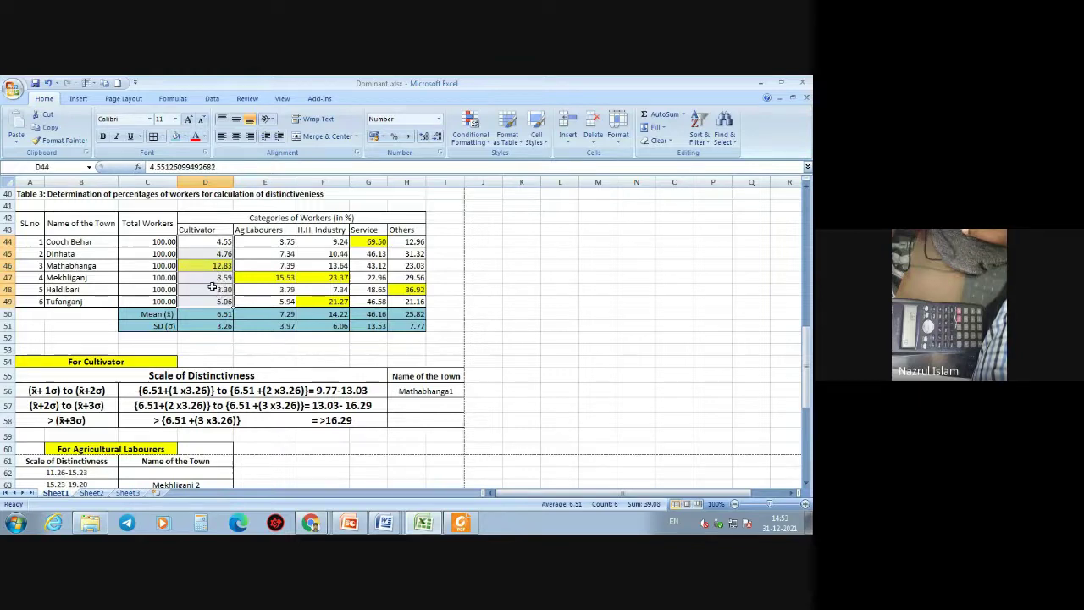
{"action": "left_click", "coordinate": [98, 266]}
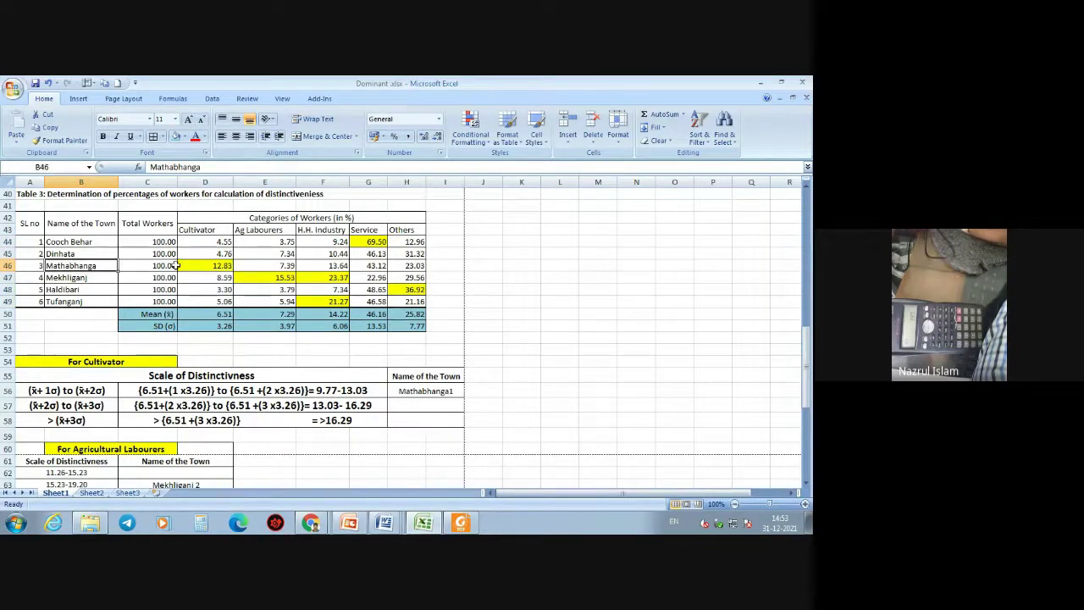
{"action": "left_click", "coordinate": [214, 265]}
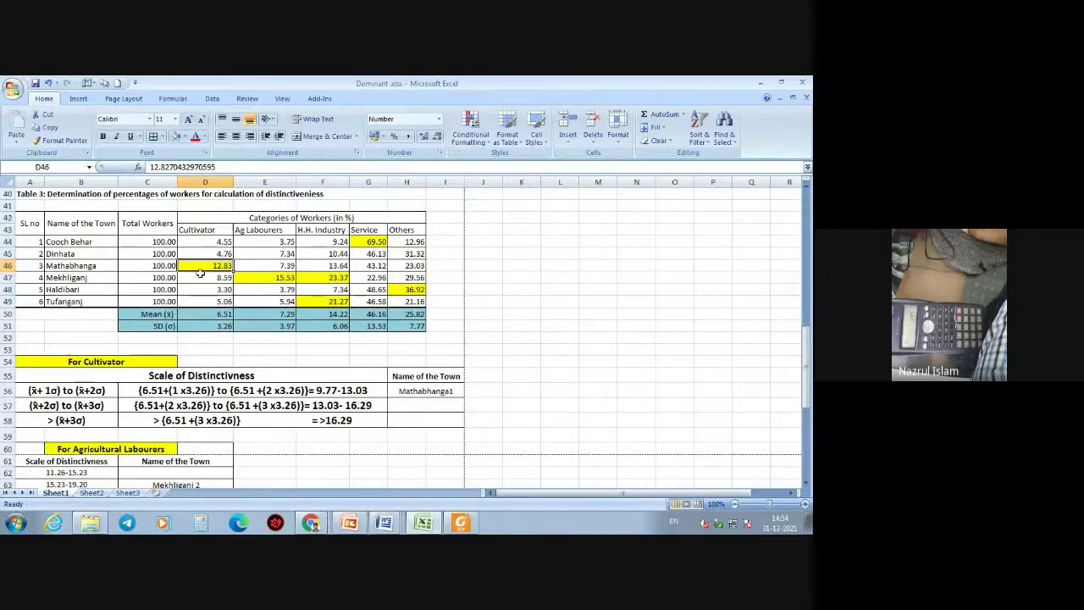
- Try removing blank row 52 below Table 3, and undo that along with the last edit to the town name in H56
{"action": "scroll", "coordinate": [180, 296], "scroll_direction": "down", "scroll_amount": 2}
{"action": "scroll", "coordinate": [172, 312], "scroll_direction": "down", "scroll_amount": 1}
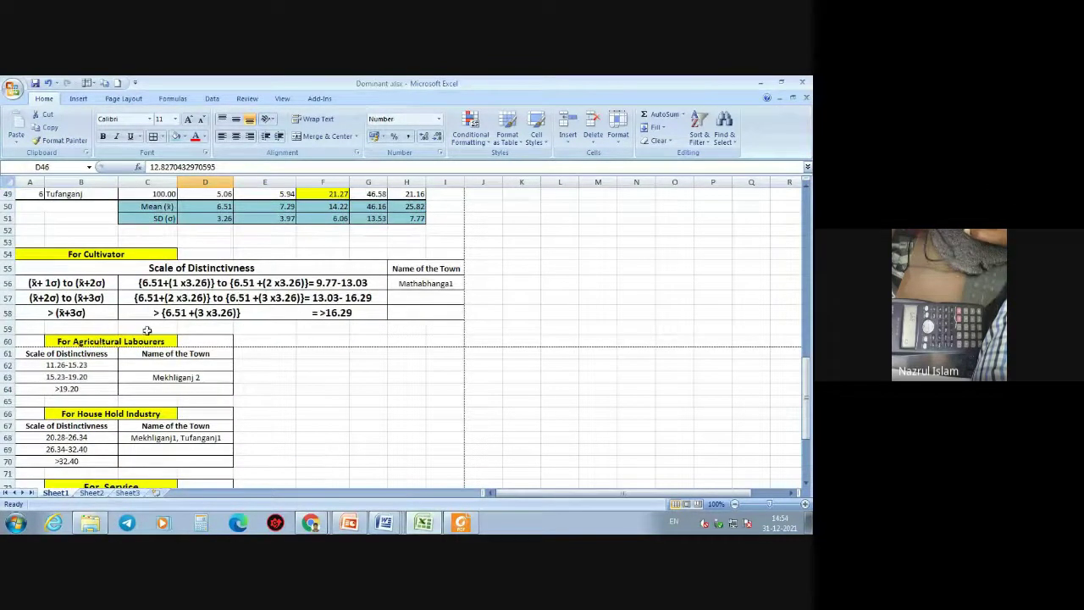
{"action": "right_click", "coordinate": [6, 230]}
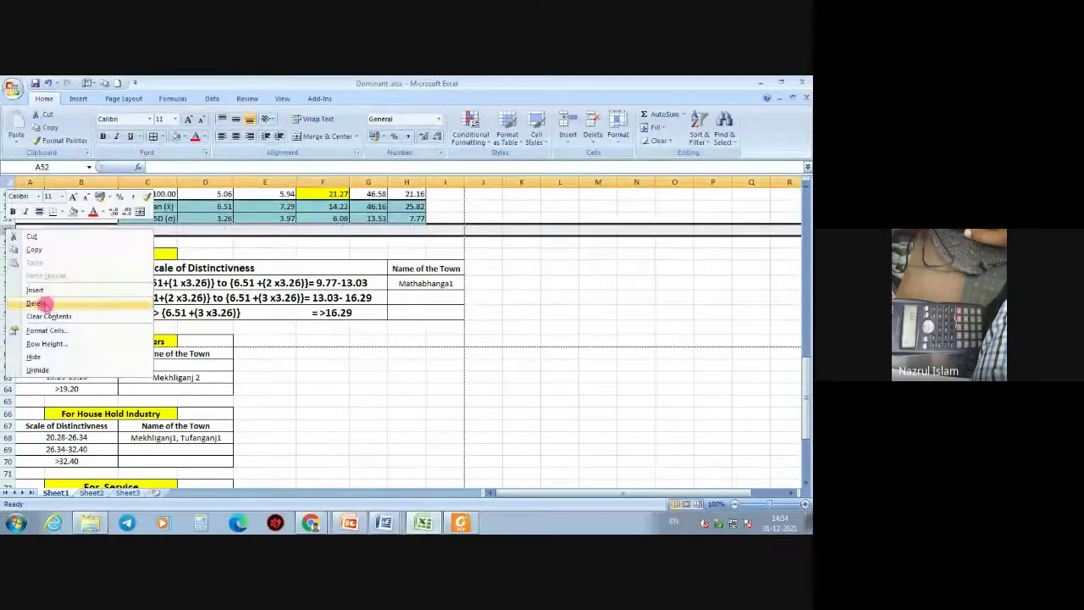
{"action": "left_click", "coordinate": [42, 314]}
{"action": "left_click", "coordinate": [47, 83]}
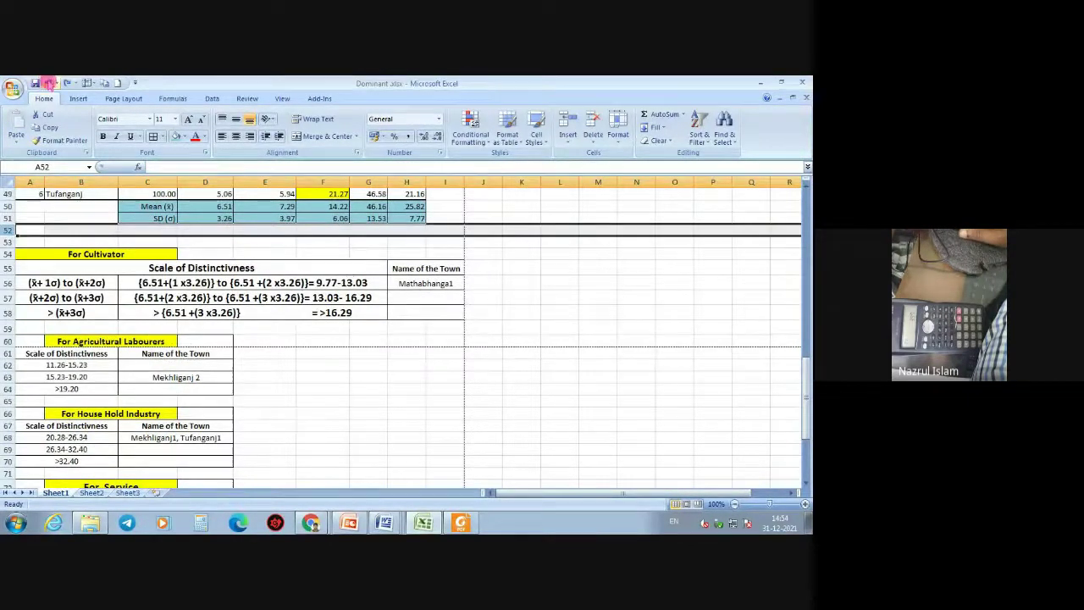
{"action": "left_click", "coordinate": [49, 83]}
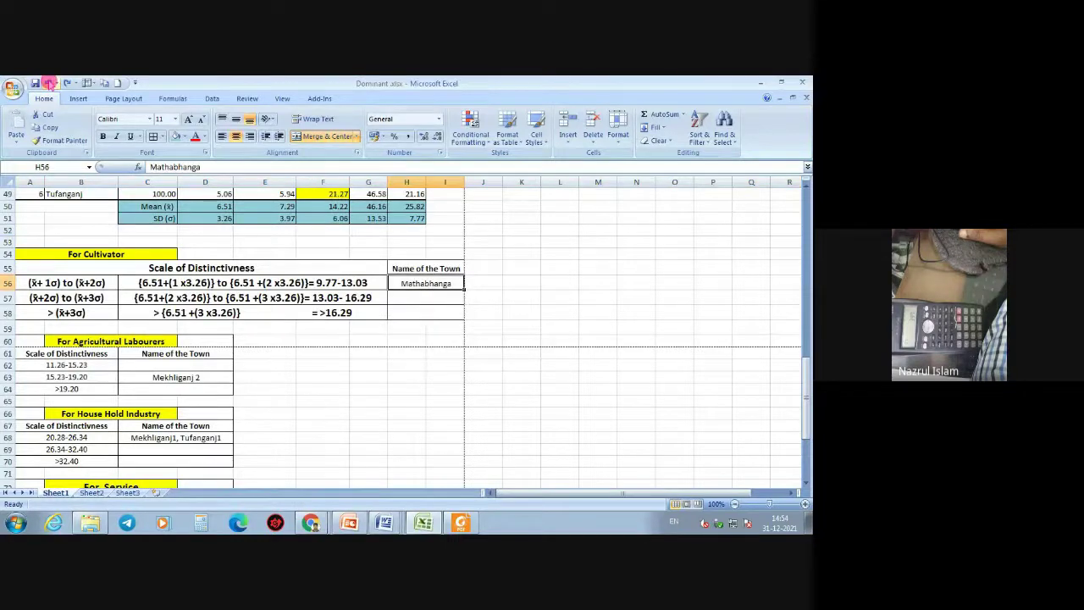
{"action": "left_click", "coordinate": [275, 388]}
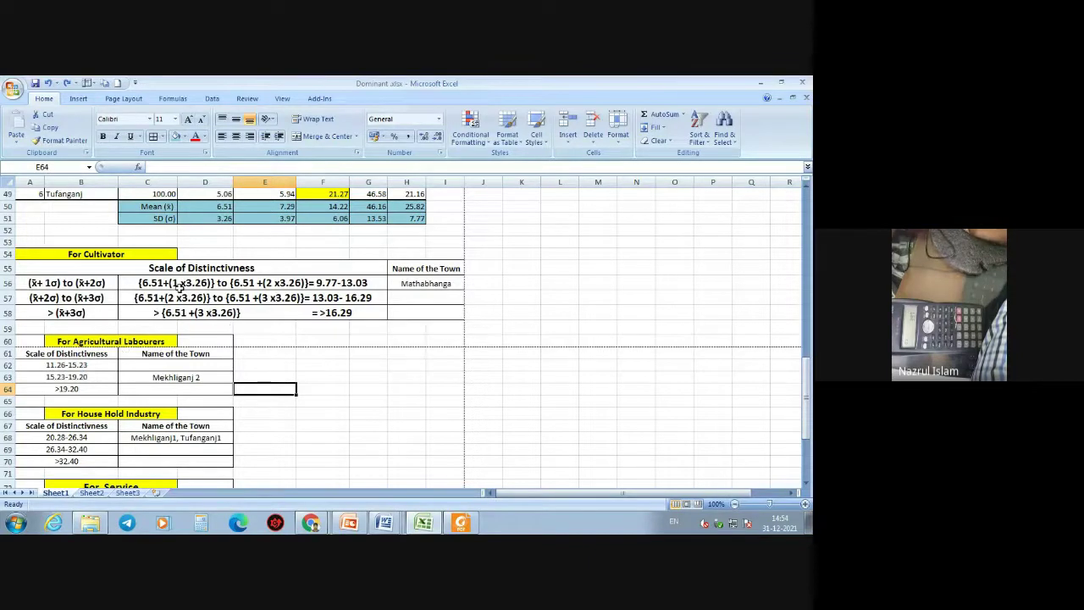
- Copy the three Cultivator range expressions in C56:G58 to E62, beside the Agricultural Labourers scale of distinctiveness
{"action": "scroll", "coordinate": [180, 288], "scroll_direction": "up", "scroll_amount": 1}
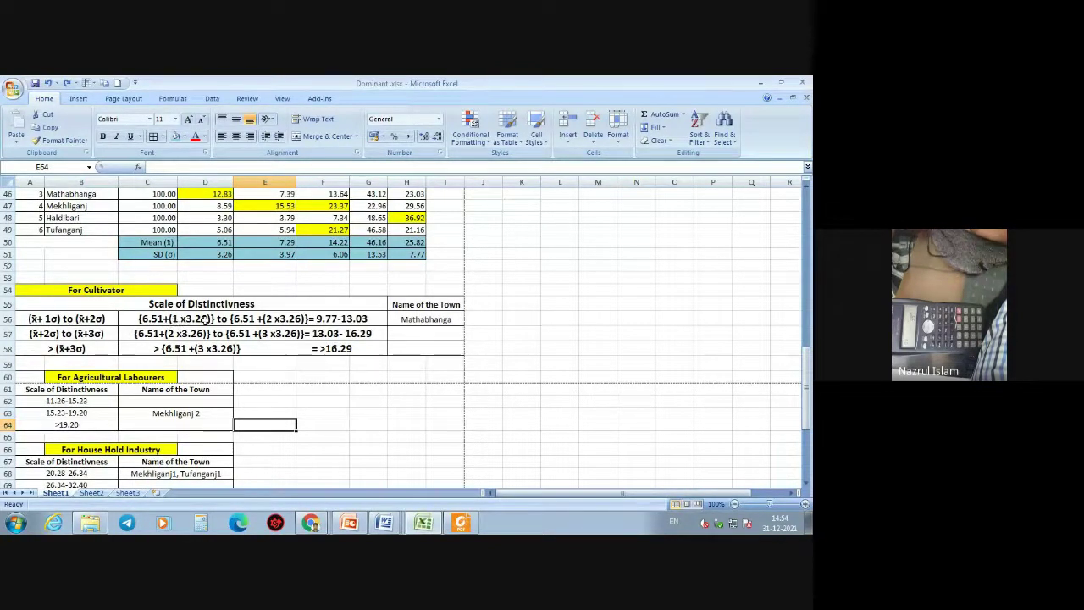
{"action": "left_click", "coordinate": [289, 253]}
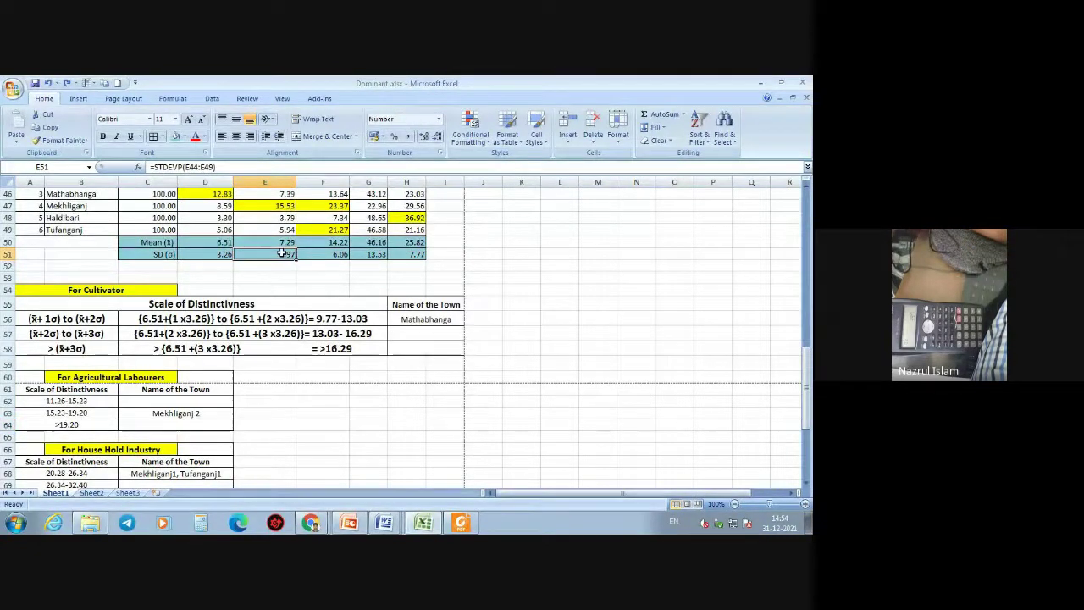
{"action": "left_click_drag", "start_coordinate": [87, 303], "coordinate": [182, 348]}
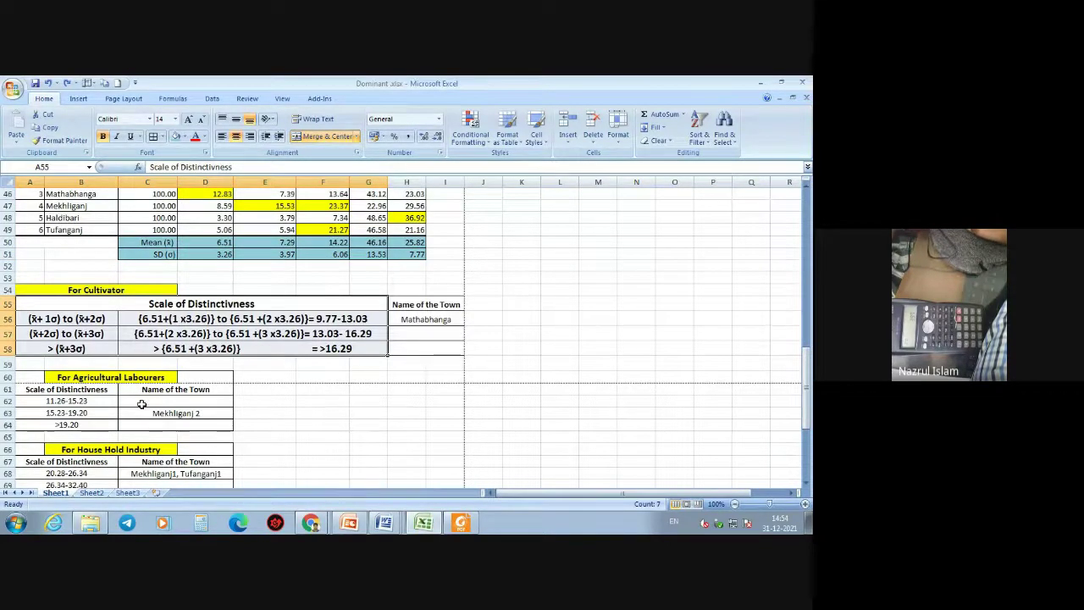
{"action": "scroll", "coordinate": [178, 396], "scroll_direction": "down", "scroll_amount": 1}
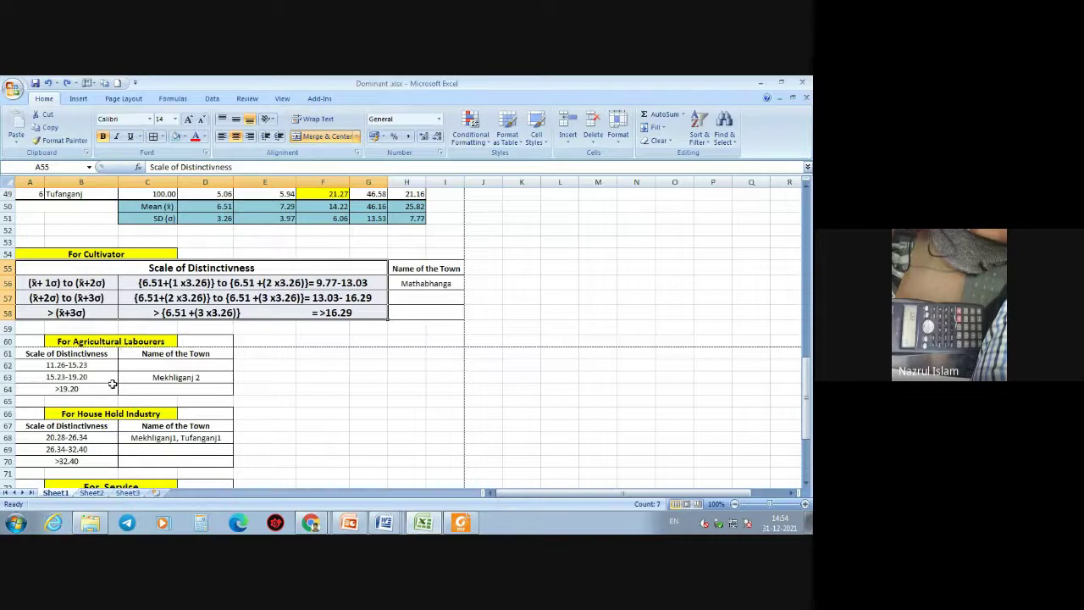
{"action": "left_click_drag", "start_coordinate": [155, 283], "coordinate": [167, 315]}
{"action": "right_click", "coordinate": [175, 282]}
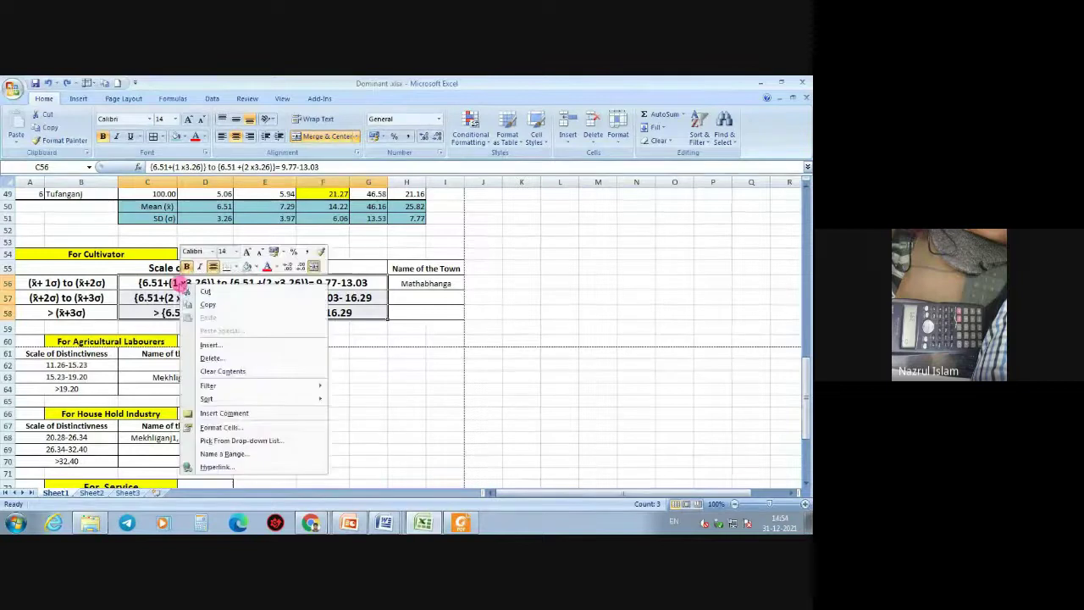
{"action": "left_click", "coordinate": [205, 303]}
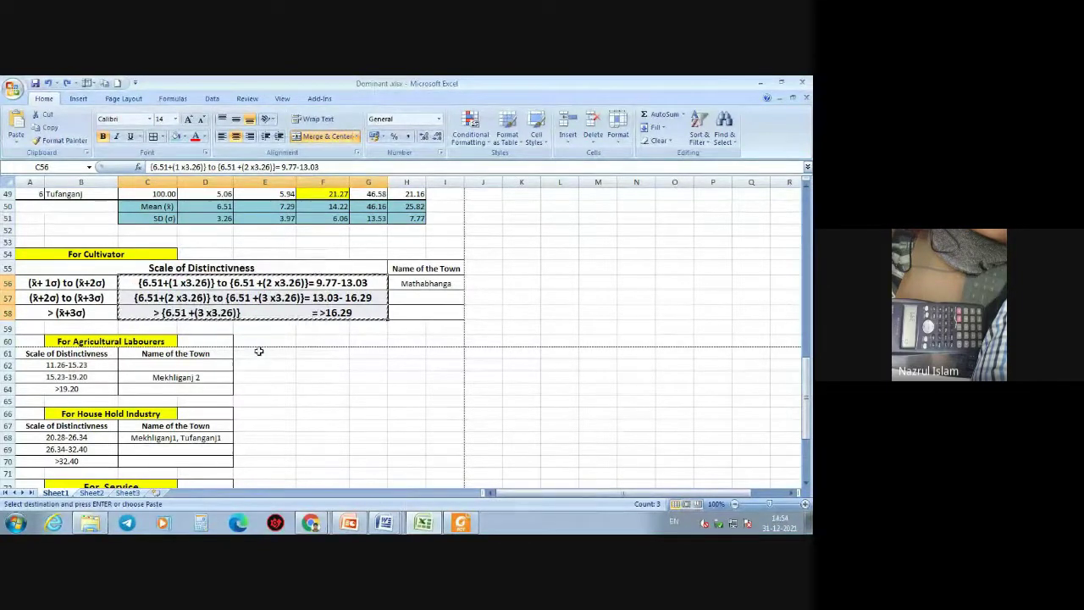
{"action": "left_click", "coordinate": [259, 352]}
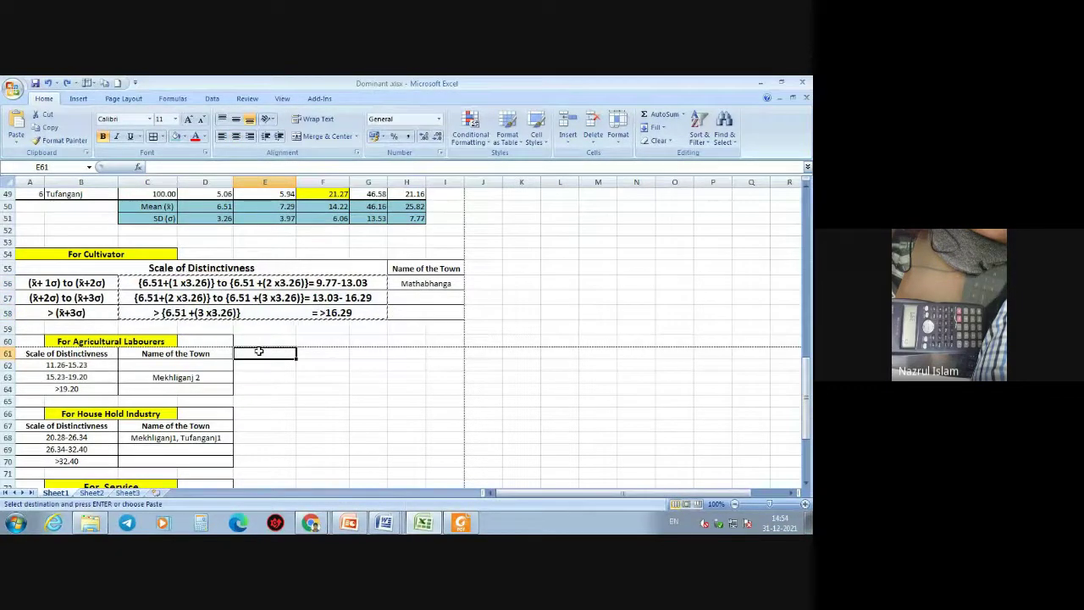
{"action": "left_click", "coordinate": [261, 363]}
{"action": "right_click", "coordinate": [261, 364]}
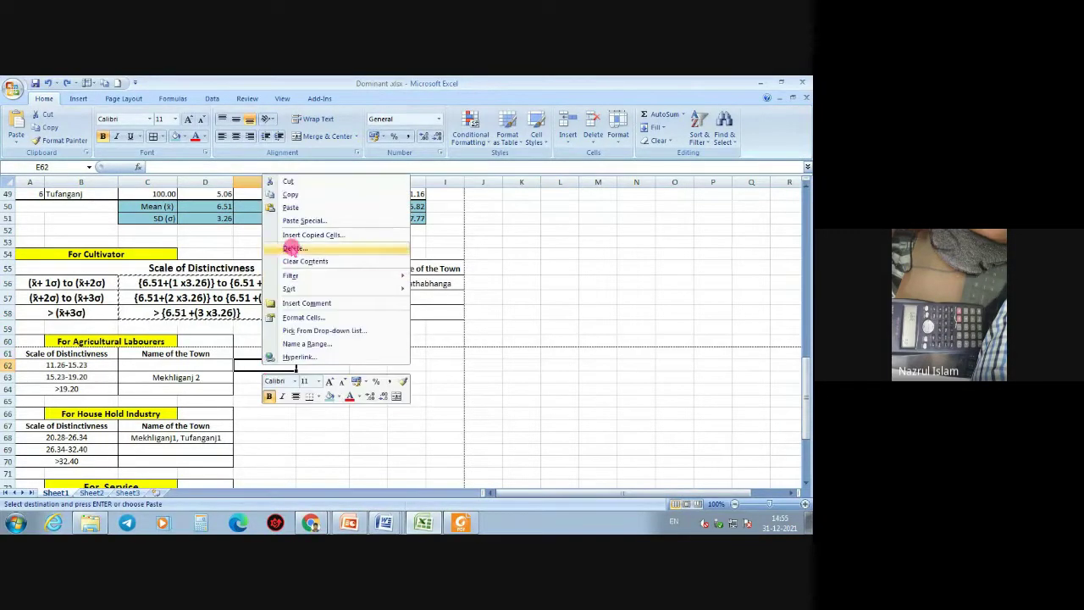
{"action": "left_click", "coordinate": [291, 208]}
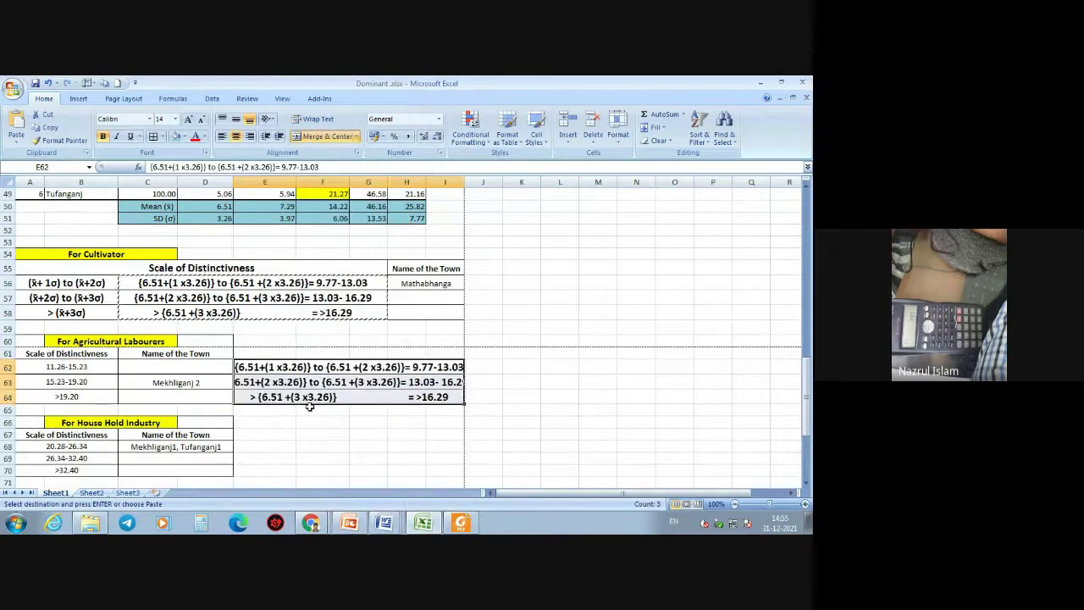
{"action": "left_click", "coordinate": [326, 433]}
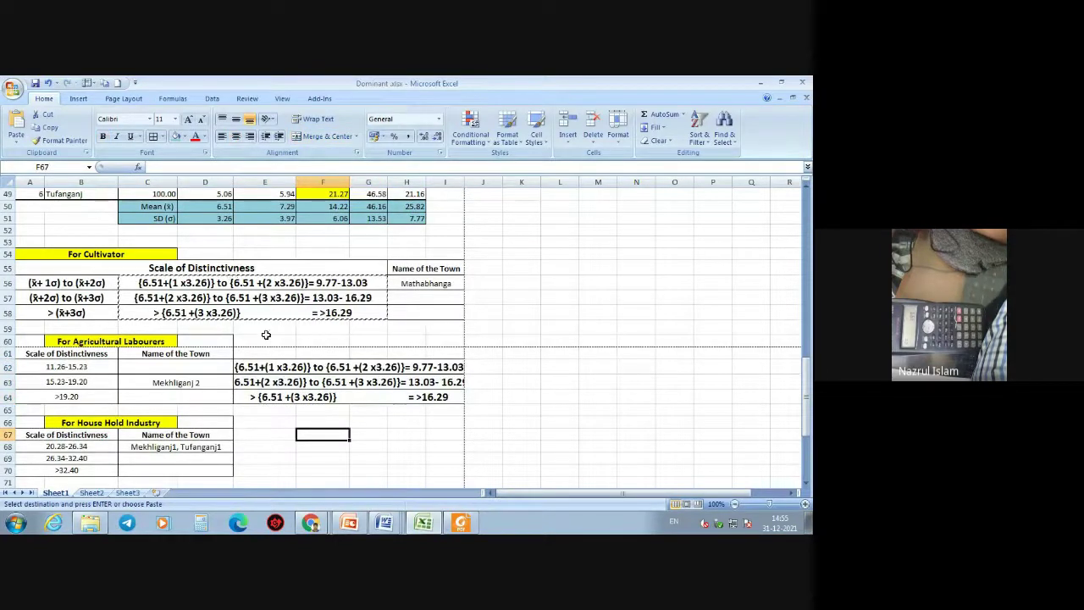
- Change the lower limit expression in E62 to {7.29+(1 x3.97)} using the Agricultural Labourers' mean and standard deviation
{"action": "left_click", "coordinate": [257, 366]}
{"action": "double_click", "coordinate": [256, 366]}
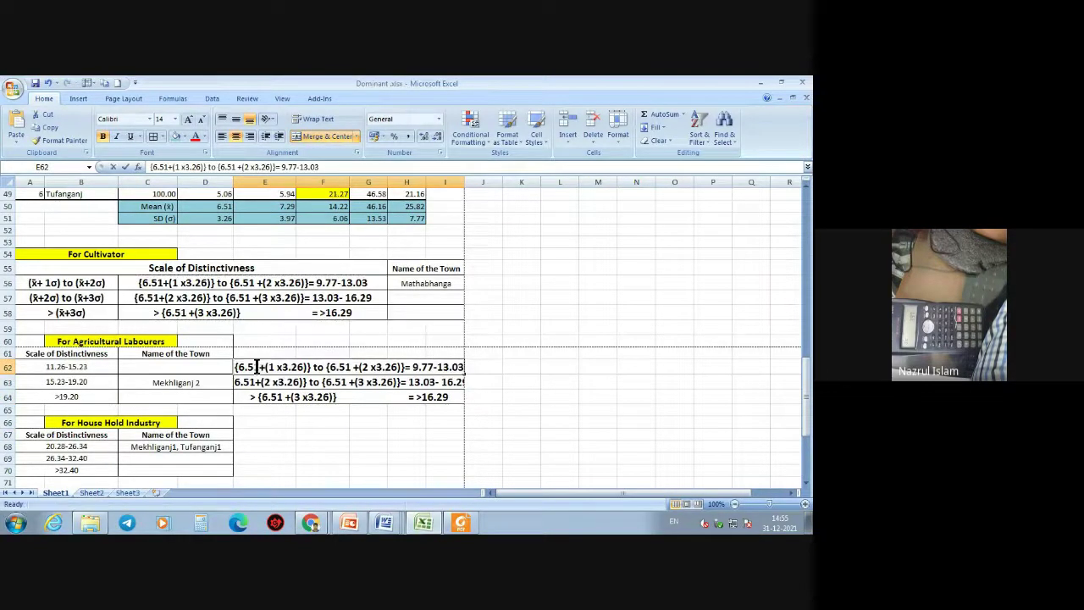
{"action": "key", "text": "BackSpace"}
{"action": "key", "text": "BackSpace"}
{"action": "key", "text": "BackSpace"}
{"action": "key", "text": "BackSpace"}
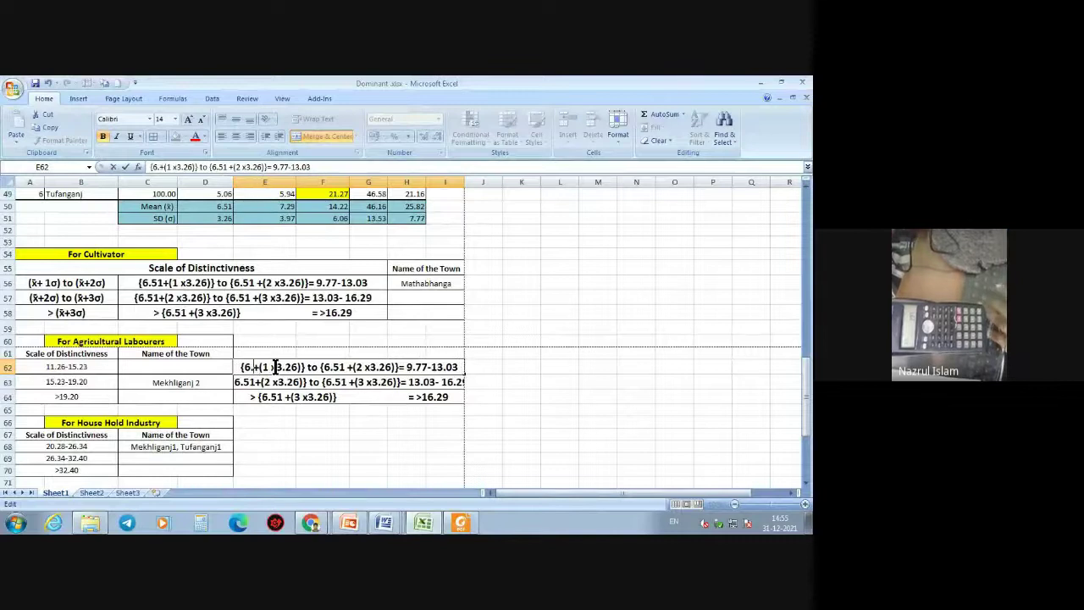
{"action": "type", "text": "7.2"}
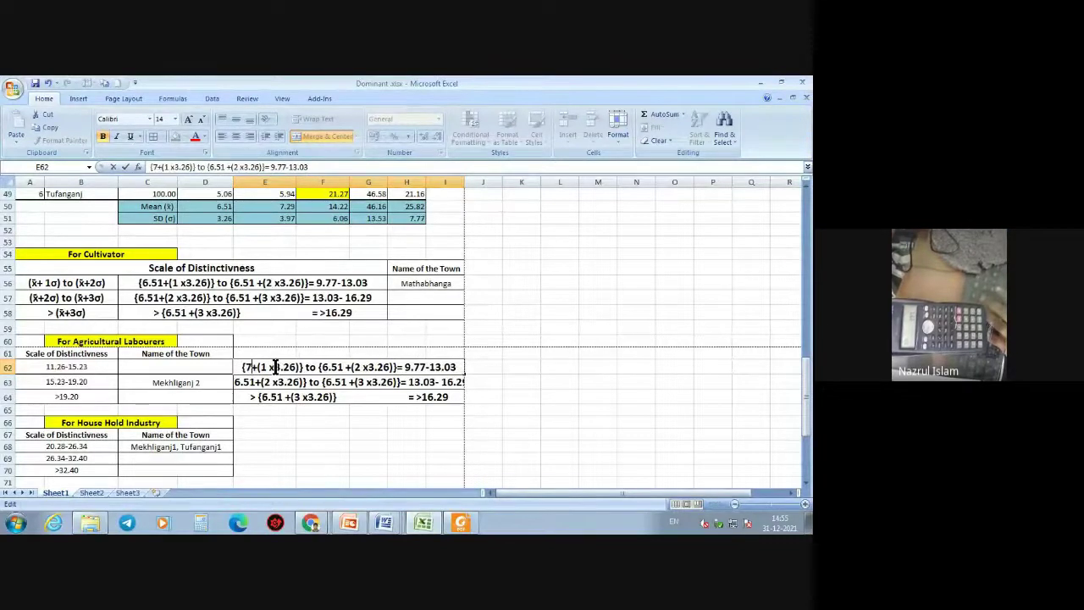
{"action": "type", "text": "9"}
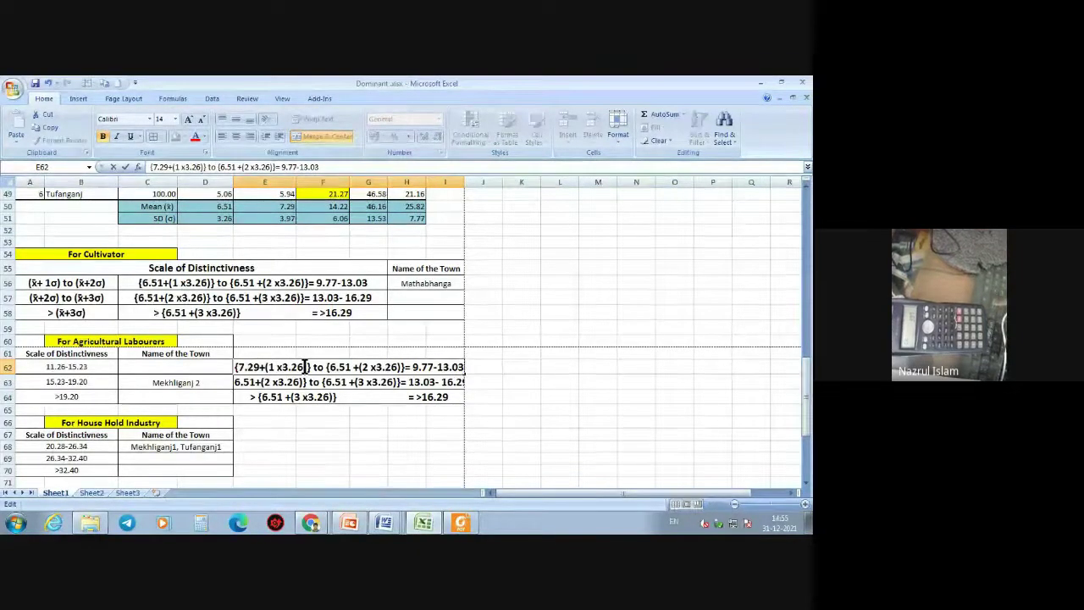
{"action": "key", "text": "BackSpace"}
{"action": "key", "text": "BackSpace"}
{"action": "type", "text": "97"}
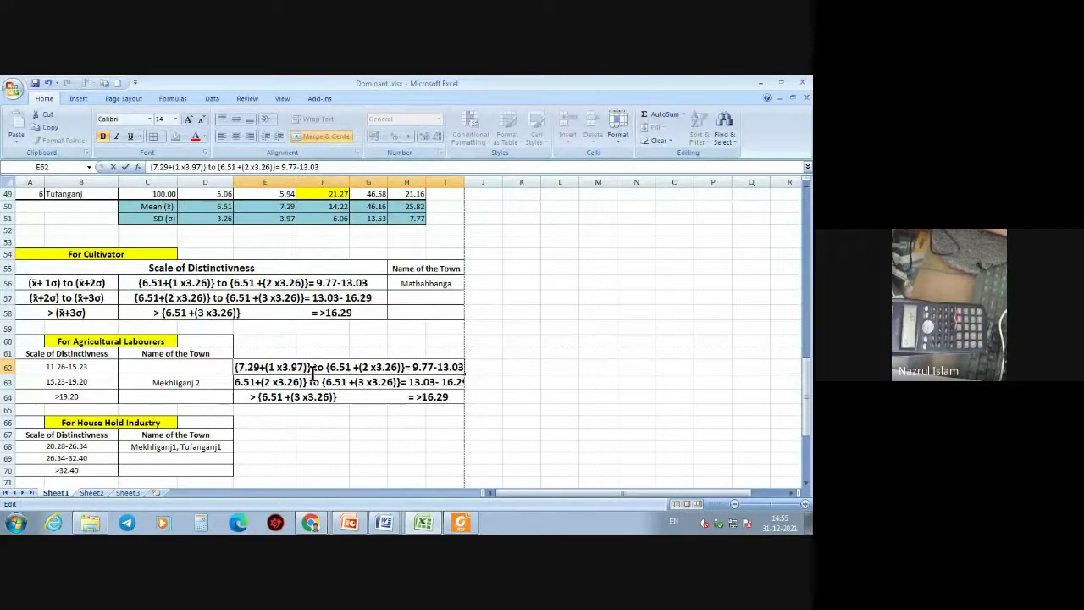
- Change the upper limit expression in E62 to {7.29 +(2 x3.2.97)}
{"action": "key", "text": "BackSpace"}
{"action": "key", "text": "BackSpace"}
{"action": "key", "text": "BackSpace"}
{"action": "key", "text": "BackSpace"}
{"action": "type", "text": "7.29"}
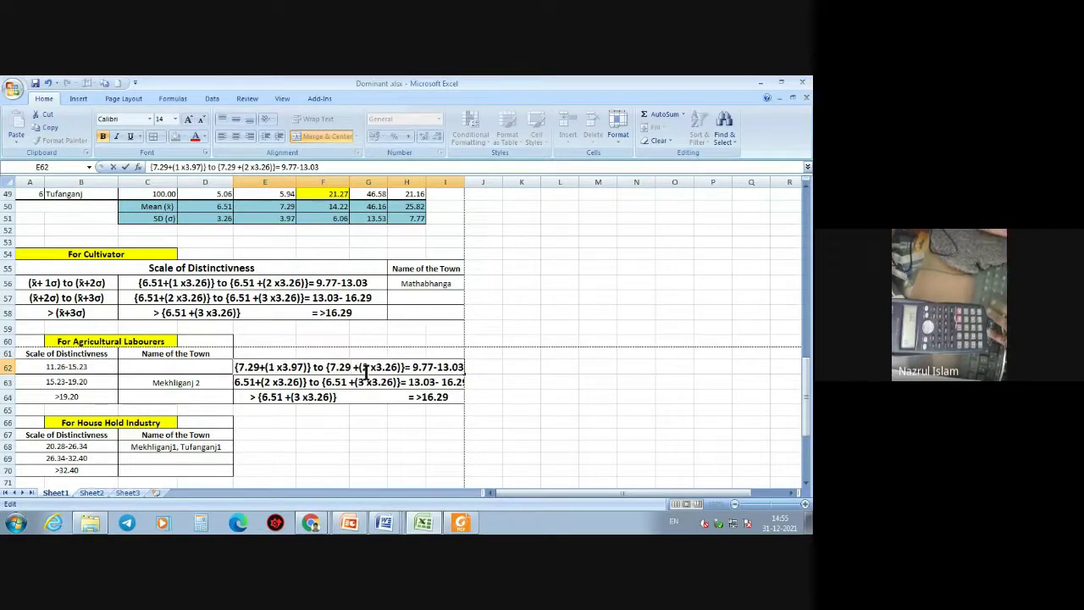
{"action": "left_click", "coordinate": [397, 366]}
{"action": "key", "text": "BackSpace"}
{"action": "key", "text": "BackSpace"}
{"action": "type", "text": "2.97"}
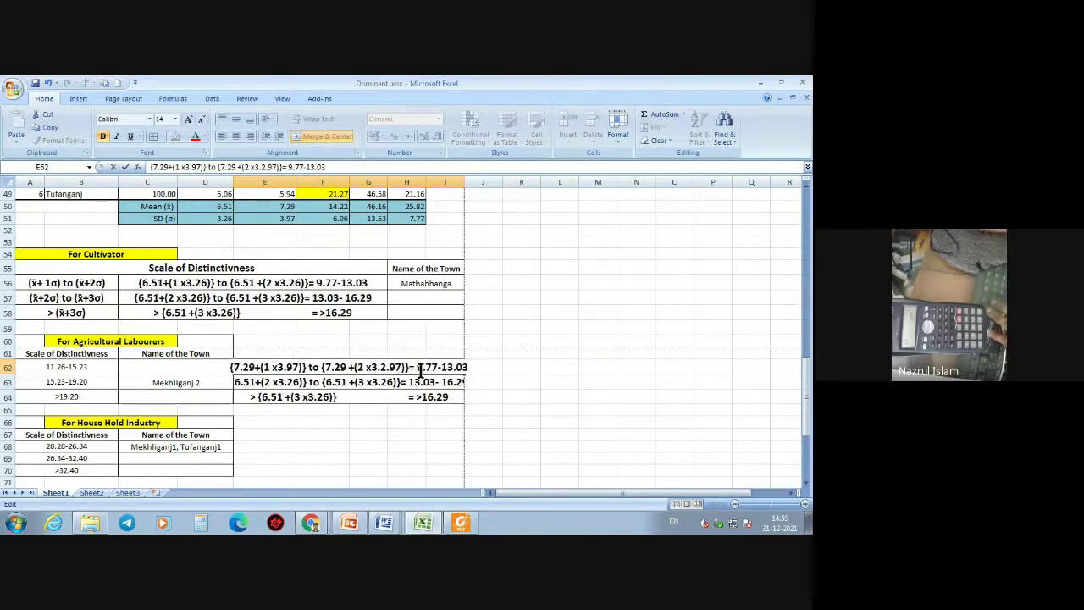
{"action": "left_click", "coordinate": [421, 422]}
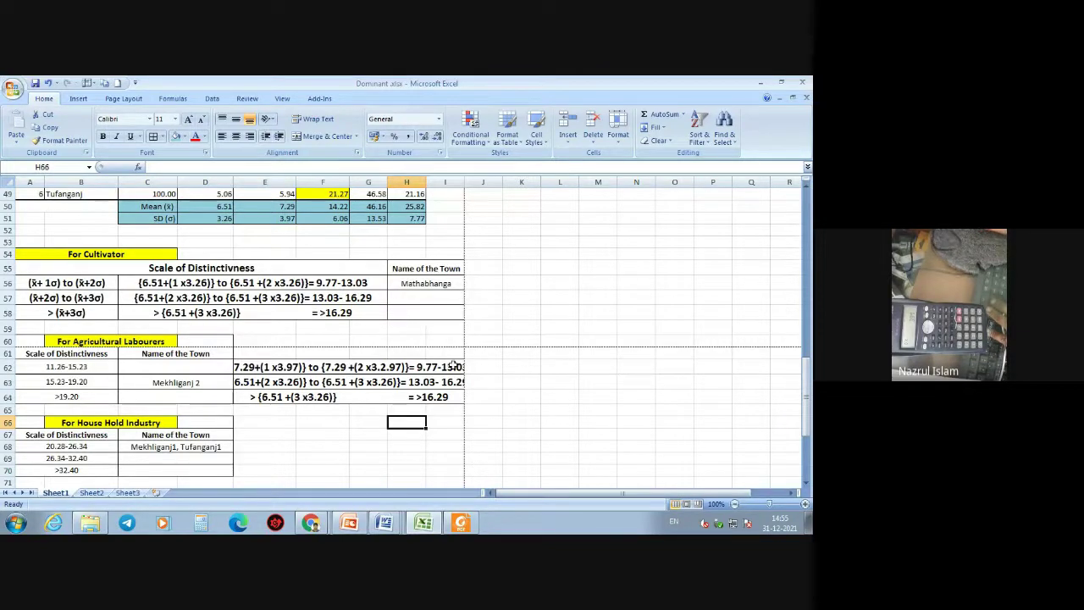
- Set the resulting range after the equals sign in E62 to 11.26-15.23
{"action": "left_click", "coordinate": [419, 366]}
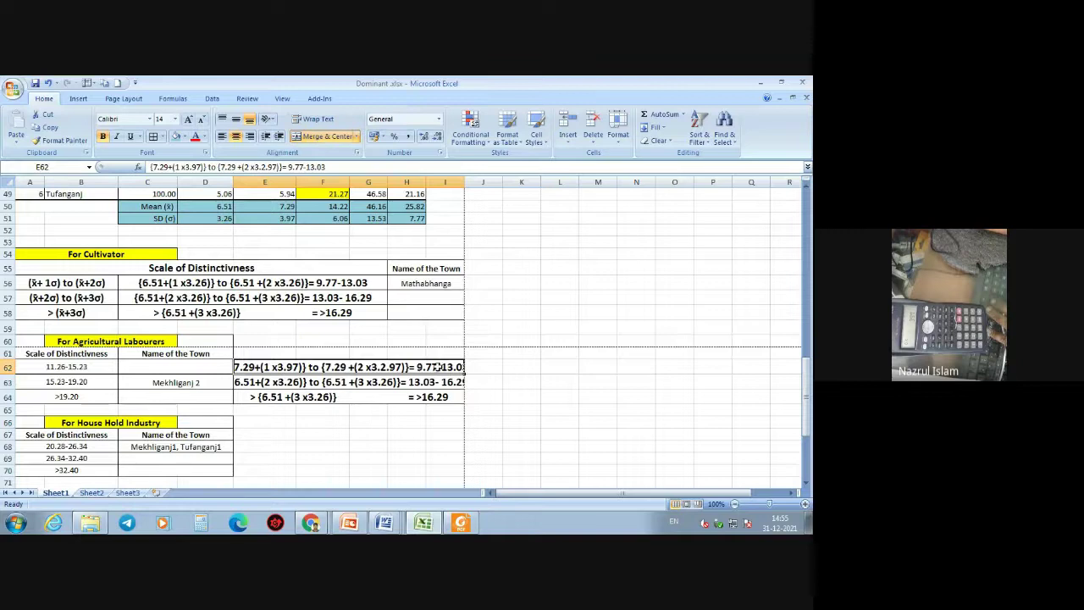
{"action": "double_click", "coordinate": [439, 366]}
{"action": "key", "text": "BackSpace"}
{"action": "key", "text": "BackSpace"}
{"action": "key", "text": "BackSpace"}
{"action": "key", "text": "BackSpace"}
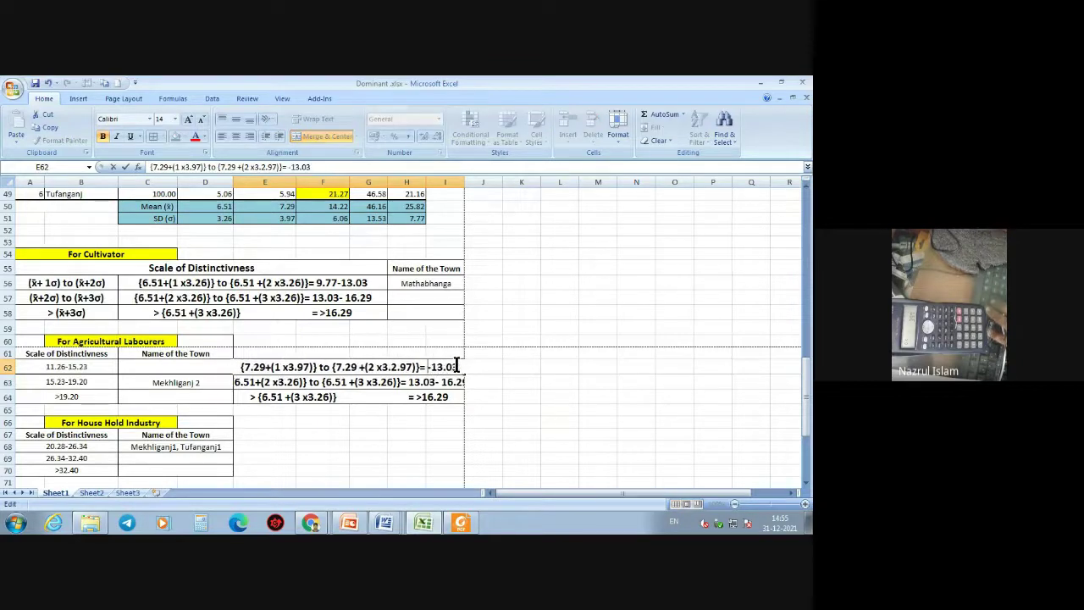
{"action": "type", "text": "11.26"}
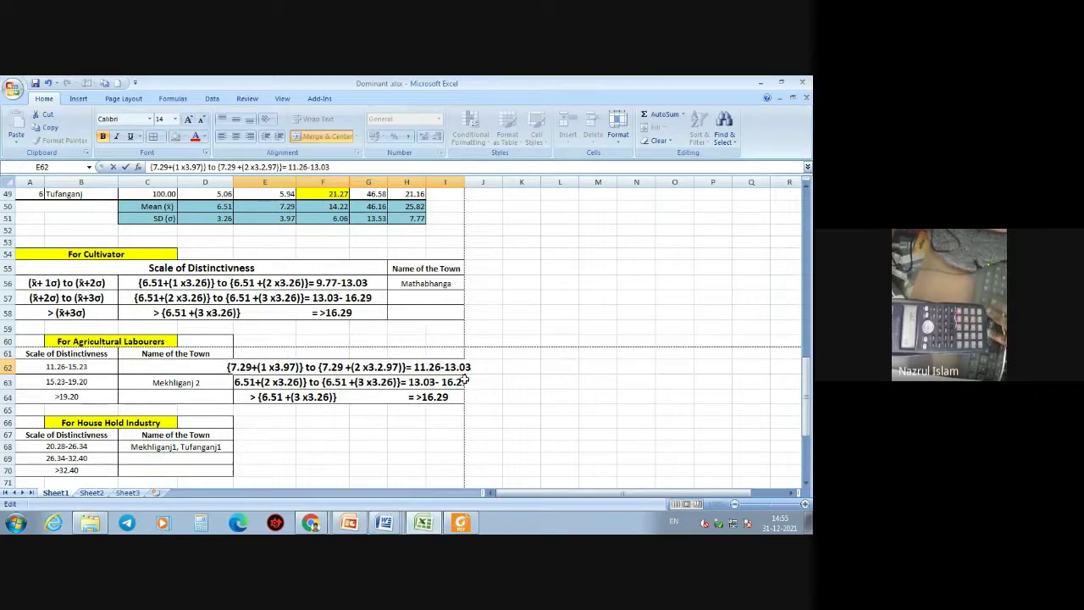
{"action": "left_click_drag", "start_coordinate": [447, 368], "coordinate": [480, 370]}
{"action": "left_click", "coordinate": [447, 368]}
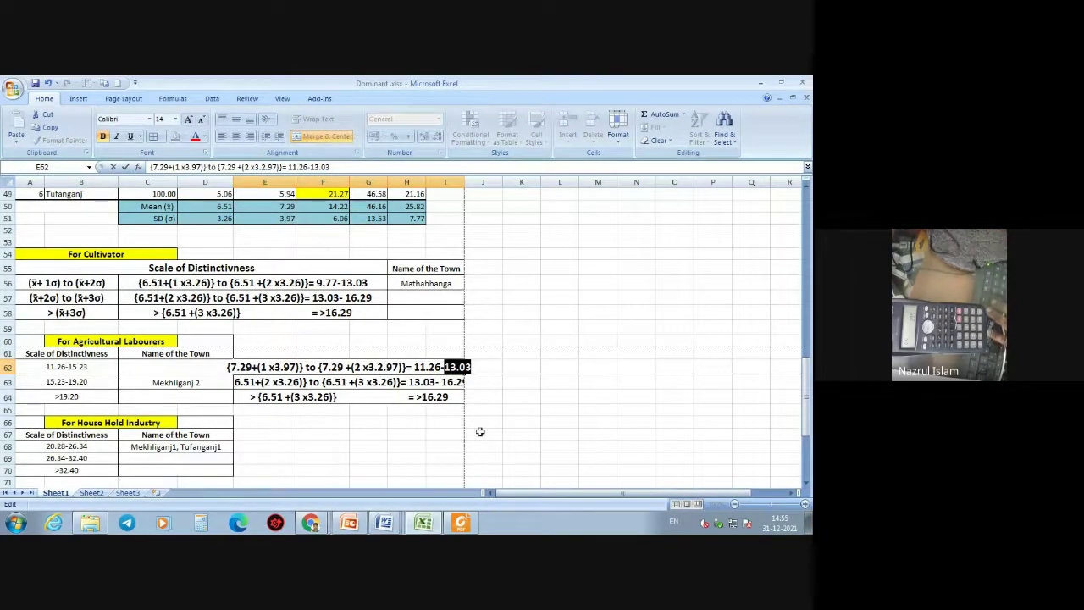
{"action": "type", "text": "15.26"}
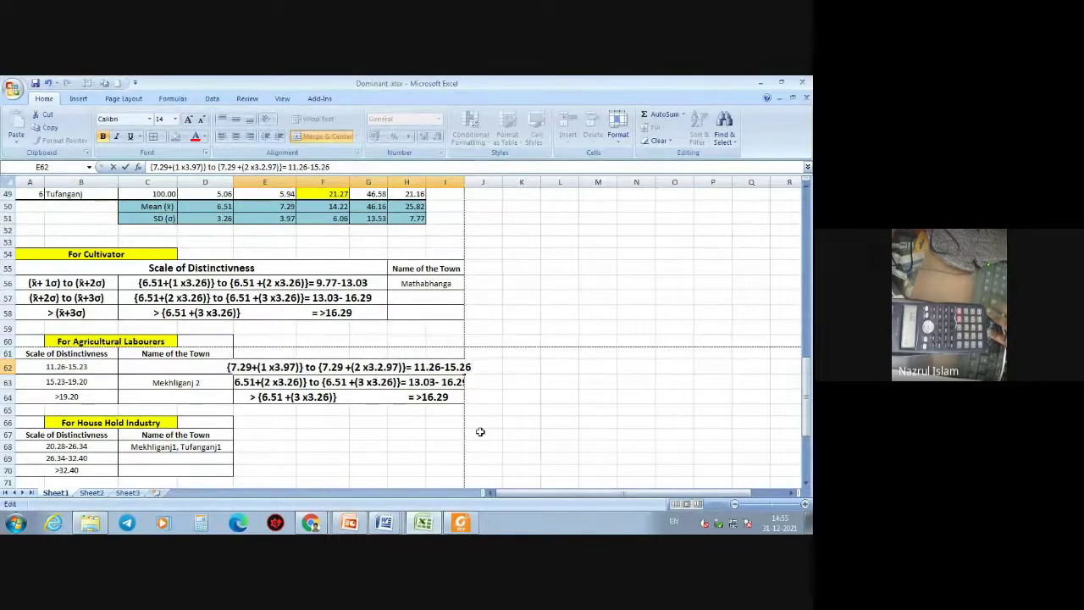
{"action": "key", "text": "BackSpace"}
{"action": "type", "text": "3"}
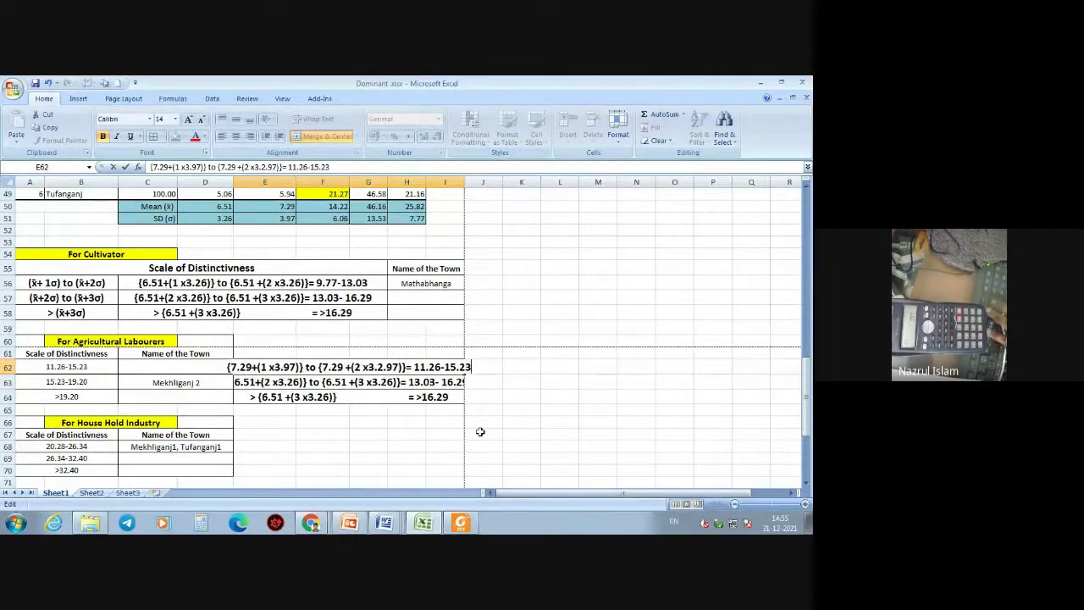
{"action": "left_click", "coordinate": [328, 364]}
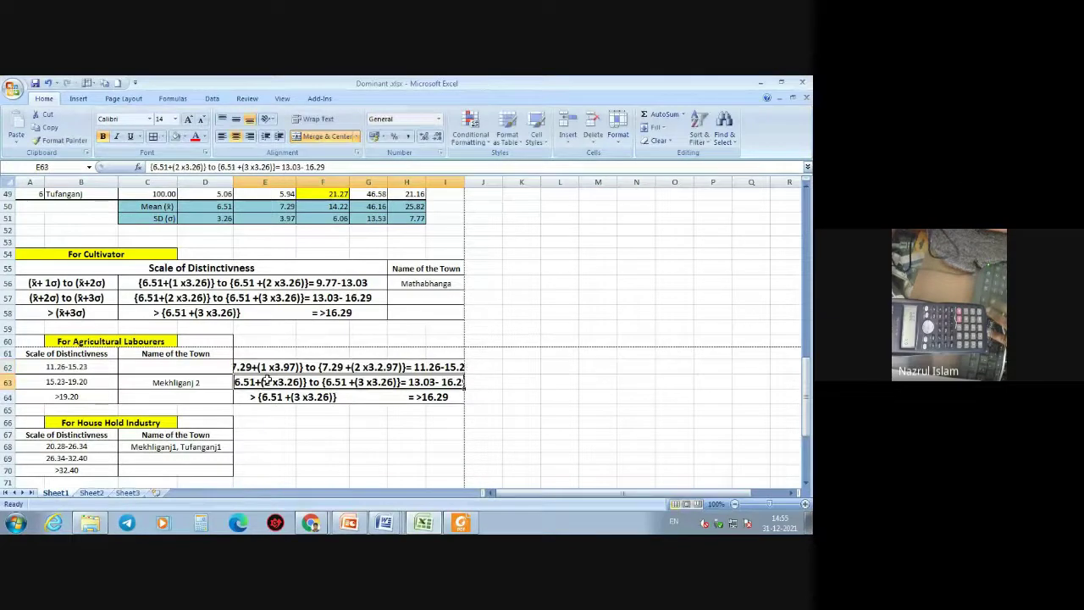
{"action": "double_click", "coordinate": [317, 366]}
{"action": "left_click_drag", "start_coordinate": [319, 367], "coordinate": [408, 366]}
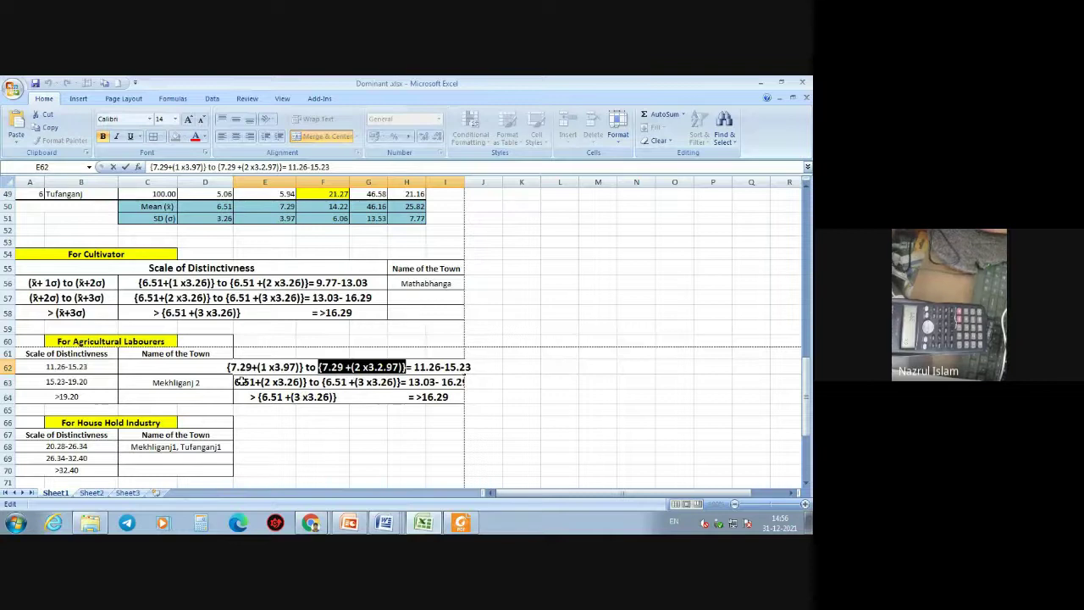
{"action": "left_click", "coordinate": [368, 428]}
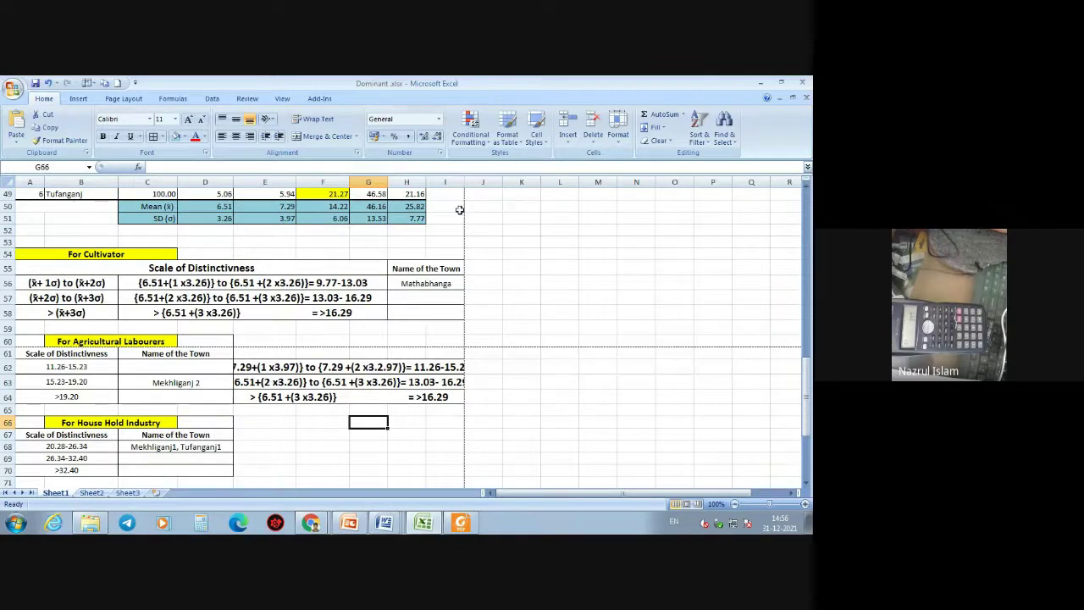
- Reduce the font size of the Agricultural Labourers range expressions in E62:I64 to 12
{"action": "left_click_drag", "start_coordinate": [410, 370], "coordinate": [415, 396]}
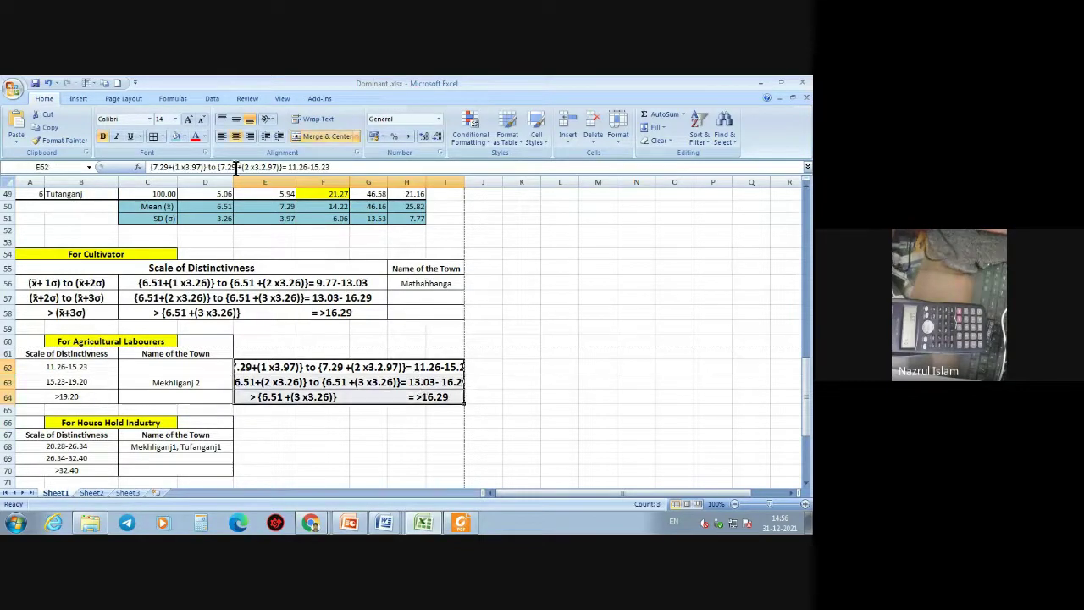
{"action": "left_click", "coordinate": [203, 120]}
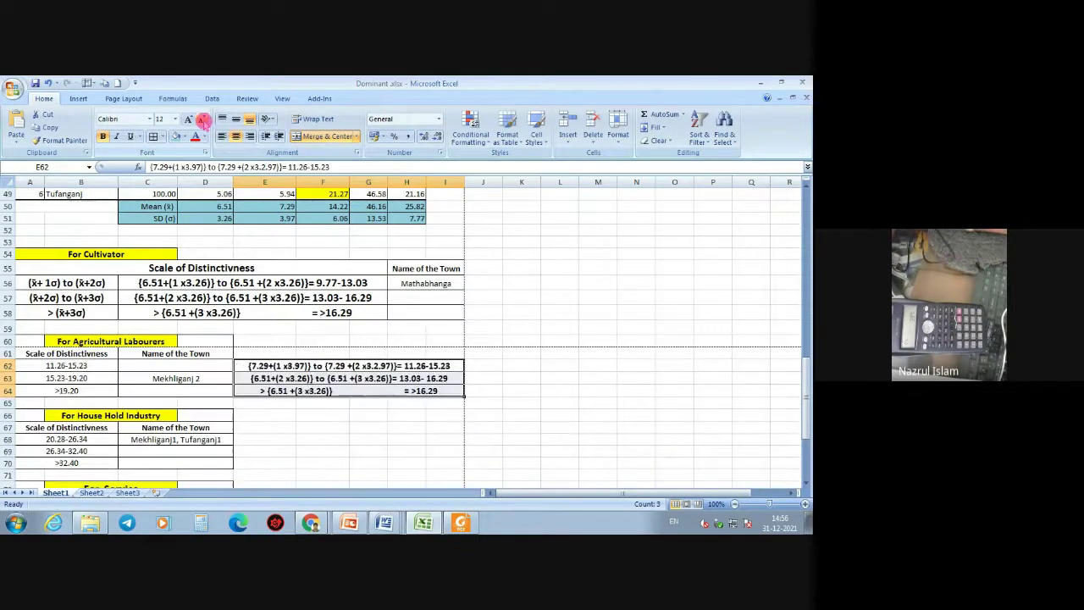
{"action": "left_click", "coordinate": [306, 428]}
- Replace the expression before the equals sign in E63 with the corresponding one copied from E62
{"action": "left_click", "coordinate": [261, 363]}
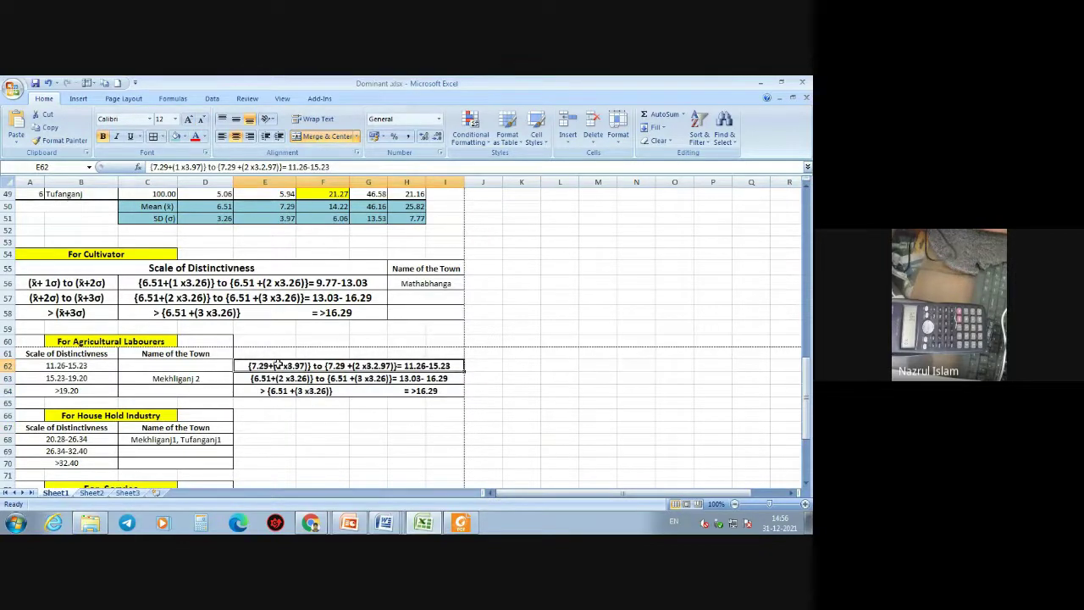
{"action": "double_click", "coordinate": [287, 364]}
{"action": "left_click_drag", "start_coordinate": [249, 366], "coordinate": [393, 365]}
{"action": "key", "text": "ctrl+c"}
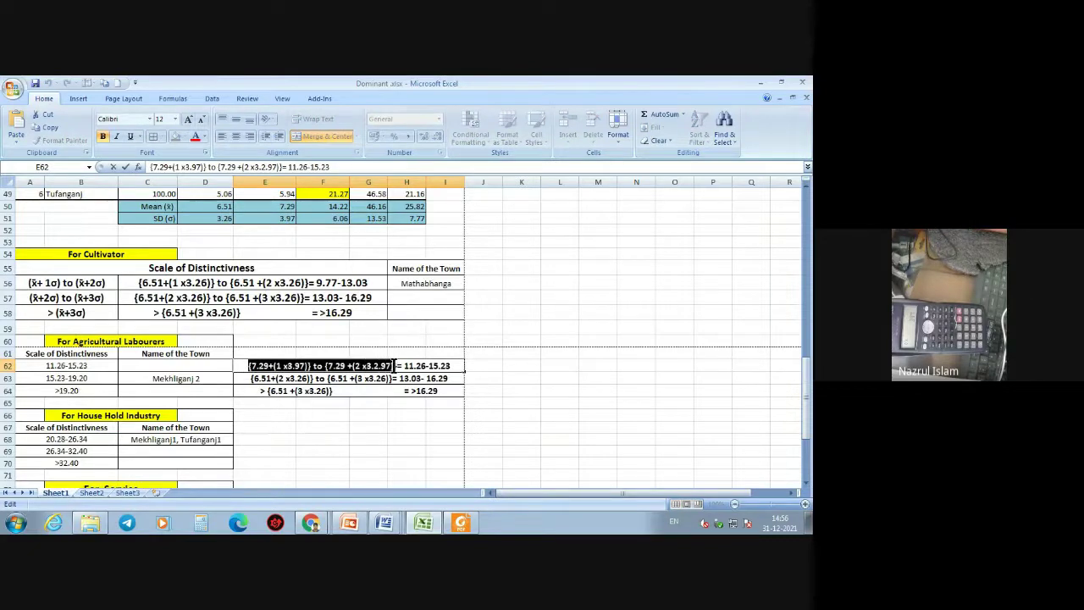
{"action": "left_click", "coordinate": [303, 378]}
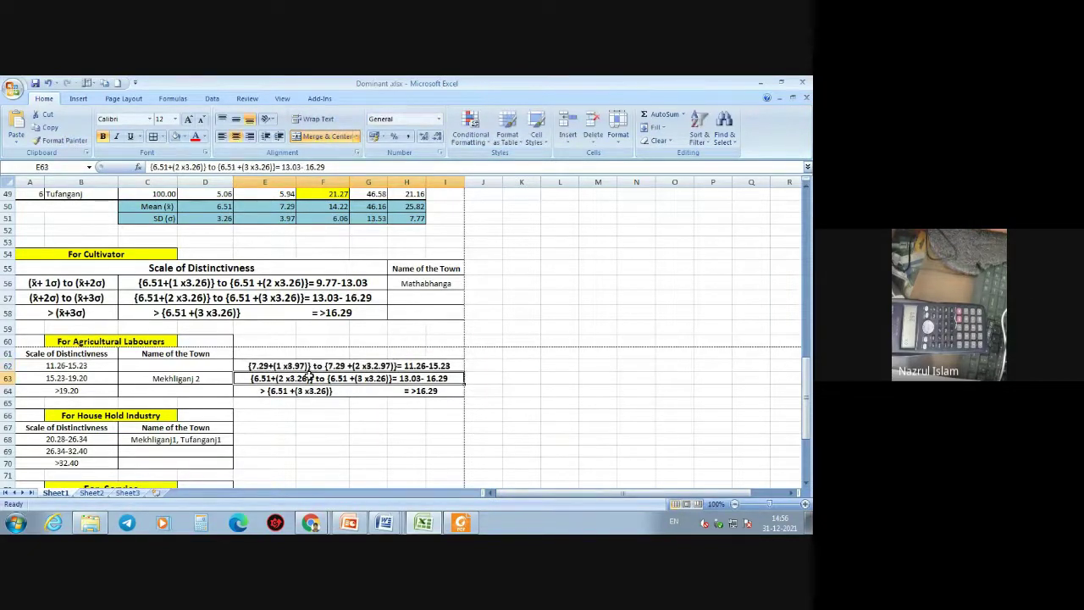
{"action": "double_click", "coordinate": [392, 378]}
{"action": "left_click_drag", "start_coordinate": [391, 378], "coordinate": [240, 375]}
{"action": "key", "text": "ctrl+v"}
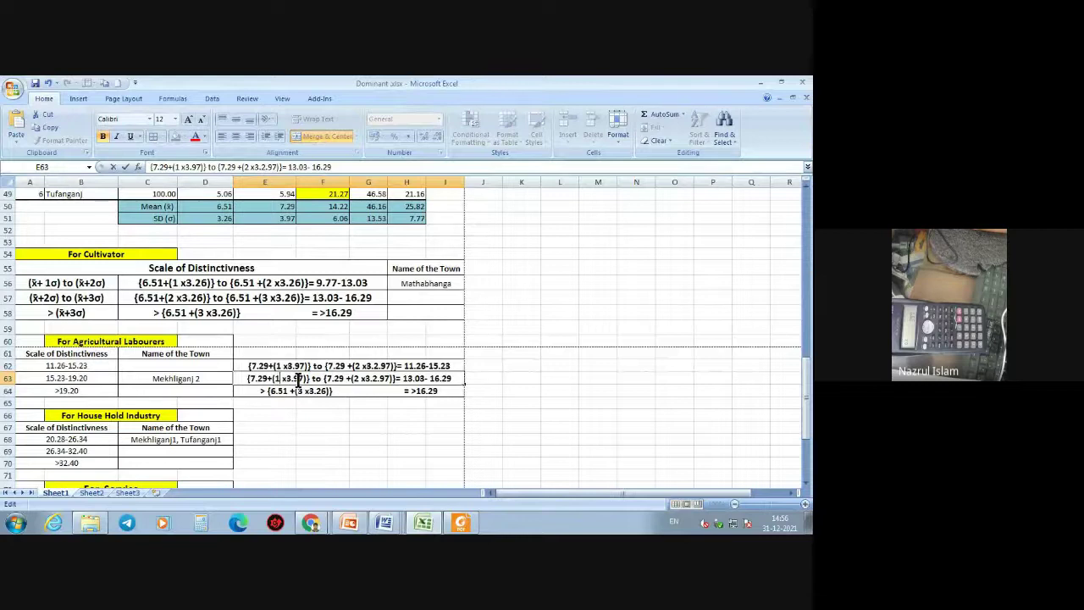
- Change the multipliers in the E63 expression so that it reads {7.29+(2 x3.97)} to {7.29 +(3 x3.2.97)}
{"action": "key", "text": "BackSpace"}
{"action": "type", "text": "2"}
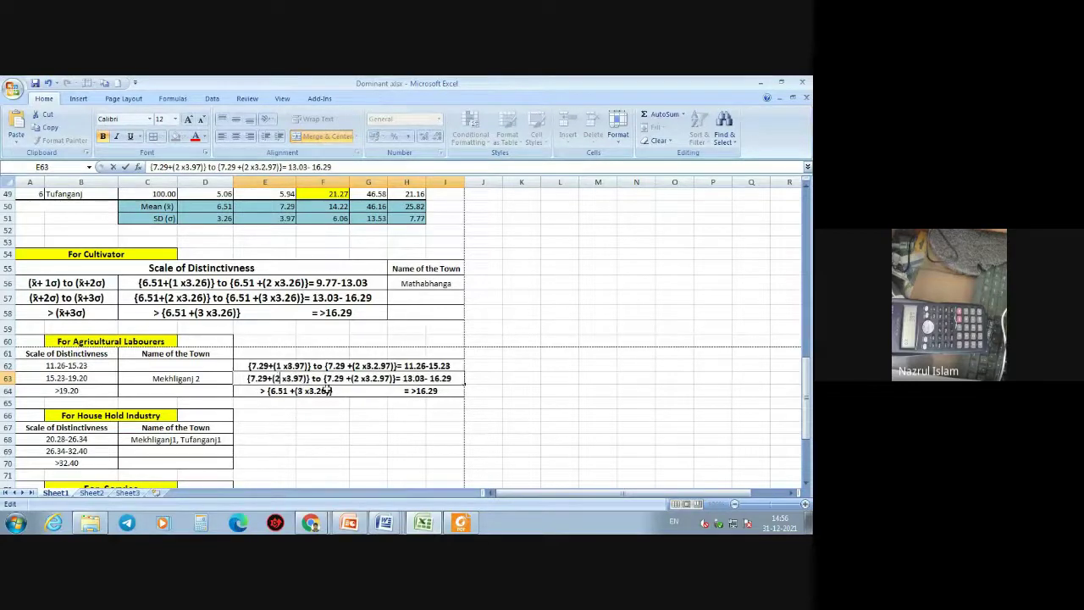
{"action": "left_click", "coordinate": [356, 378]}
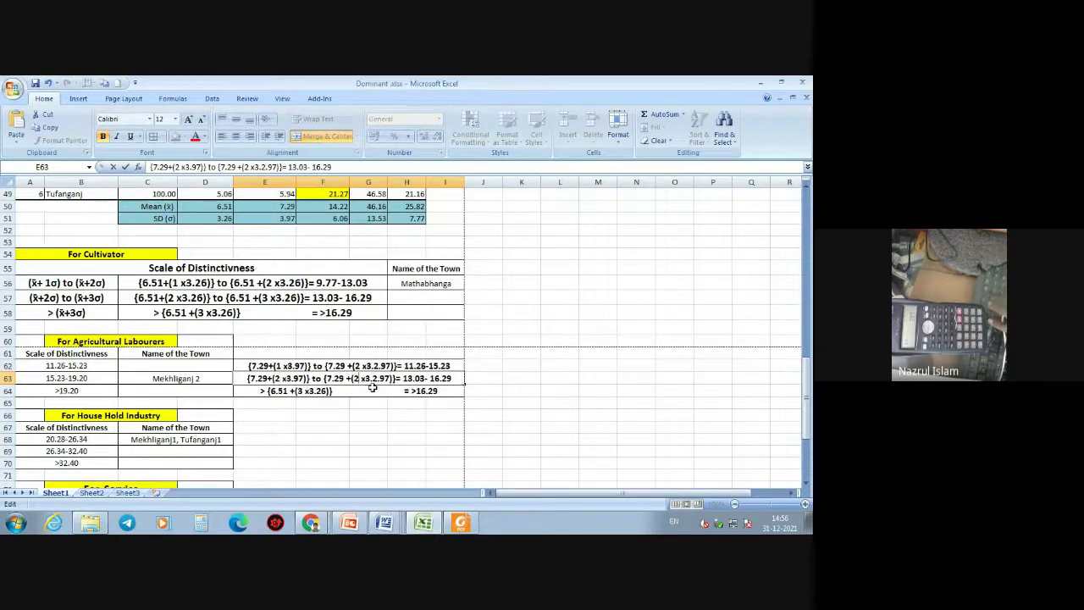
{"action": "key", "text": "BackSpace"}
{"action": "type", "text": "3"}
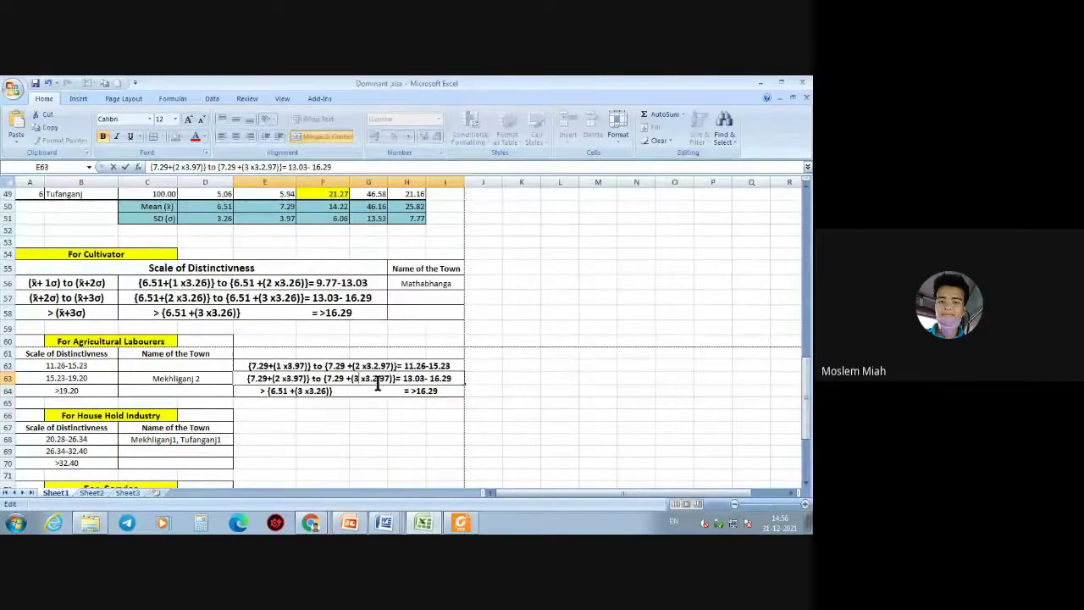
{"action": "left_click", "coordinate": [378, 421]}
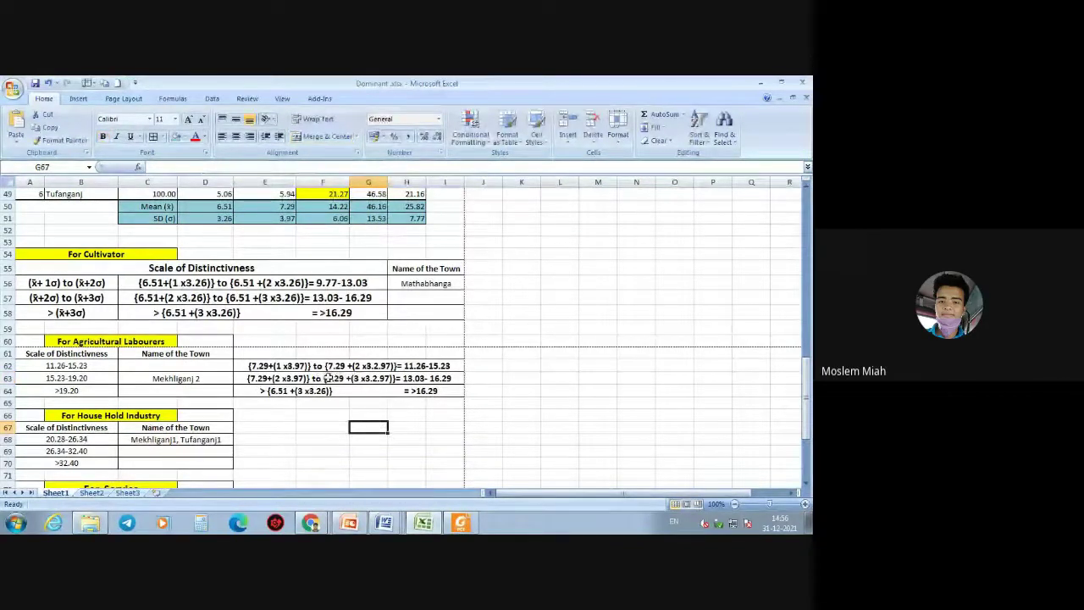
- Replace the expression after the greater-than sign in E64 with {7.29 +(3 x3.2.97)} copied from E63
{"action": "double_click", "coordinate": [324, 379]}
{"action": "left_click_drag", "start_coordinate": [324, 379], "coordinate": [394, 381]}
{"action": "key", "text": "ctrl+c"}
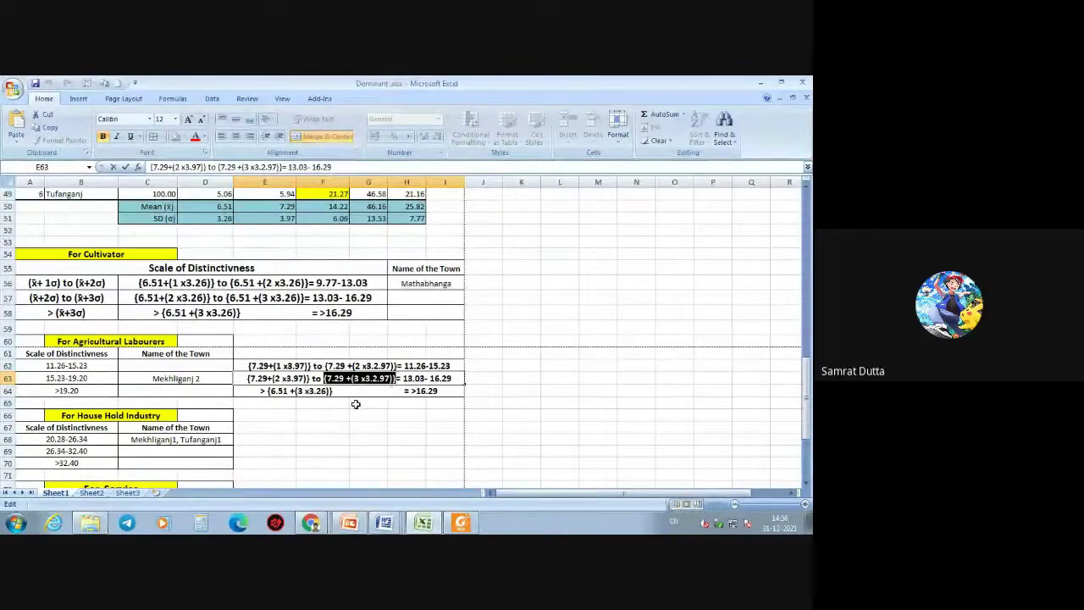
{"action": "double_click", "coordinate": [312, 391]}
{"action": "left_click_drag", "start_coordinate": [268, 391], "coordinate": [345, 392]}
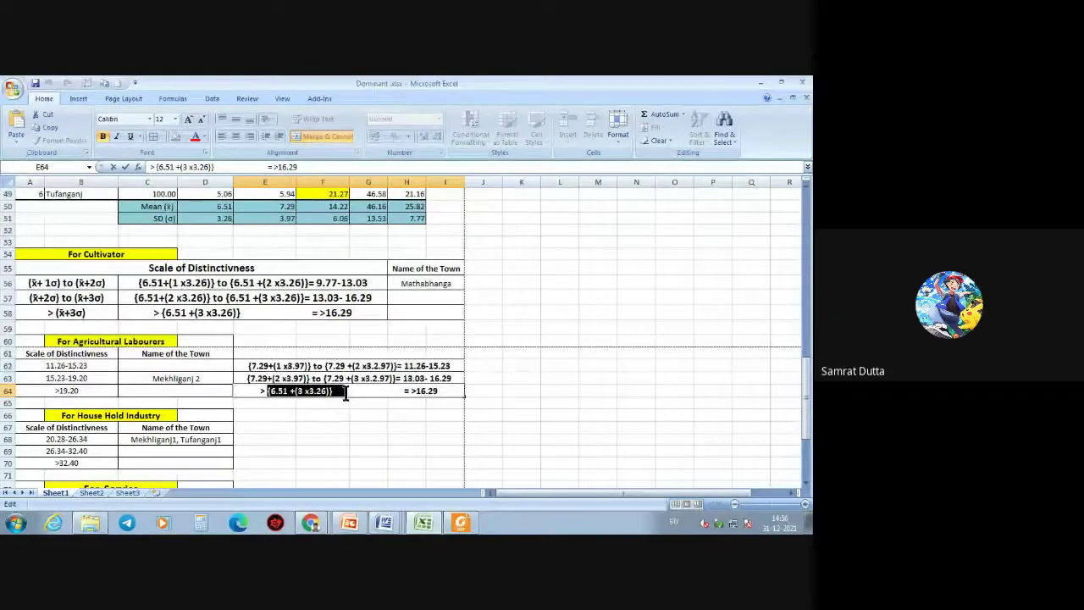
{"action": "key", "text": "ctrl+v"}
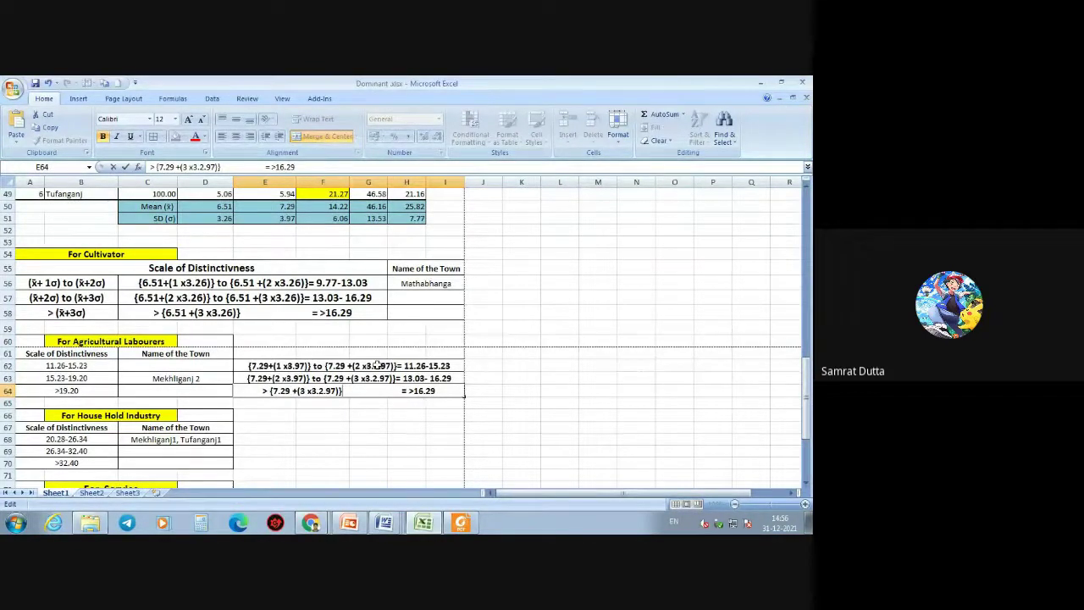
- Correct the mistyped standard deviation to 3.97 in the Agricultural Labourers expressions in E62, E63 and E64
{"action": "left_click", "coordinate": [373, 366]}
{"action": "key", "text": "BackSpace"}
{"action": "key", "text": "BackSpace"}
{"action": "left_click", "coordinate": [394, 429]}
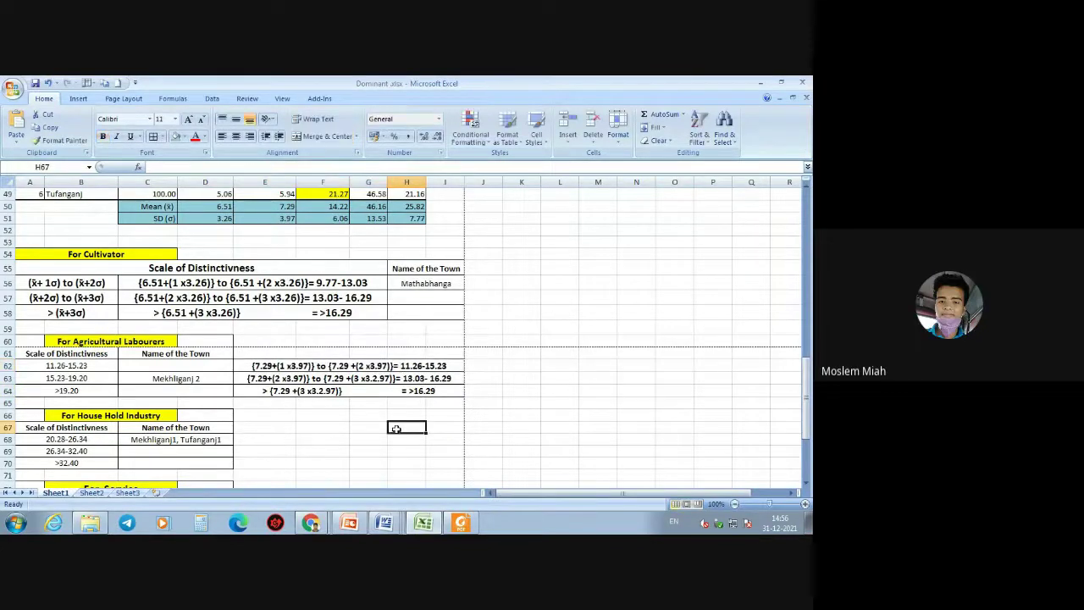
{"action": "double_click", "coordinate": [381, 379]}
{"action": "key", "text": "BackSpace"}
{"action": "key", "text": "BackSpace"}
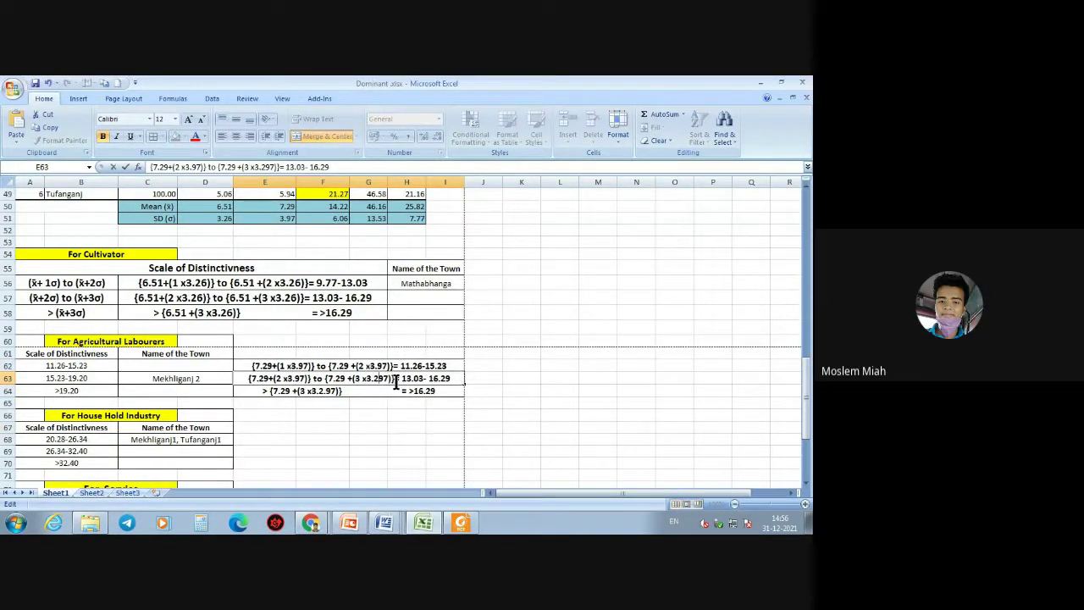
{"action": "left_click", "coordinate": [383, 432]}
{"action": "double_click", "coordinate": [326, 391]}
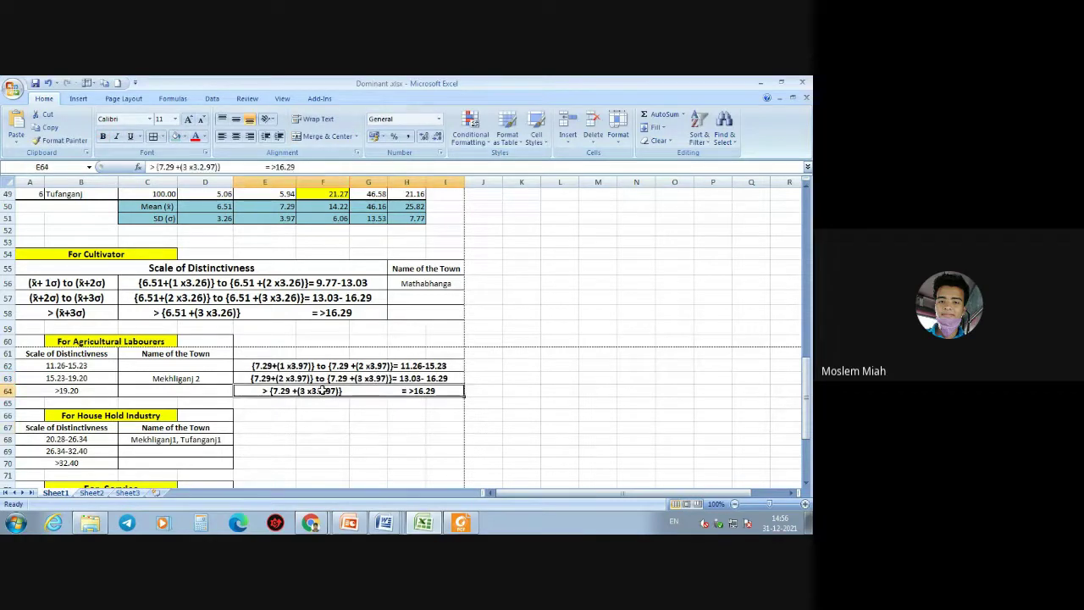
{"action": "key", "text": "BackSpace"}
{"action": "key", "text": "BackSpace"}
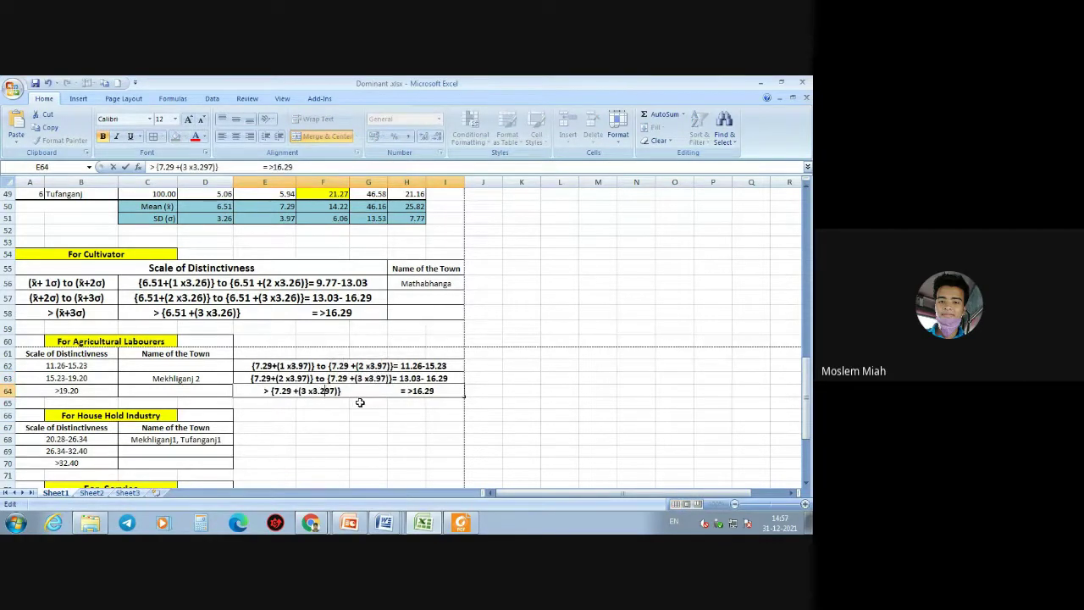
- Set the resulting range after the equals sign in E63 to 15.23- 19.20
{"action": "double_click", "coordinate": [424, 379]}
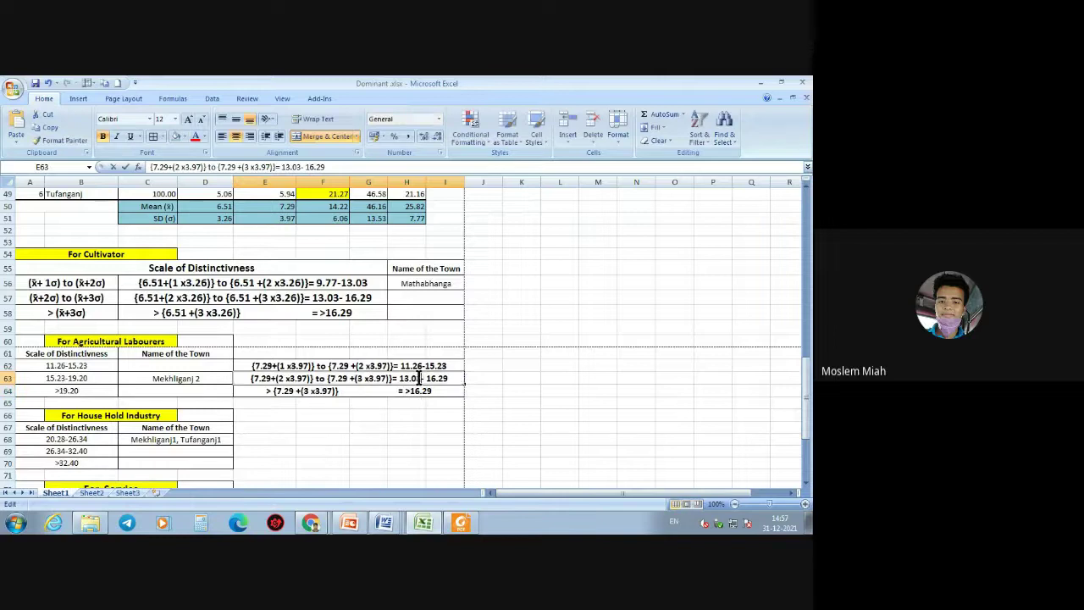
{"action": "key", "text": "BackSpace"}
{"action": "key", "text": "BackSpace"}
{"action": "key", "text": "BackSpace"}
{"action": "key", "text": "BackSpace"}
{"action": "key", "text": "BackSpace"}
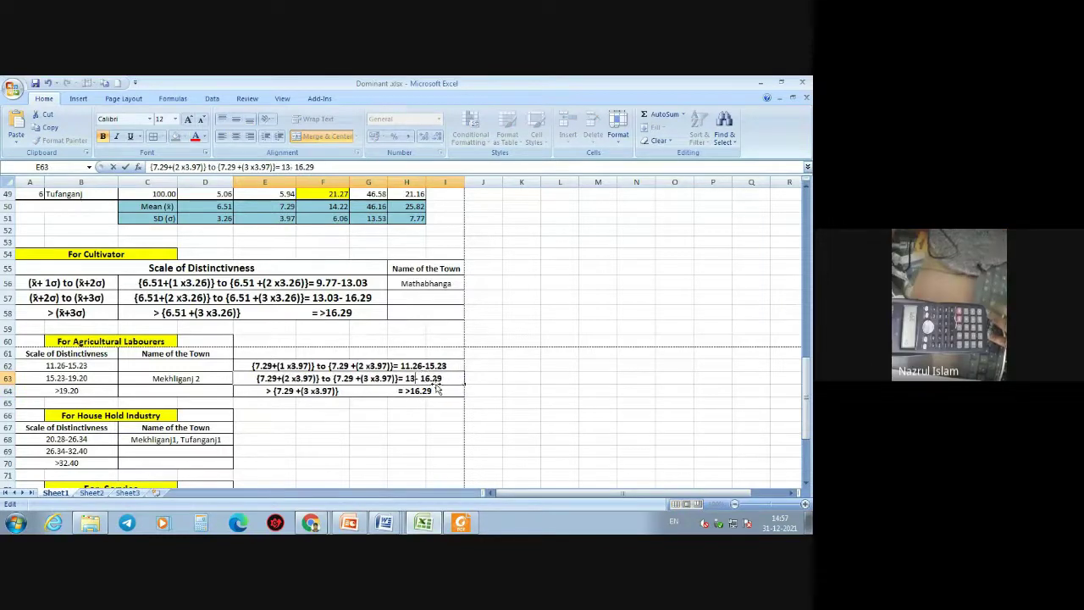
{"action": "type", "text": "15"}
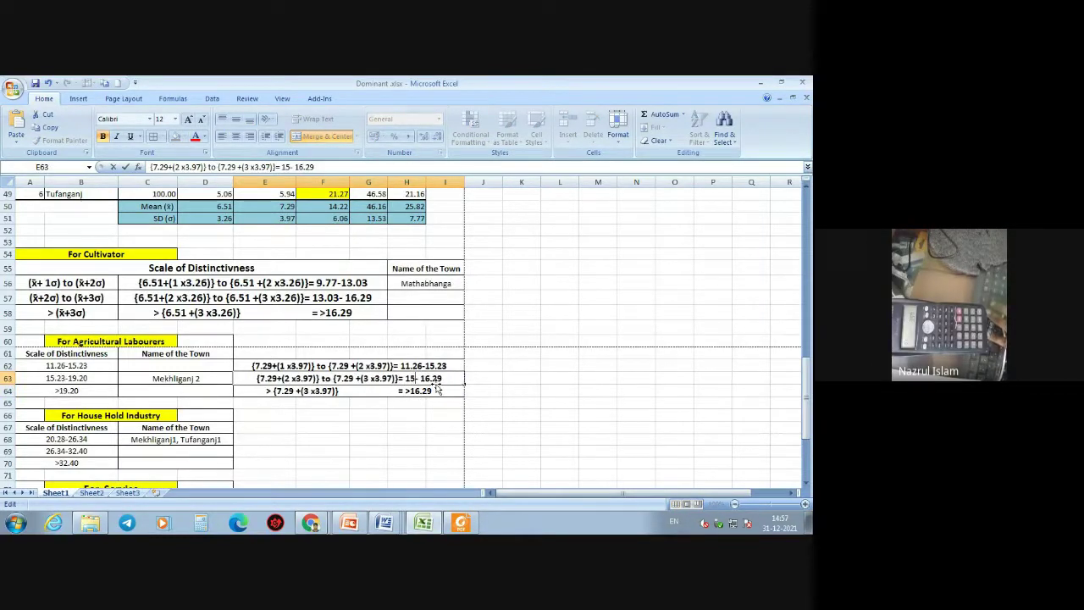
{"action": "type", "text": "23"}
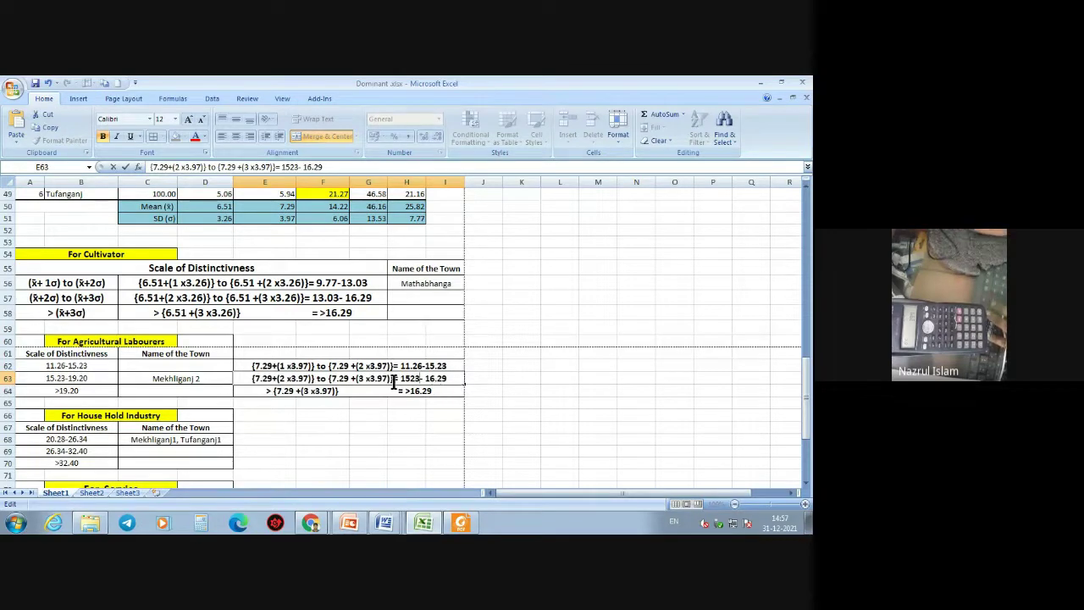
{"action": "left_click", "coordinate": [409, 379]}
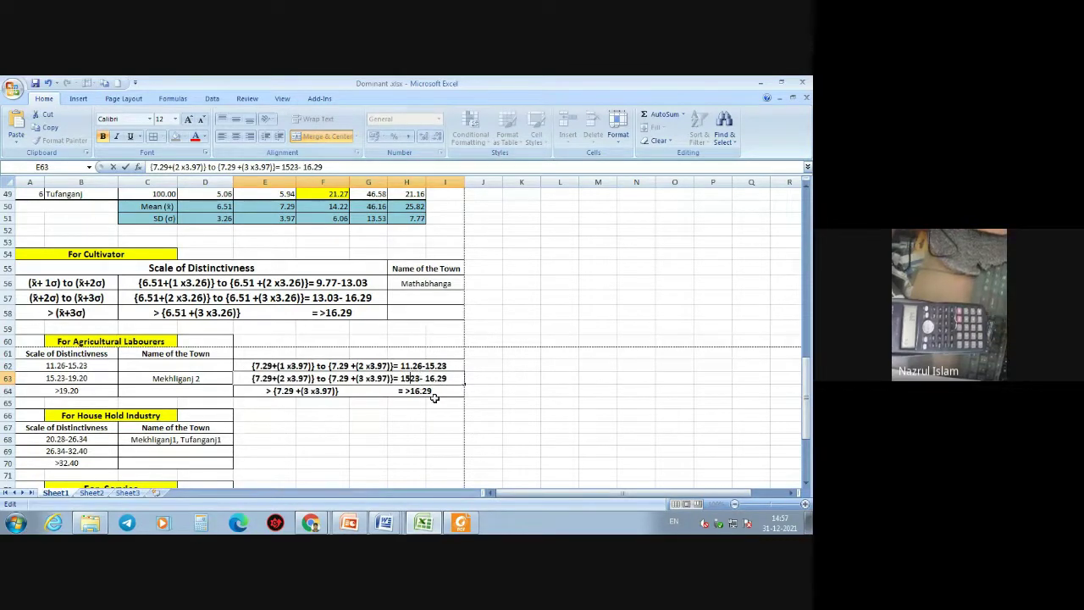
{"action": "type", "text": "."}
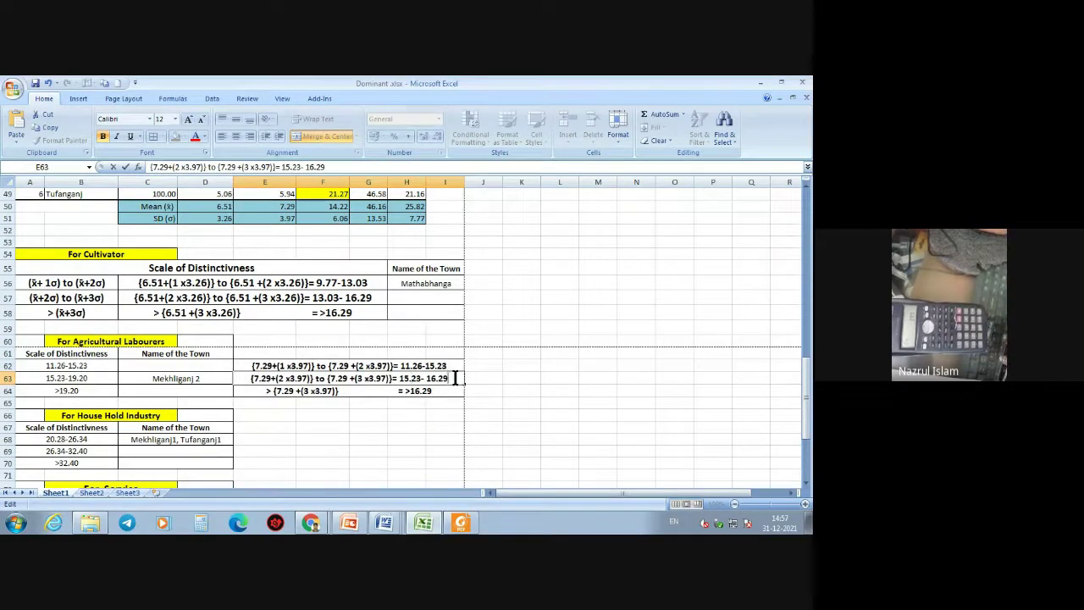
{"action": "left_click", "coordinate": [454, 378]}
{"action": "key", "text": "BackSpace"}
{"action": "key", "text": "BackSpace"}
{"action": "key", "text": "BackSpace"}
{"action": "key", "text": "BackSpace"}
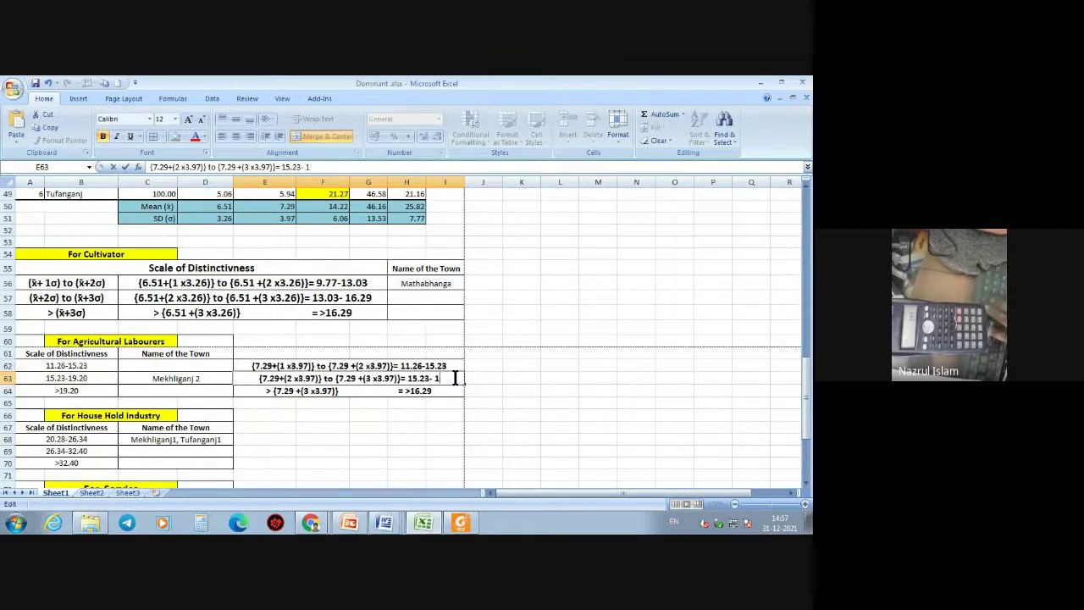
{"action": "type", "text": "9.20"}
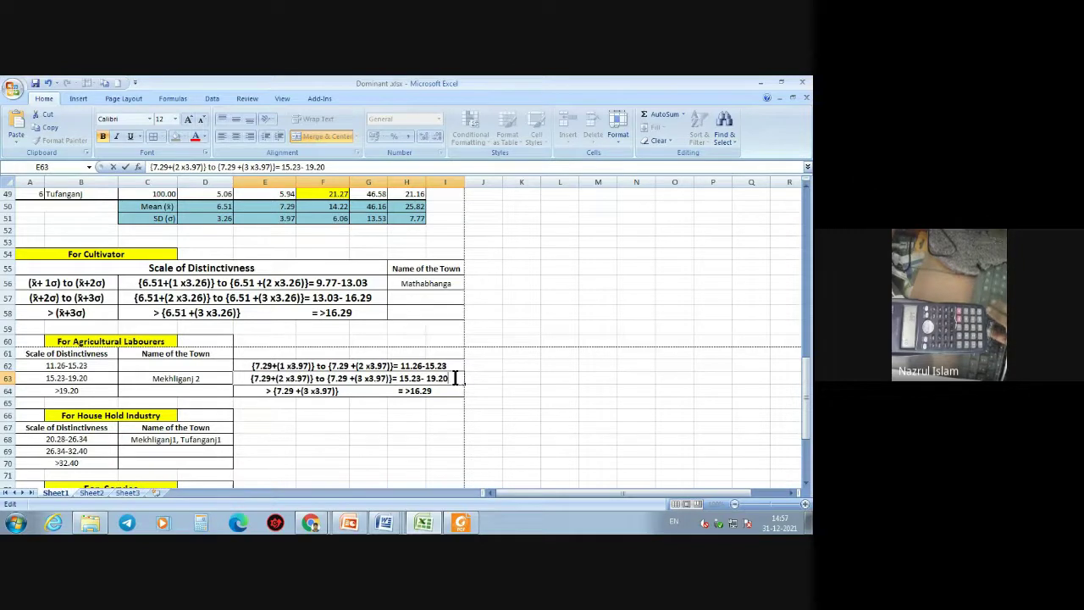
- Set the resulting limit after the equals sign in E64 to >19.20
{"action": "double_click", "coordinate": [432, 392]}
{"action": "key", "text": "BackSpace"}
{"action": "key", "text": "BackSpace"}
{"action": "key", "text": "BackSpace"}
{"action": "key", "text": "BackSpace"}
{"action": "key", "text": "BackSpace"}
{"action": "type", "text": "19.20"}
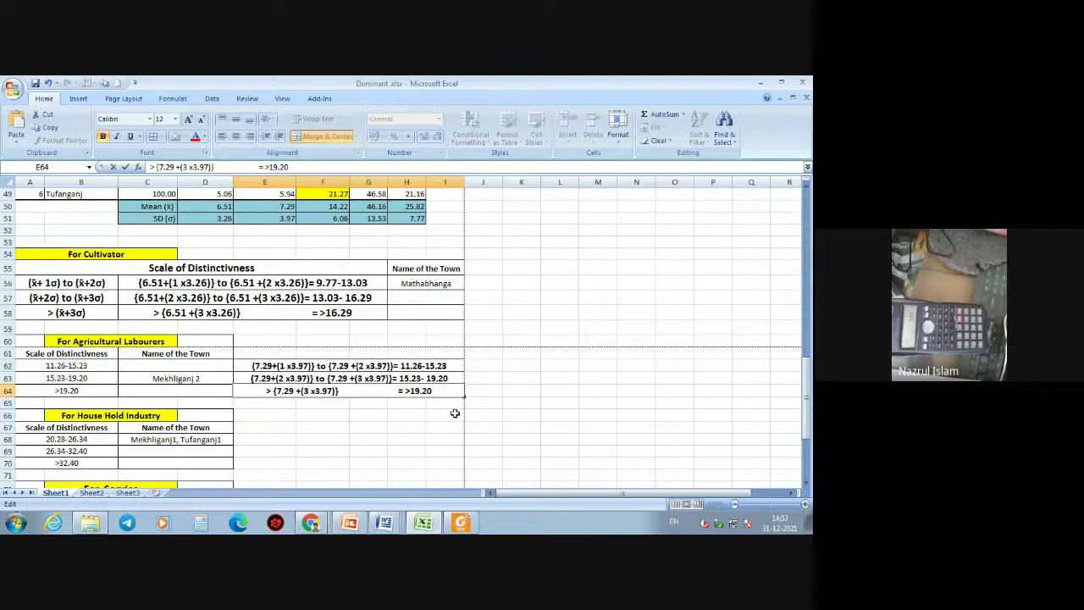
{"action": "left_click", "coordinate": [443, 426]}
{"action": "left_click", "coordinate": [362, 451]}
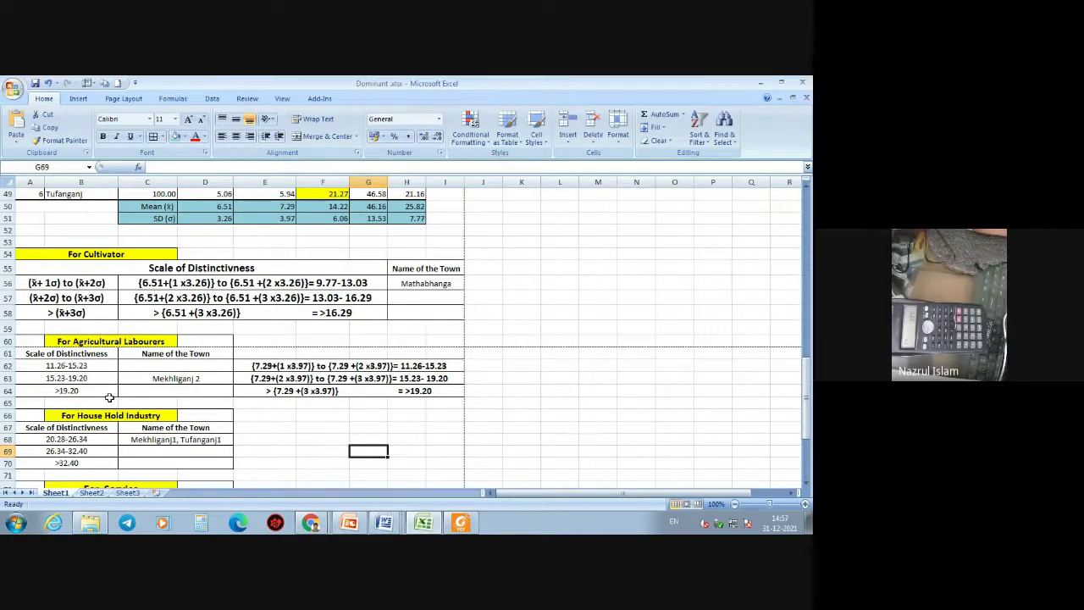
- Compare Mekhliganj's Ag Labourers percentage in Table 3 with the Agricultural Labourers distinctiveness ranges and the town name entered in C63
{"action": "scroll", "coordinate": [190, 388], "scroll_direction": "up", "scroll_amount": 3}
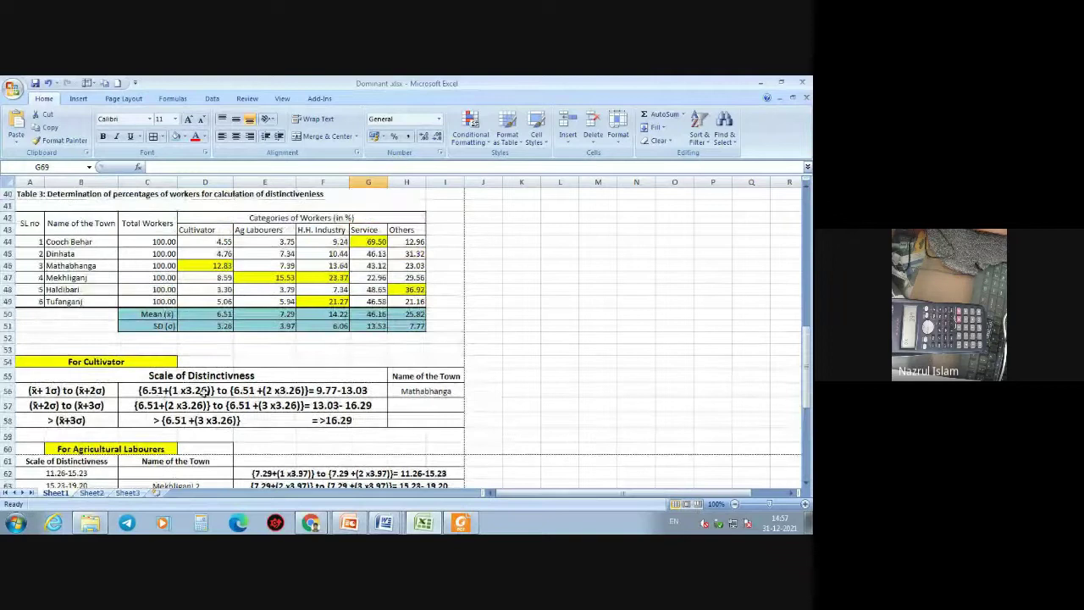
{"action": "scroll", "coordinate": [219, 385], "scroll_direction": "down", "scroll_amount": 1}
{"action": "scroll", "coordinate": [218, 384], "scroll_direction": "down", "scroll_amount": 2}
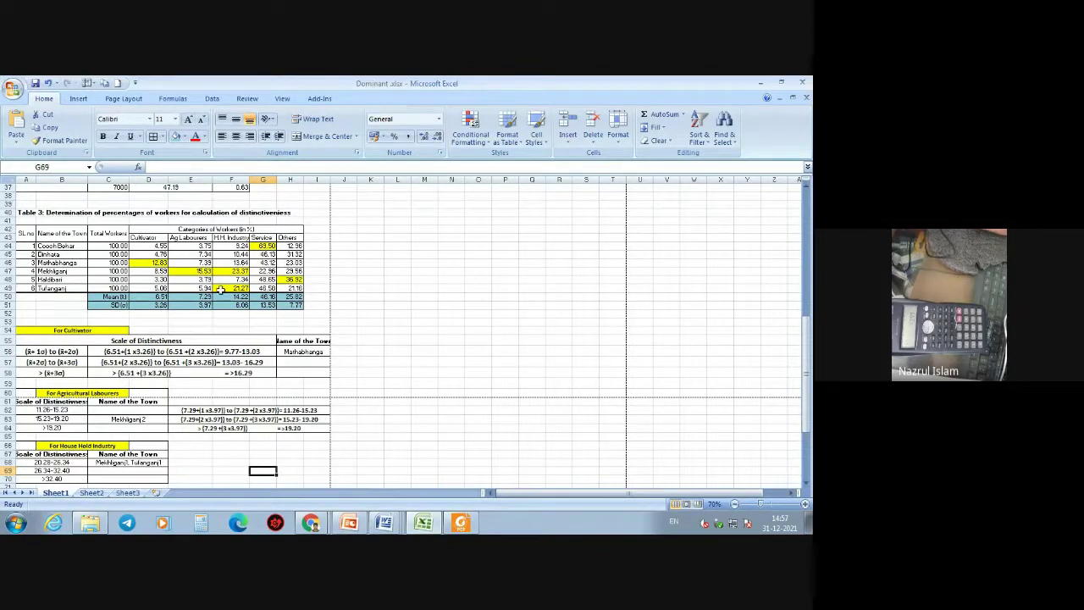
{"action": "left_click", "coordinate": [202, 271]}
{"action": "left_click_drag", "start_coordinate": [29, 271], "coordinate": [201, 271]}
{"action": "left_click", "coordinate": [202, 270]}
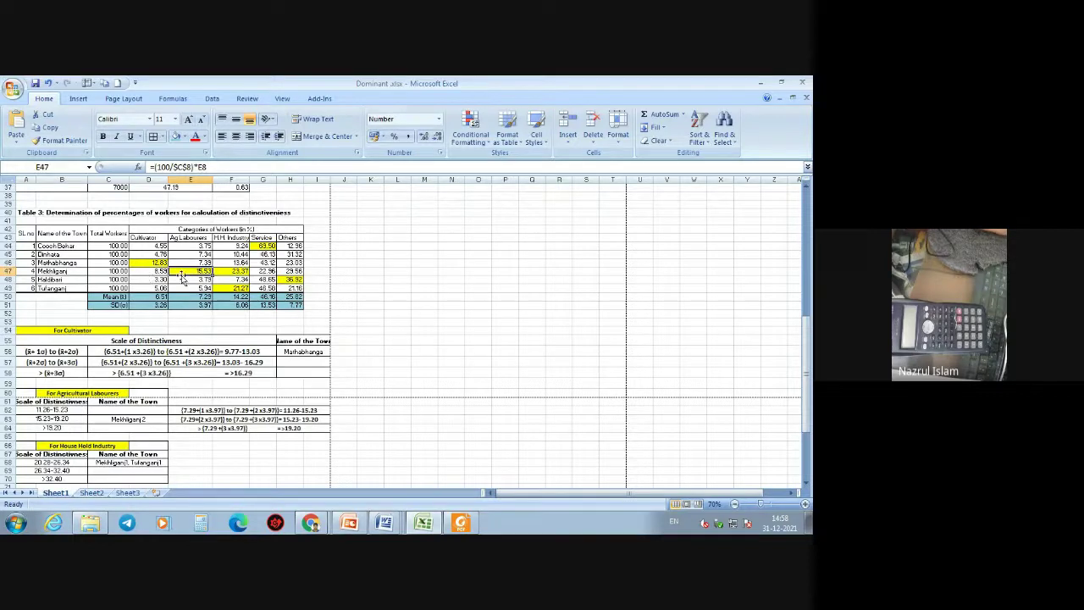
{"action": "left_click", "coordinate": [139, 419]}
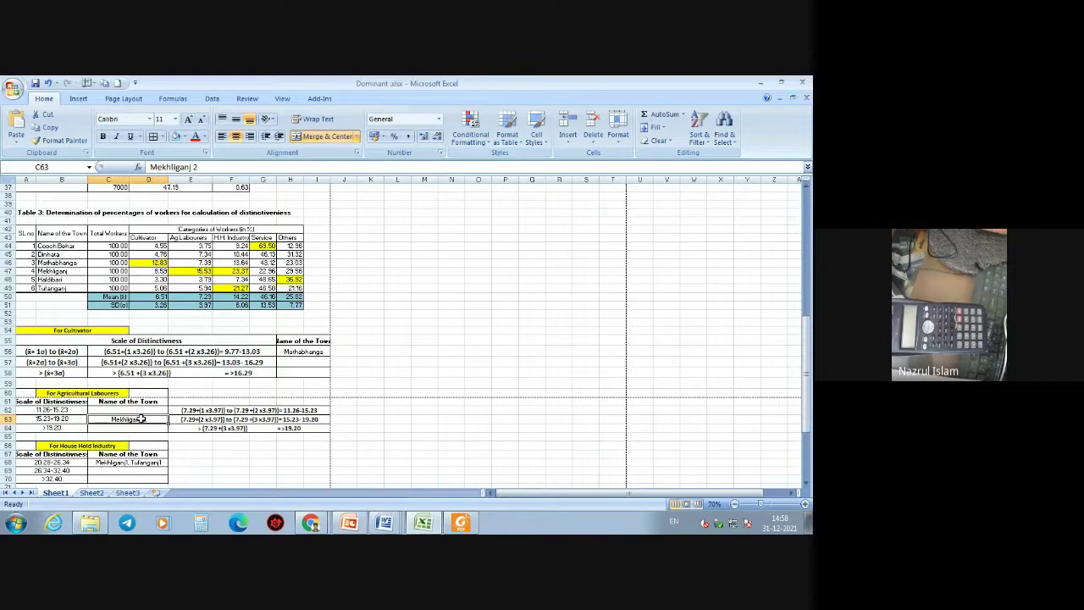
{"action": "double_click", "coordinate": [141, 419]}
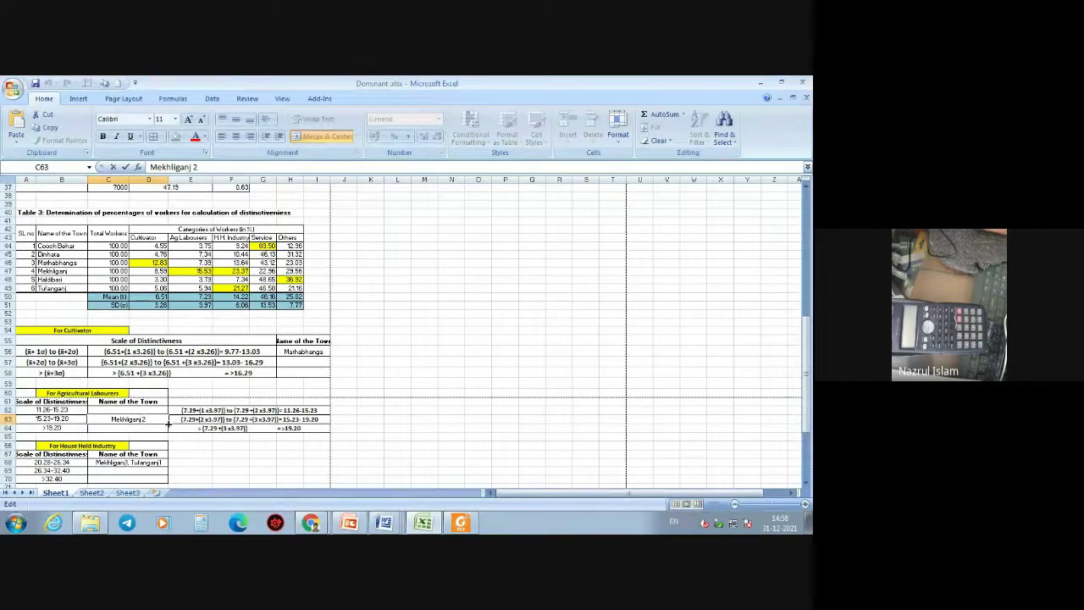
- Leave the town name cell C63 and widen column I
{"action": "left_click", "coordinate": [359, 196]}
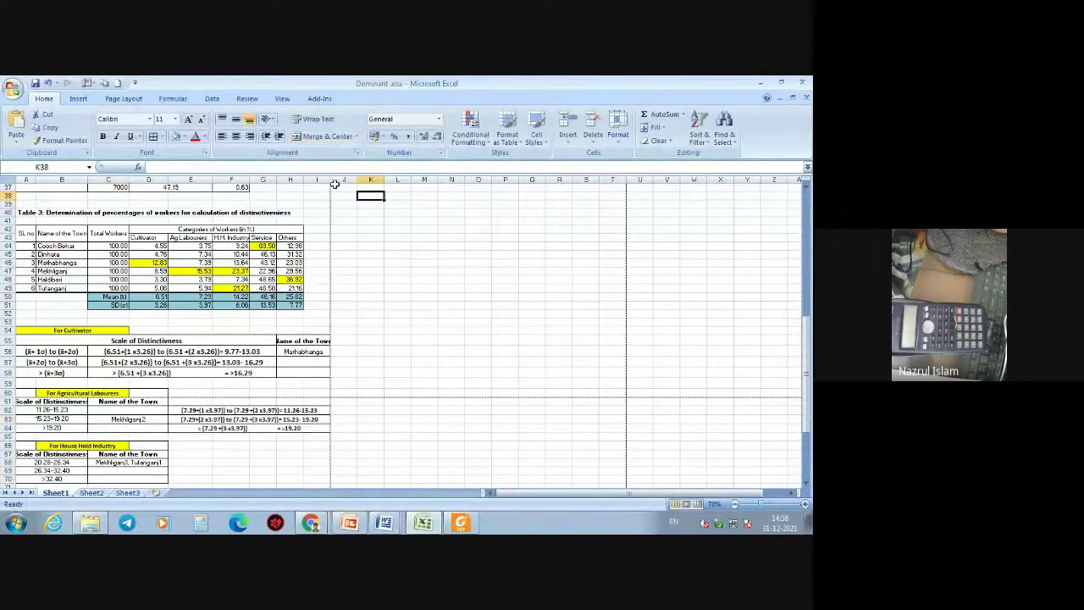
{"action": "left_click_drag", "start_coordinate": [330, 180], "coordinate": [362, 179]}
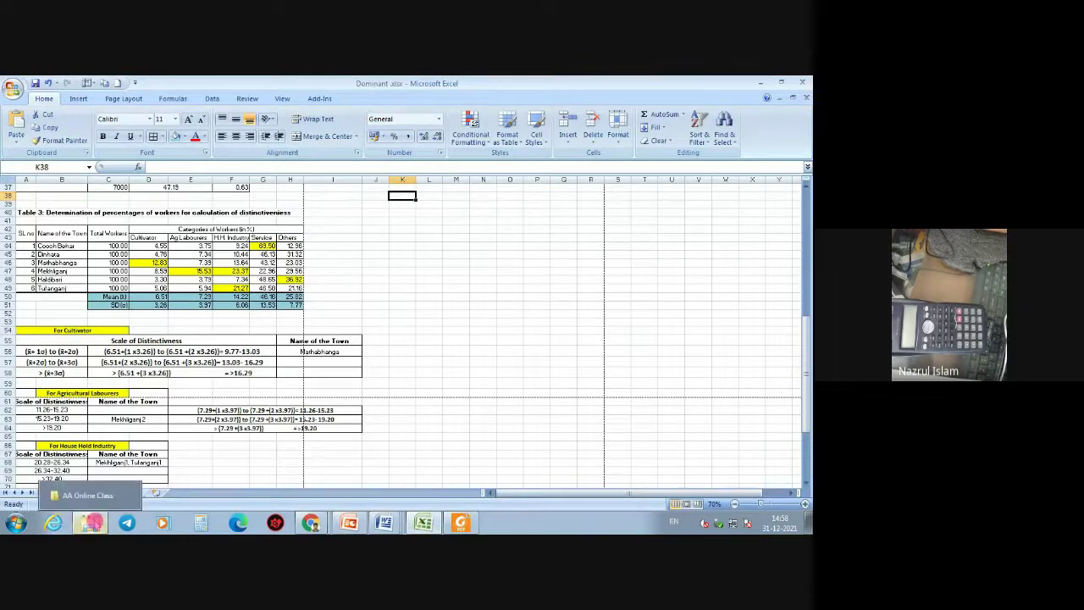
- Switch to File Explorer and open 4.JPG from the Dominant and Distinctive folder inside the special lecture folder on the Desktop
{"action": "left_click", "coordinate": [90, 522]}
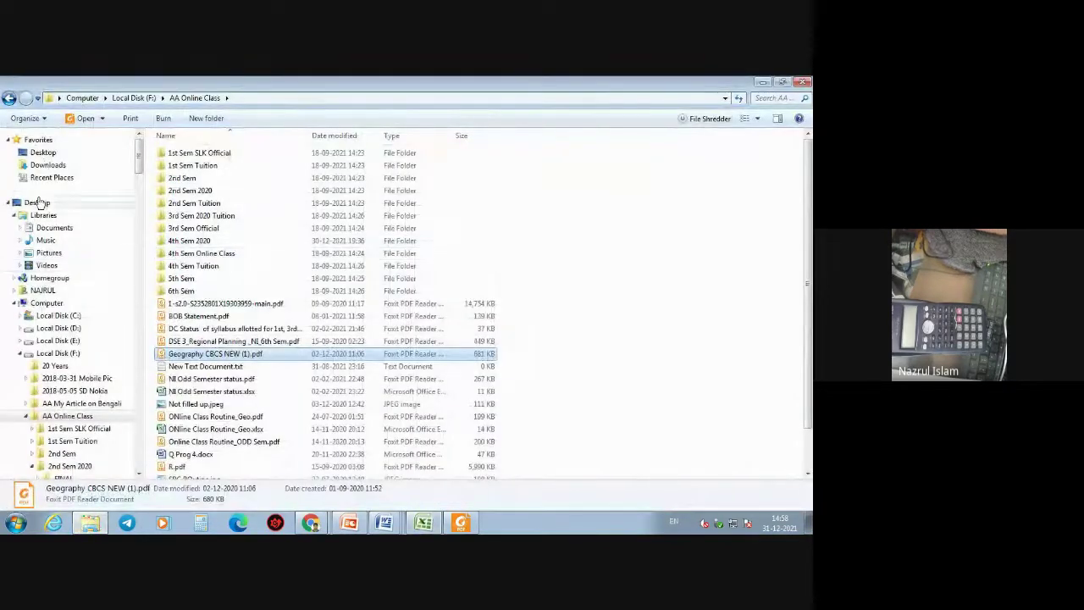
{"action": "left_click", "coordinate": [42, 151]}
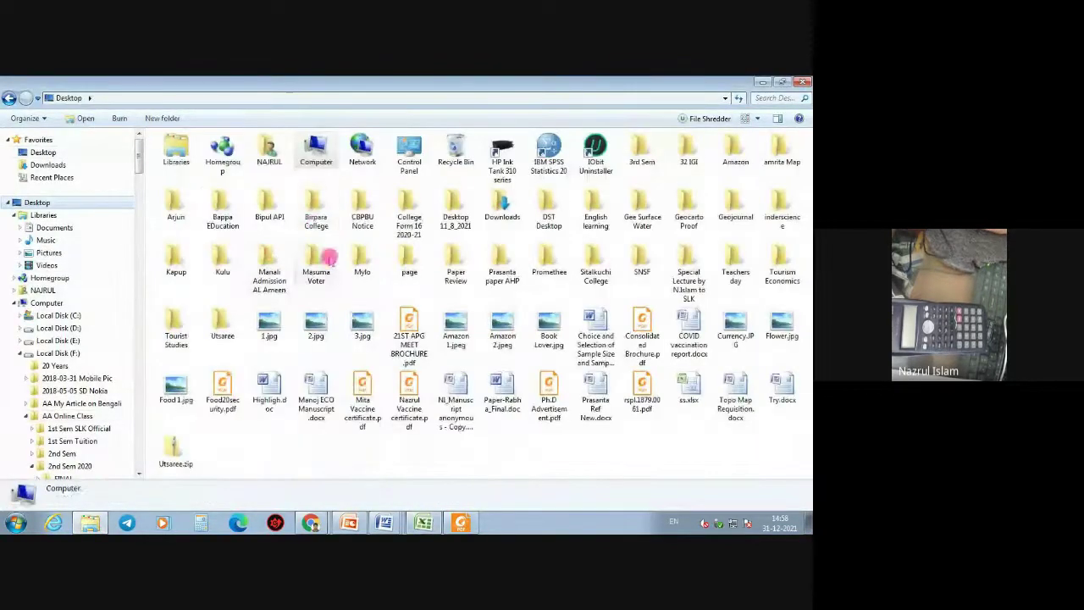
{"action": "left_click", "coordinate": [689, 272]}
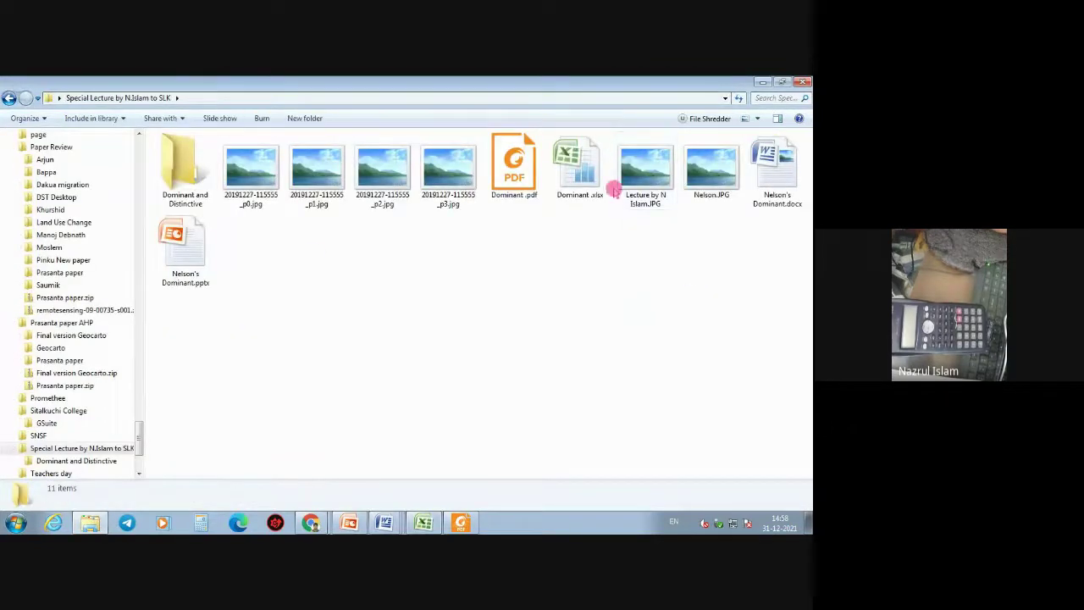
{"action": "double_click", "coordinate": [210, 184]}
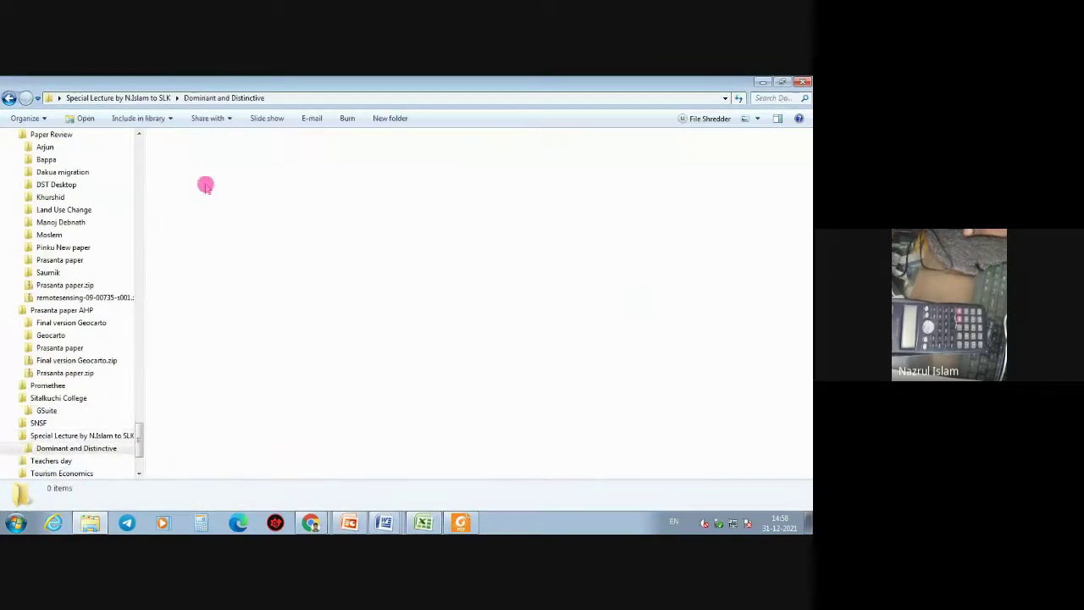
{"action": "left_click", "coordinate": [370, 182]}
{"action": "double_click", "coordinate": [370, 182]}
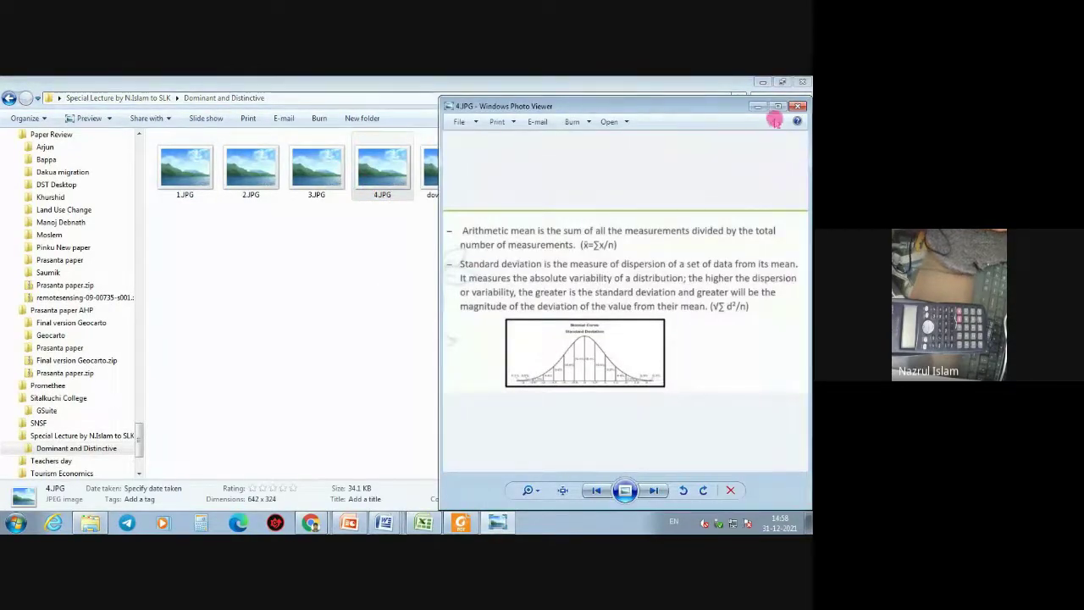
- Maximize the image viewer and examine the arithmetic mean and standard deviation definitions and the normal curve in 4.JPG
{"action": "left_click", "coordinate": [777, 106]}
{"action": "scroll", "coordinate": [369, 343], "scroll_direction": "up", "scroll_amount": 5}
{"action": "scroll", "coordinate": [369, 343], "scroll_direction": "down", "scroll_amount": 4}
{"action": "scroll", "coordinate": [229, 430], "scroll_direction": "up", "scroll_amount": 2}
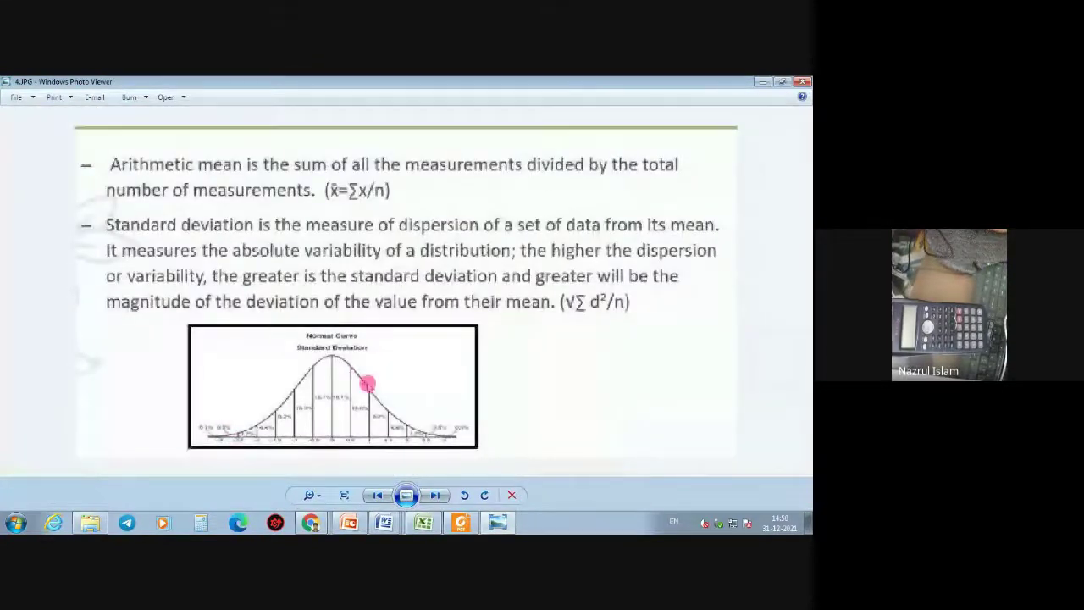